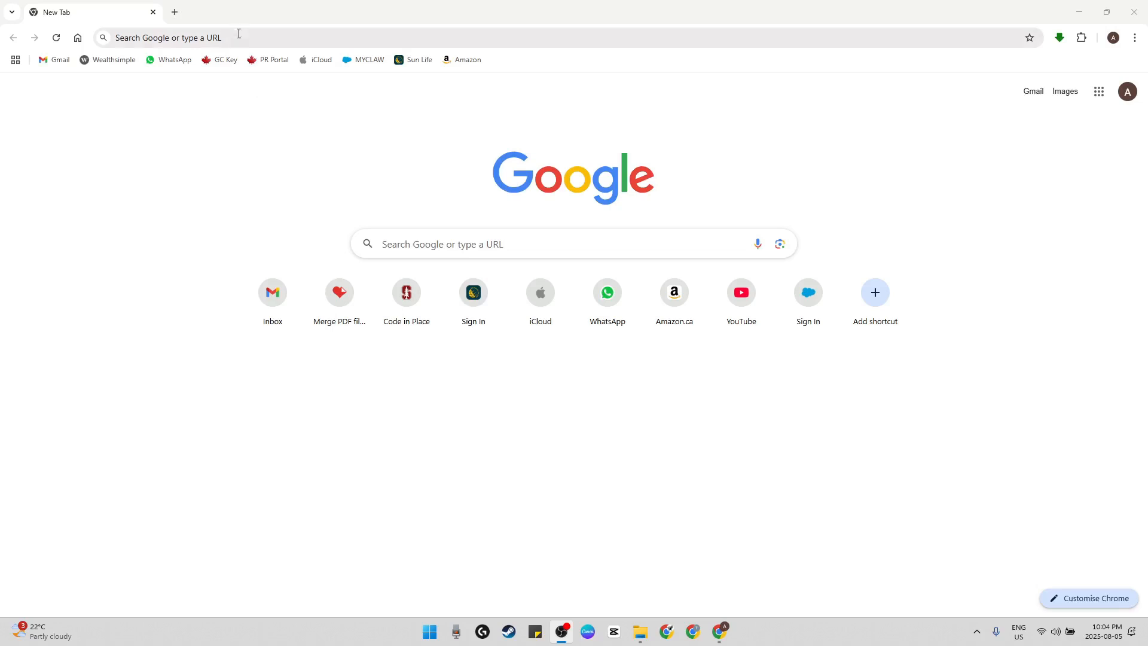
Search the web for "us visa" and open the U.S. Visas - Travel result from the Department of State
left_click(238, 36)
type("us visa")
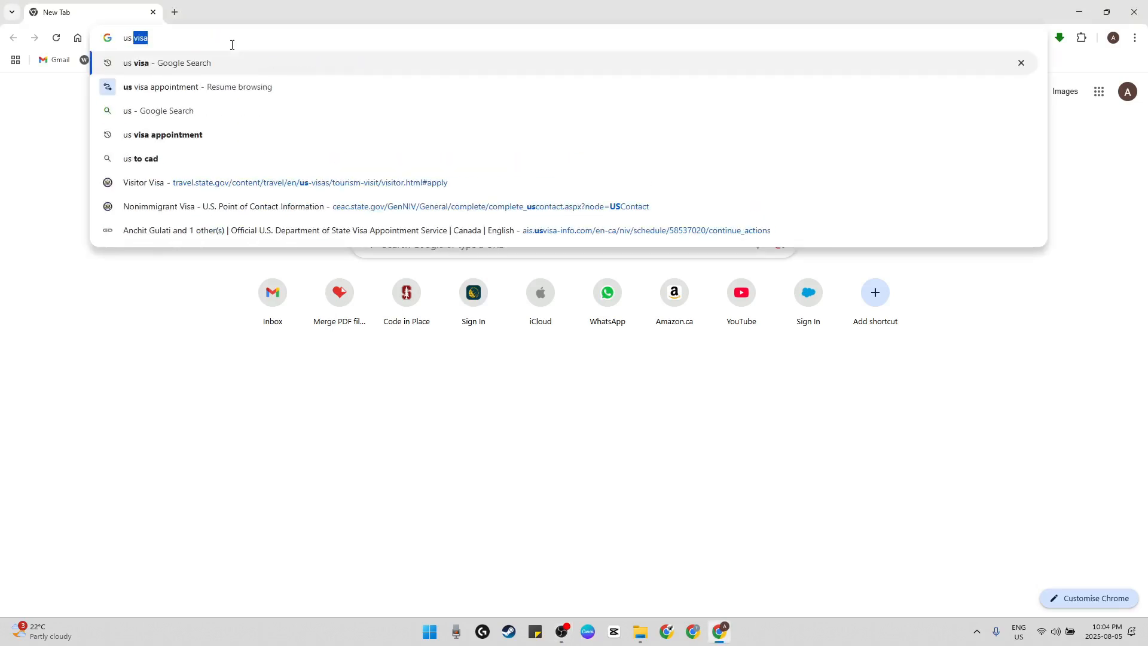
key("Return")
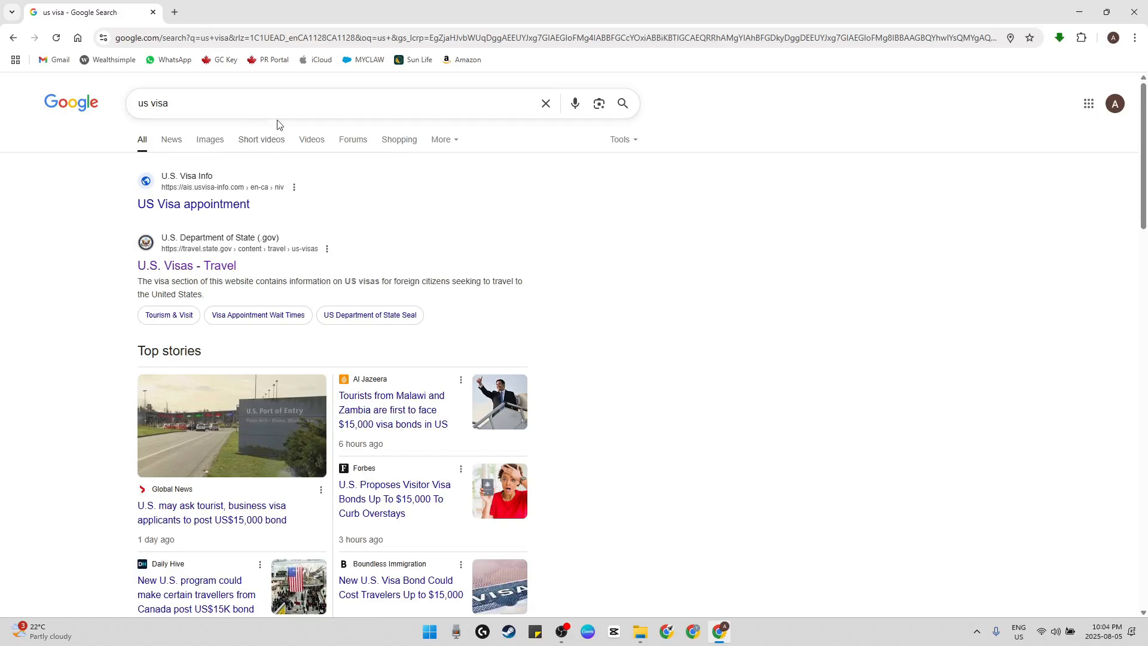
left_click(219, 272)
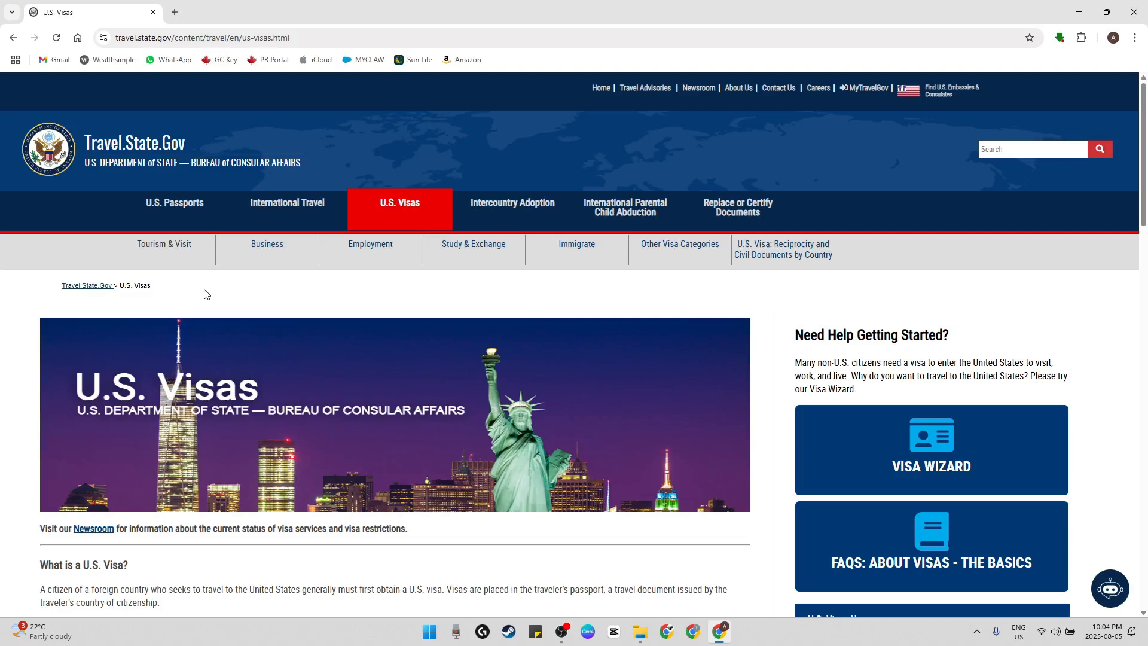
Open the Tourism & Visit section and read the Visitor Visa for Tourism (B-2 or B1/B2) entry
scroll(204, 291, "down", 1)
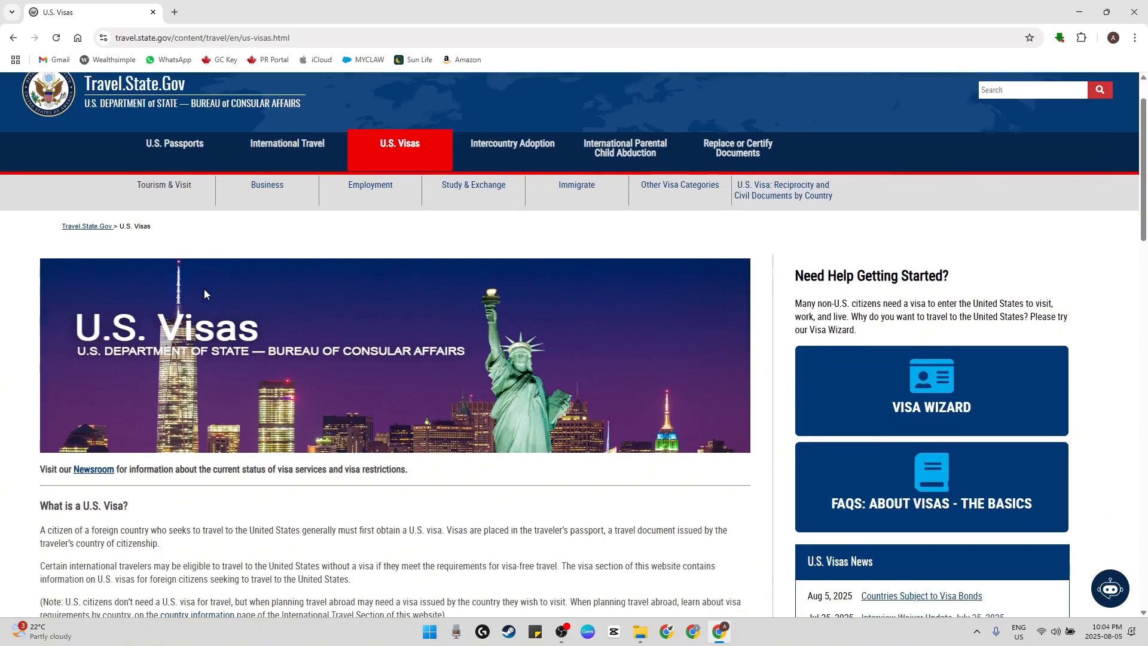
left_click(177, 187)
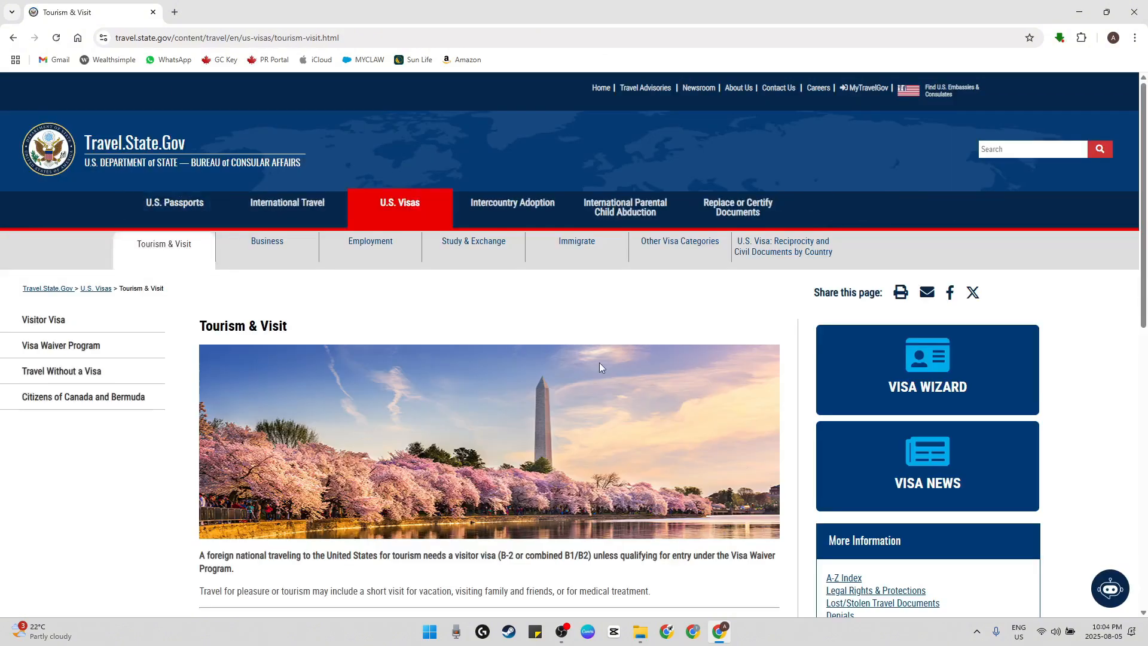
scroll(599, 363, "down", 4)
scroll(367, 332, "down", 2)
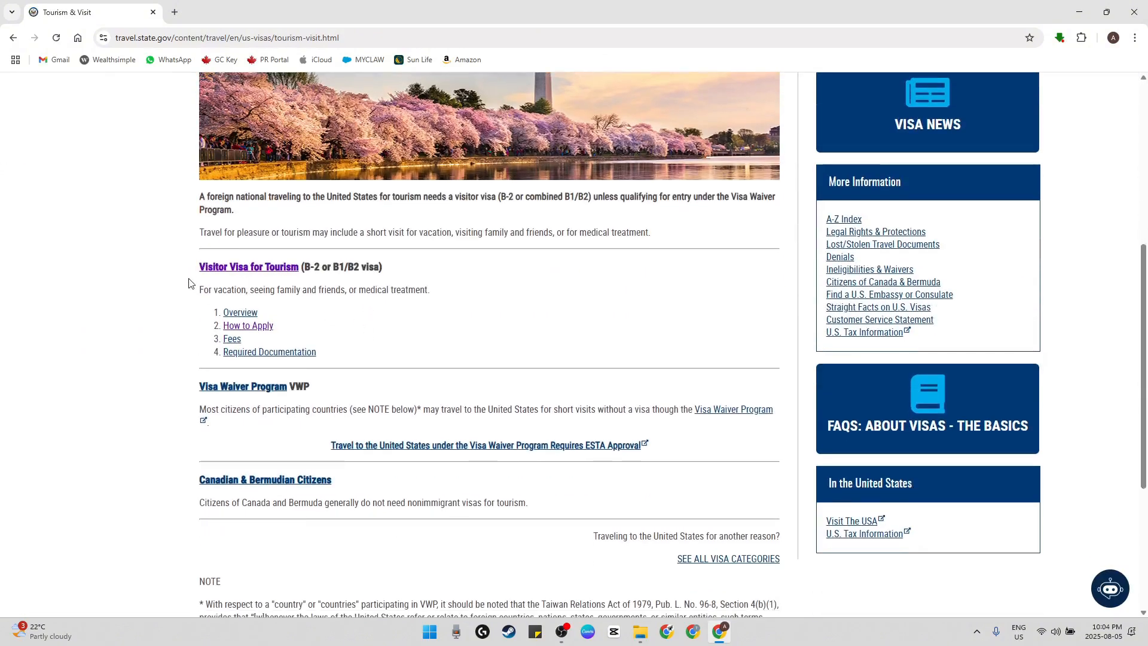
left_click_drag(191, 287, 379, 296)
left_click(378, 296)
left_click_drag(305, 267, 389, 270)
scroll(389, 270, "down", 1)
left_click(302, 257)
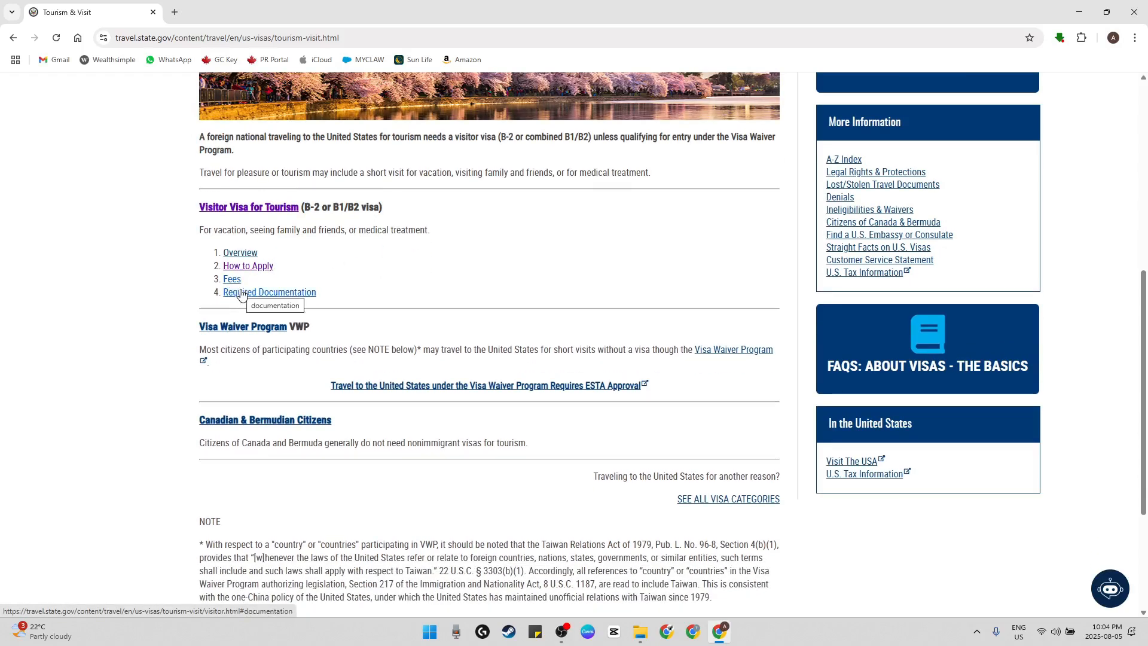
Open the How to Apply instructions for the tourist visitor visa and highlight the online visa application section
scroll(474, 320, "down", 1)
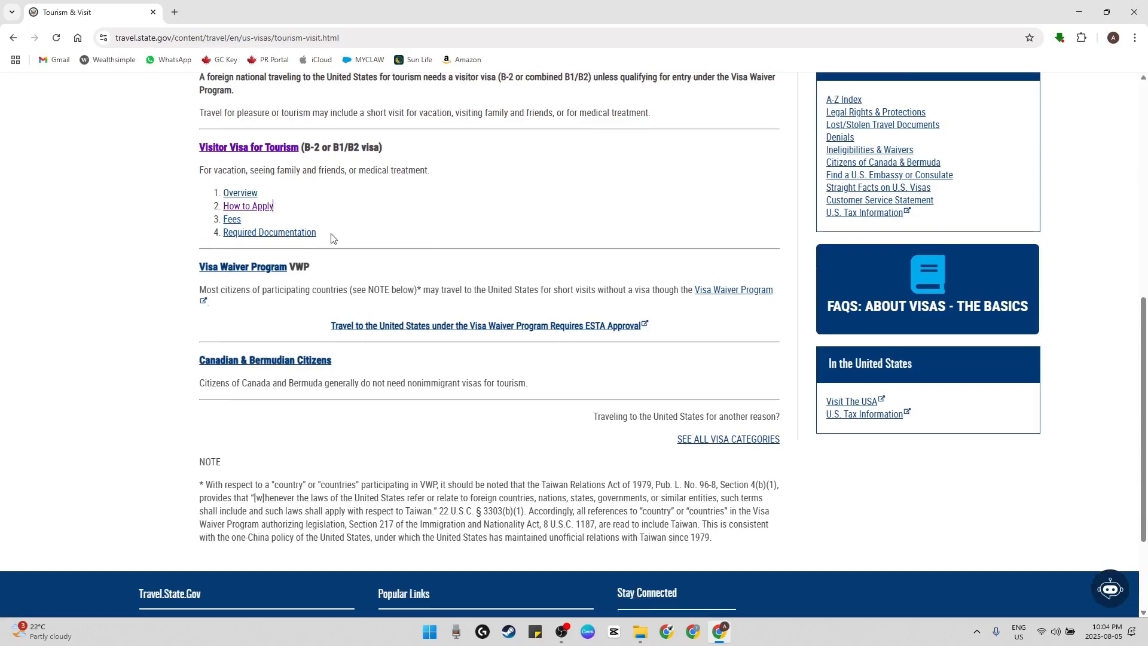
left_click(261, 210)
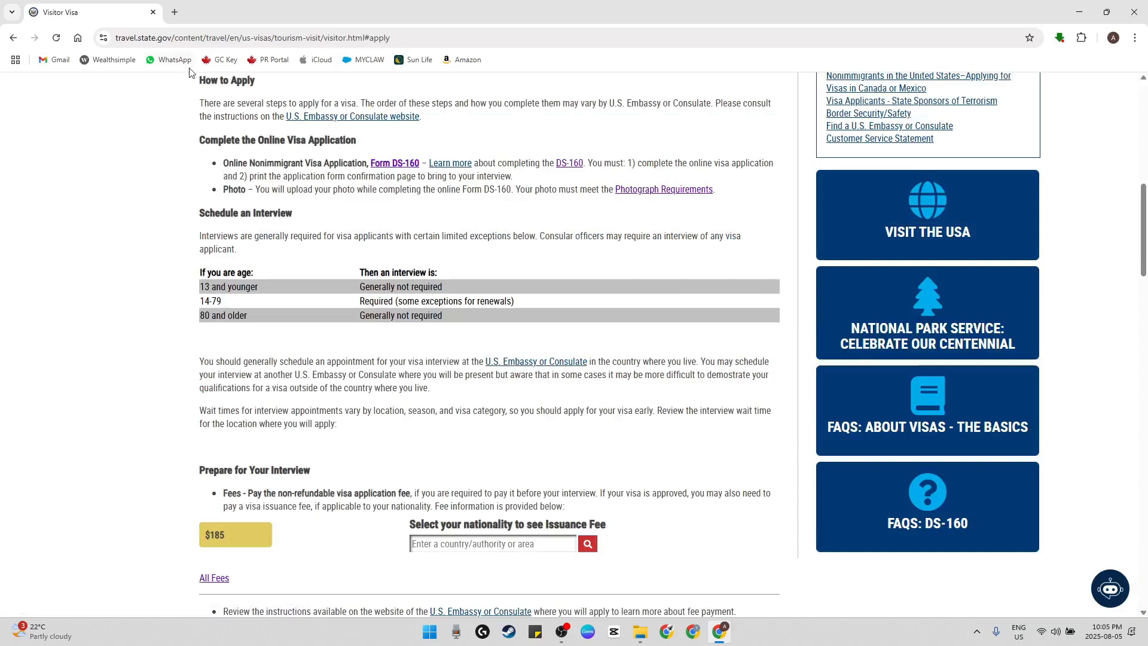
left_click_drag(193, 74, 567, 189)
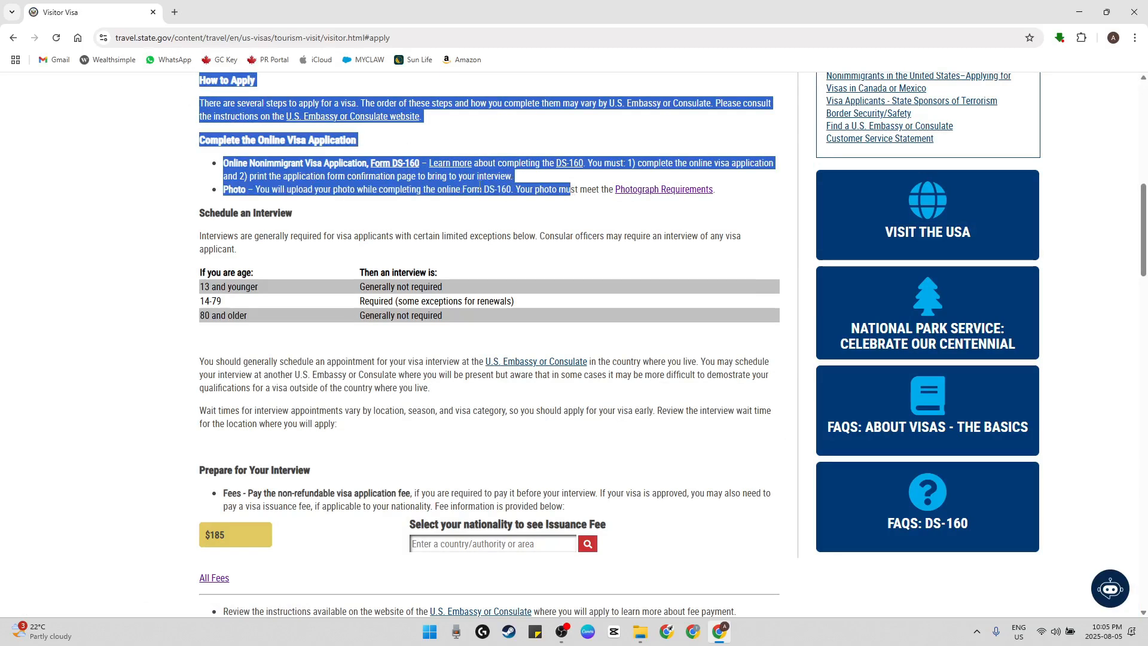
left_click(371, 174)
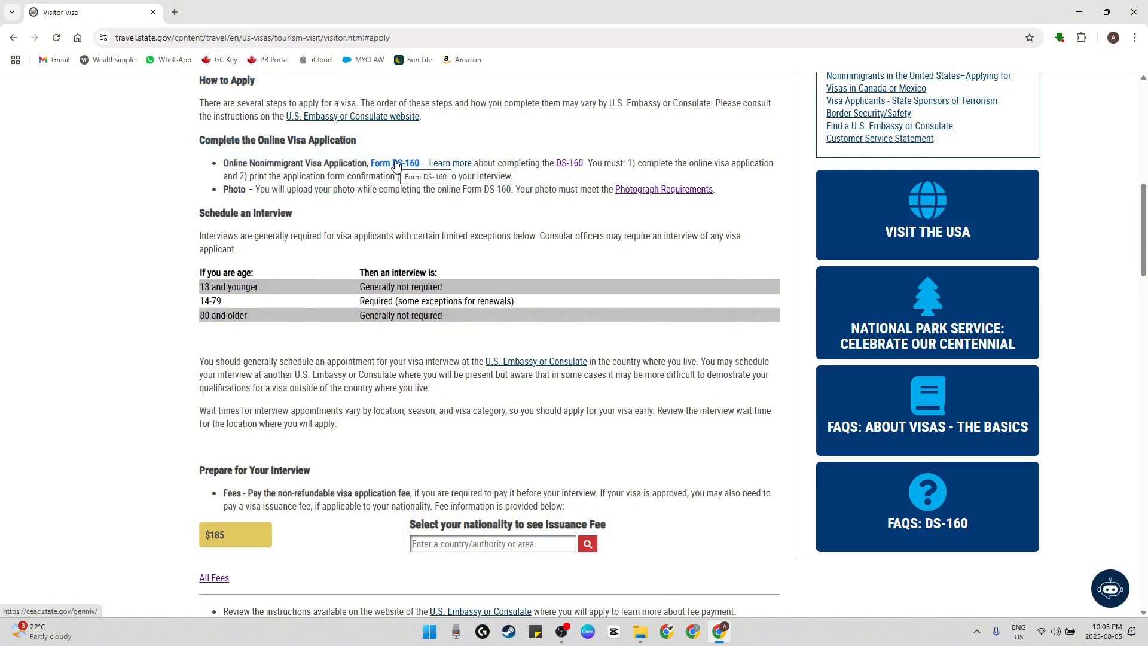
Open the Photograph Requirements and read through the general photo rules and the additional requirements by visa type
left_click(642, 191)
scroll(519, 324, "down", 3)
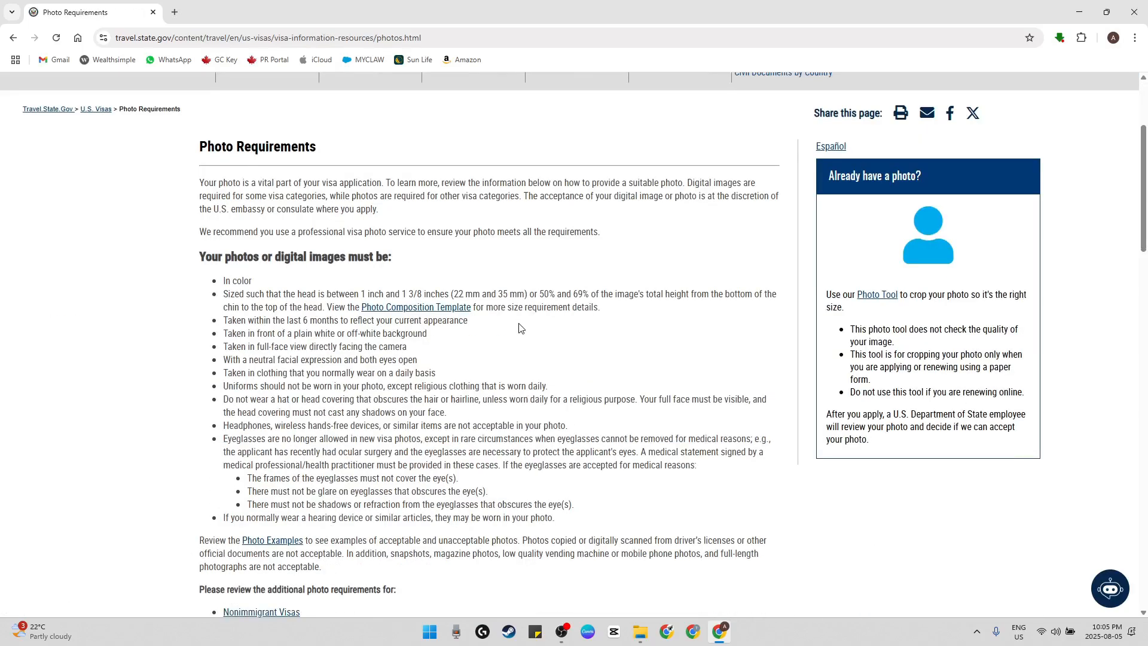
scroll(519, 328, "down", 3)
scroll(519, 323, "up", 3)
scroll(520, 328, "down", 5)
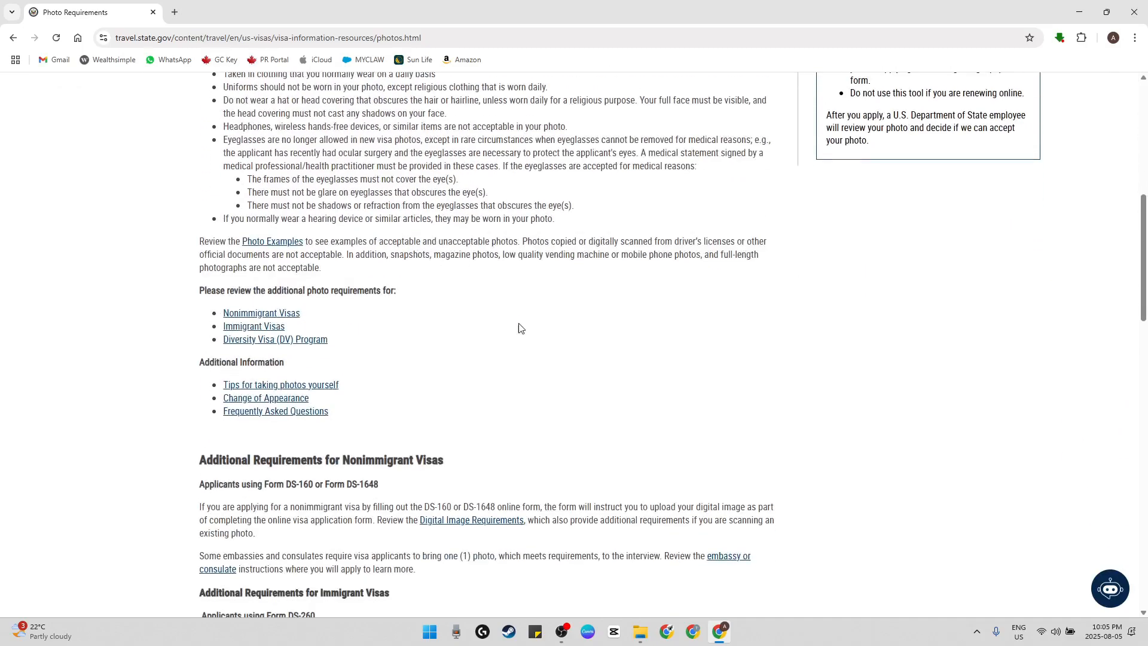
scroll(520, 328, "down", 5)
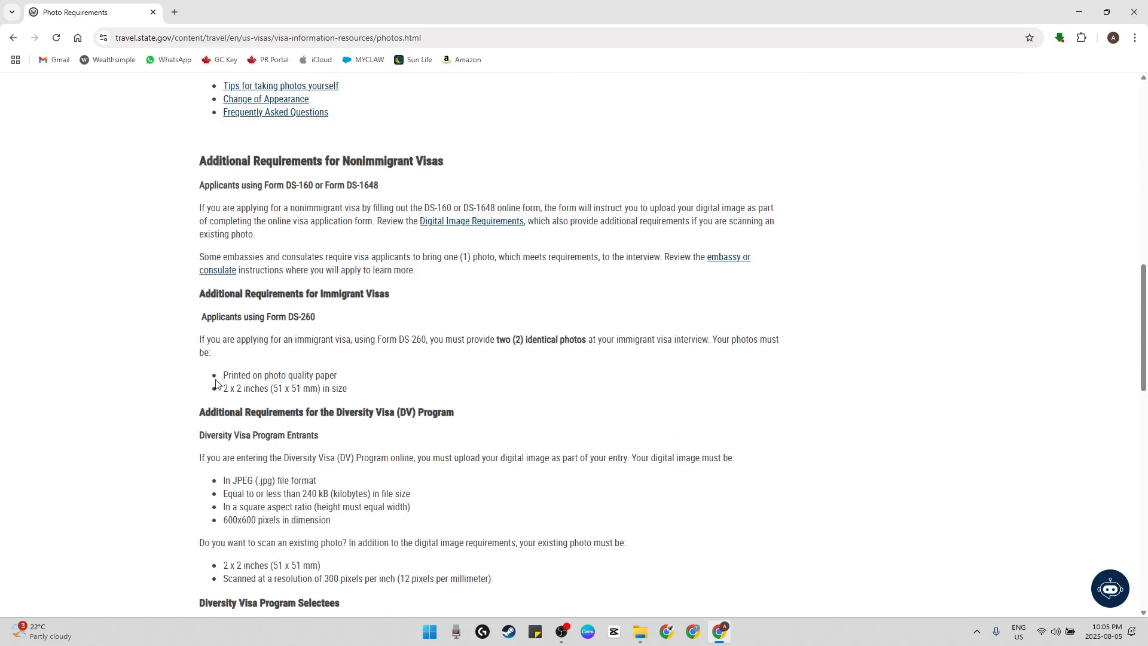
Highlight the DS-260 photo rules on two identical photos, photo quality paper and the 2 x 2 inches size
left_click_drag(217, 389, 379, 390)
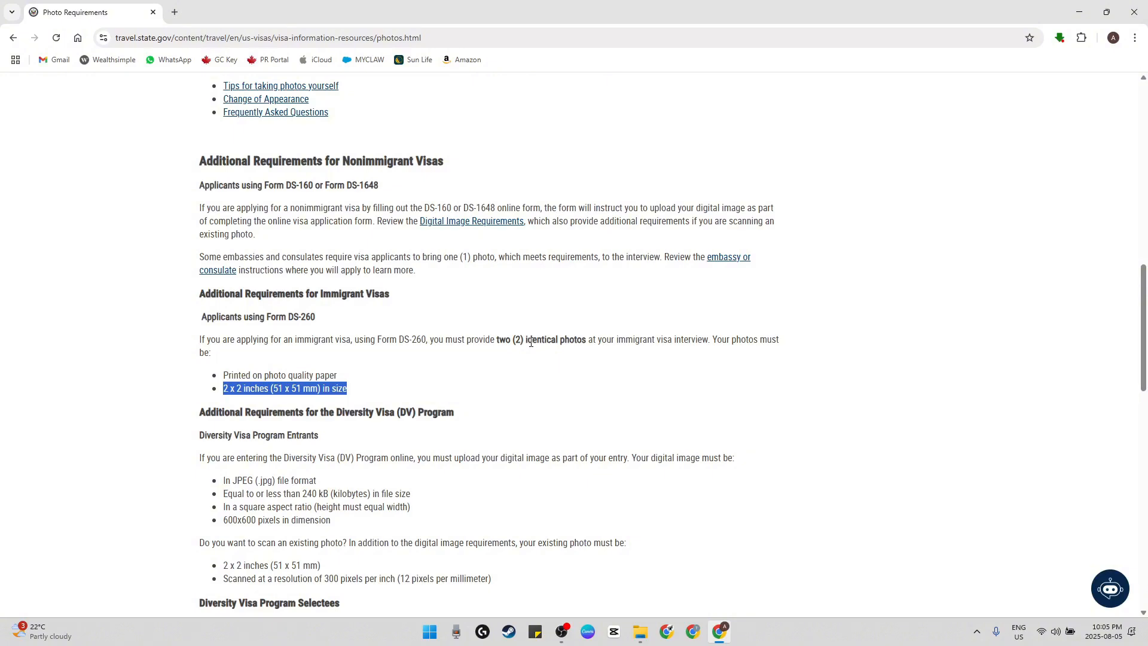
left_click_drag(485, 341, 714, 344)
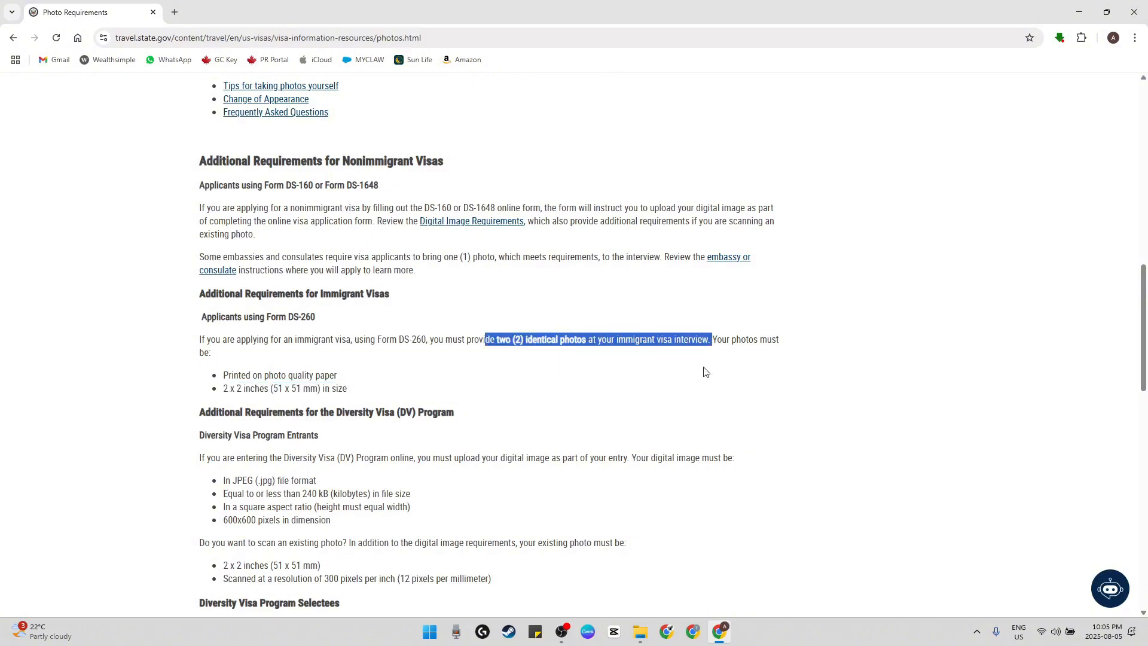
left_click(598, 366)
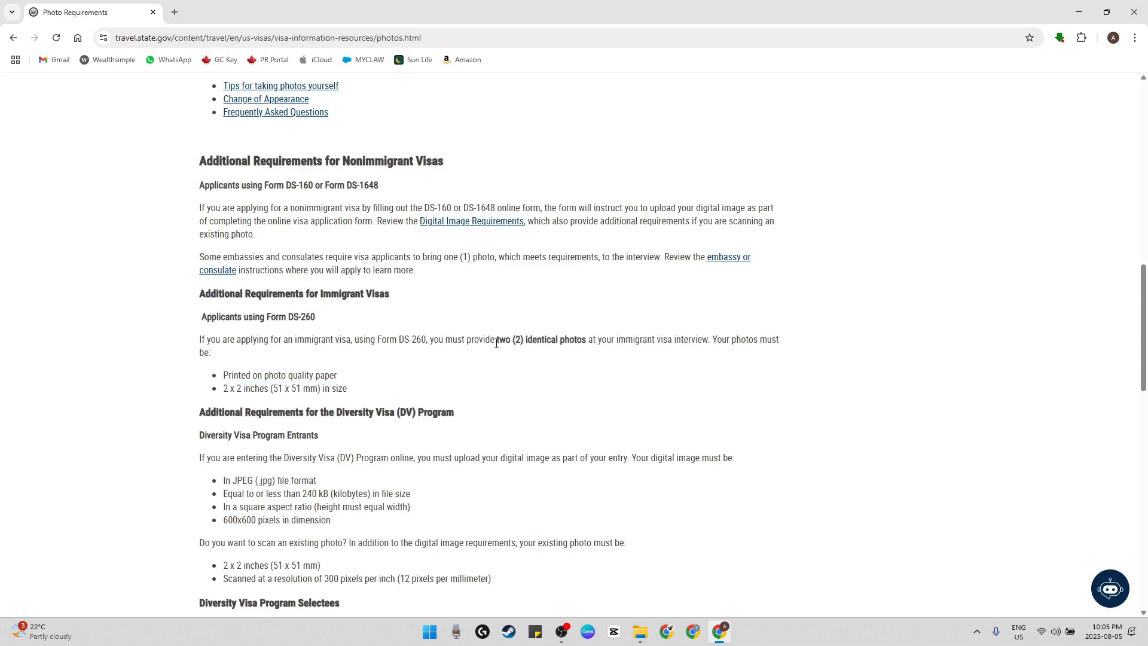
mouse_move(496, 338)
left_mouse_down()
mouse_move(715, 340)
mouse_move(495, 341)
left_mouse_up()
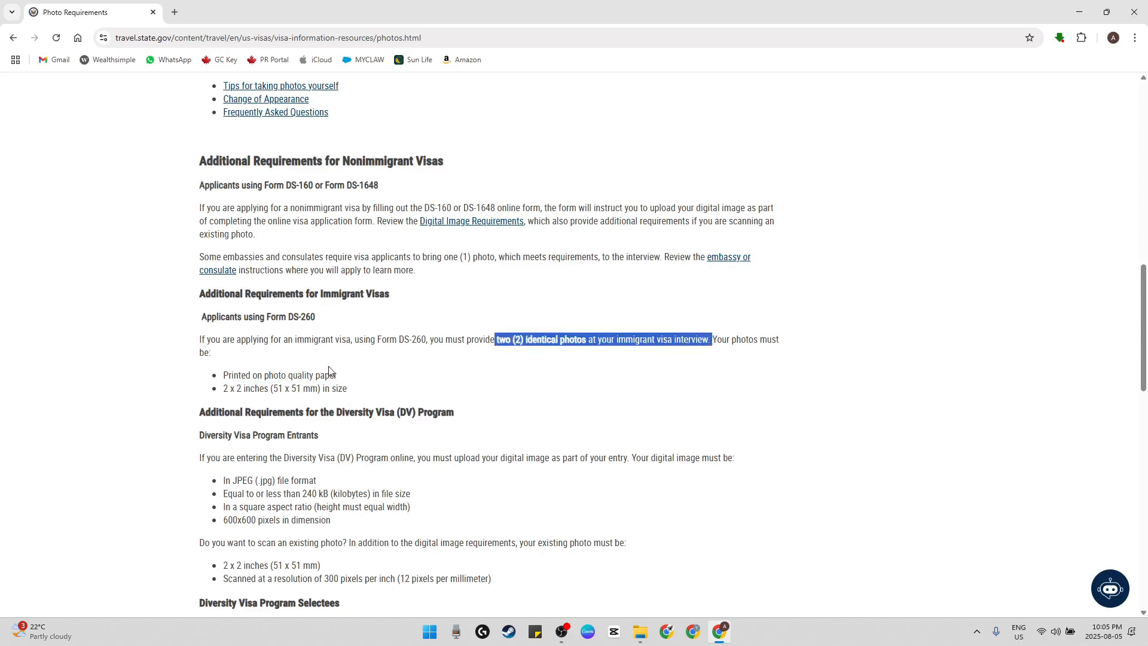
left_click_drag(208, 374, 374, 392)
scroll(375, 393, "up", 3)
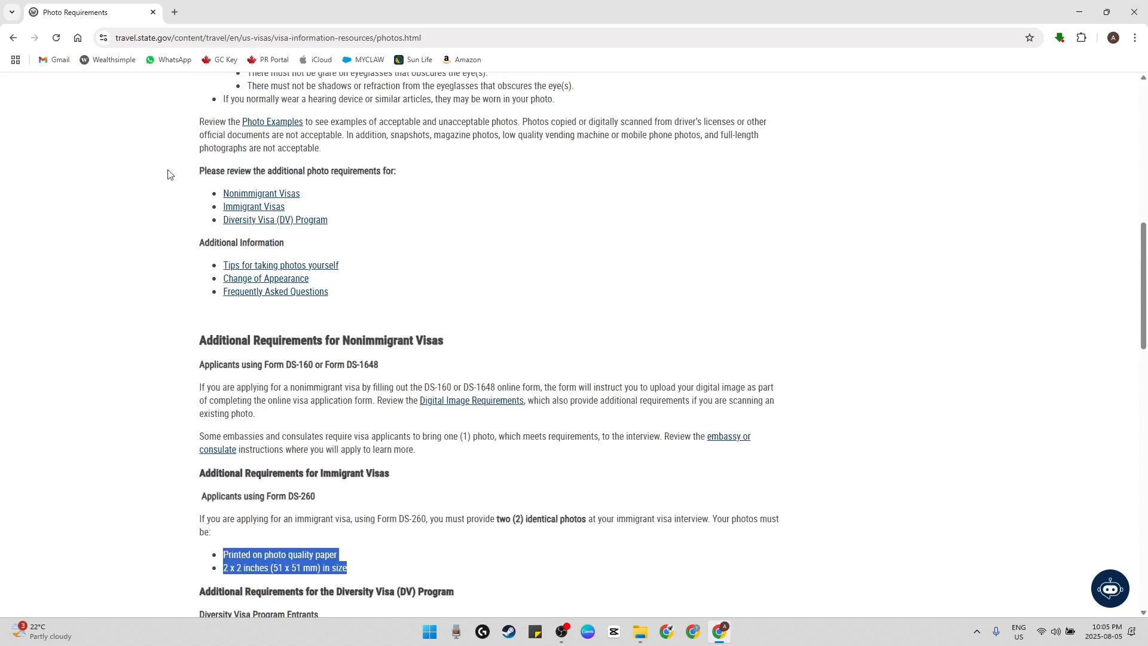
Return to the visitor visa's How to Apply instructions, open the online DS-160 application and look over its start page
left_click(12, 37)
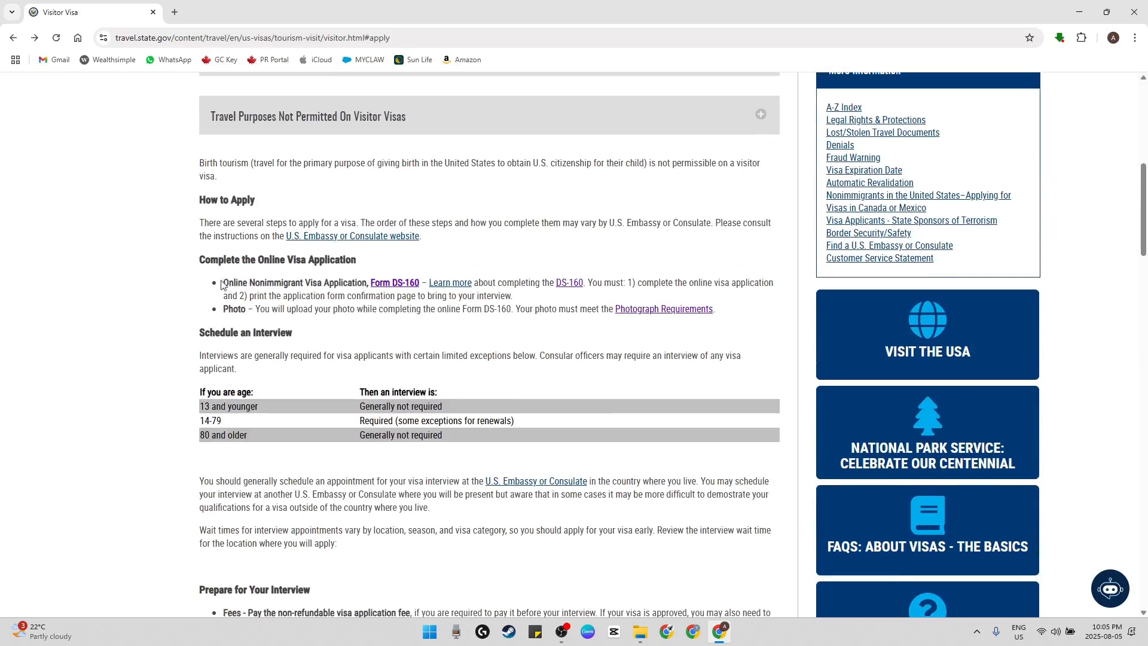
left_click_drag(219, 317, 282, 344)
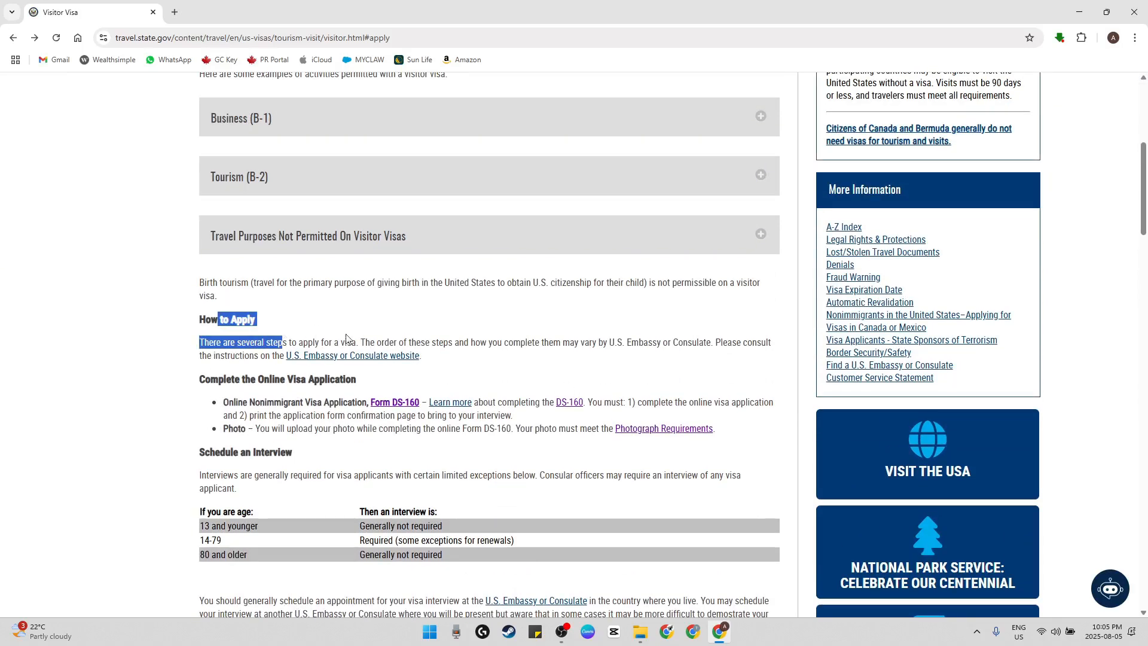
left_click(346, 339)
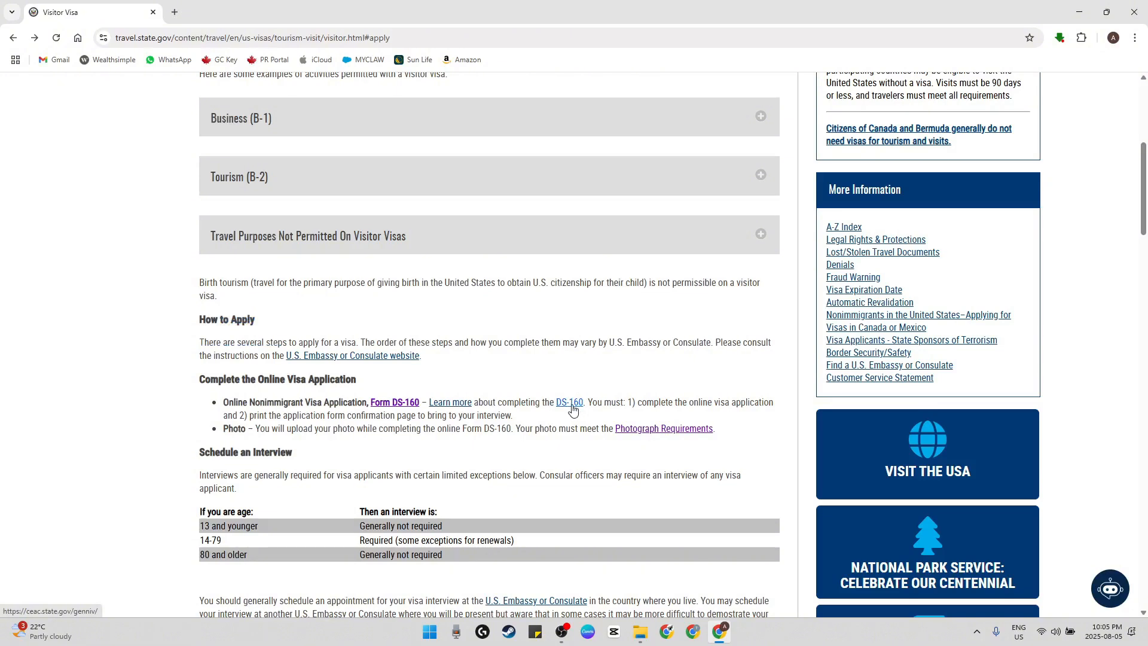
left_click(572, 407)
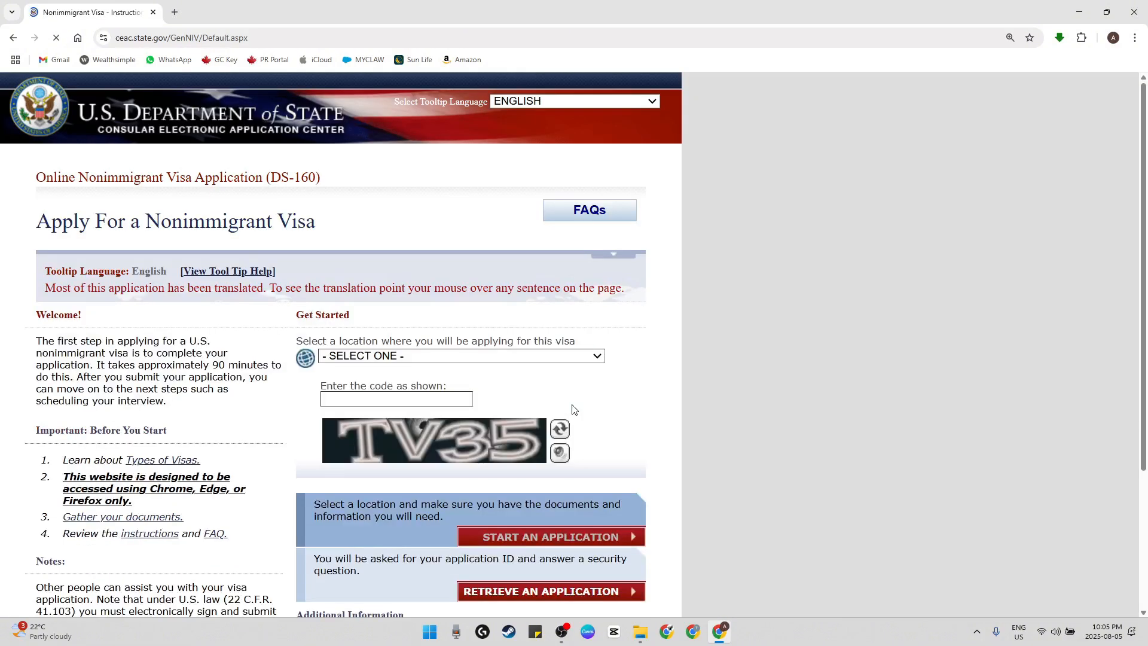
scroll(56, 183, "down", 2)
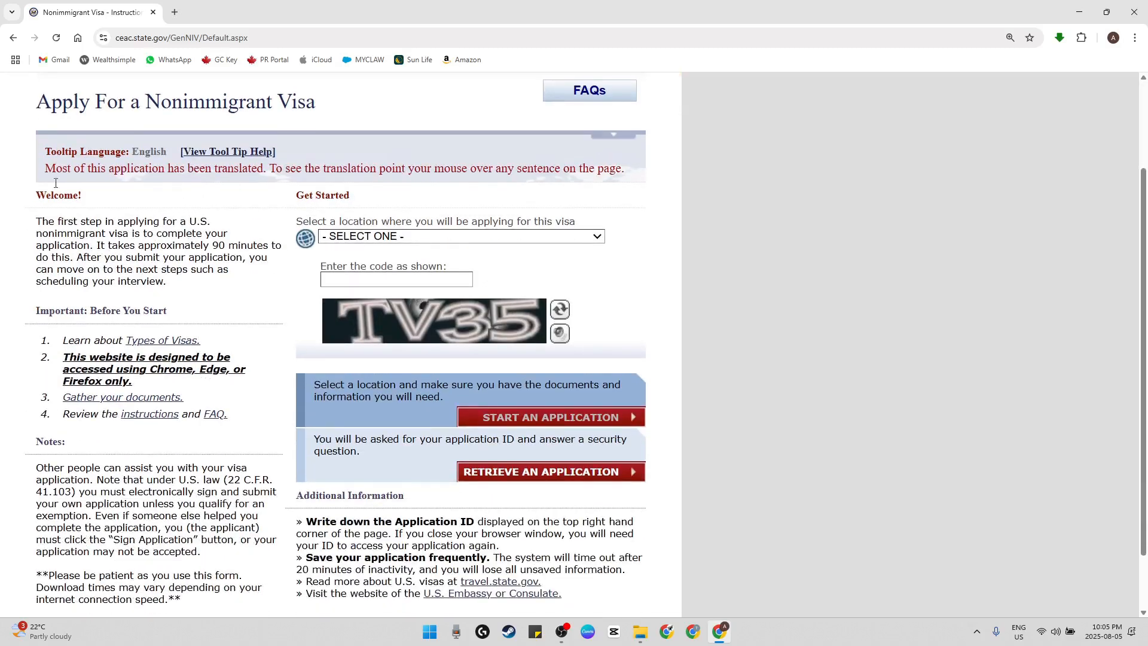
left_click_drag(116, 118, 400, 111)
left_click(412, 112)
scroll(447, 324, "down", 1)
scroll(239, 371, "up", 3)
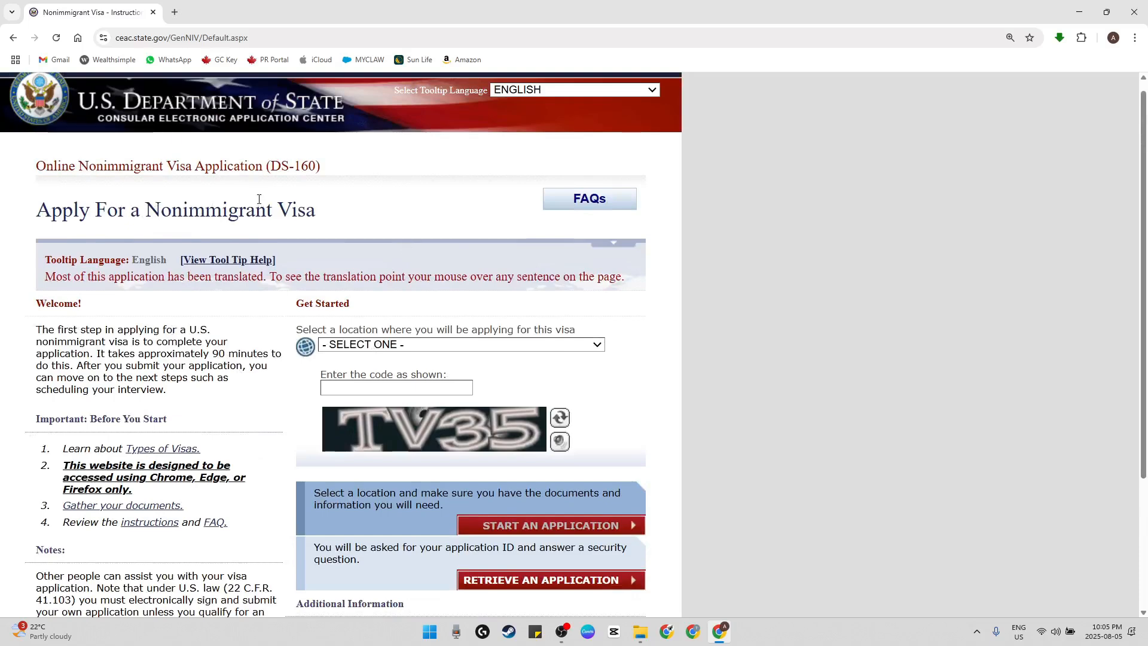
Set the location for applying for the visa to CANADA, TORONTO
left_click(452, 345)
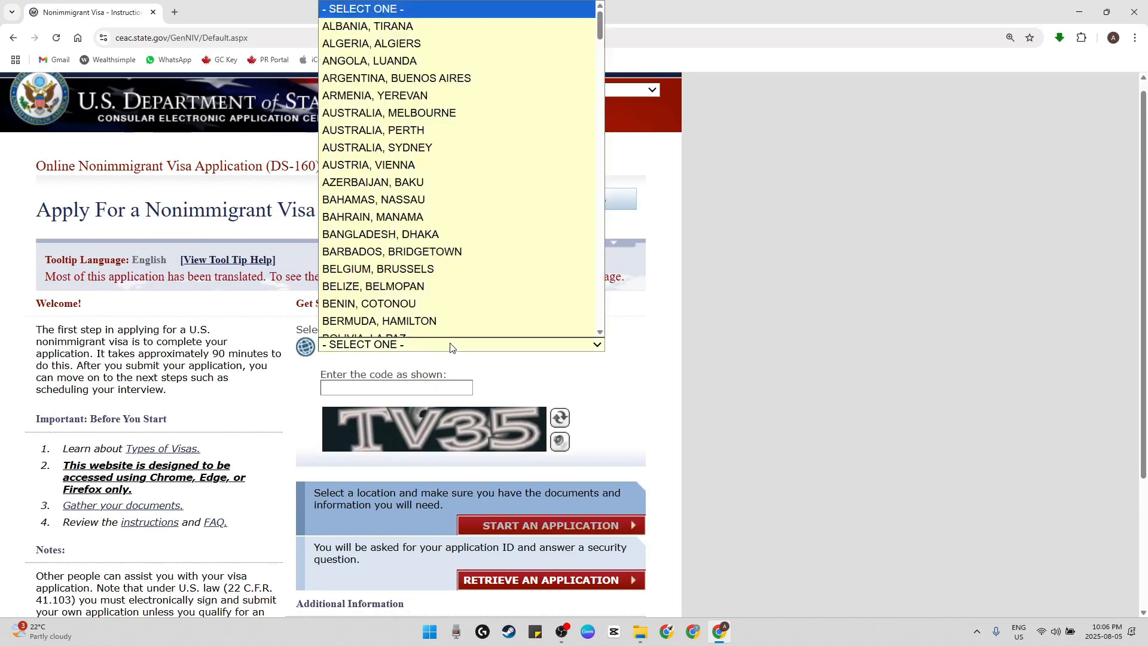
scroll(431, 227, "up", 1)
scroll(431, 227, "down", 15)
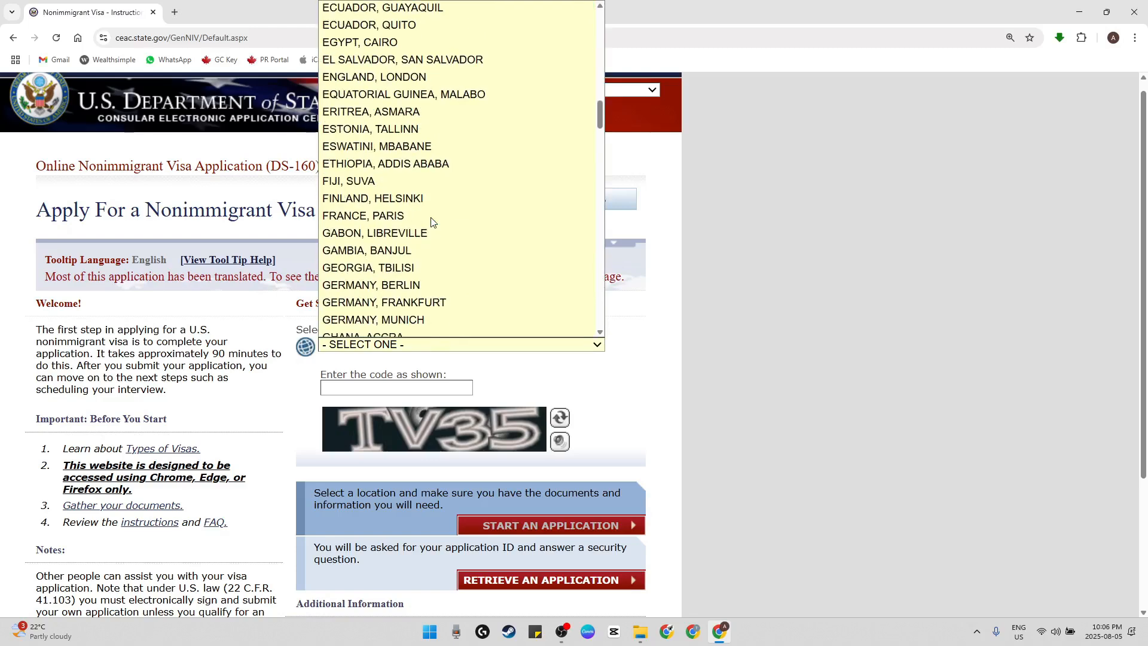
scroll(470, 249, "up", 10)
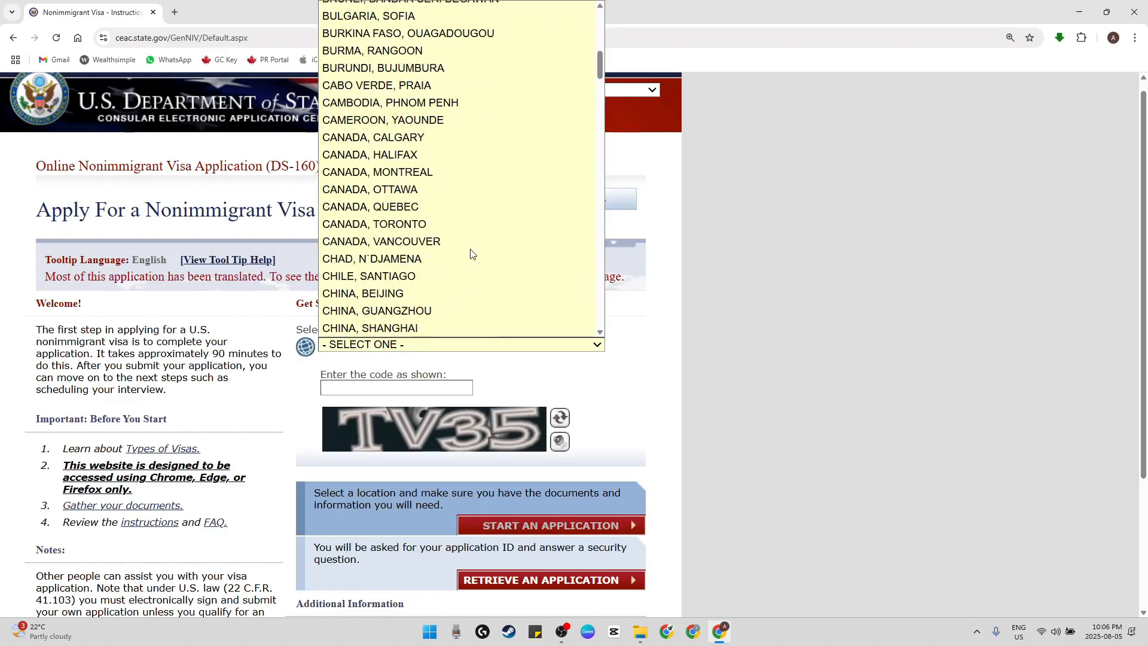
scroll(470, 254, "down", 8)
scroll(470, 253, "up", 15)
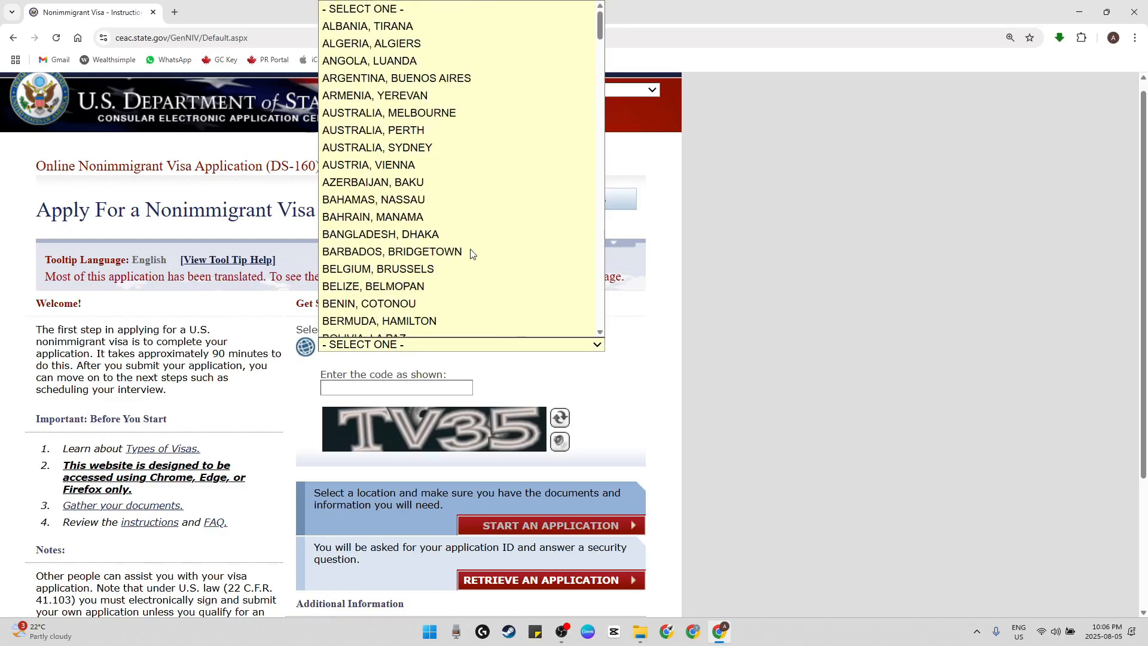
key("c")
scroll(470, 251, "down", 4)
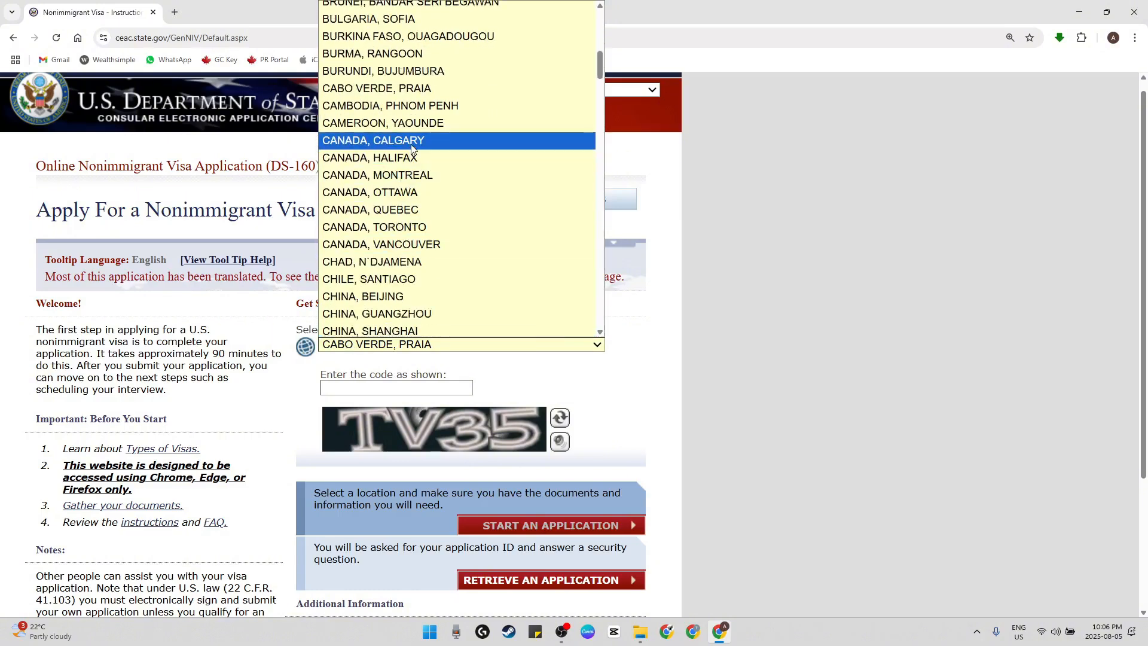
left_click(403, 228)
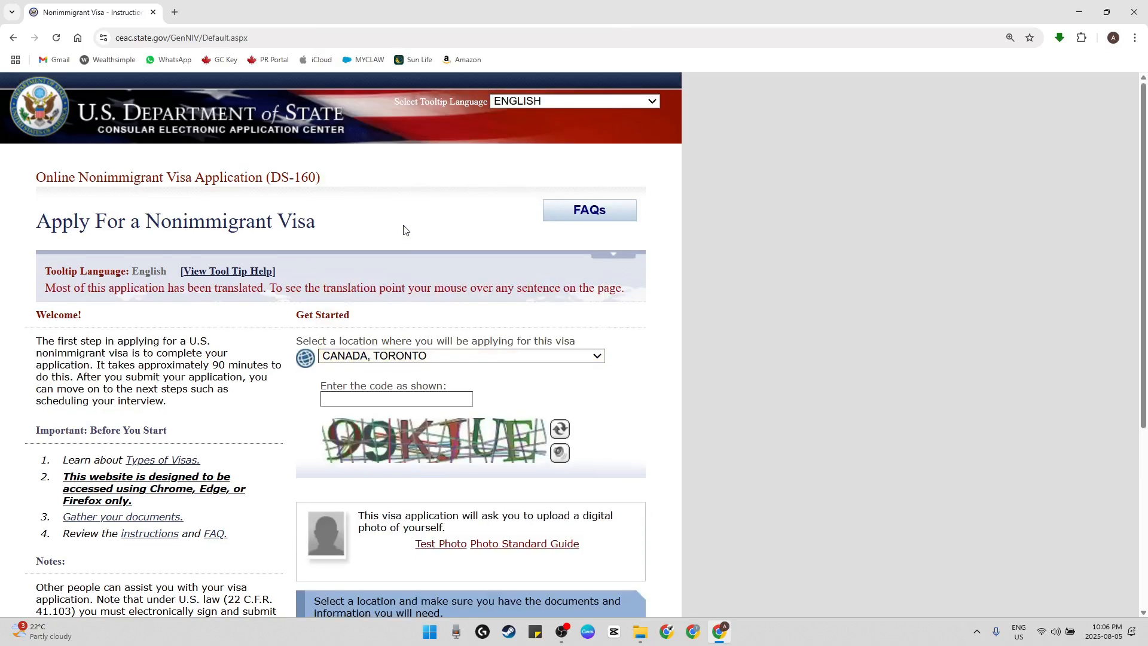
Enter the verification code shown in the image and start a new DS-160 application
scroll(384, 252, "down", 3)
left_click(366, 220)
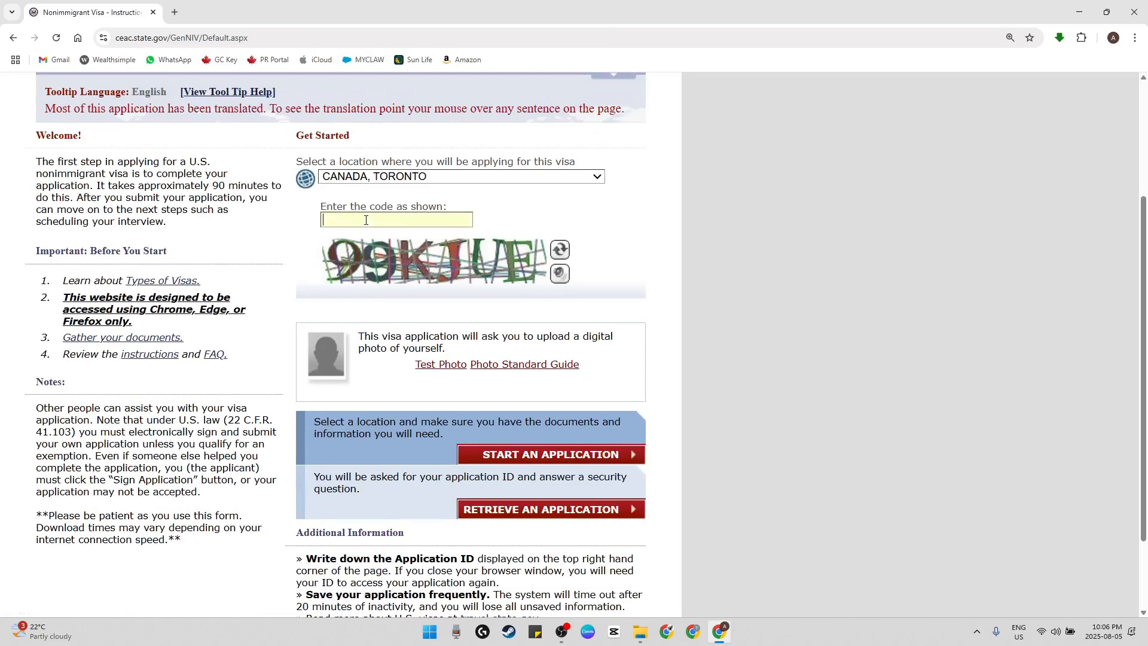
type("99KJUE")
scroll(438, 349, "down", 1)
left_click_drag(308, 366, 458, 364)
left_click(441, 374)
left_click(504, 393)
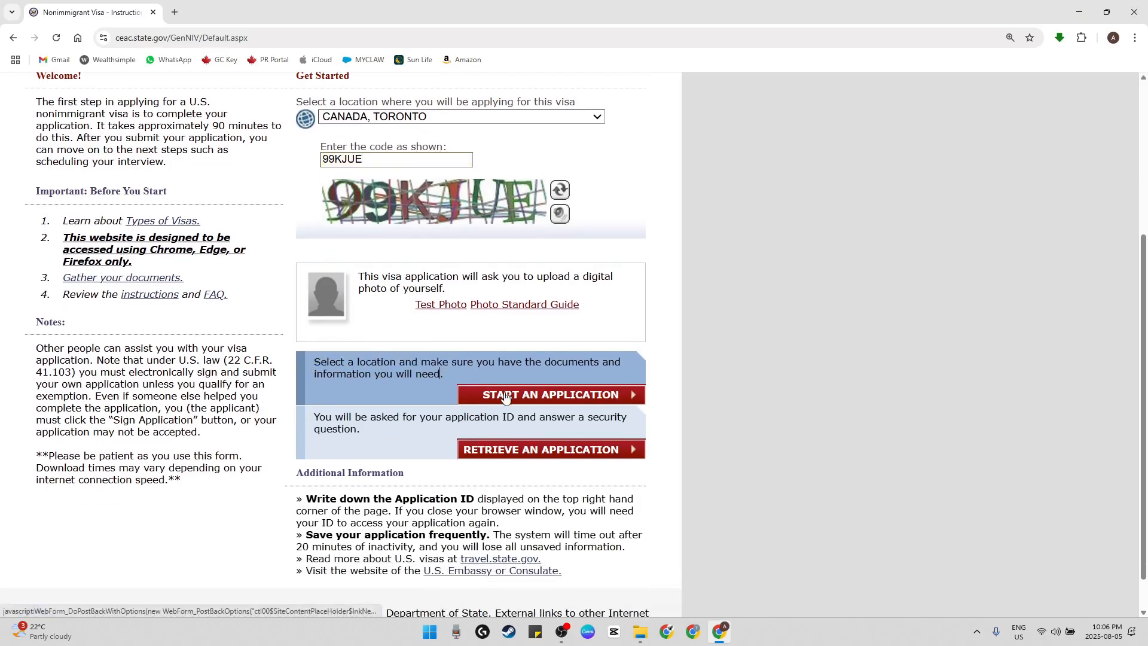
Set the application's security question to WHAT IS THE MIDDLE NAME OF YOUR YOUNGEST CHILD?
scroll(333, 453, "up", 5)
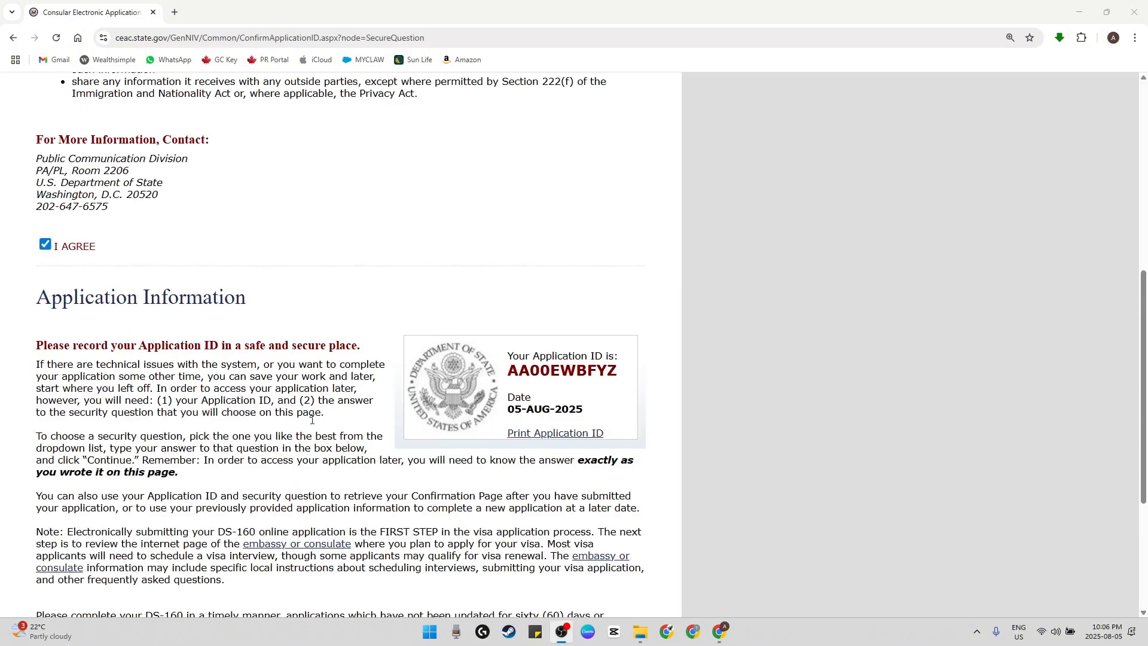
scroll(85, 328, "down", 8)
scroll(86, 328, "down", 1)
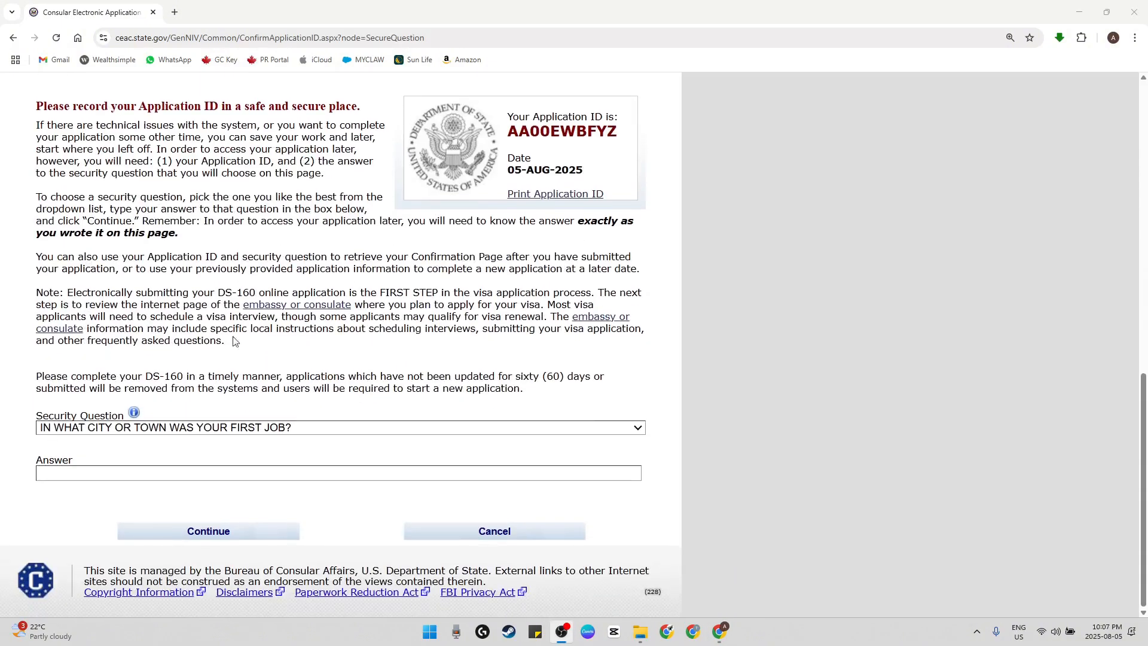
left_click_drag(50, 418, 107, 422)
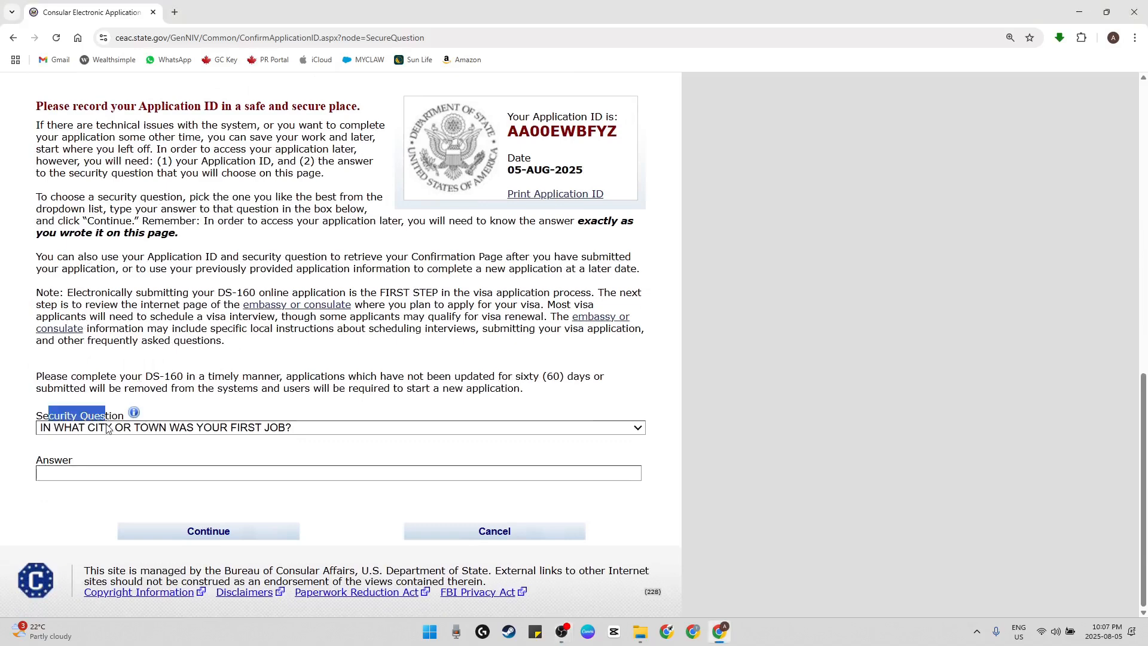
left_click(122, 441)
left_click(134, 432)
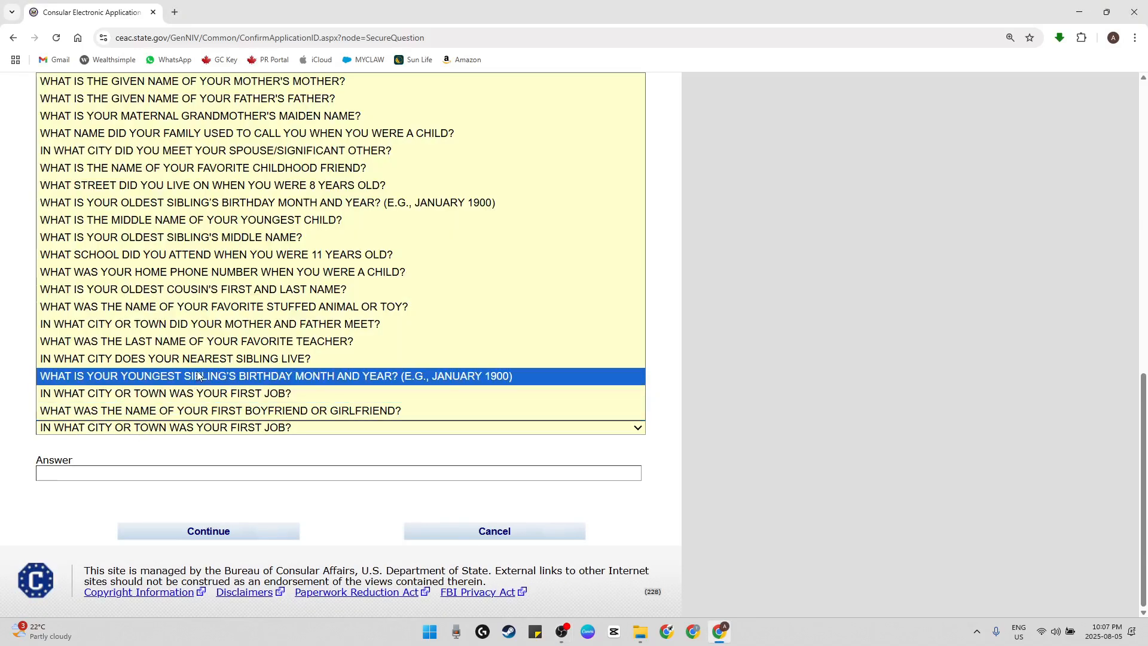
left_click(289, 220)
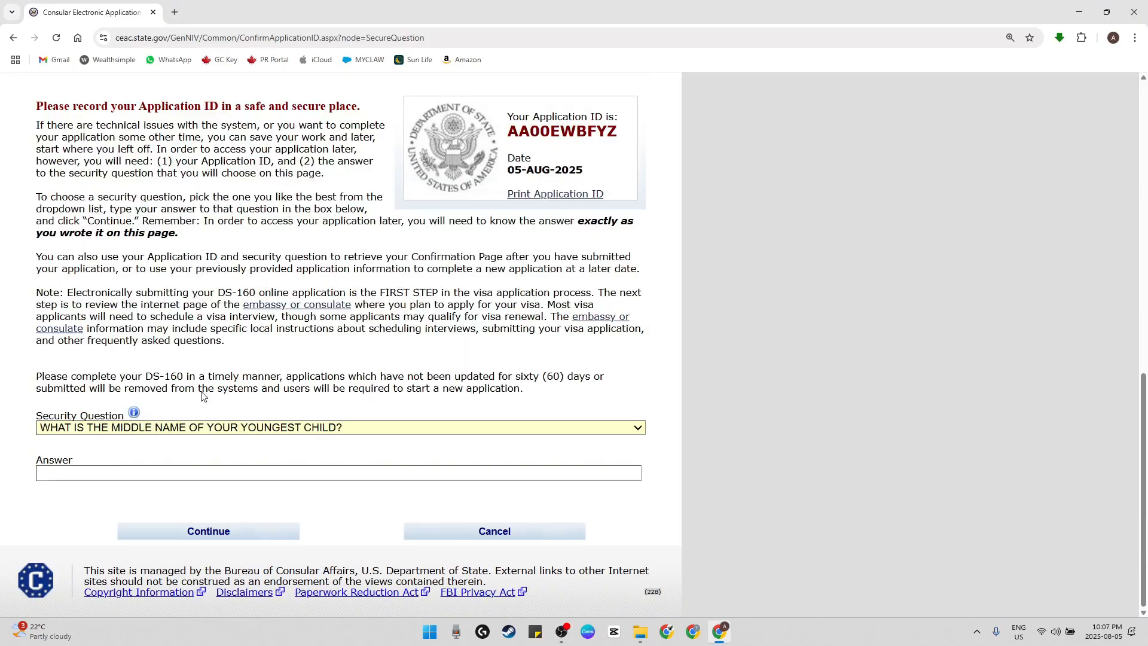
Enter the answer to the security question and continue to the application form
left_click(161, 470)
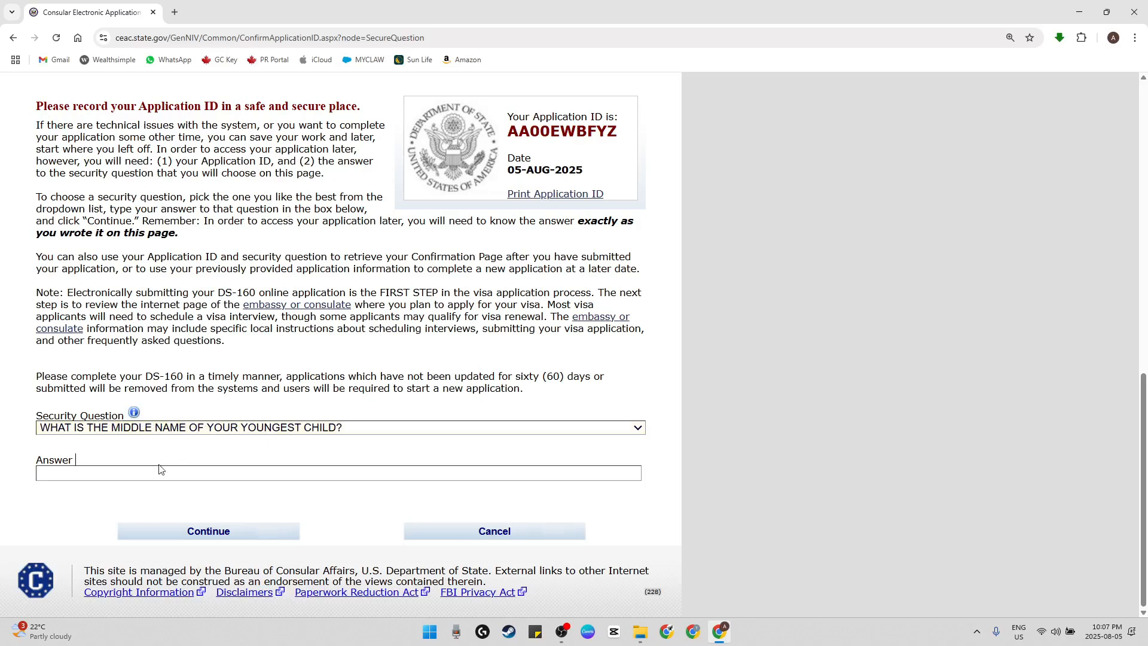
left_click(152, 475)
type("ABC")
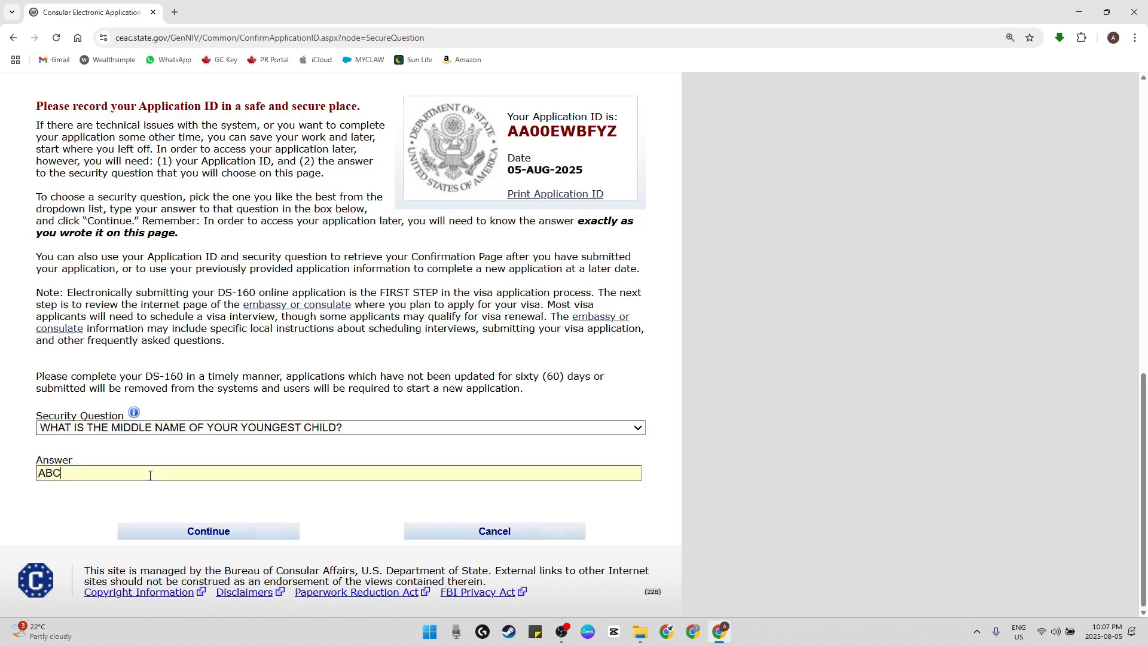
left_click(214, 533)
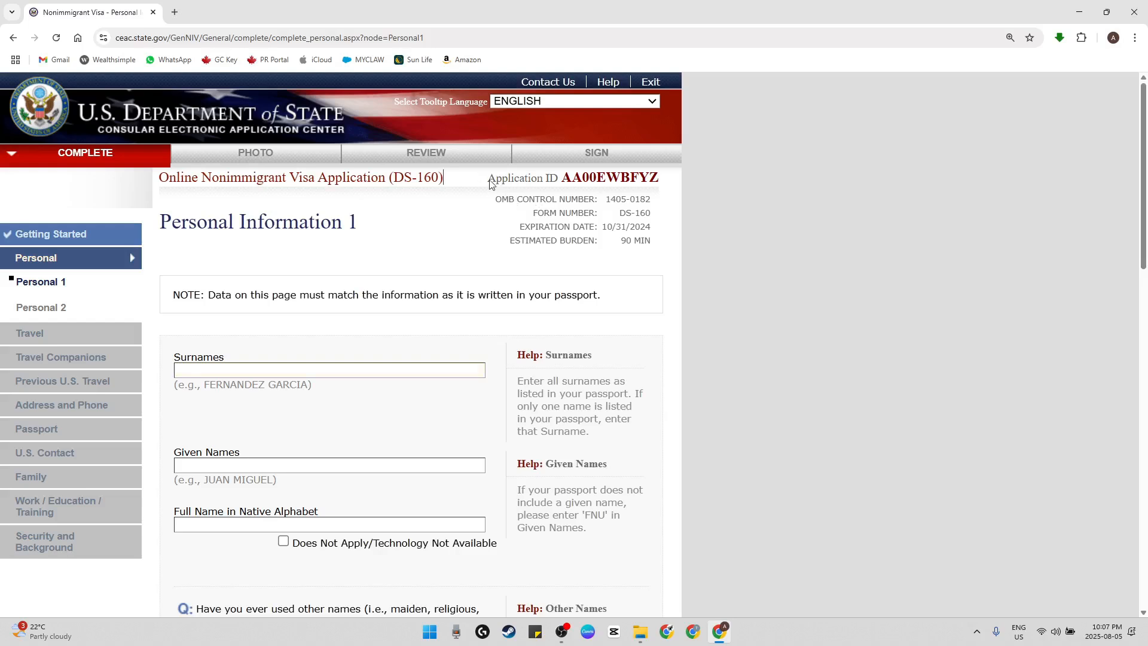
Highlight the Application ID at the head of the Personal Information 1 page
left_click_drag(486, 181, 658, 178)
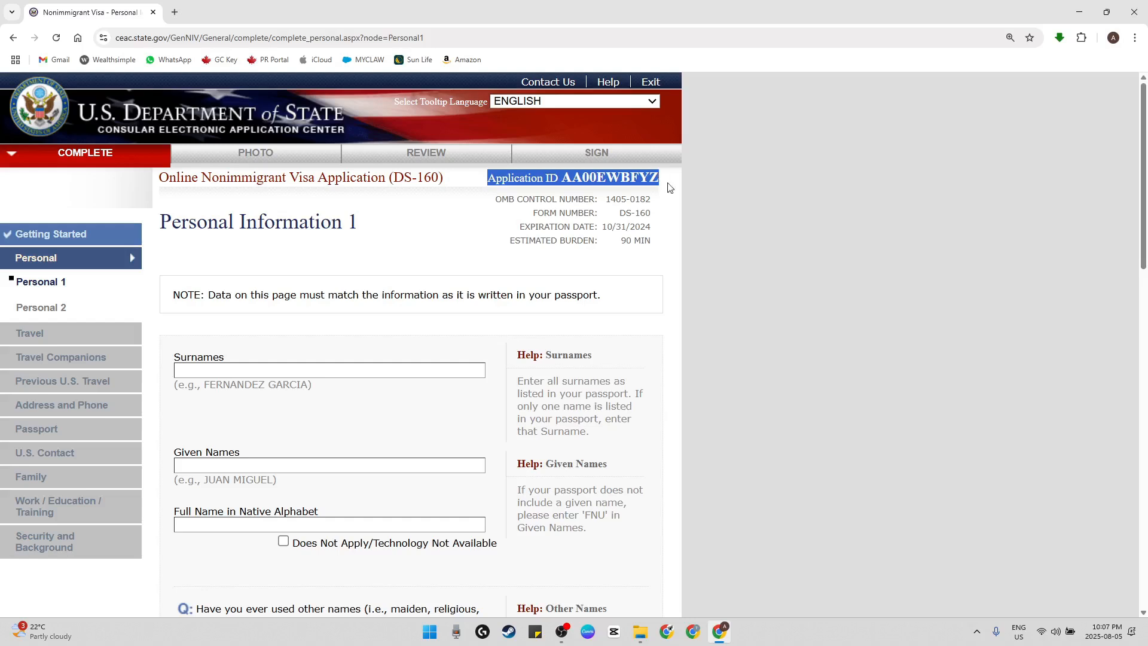
left_click(655, 211)
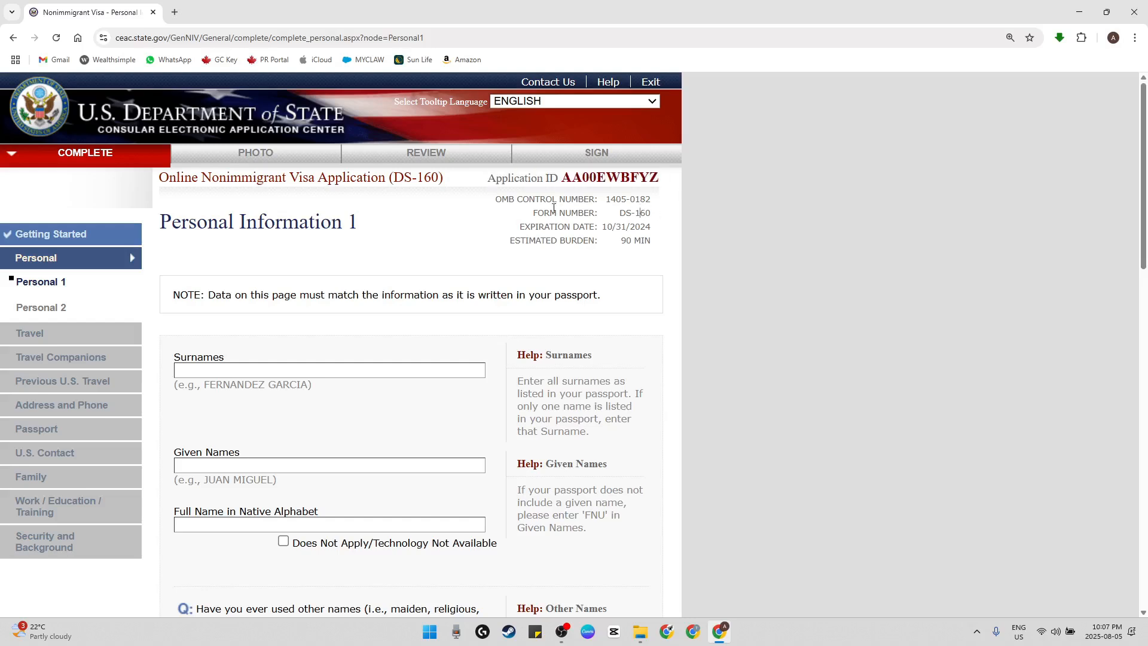
left_click_drag(487, 179, 658, 177)
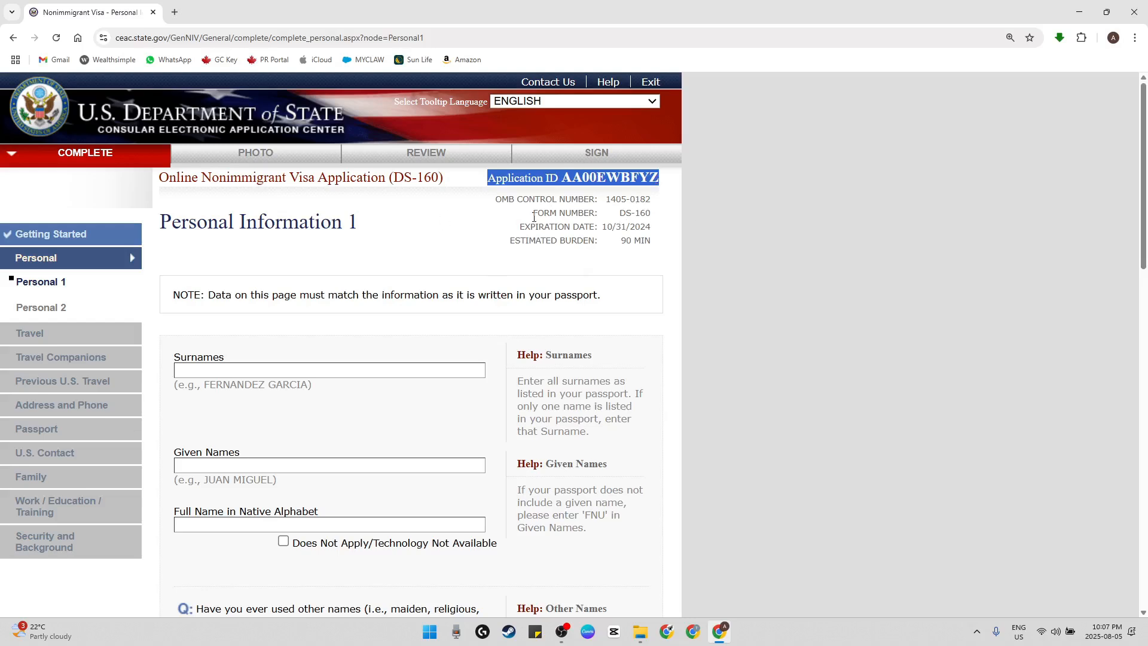
Copy the Surnames and Given Names labels into their own fields as placeholder entries
scroll(354, 322, "down", 4)
scroll(328, 345, "up", 4)
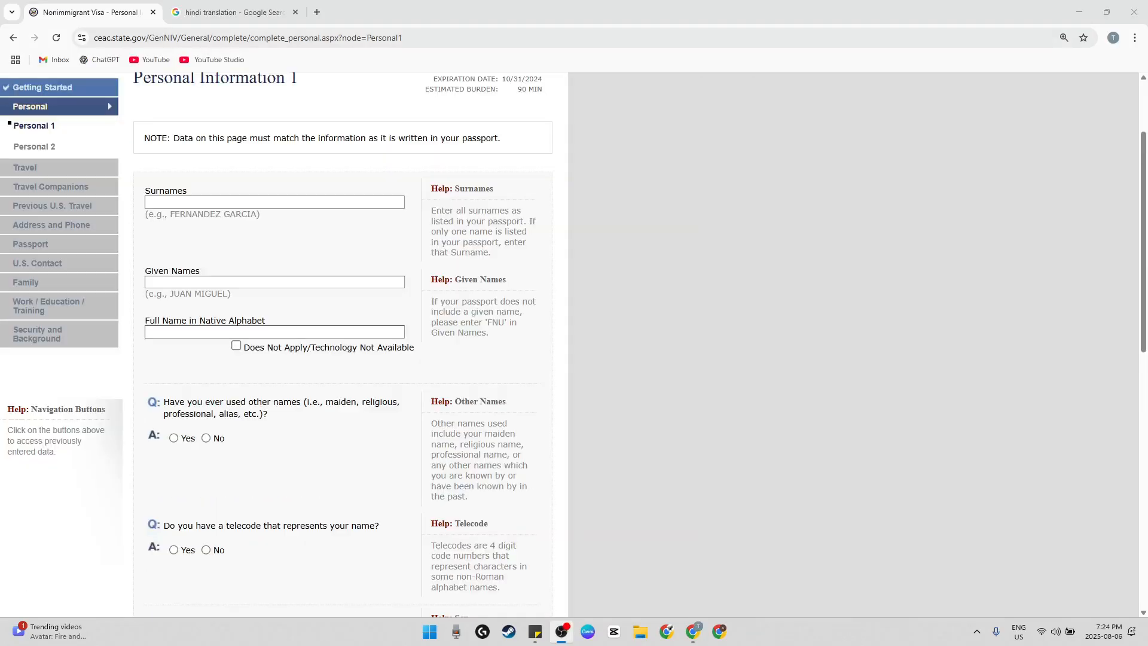
scroll(282, 243, "up", 3)
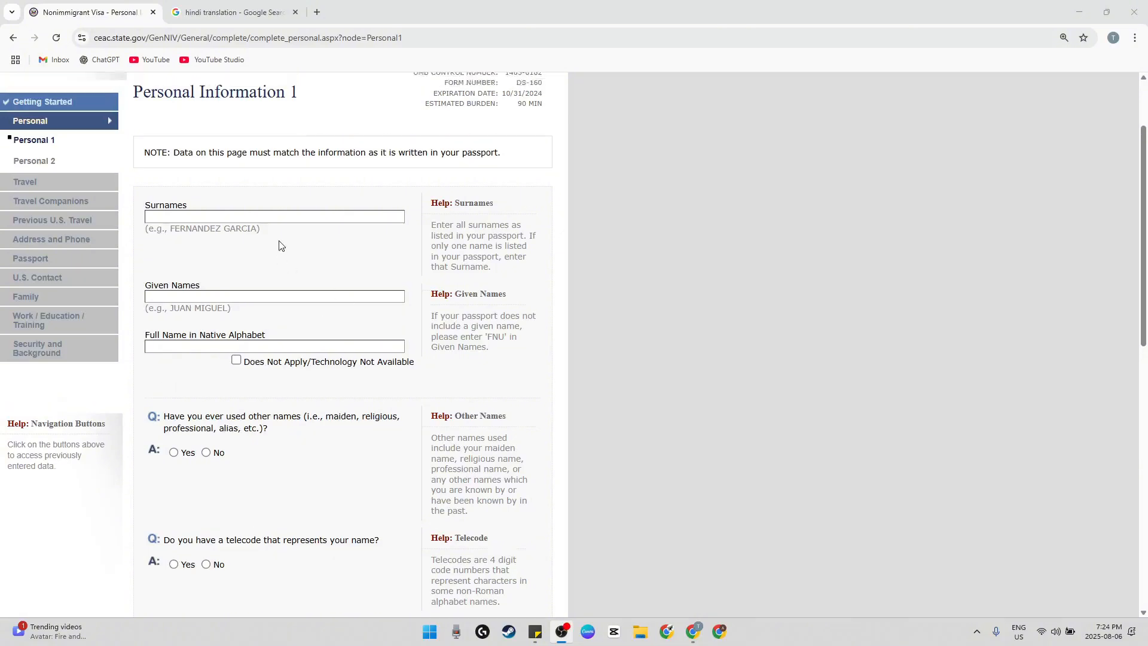
scroll(277, 276, "down", 3)
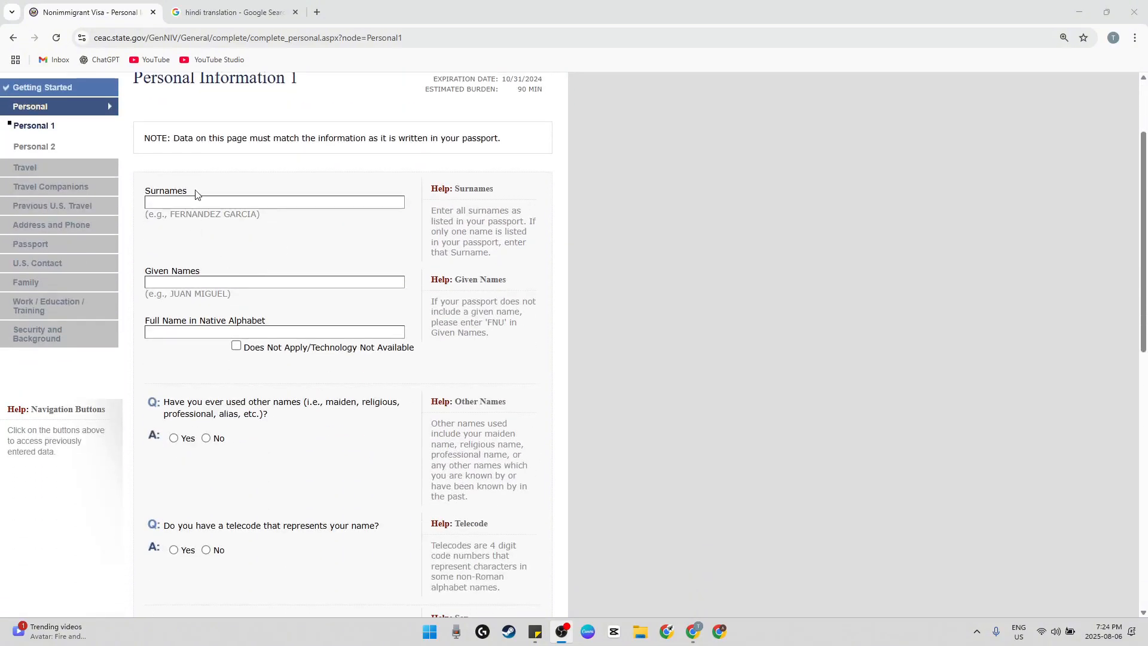
left_click_drag(191, 191, 145, 192)
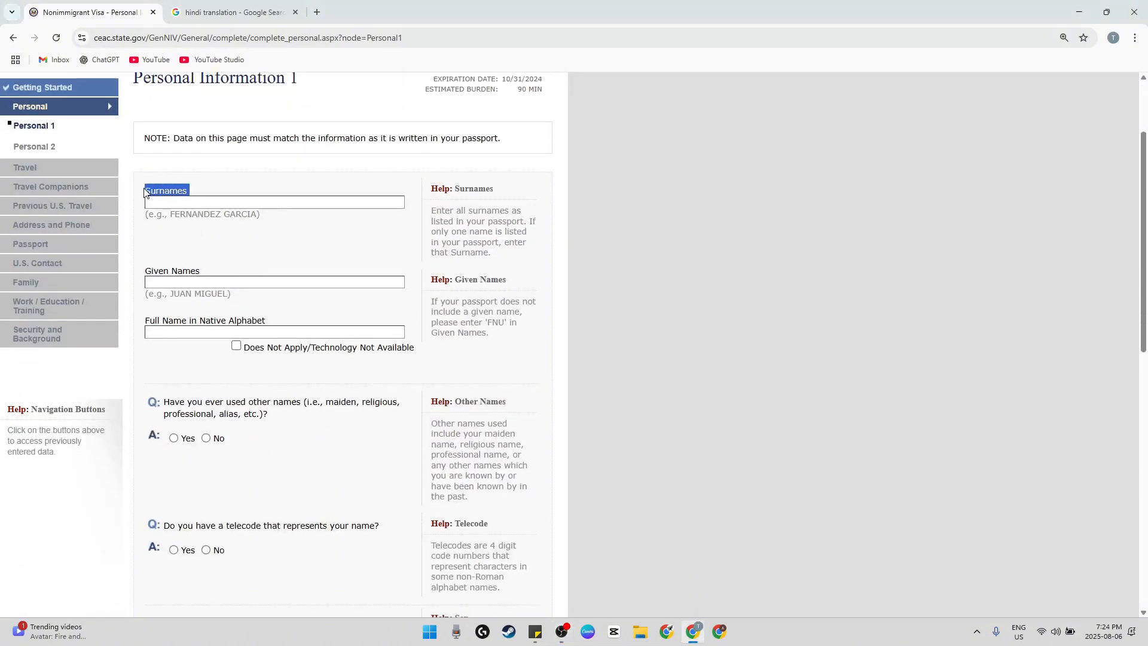
left_click(225, 207)
type("SURNAMES")
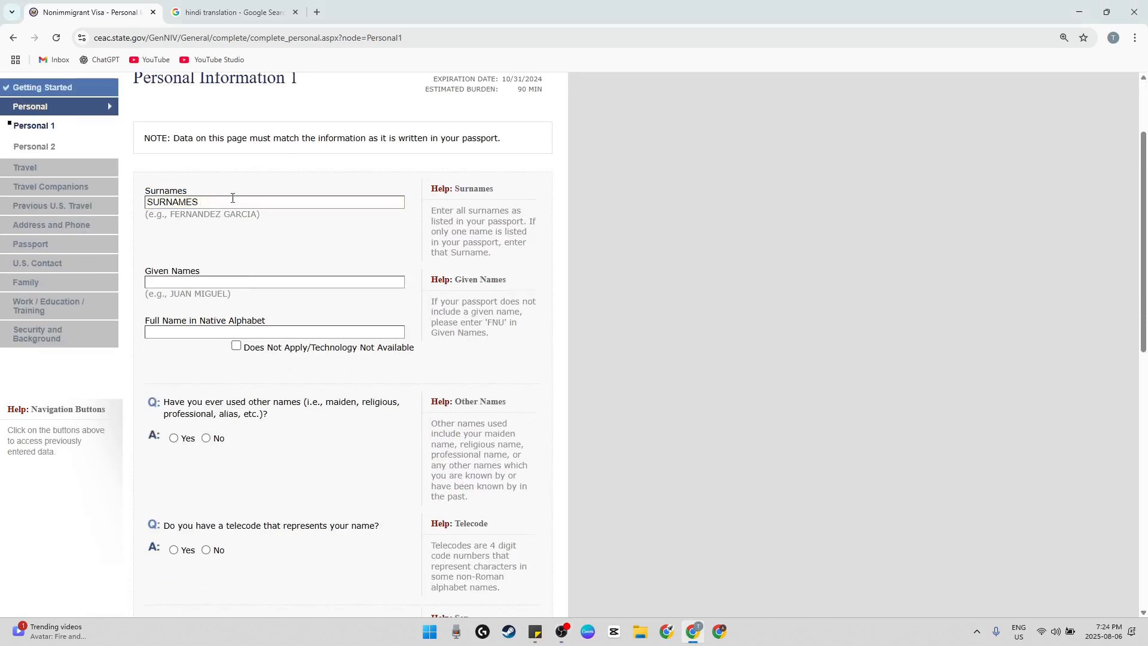
left_click(200, 196)
left_click_drag(208, 275, 145, 273)
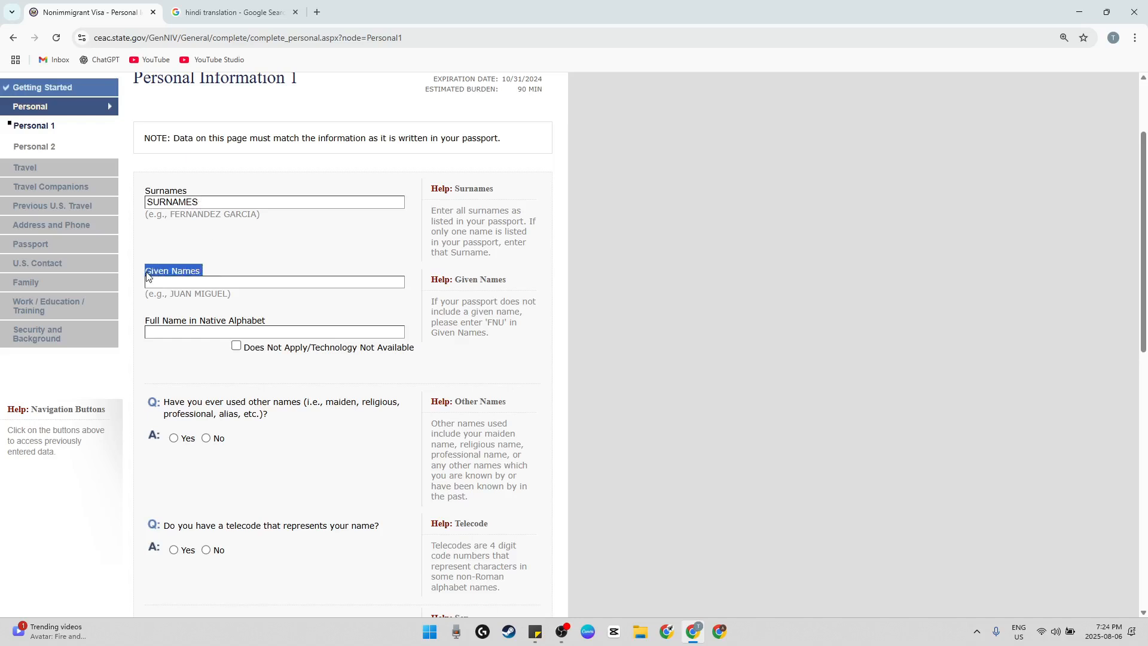
left_click(217, 279)
type("GIVEN NAMES")
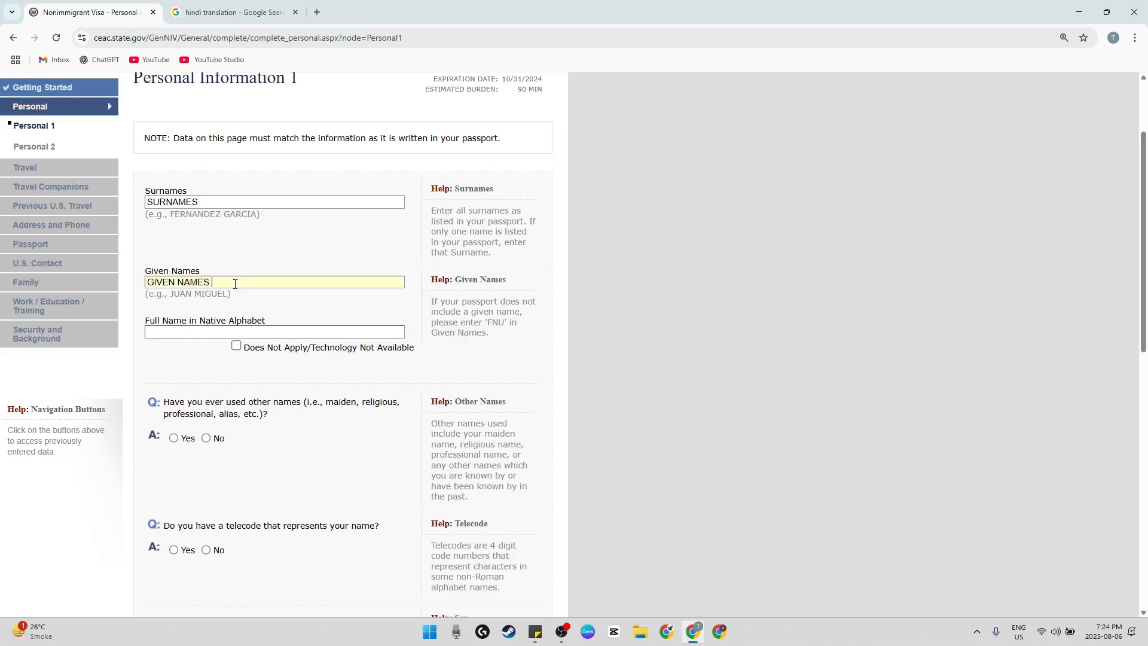
Switch to the Google translation page and translate a sample first name into Hindi and Hebrew
scroll(216, 242, "down", 1)
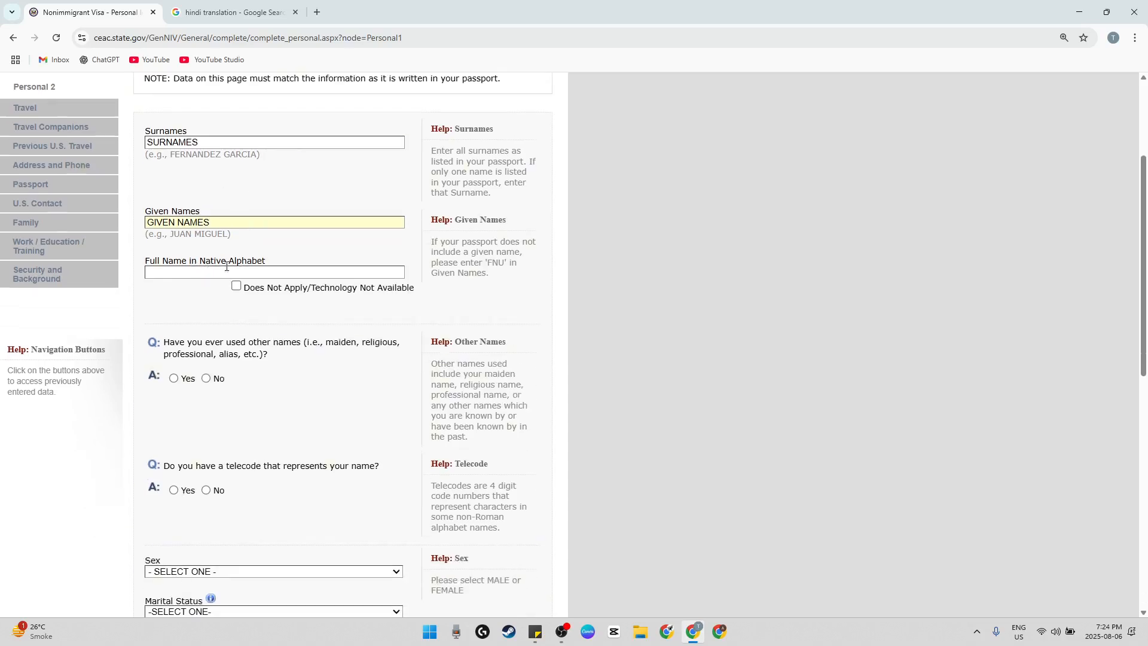
left_click(227, 13)
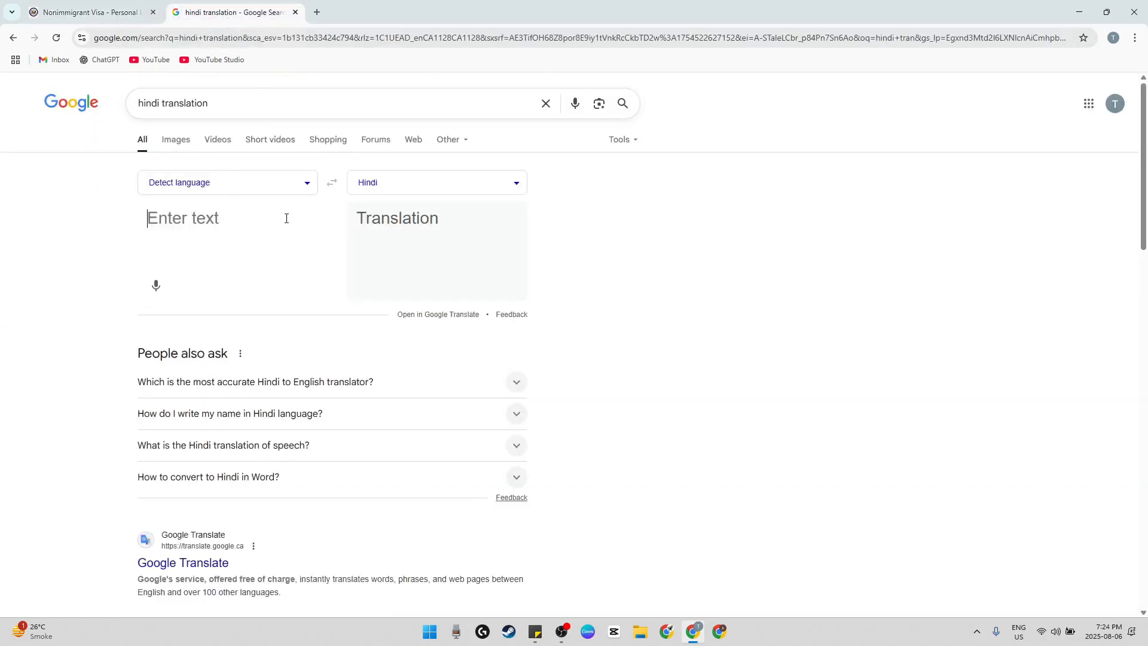
left_click(219, 226)
type("fernando")
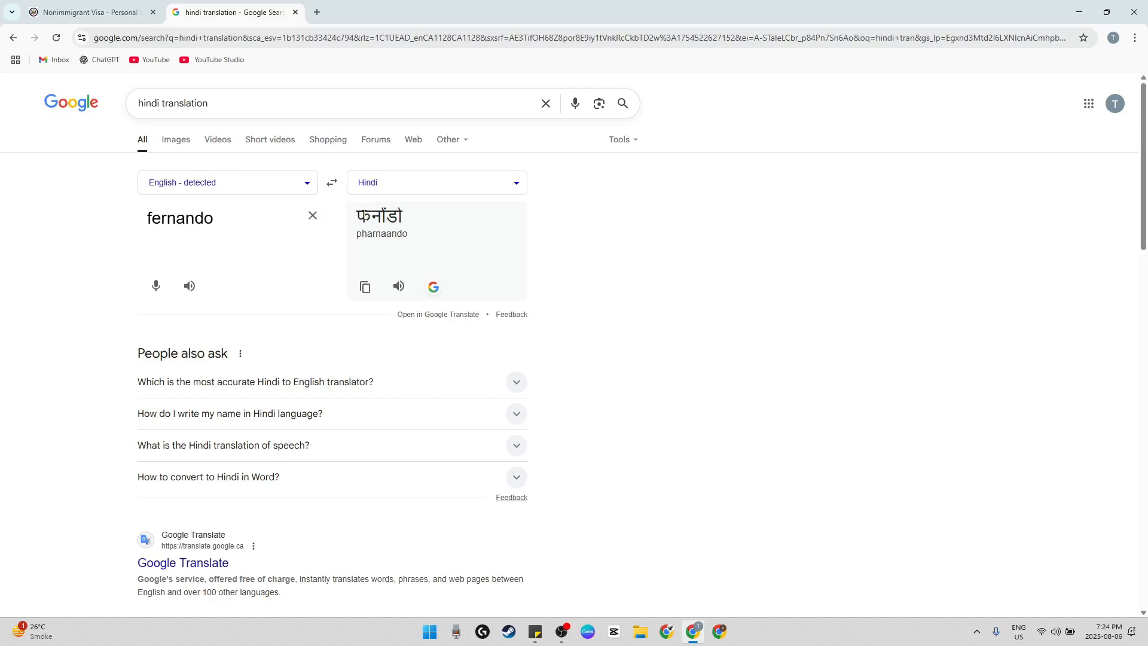
left_click_drag(362, 212, 411, 219)
left_click(369, 185)
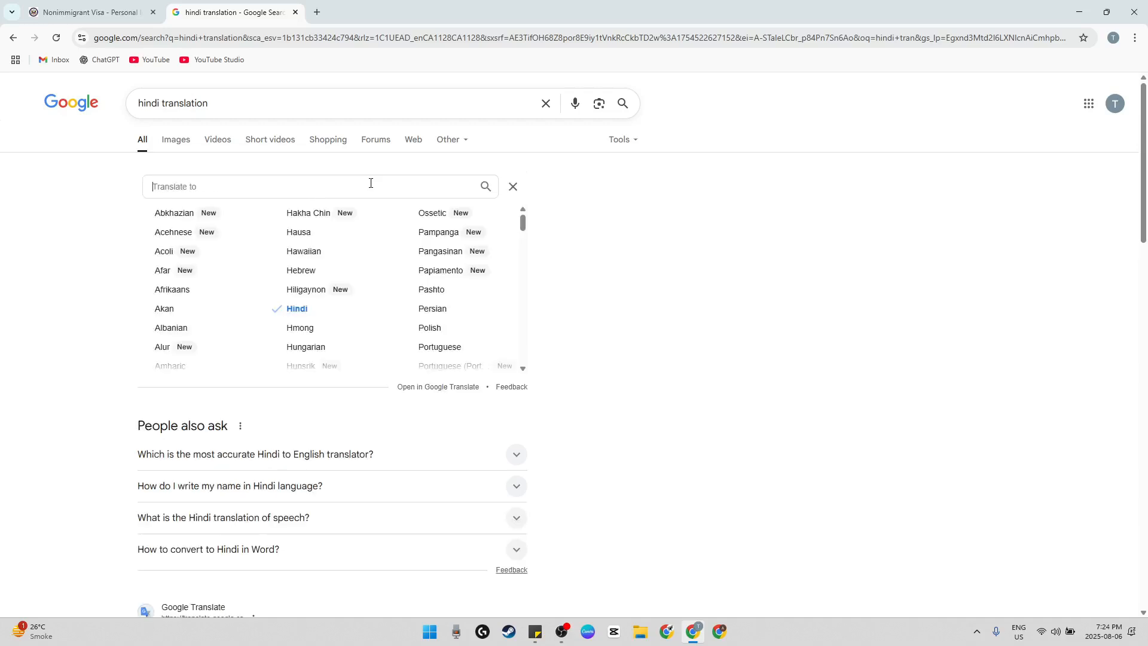
left_click(317, 271)
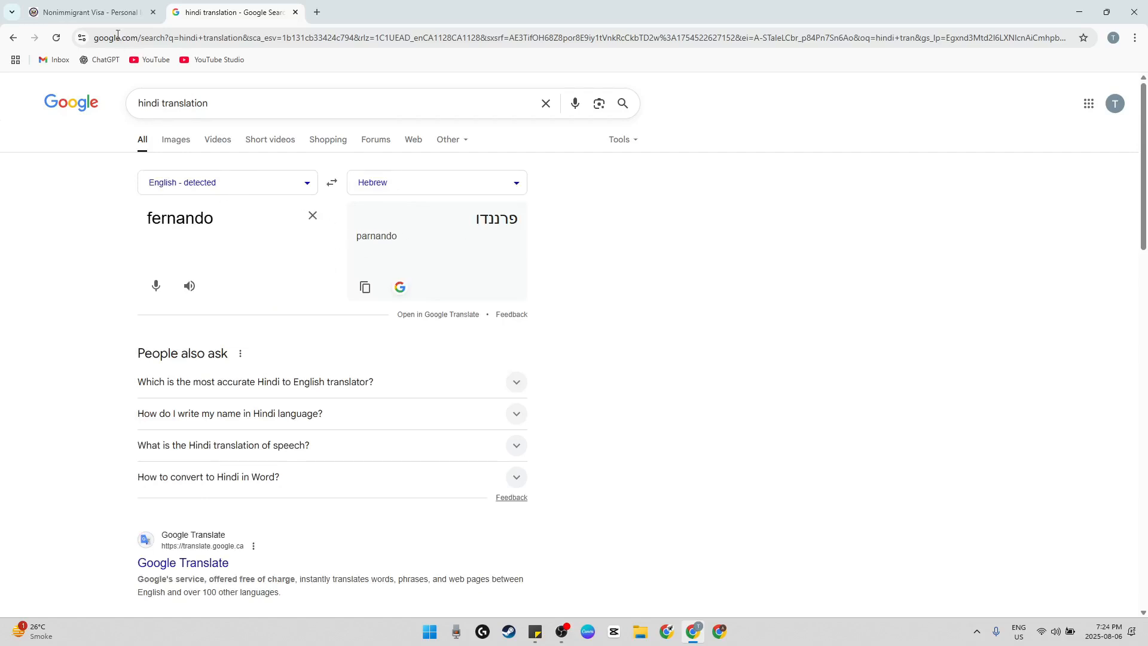
Return to the visa application and mark Full Name in Native Alphabet as Does Not Apply/Technology Not Available
left_click(121, 15)
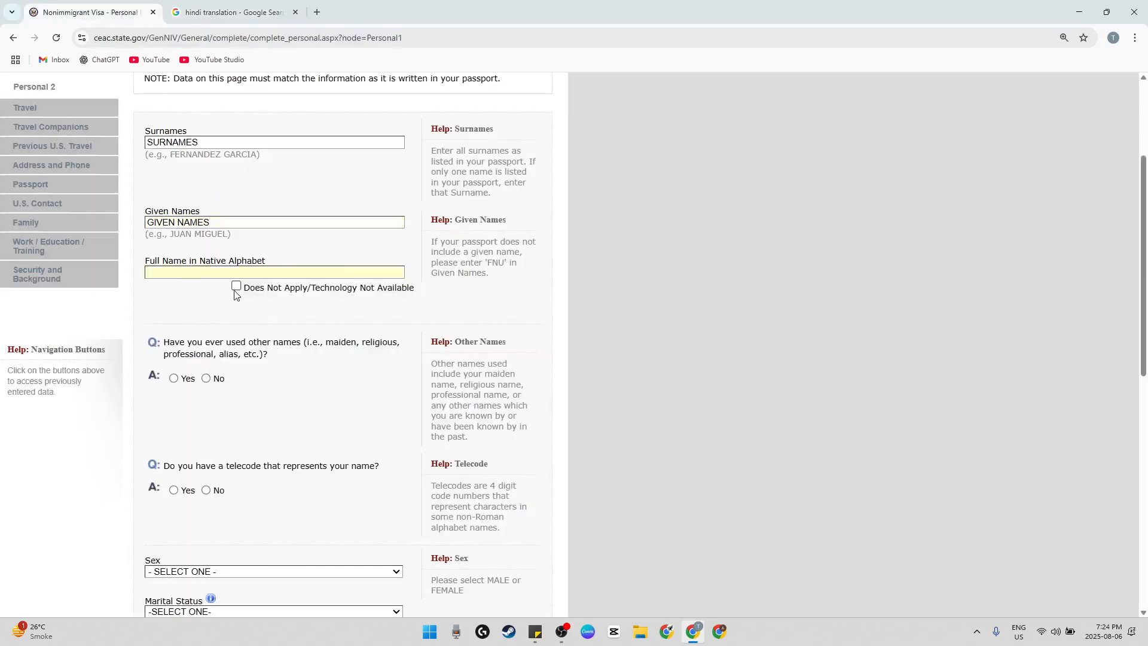
scroll(234, 294, "down", 2)
left_click(236, 166)
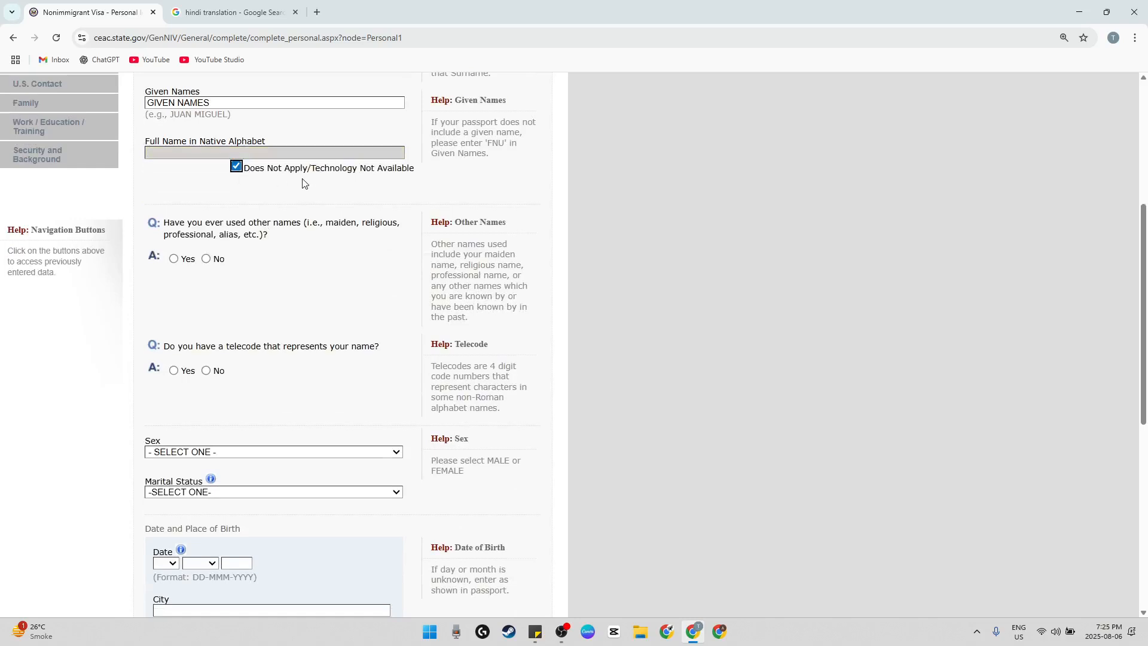
Answer No to having used other names and No to having a telecode that represents the name
scroll(303, 183, "down", 1)
left_click_drag(211, 164, 327, 174)
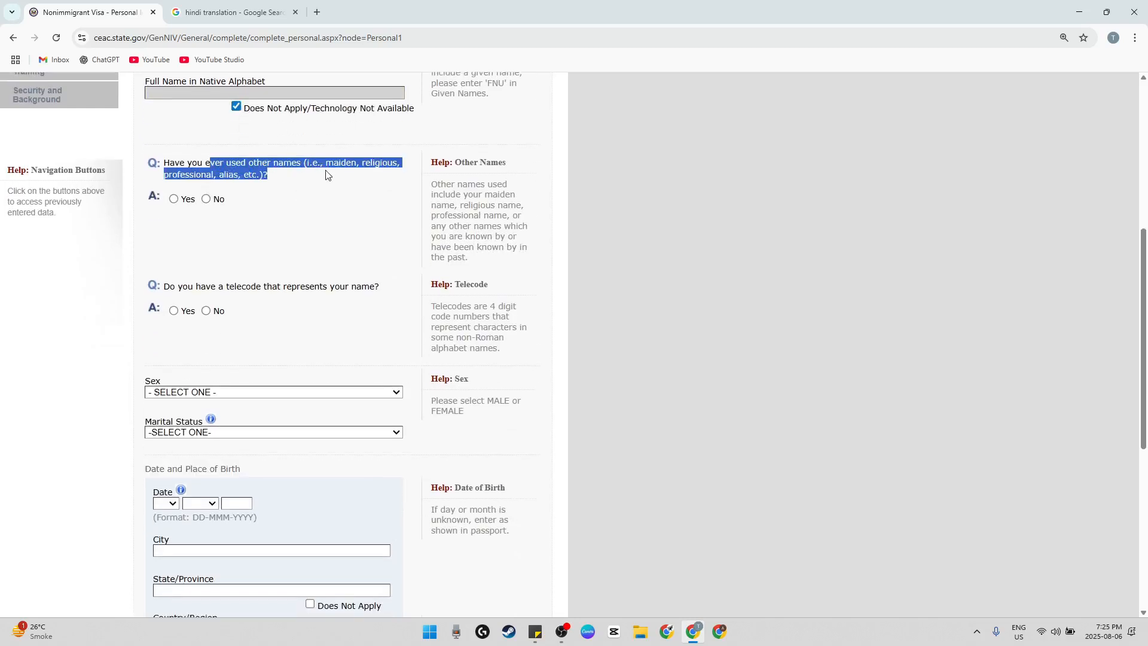
left_click(218, 201)
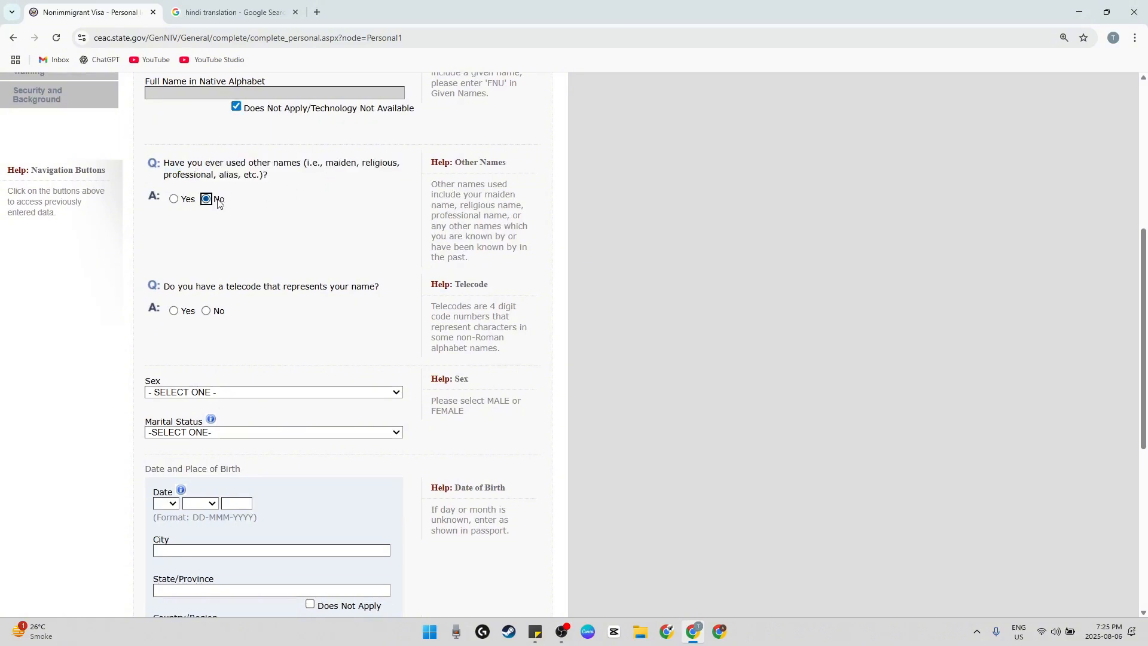
scroll(283, 285, "down", 5)
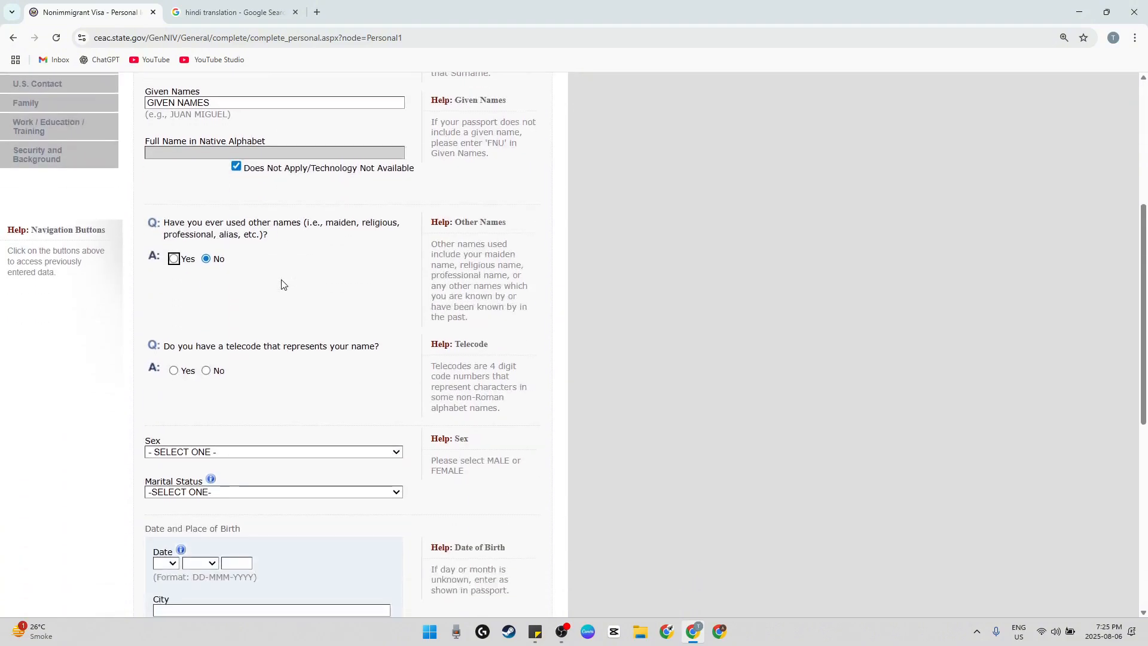
scroll(282, 284, "down", 1)
scroll(264, 213, "down", 1)
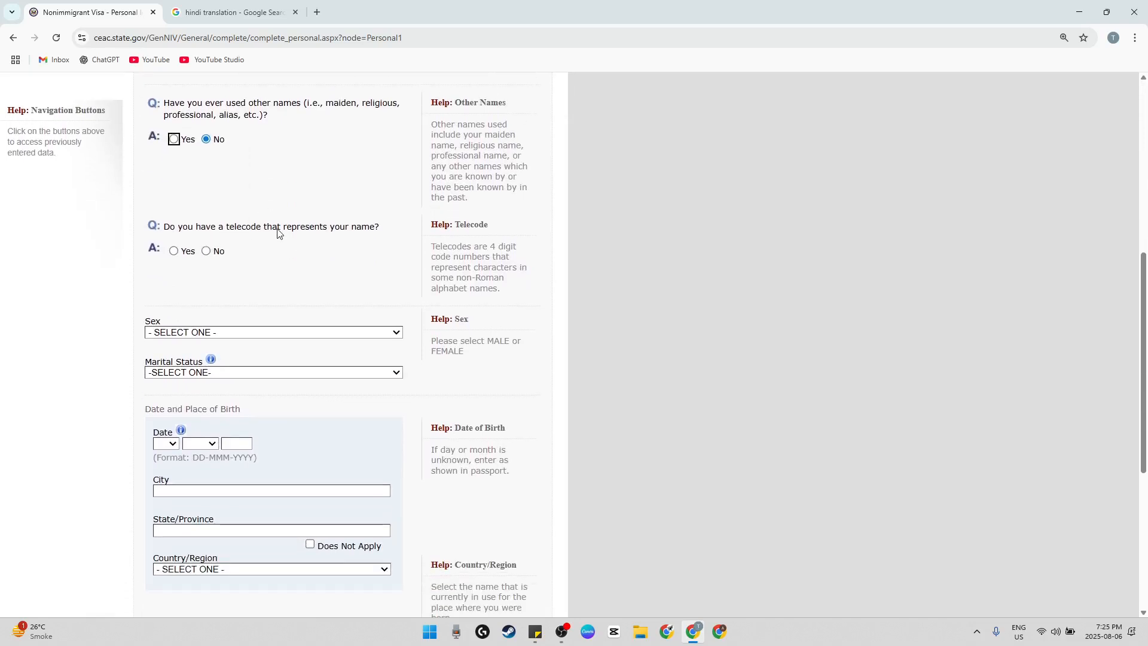
left_click(220, 252)
Set the applicant's sex to MALE and the marital status to MARRIED
scroll(243, 250, "down", 10)
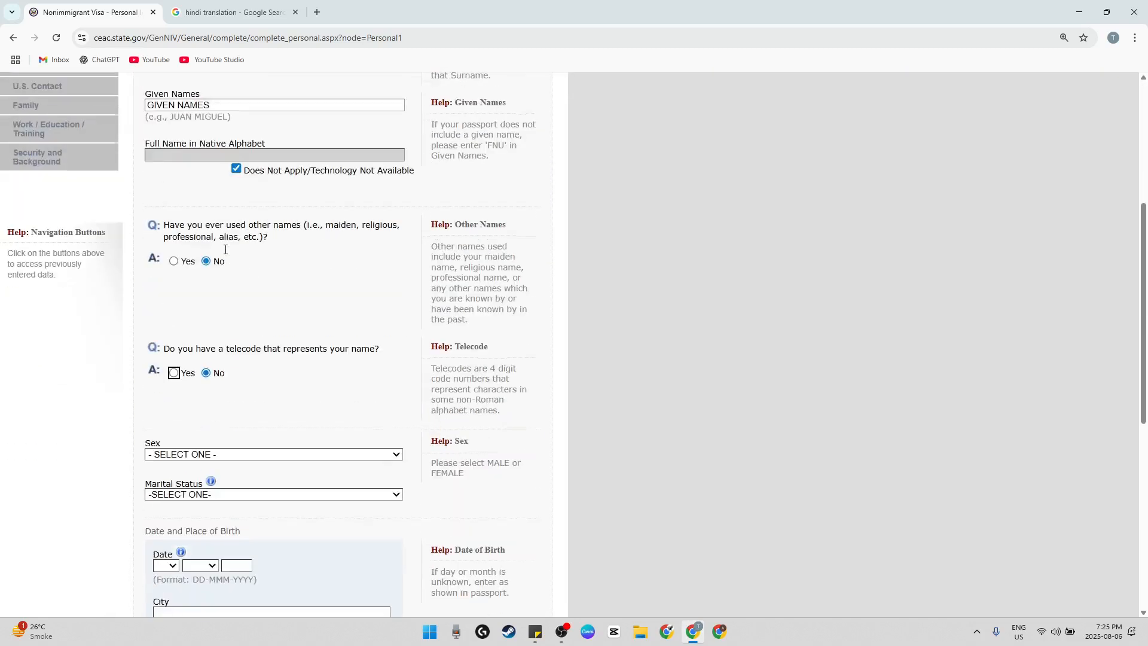
left_click(254, 157)
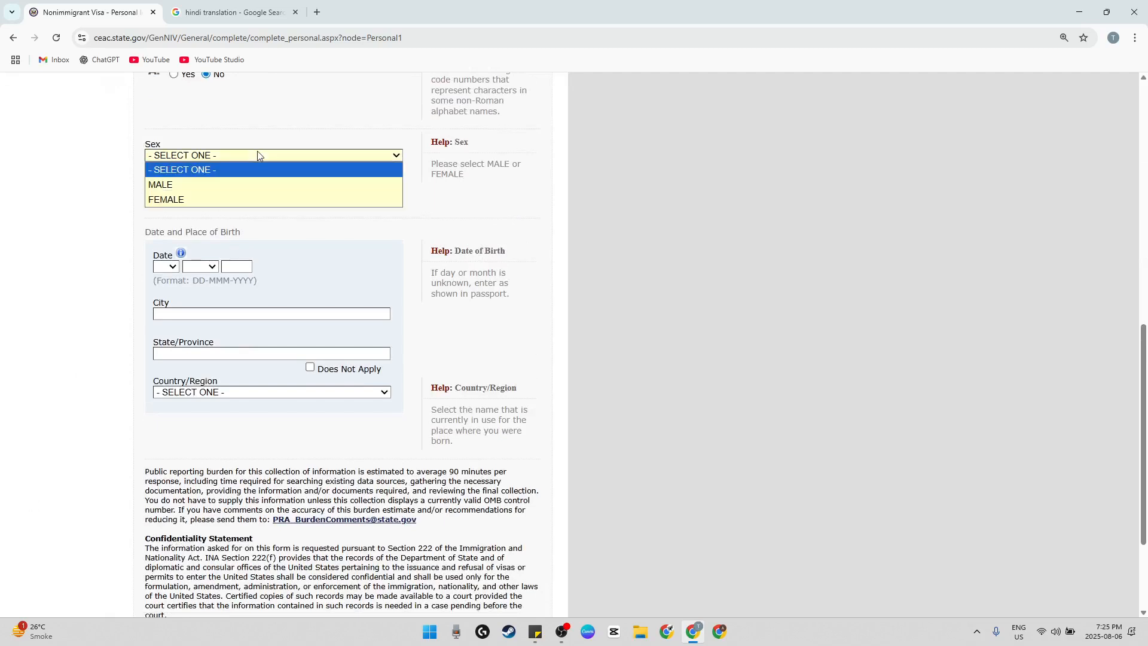
left_click(227, 185)
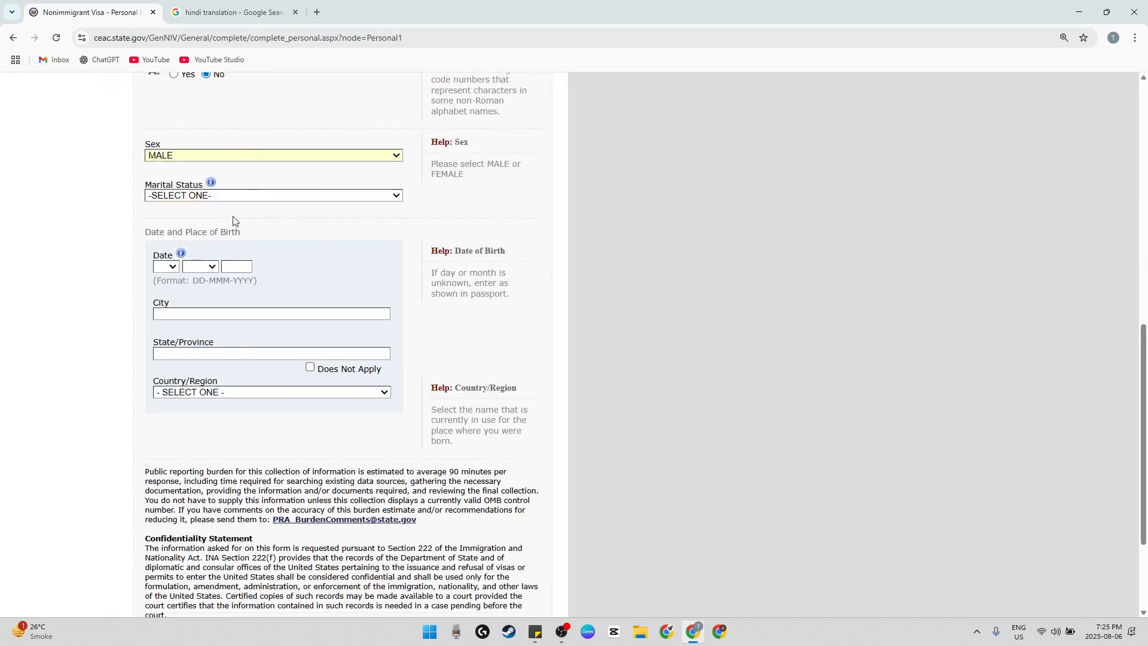
left_click(257, 198)
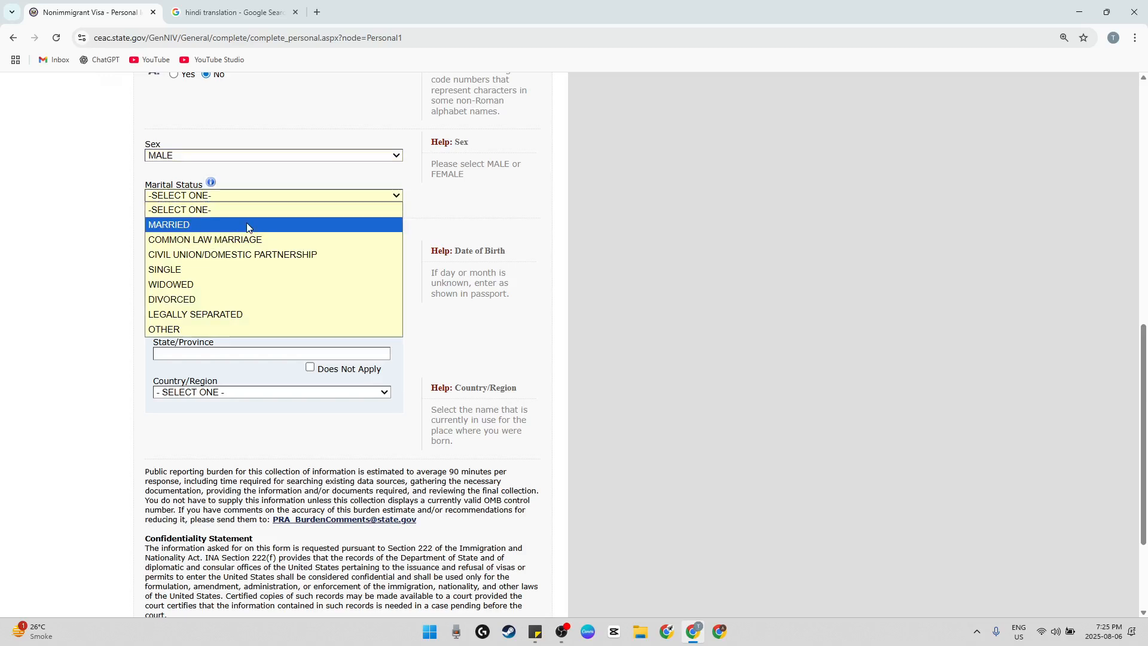
left_click(242, 226)
Enter the applicant's date of birth in the Date and Place of Birth section
scroll(251, 242, "down", 9)
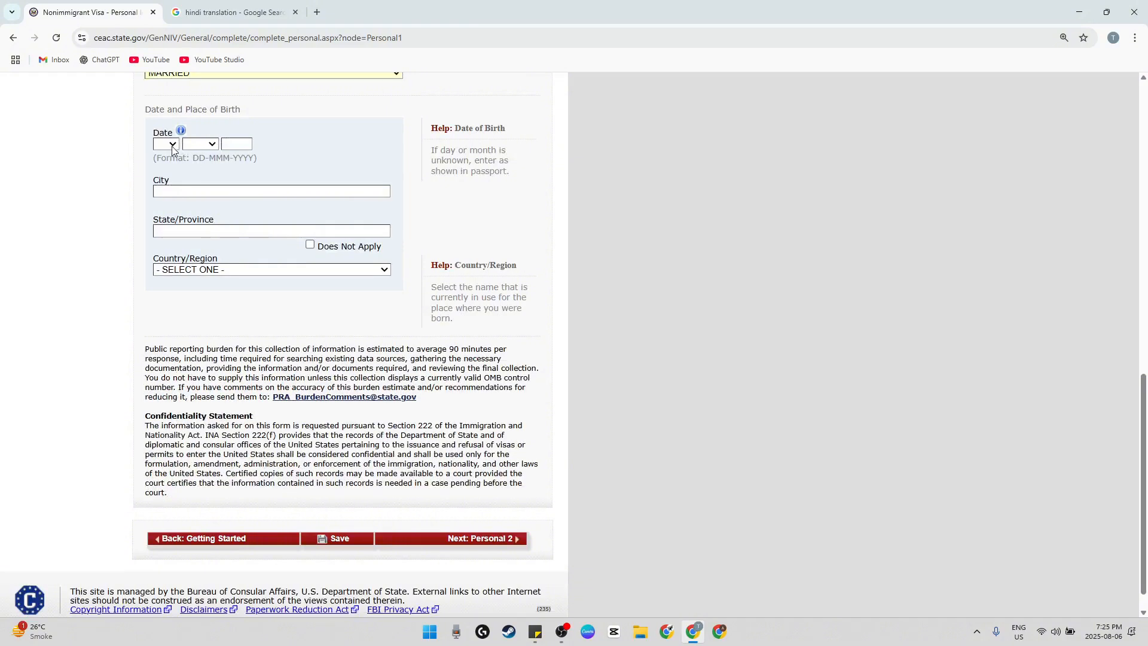
left_click(171, 144)
left_click(160, 171)
left_click(201, 145)
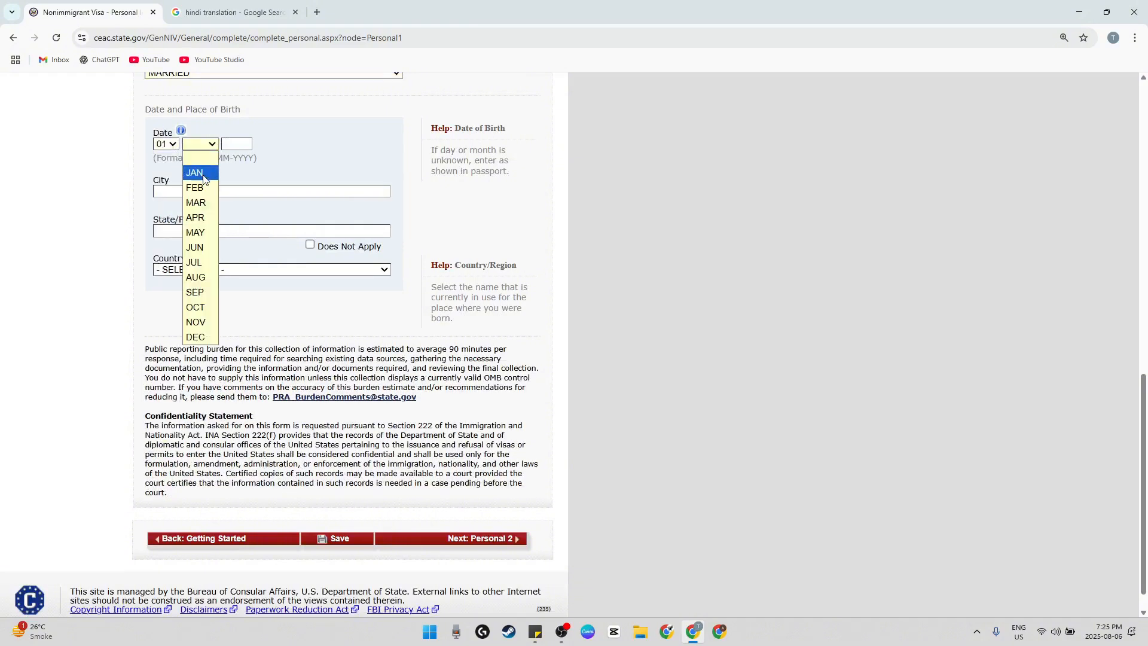
left_click(200, 170)
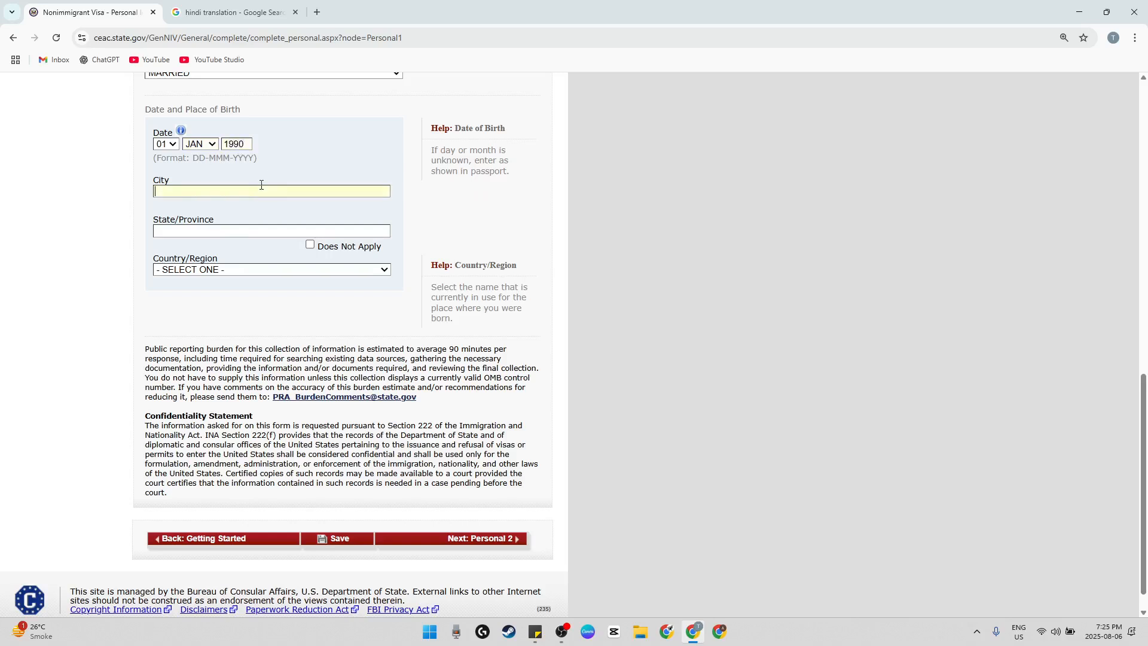
Enter the place of birth with city DELHII, state/province DELHI and country/region INDIA
type("DEL")
type("DELHI")
key("Tab")
key("Tab")
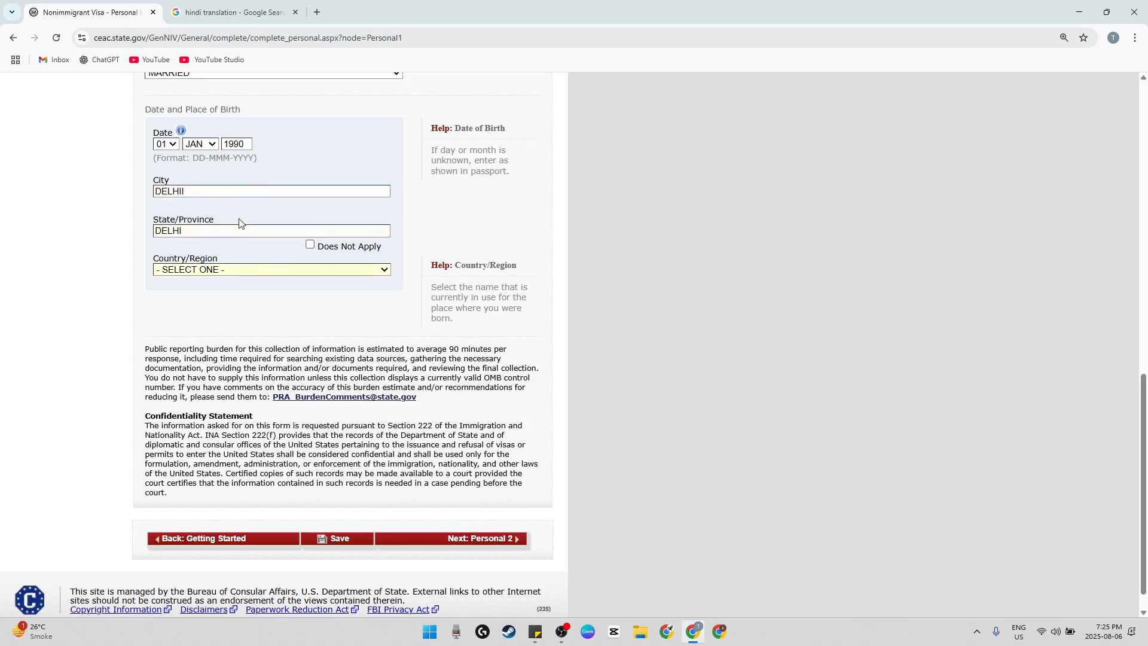
key("i")
left_click(289, 269)
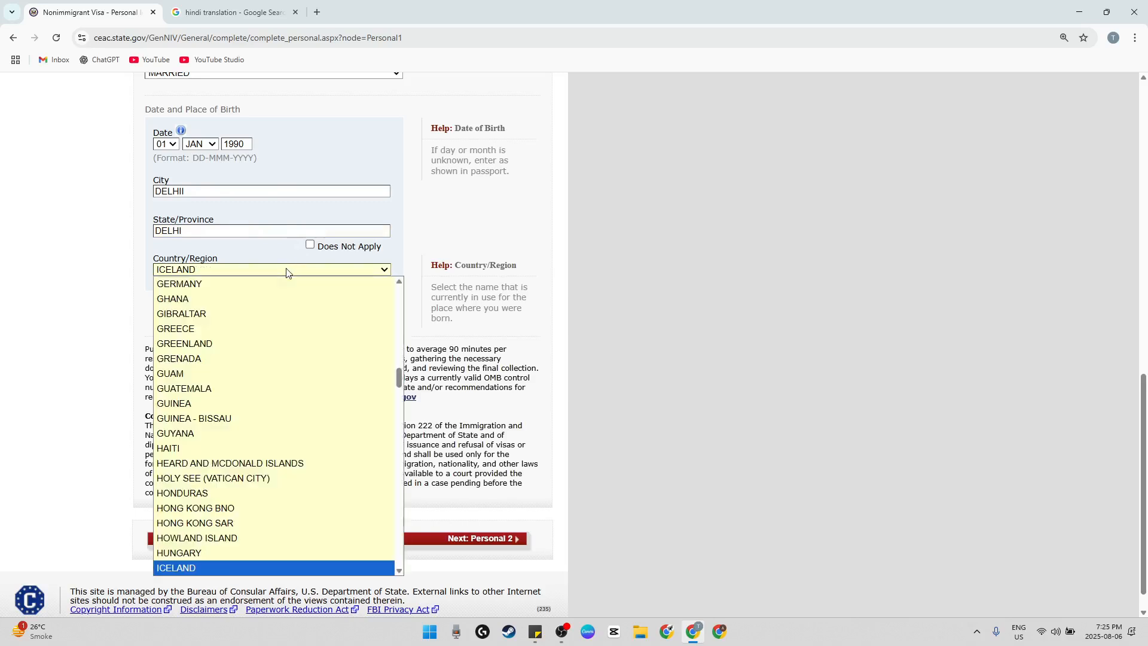
scroll(260, 316, "down", 4)
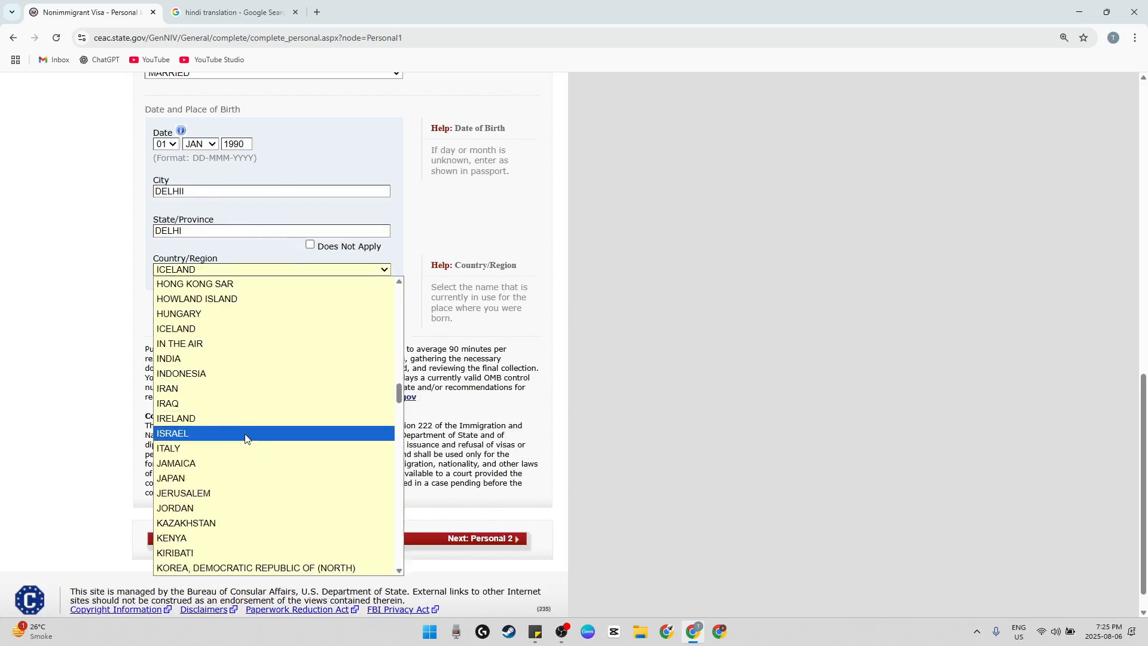
left_click(198, 360)
Check the completed birth details and continue to the Personal Information 2 page
scroll(413, 400, "down", 1)
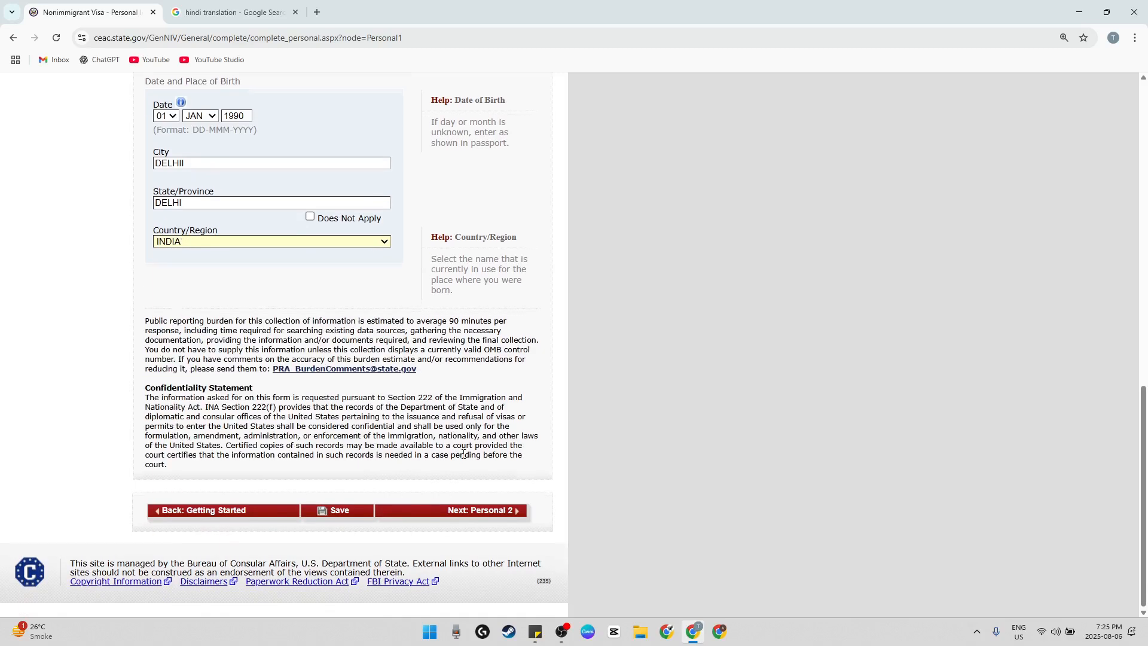
scroll(449, 454, "up", 2)
scroll(493, 520, "down", 2)
left_click(494, 518)
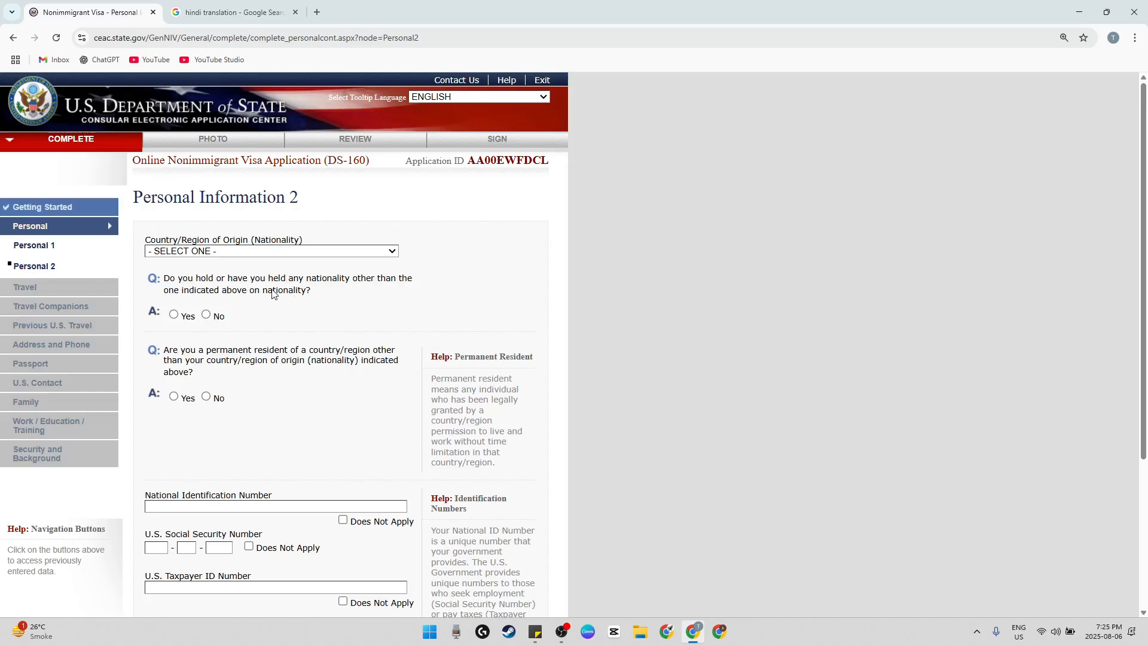
Answer No to holding any other nationality and Yes to permanent residency elsewhere, with CANADA as the permanent resident country
left_click(206, 314)
scroll(256, 323, "down", 1)
left_click_drag(217, 291, 280, 295)
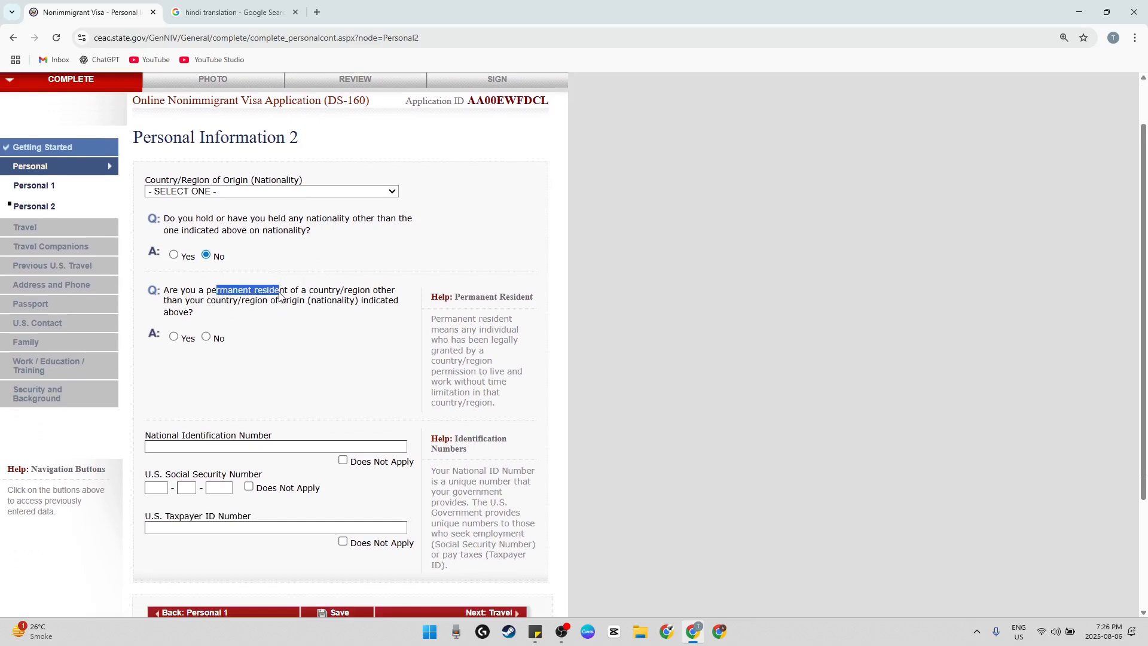
left_click(174, 337)
scroll(281, 341, "down", 2)
left_click(269, 273)
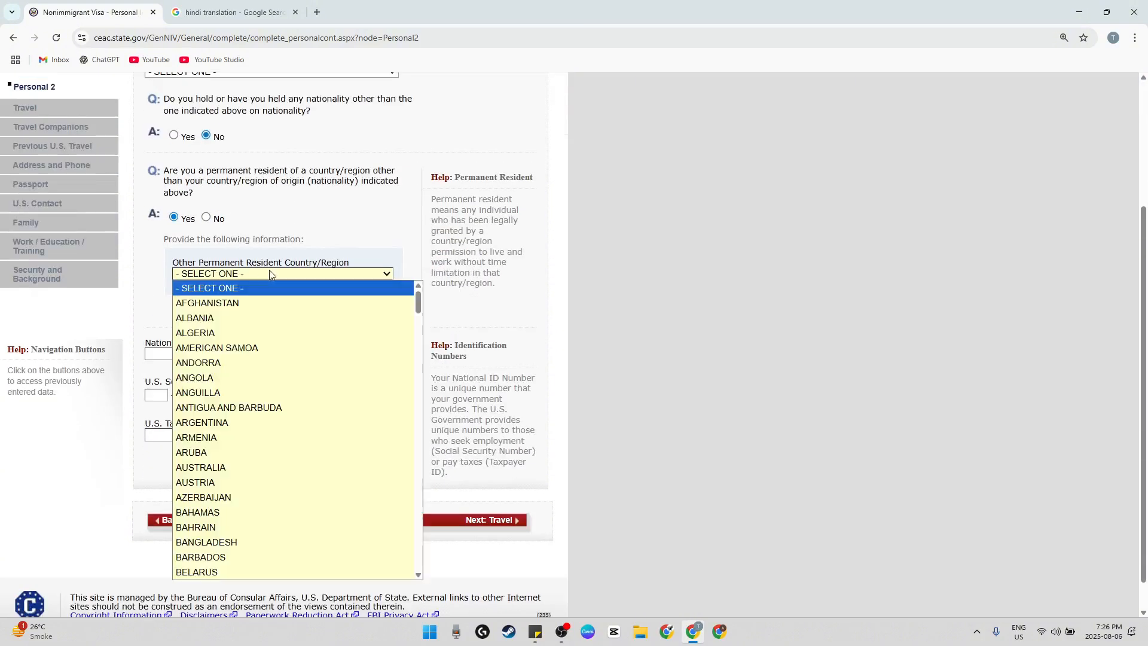
key("c")
scroll(263, 413, "down", 2)
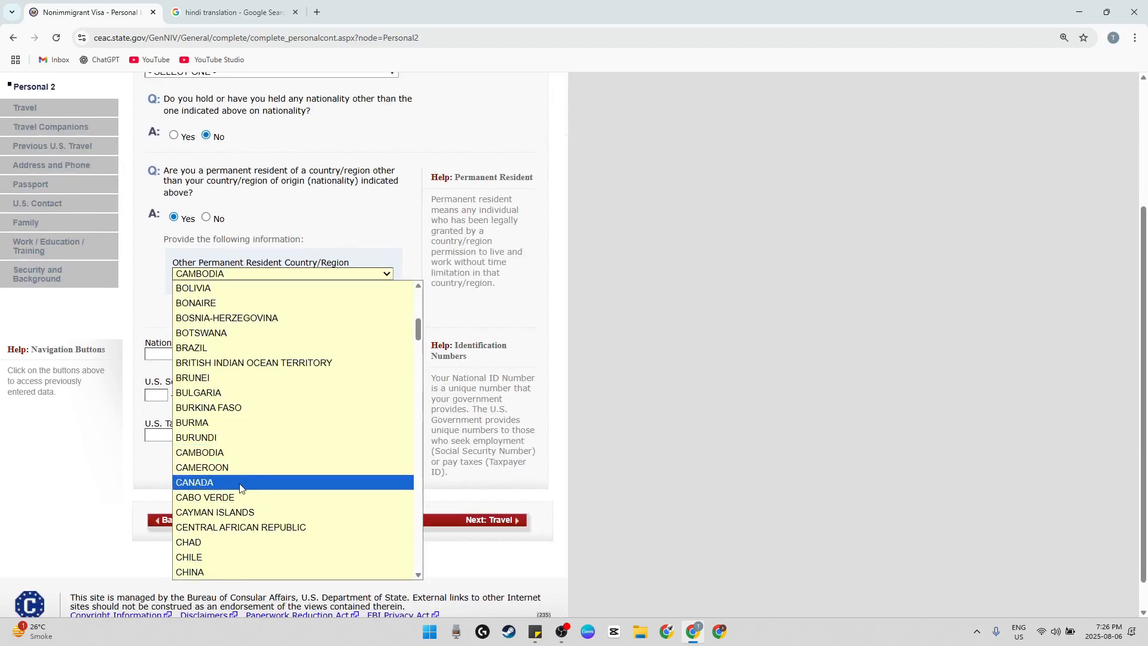
left_click(242, 482)
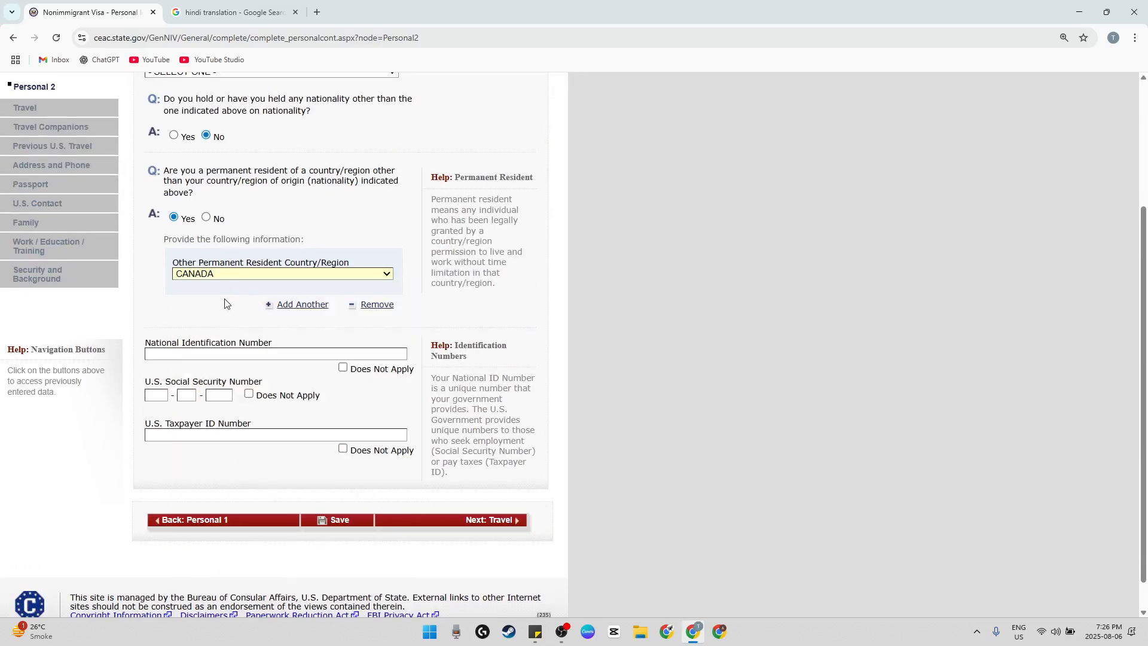
Enter the applicant's National Identification Number
scroll(225, 303, "down", 1)
left_click_drag(166, 308, 245, 308)
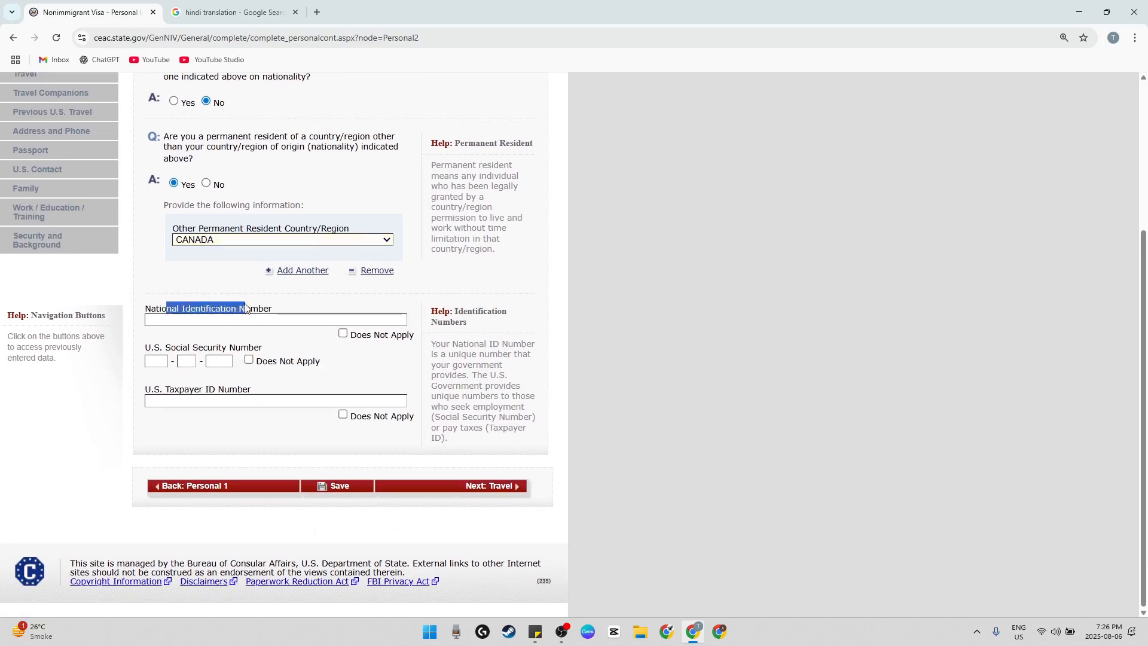
left_click(250, 322)
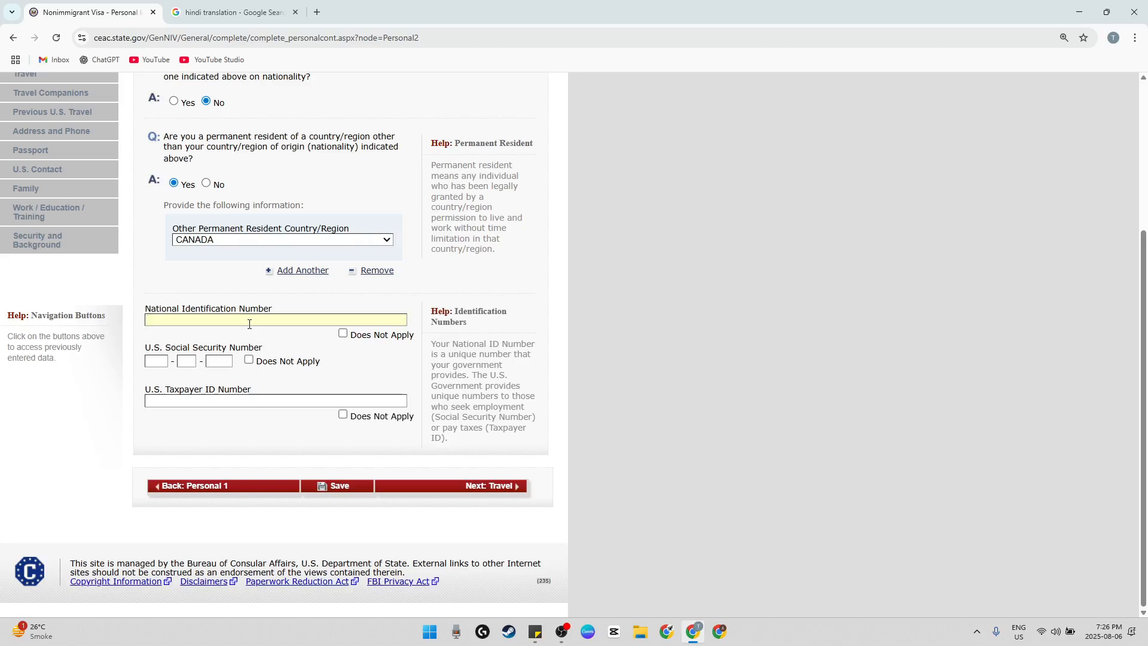
type("123456789")
Mark U.S. Social Security Number and U.S. Taxpayer ID Number as Does Not Apply, and try to continue to the Travel page
left_click(250, 361)
left_click(342, 415)
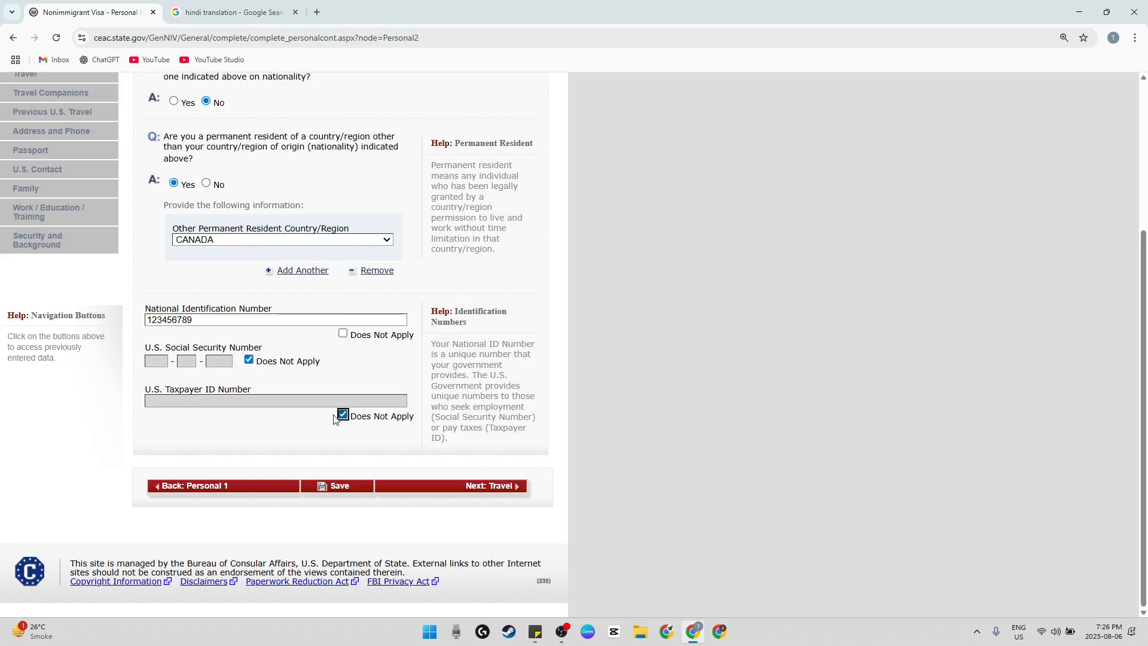
left_click_drag(210, 389, 299, 391)
left_click(299, 391)
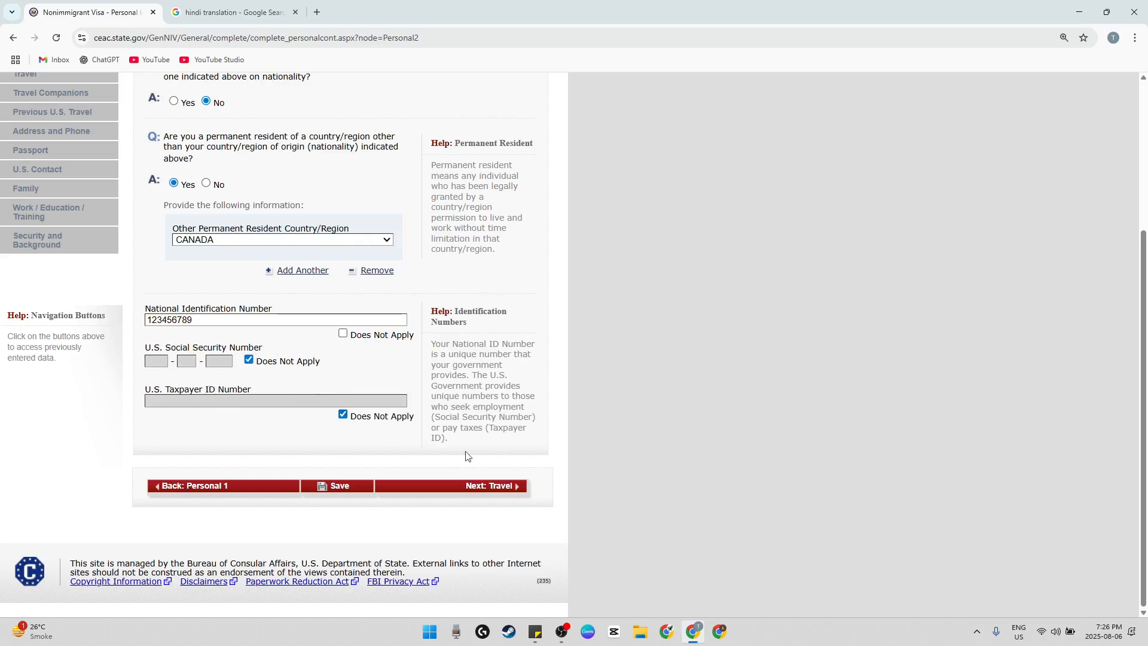
left_click(462, 486)
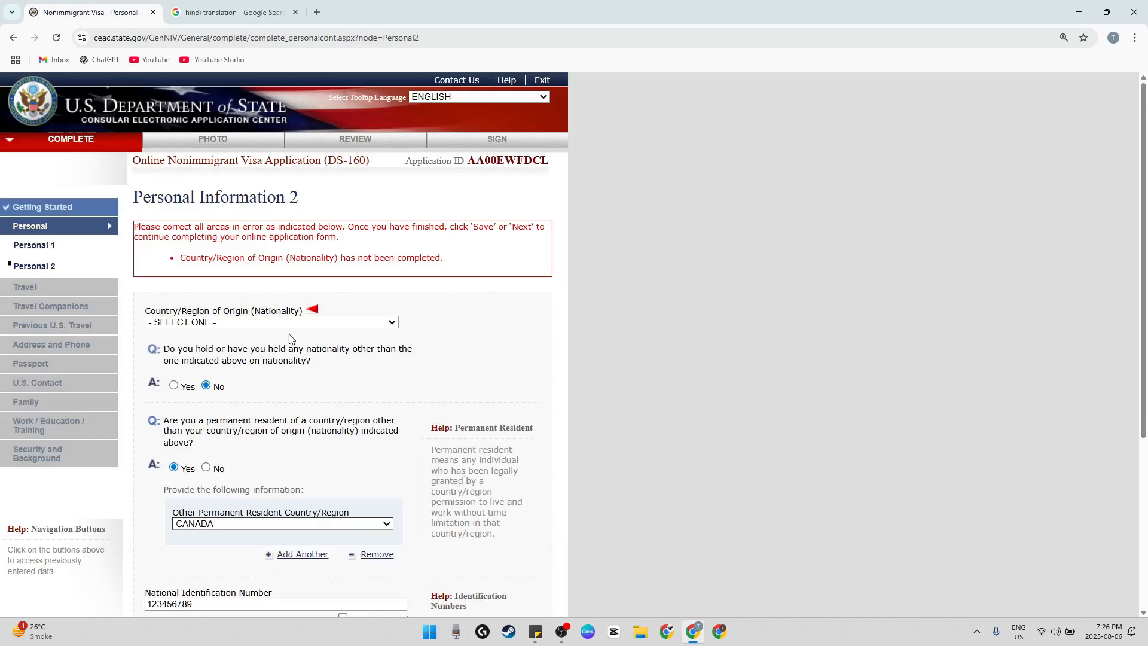
Set Country/Region of Origin (Nationality) to INDIA and continue to the Travel Information page
left_click(300, 322)
left_click(300, 323)
left_click(300, 324)
key("i")
scroll(275, 277, "down", 3)
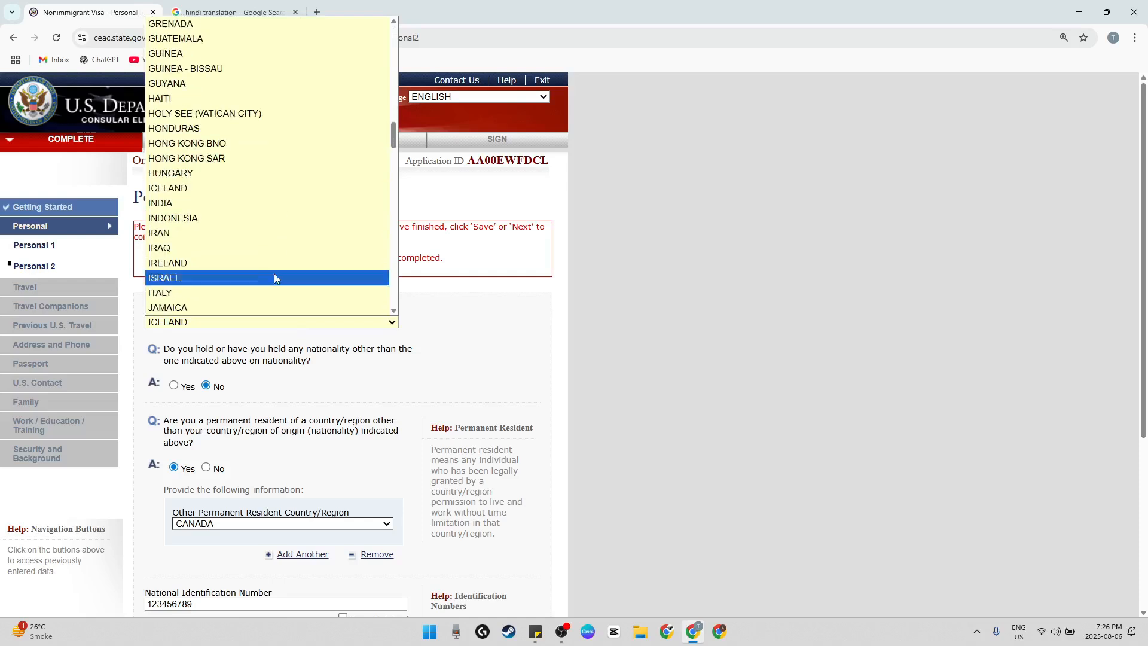
left_click(215, 205)
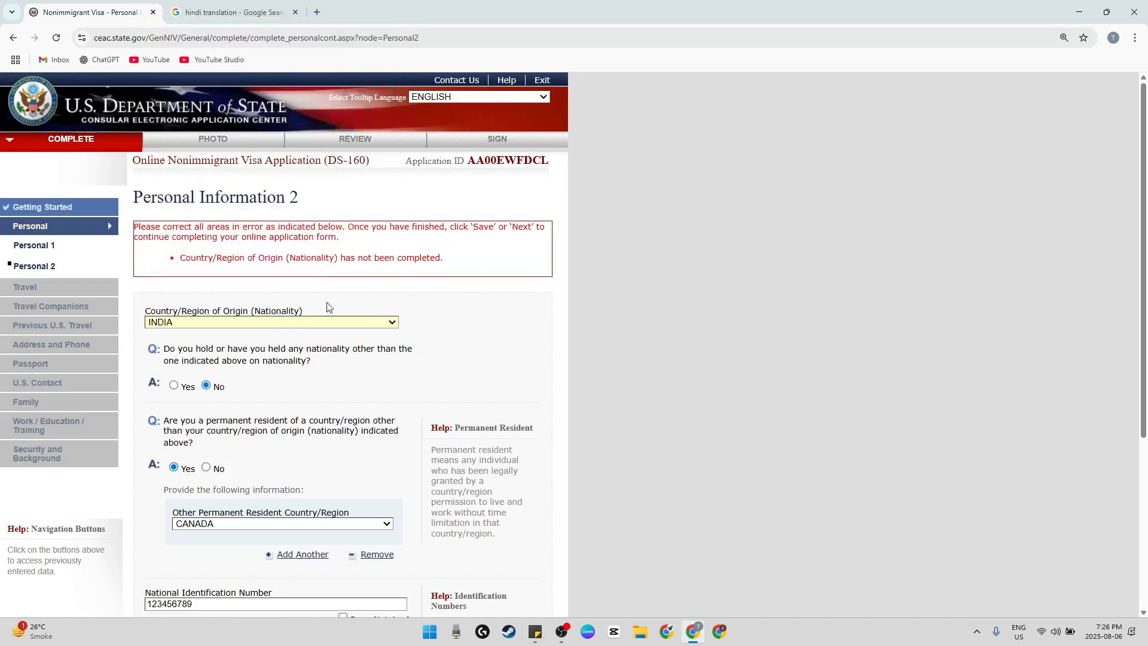
scroll(358, 308, "down", 5)
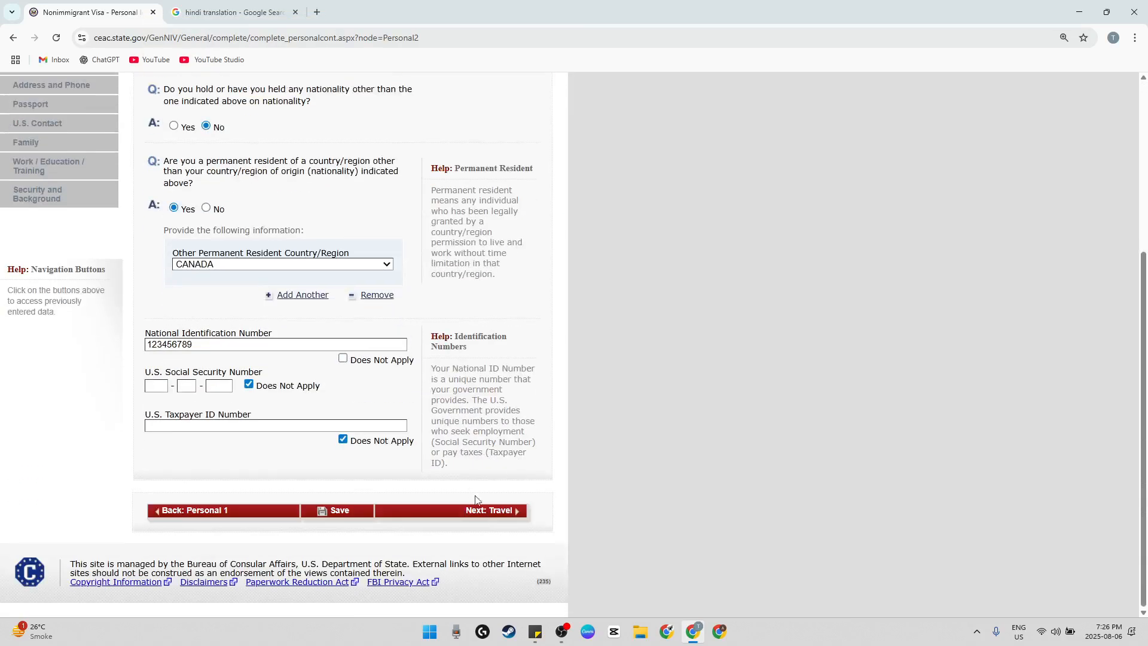
left_click(487, 513)
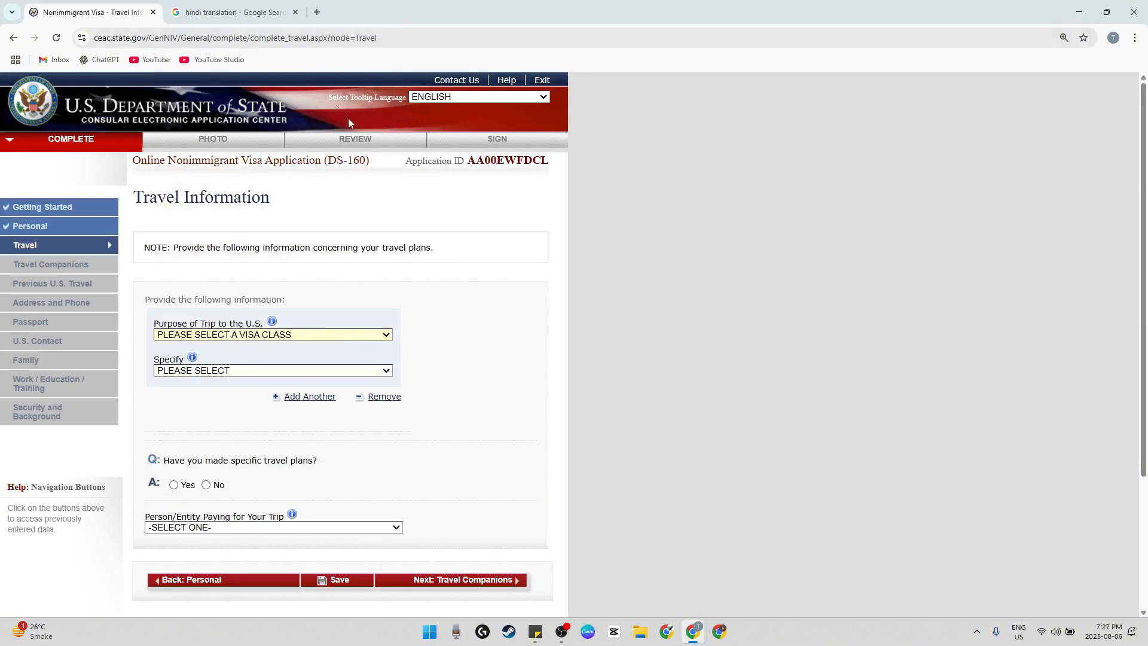
Set the purpose of the trip to TEMP. BUSINESS OR PLEASURE VISITOR (B), specified as TOURISM/MEDICAL TREATMENT (B2)
scroll(426, 333, "down", 2)
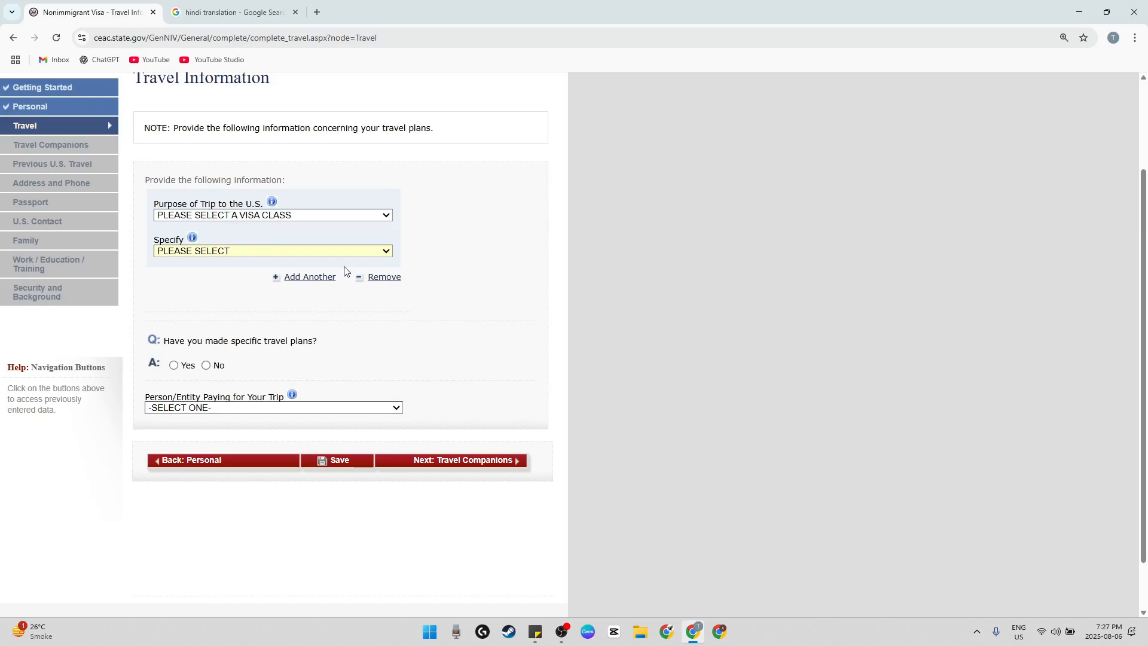
left_click(281, 216)
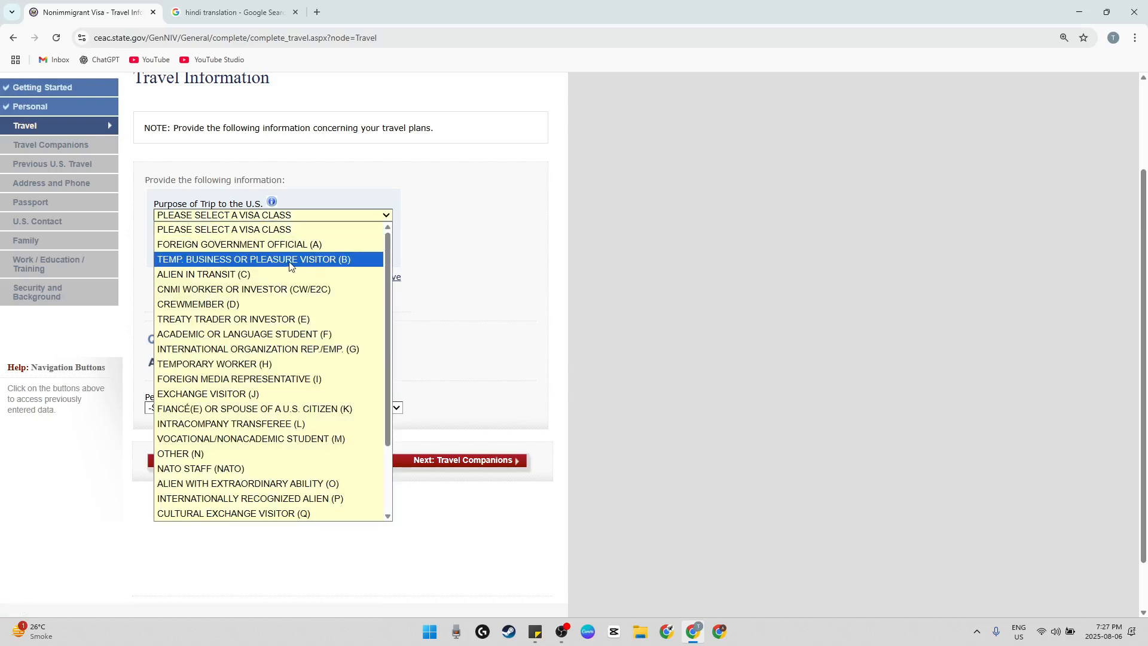
left_click(289, 261)
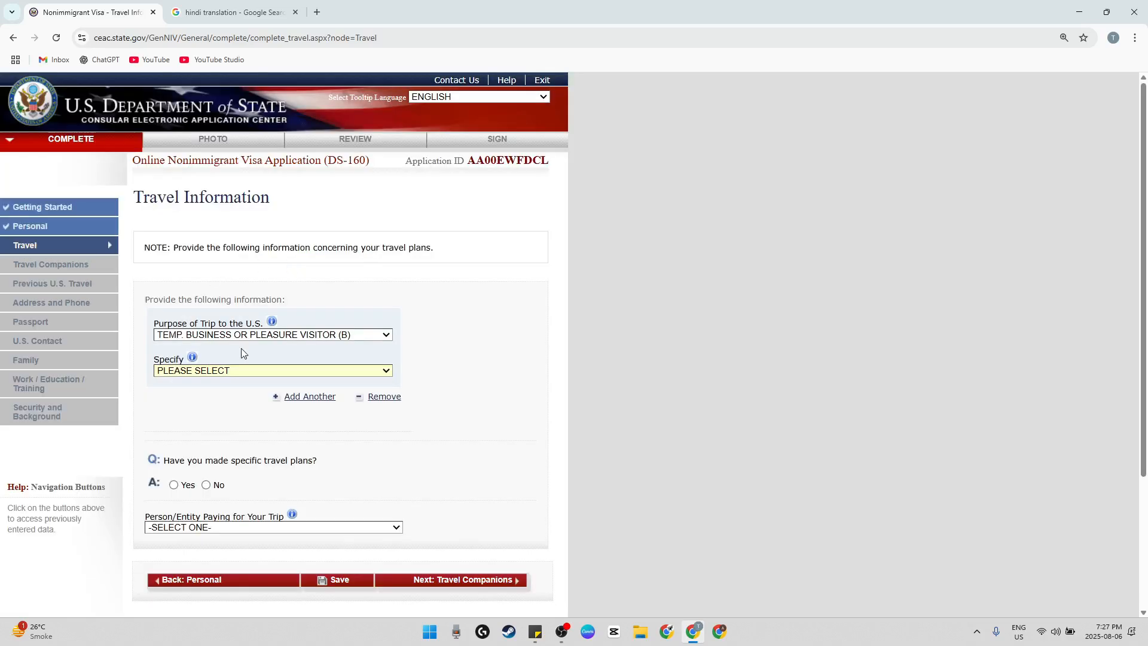
left_click(219, 252)
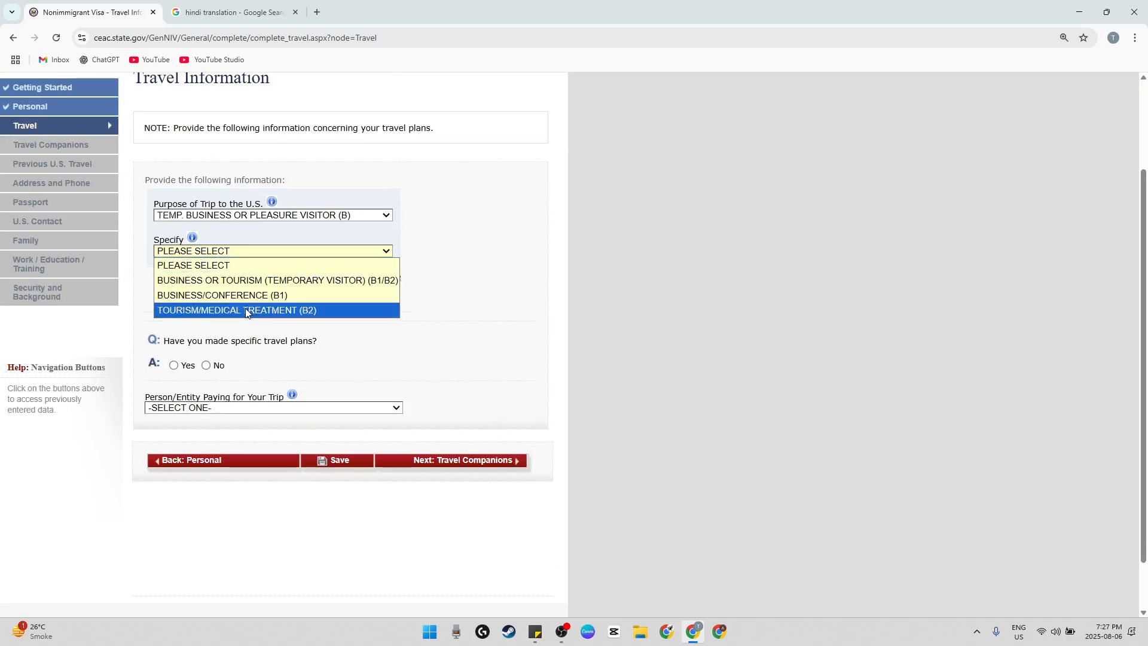
left_click(313, 310)
Answer No to having made specific travel plans
scroll(299, 313, "down", 3)
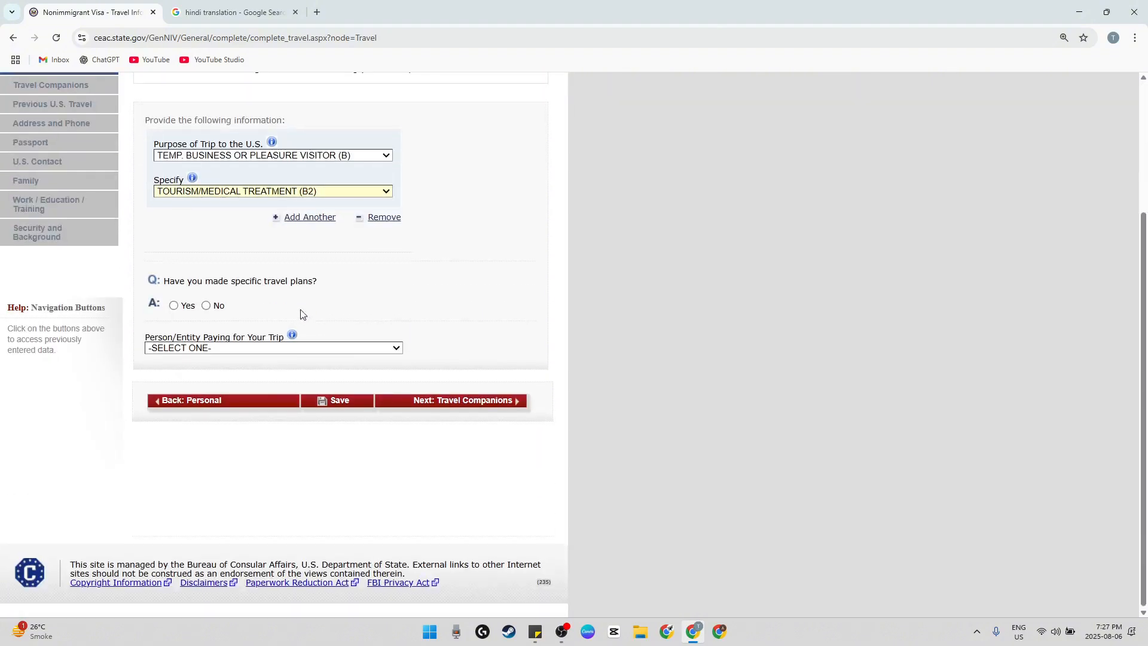
left_click_drag(217, 288, 277, 285)
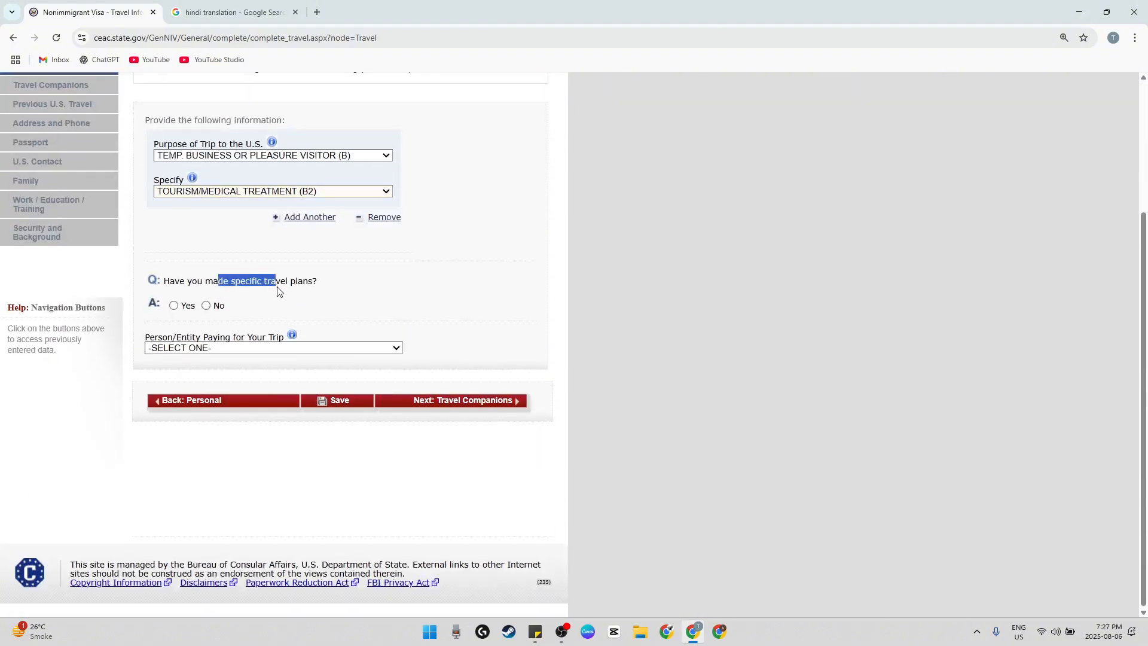
left_click(217, 306)
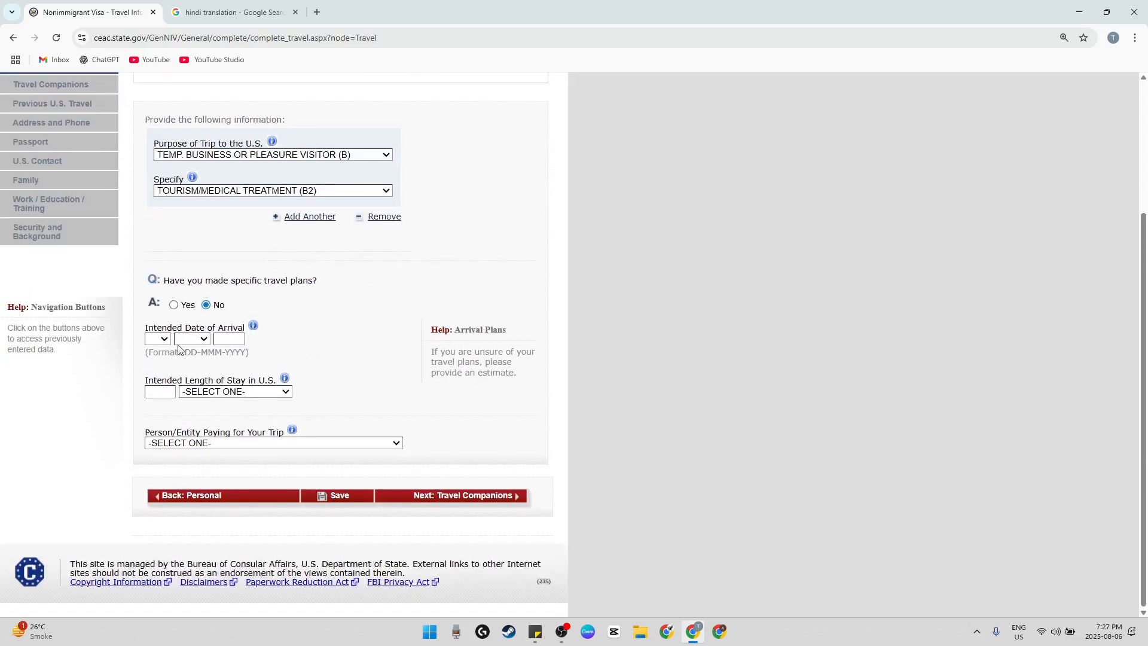
Set the intended date of arrival to 01-JAN-2026 and the intended length of stay to 3 DAY(S)
left_click(165, 341)
left_click(153, 54)
left_click(185, 336)
left_click(190, 367)
left_click(303, 328)
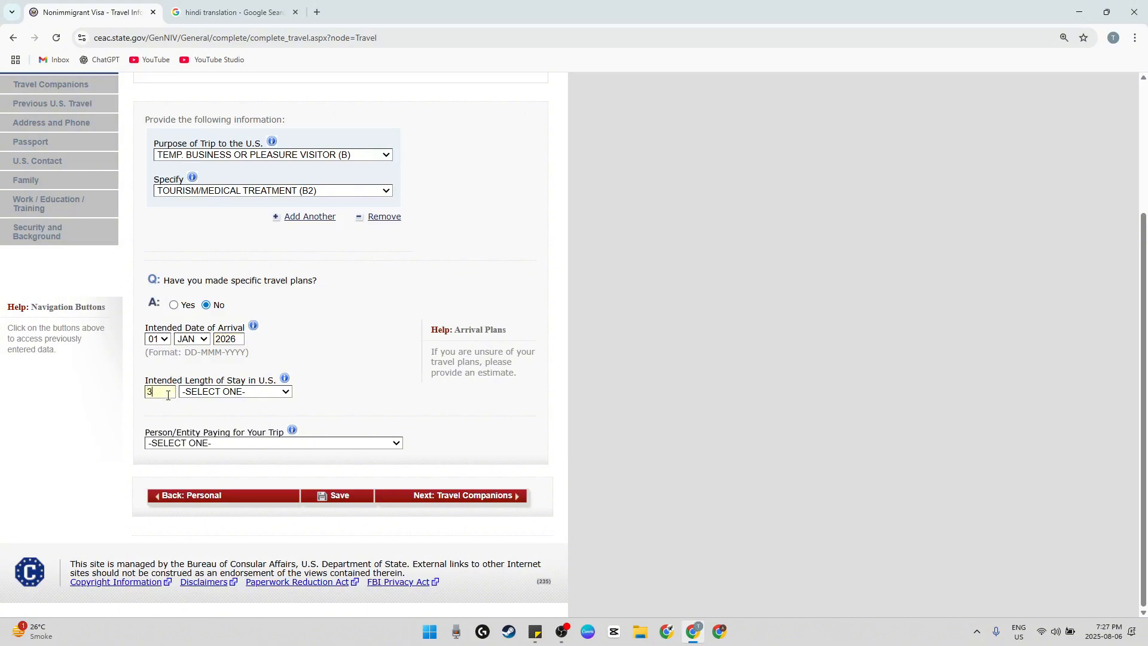
left_click(276, 393)
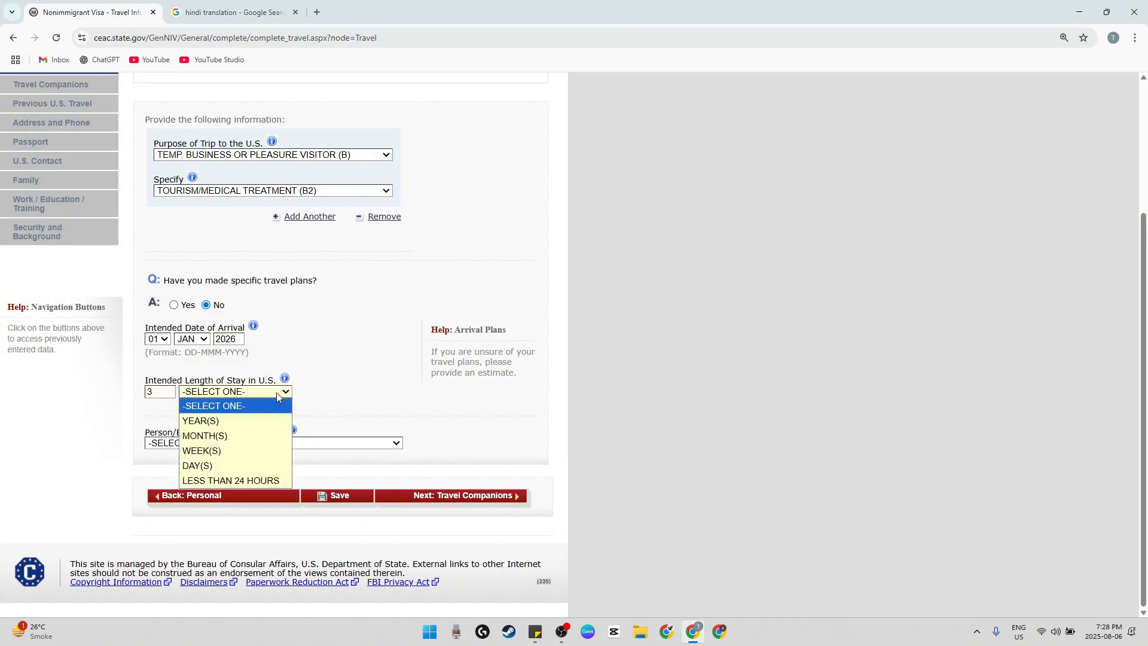
left_click(222, 460)
Review the fields for the address of the stay in the U.S
scroll(326, 395, "down", 7)
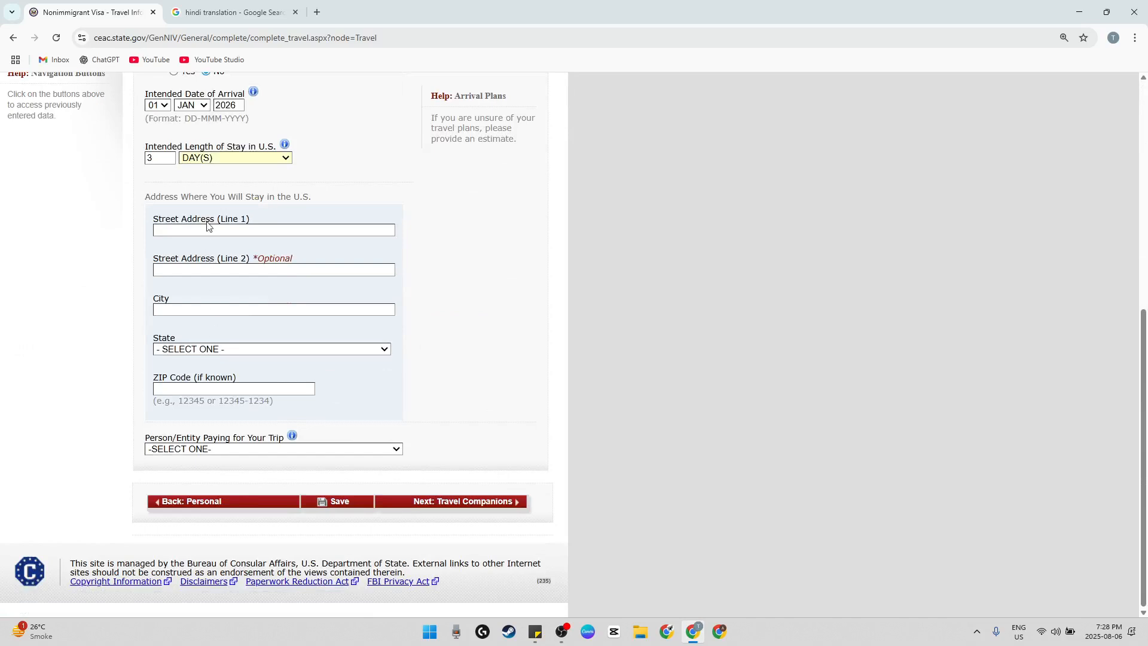
left_click(207, 227)
left_click_drag(199, 198, 304, 199)
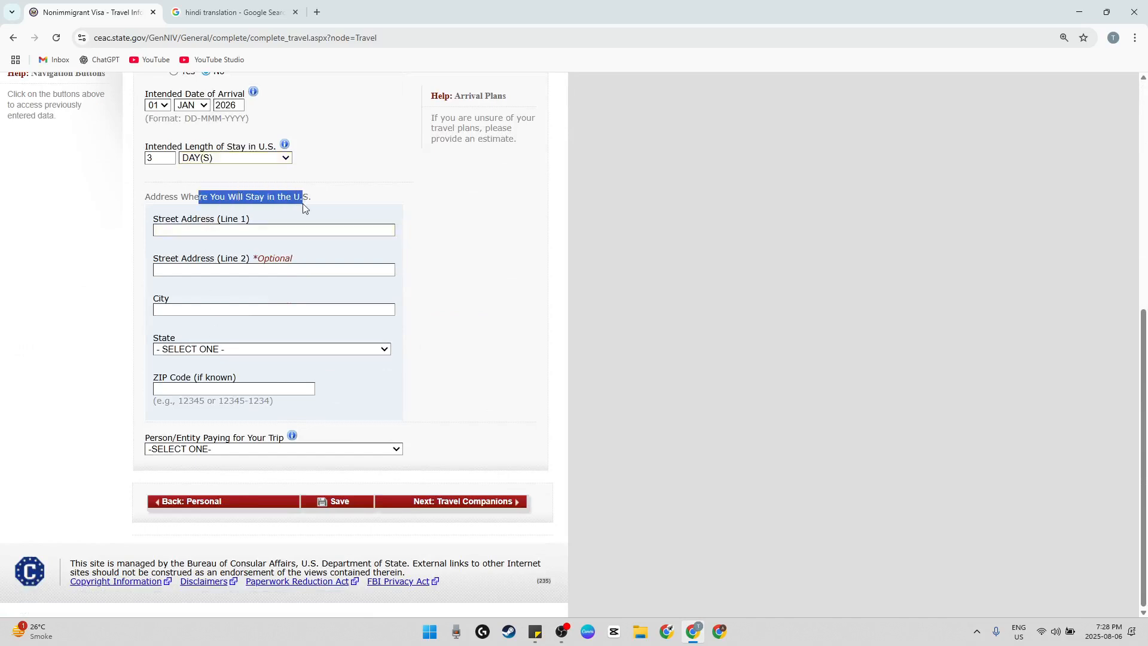
left_click(299, 232)
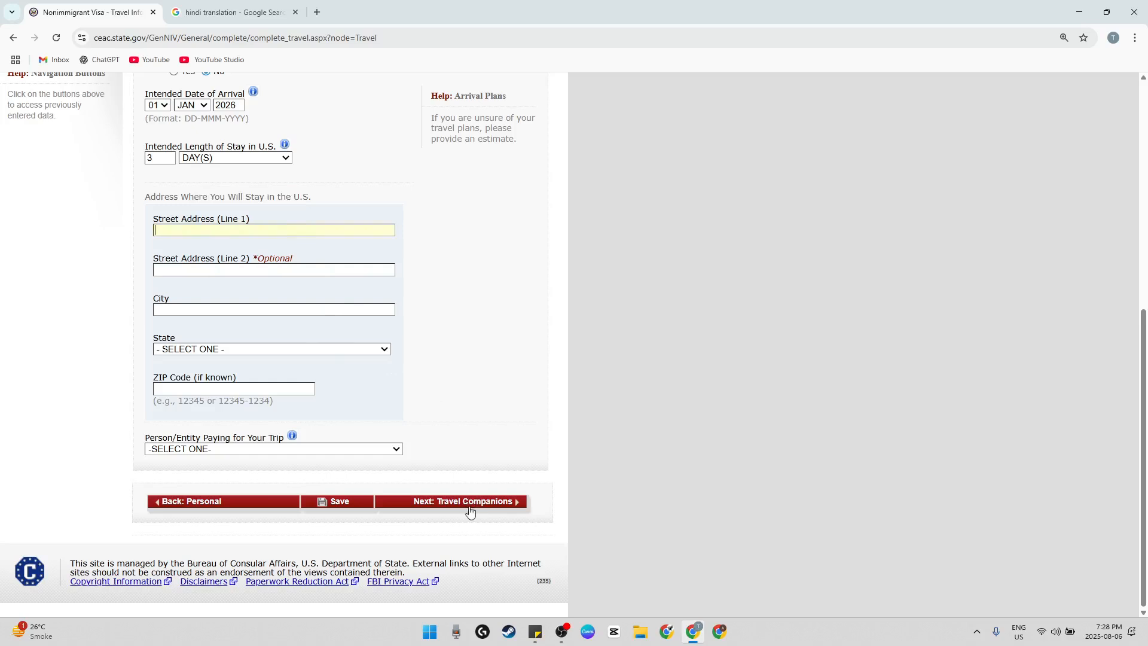
scroll(322, 444, "up", 2)
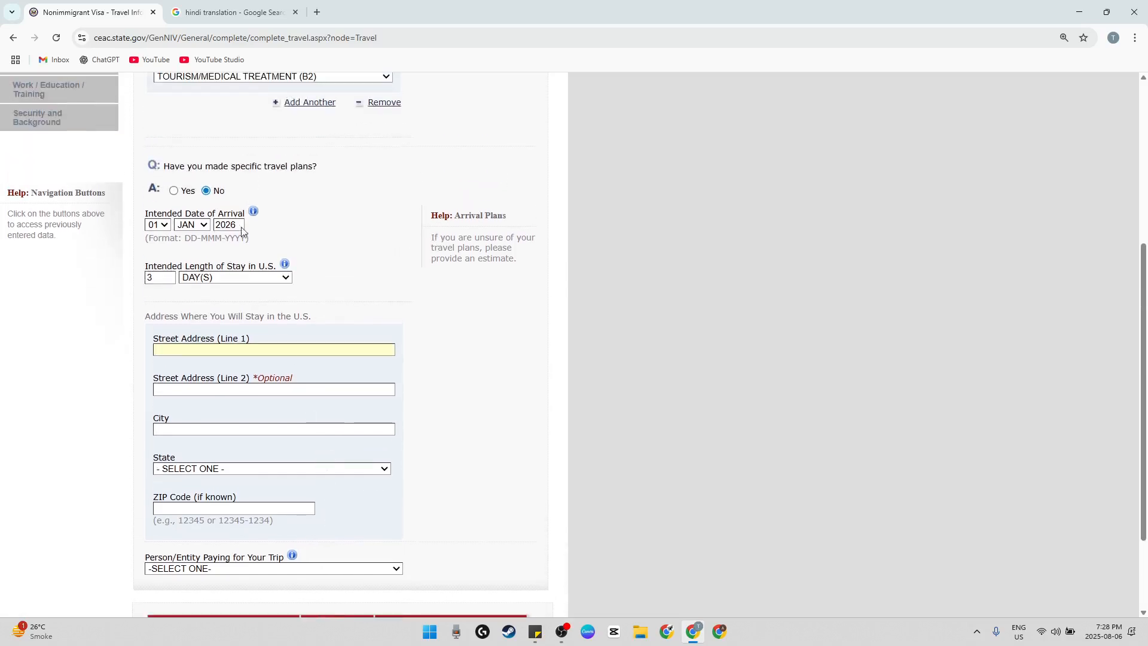
scroll(269, 224, "down", 2)
Switch to the Google search page, search for "new york hotels" and open the listing for The Manhattan at Times Square
left_click(228, 12)
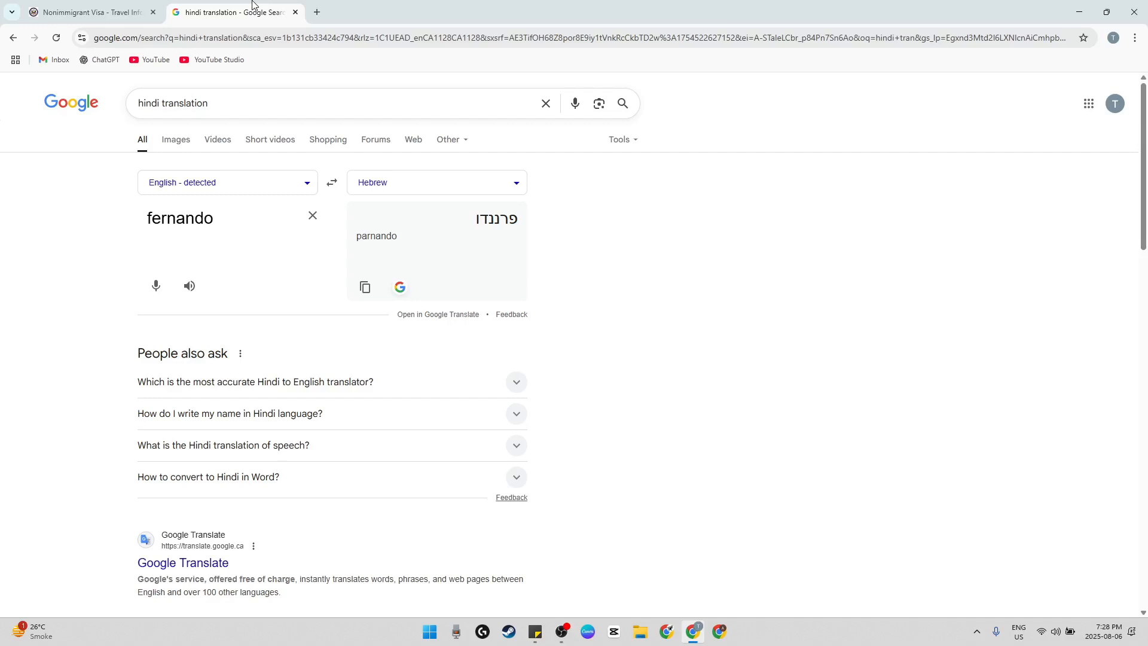
triple_click(255, 104)
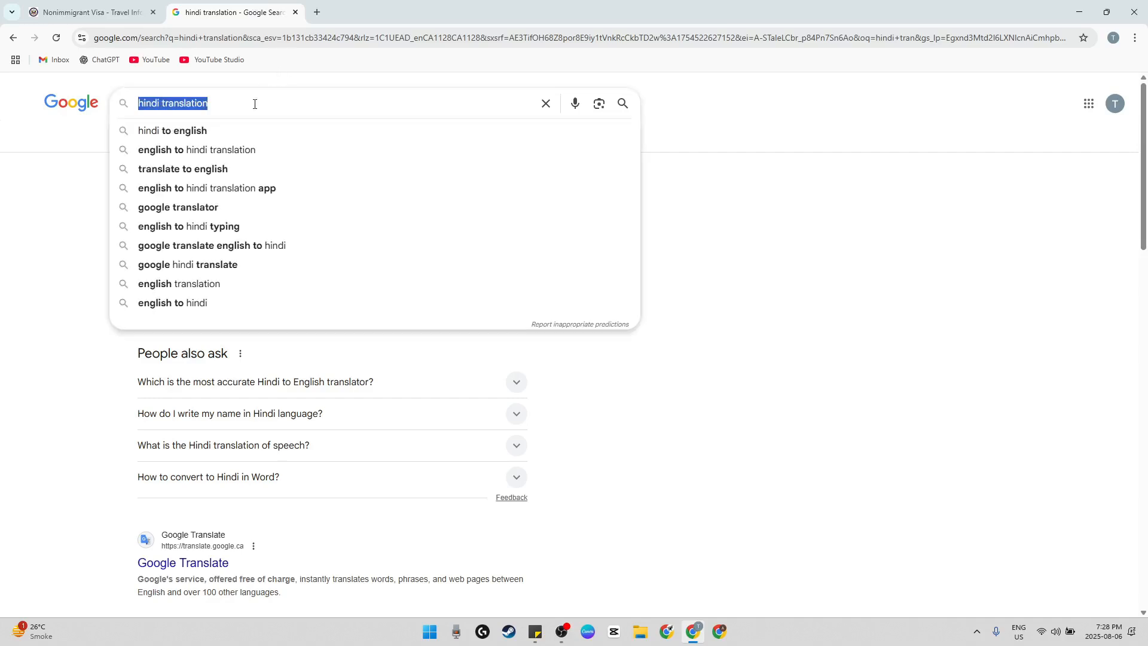
type("new york")
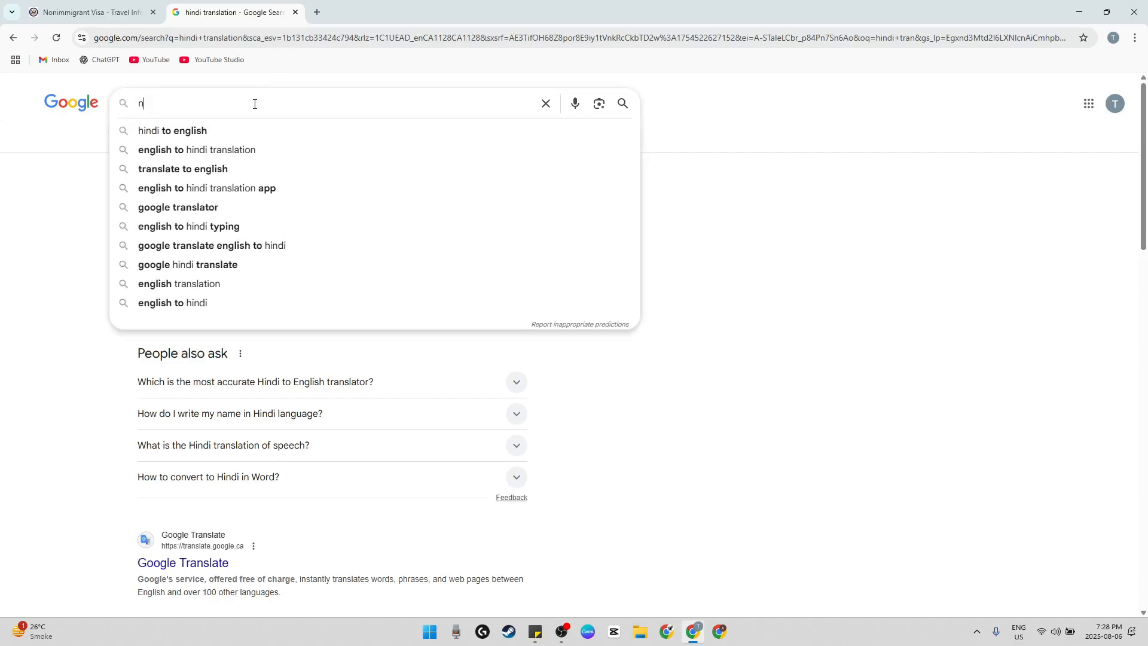
key("BackSpace")
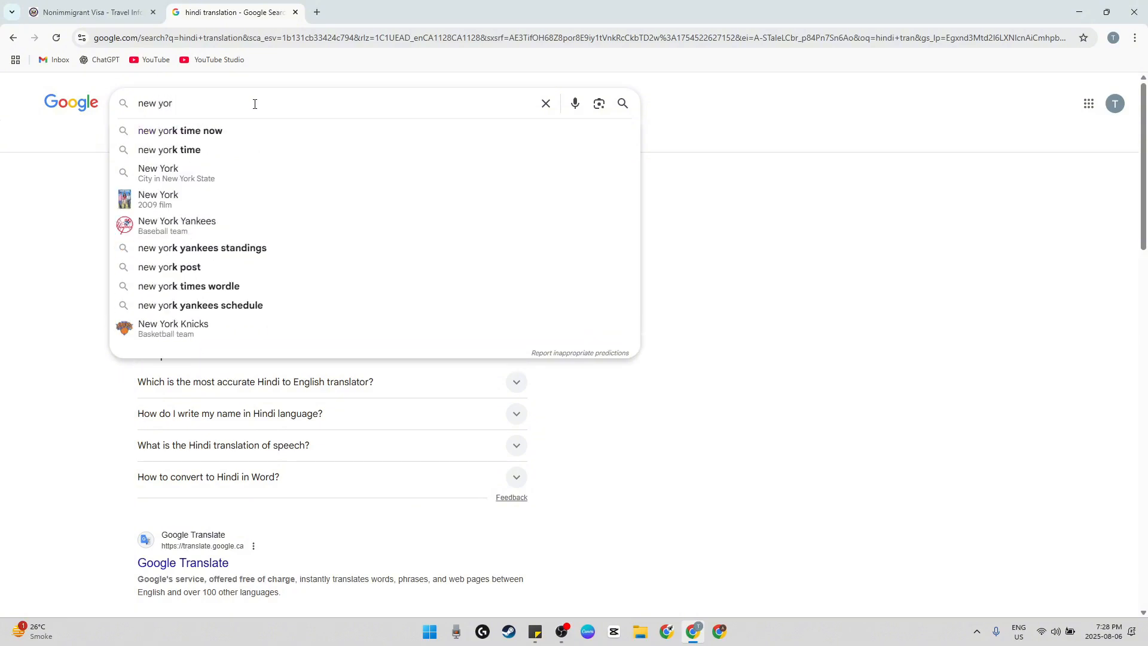
type("k hotels")
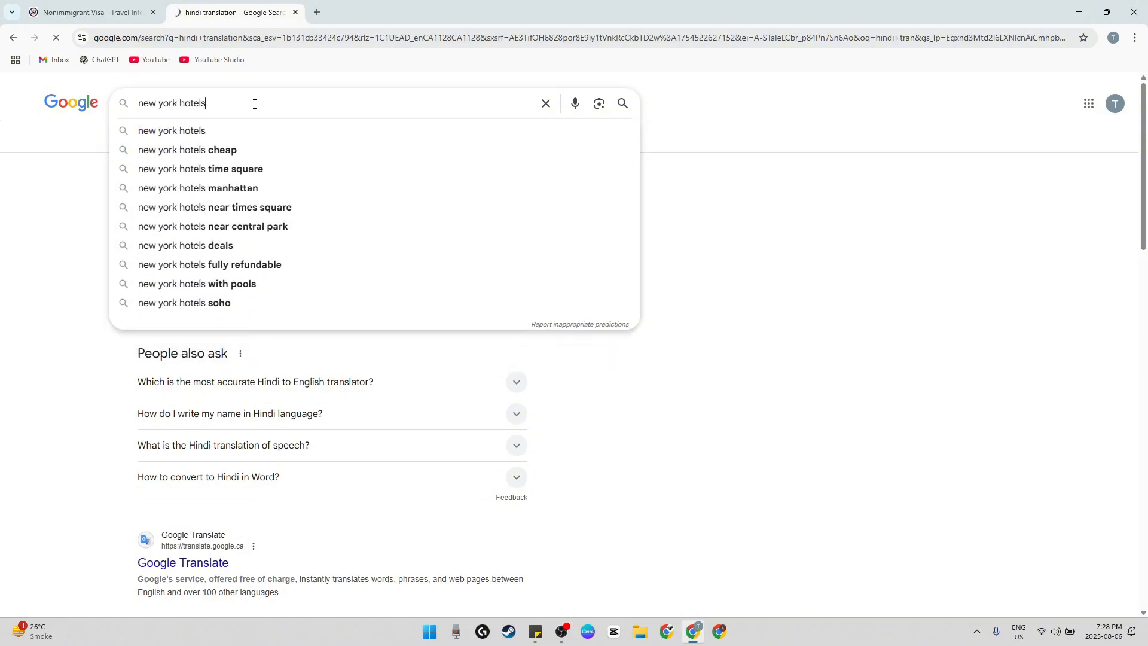
key("Return")
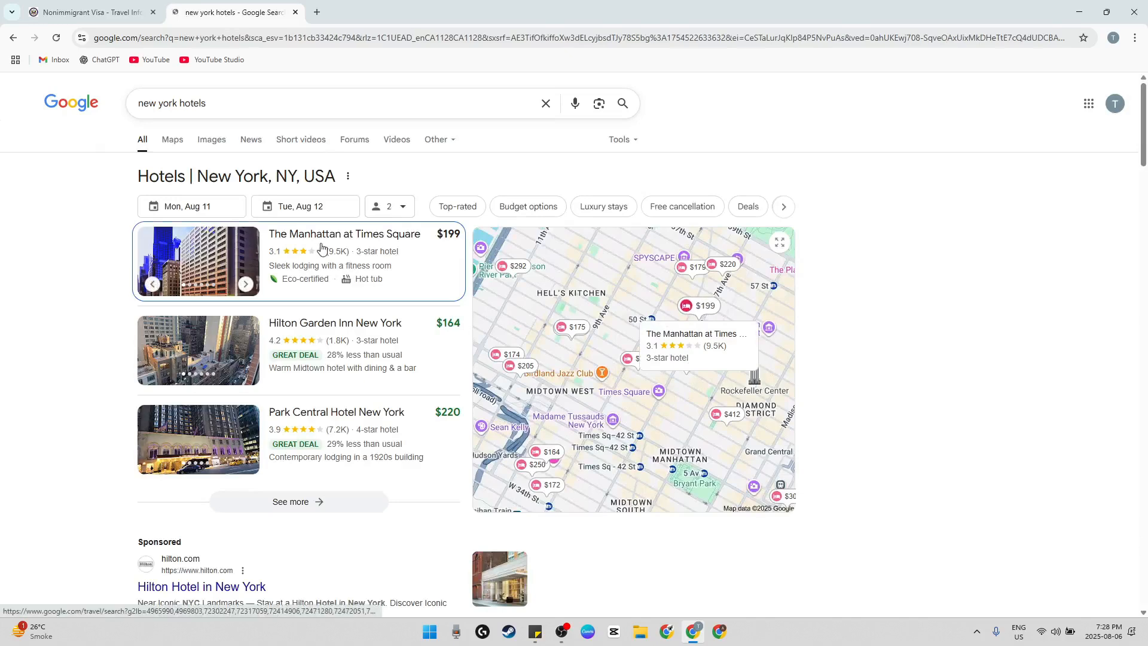
left_click(321, 247)
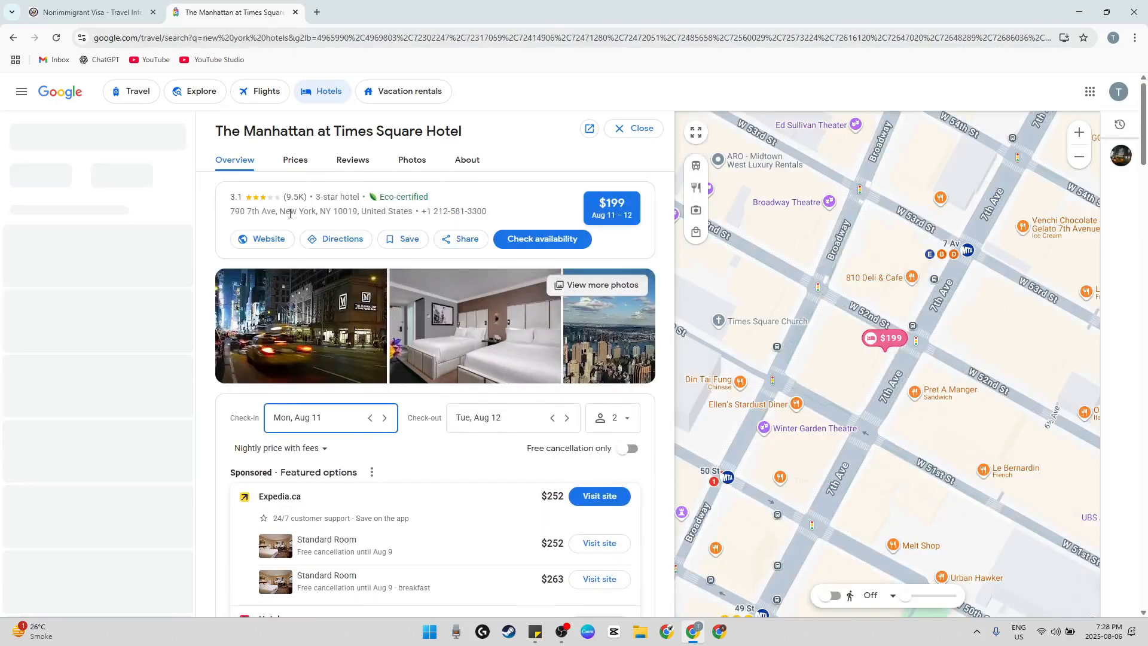
Copy the hotel's name from its listing into Street Address (Line 1) of the U.S. stay address in the visa application
left_click_drag(227, 214, 275, 210)
left_click_drag(230, 118, 464, 144)
left_click(480, 140)
left_click_drag(268, 136, 217, 132)
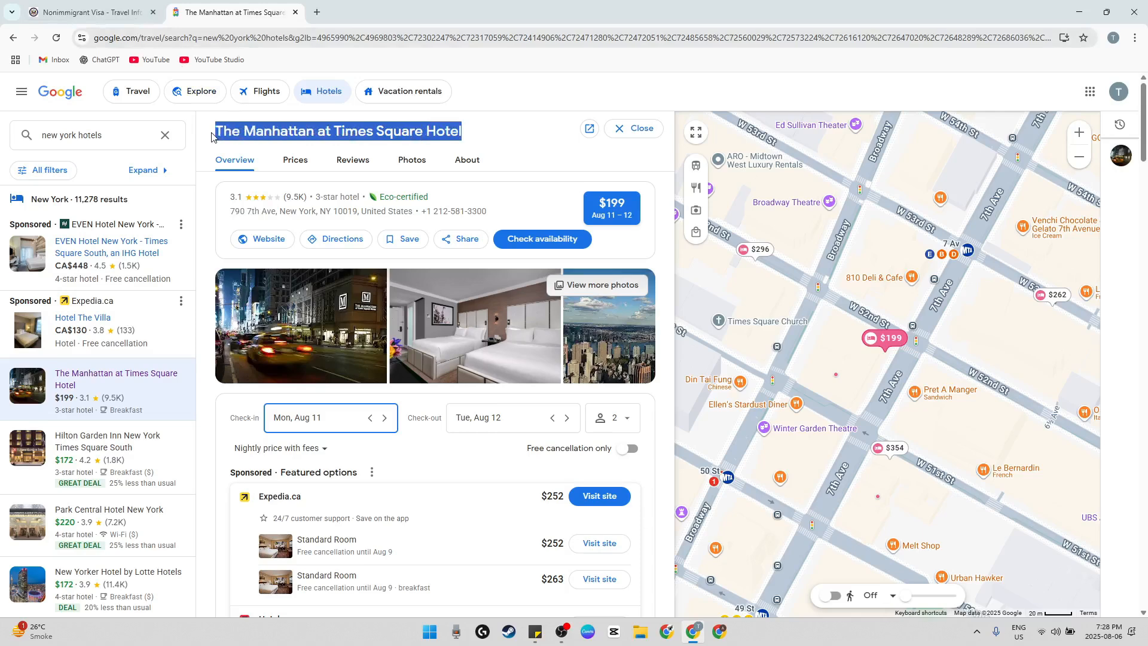
left_click(90, 12)
type("THE MANHATTAN AT TIMES SQUARE HOTEL")
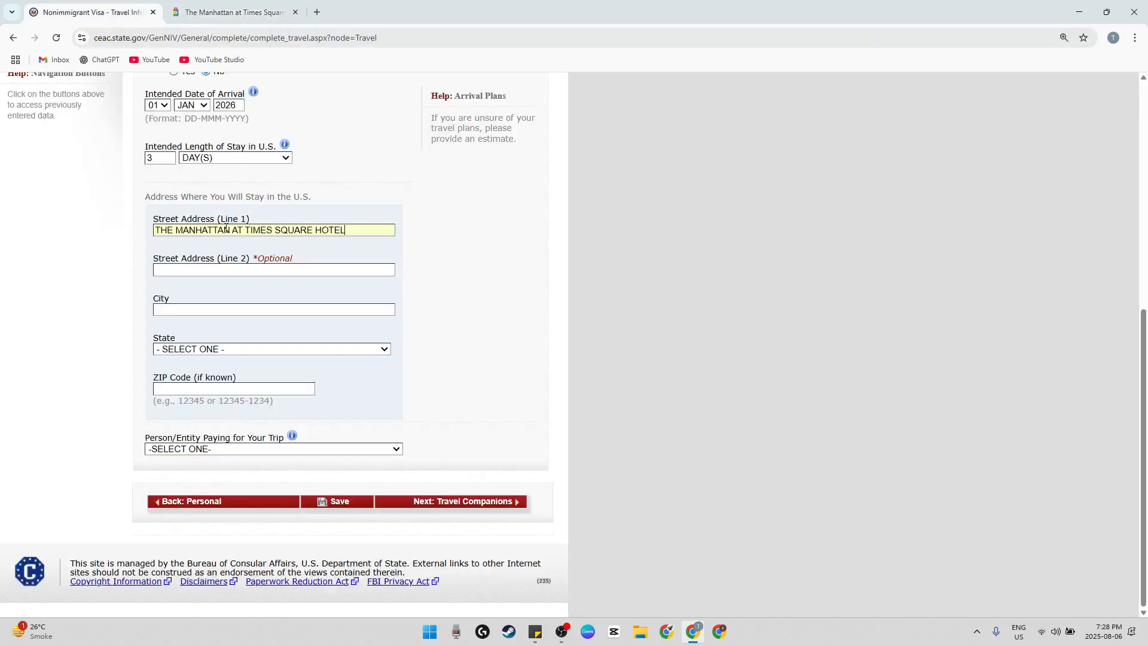
Copy the hotel's street address from the listing into Street Address (Line 2) of the visa application
left_click(233, 12)
left_click(235, 208)
left_click_drag(235, 207, 276, 214)
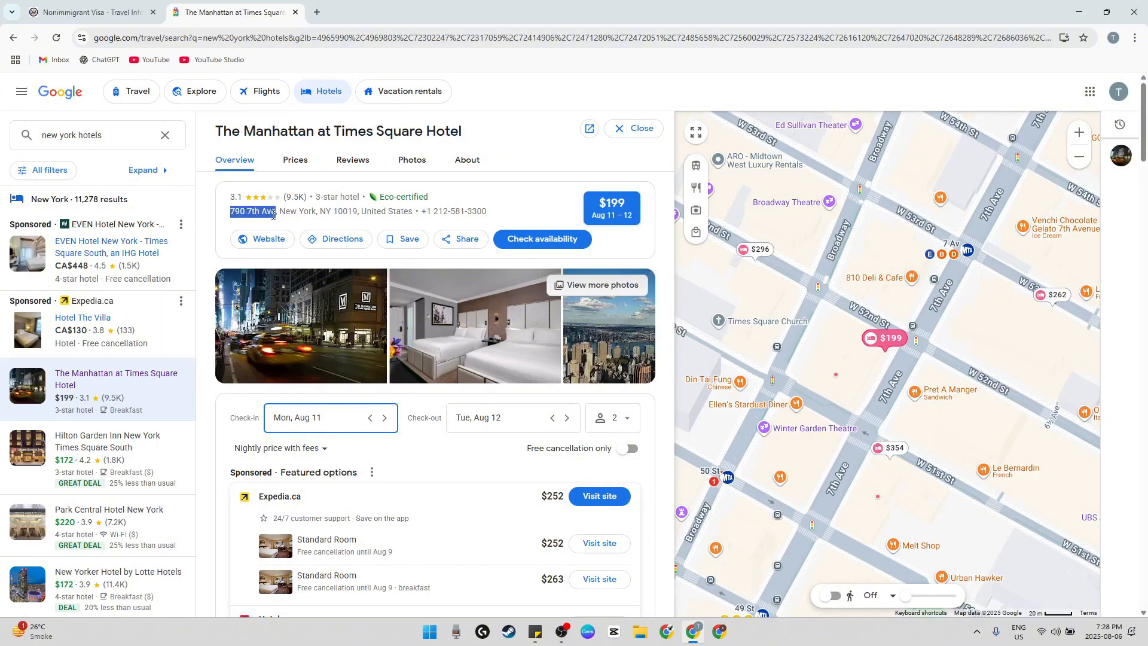
left_click(90, 12)
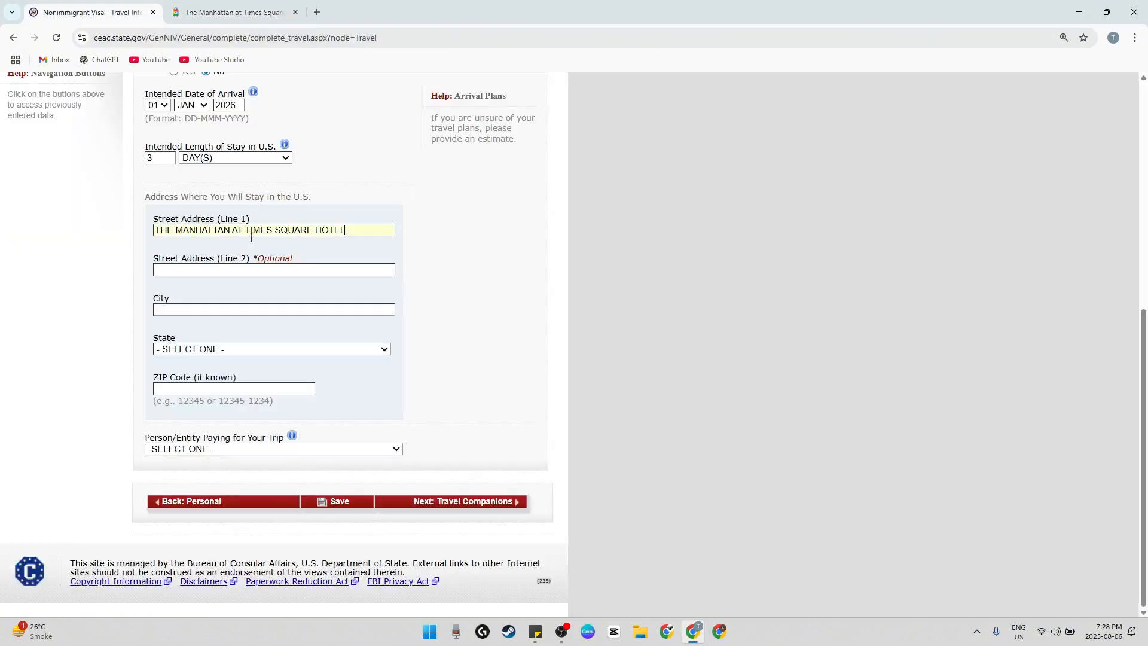
left_click(241, 270)
type("790 7TH AVE")
Copy the city New York from the hotel listing into the stay address and set the state to NEW YORK
left_click(233, 12)
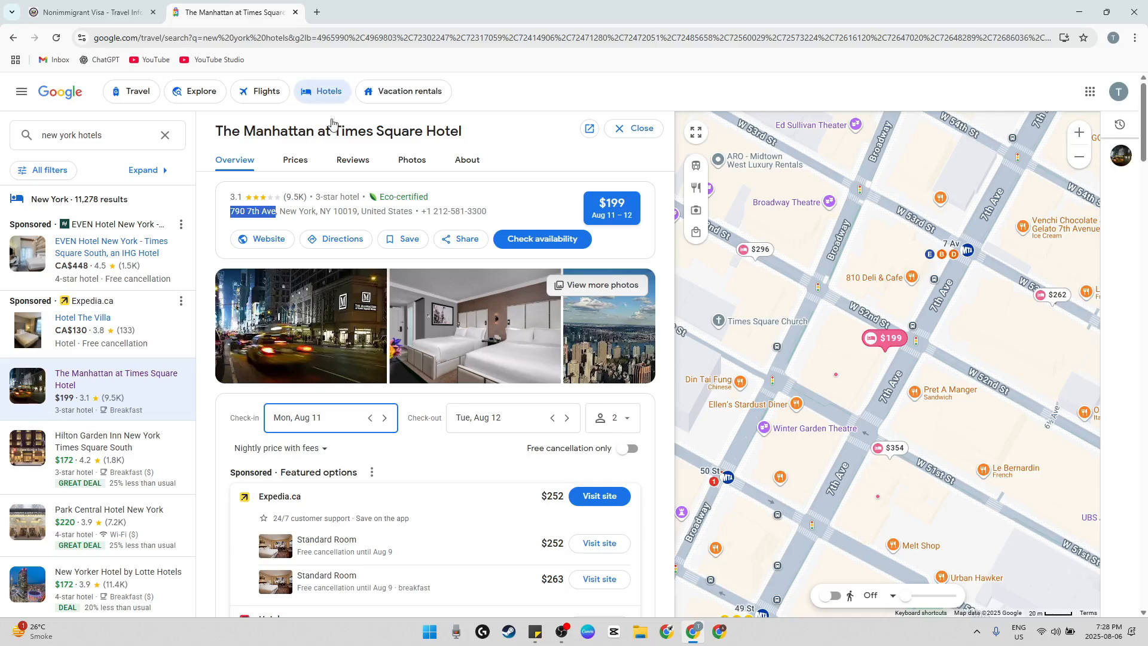
left_click(295, 211)
left_click_drag(280, 211, 319, 211)
key("ctrl+c")
left_click(90, 12)
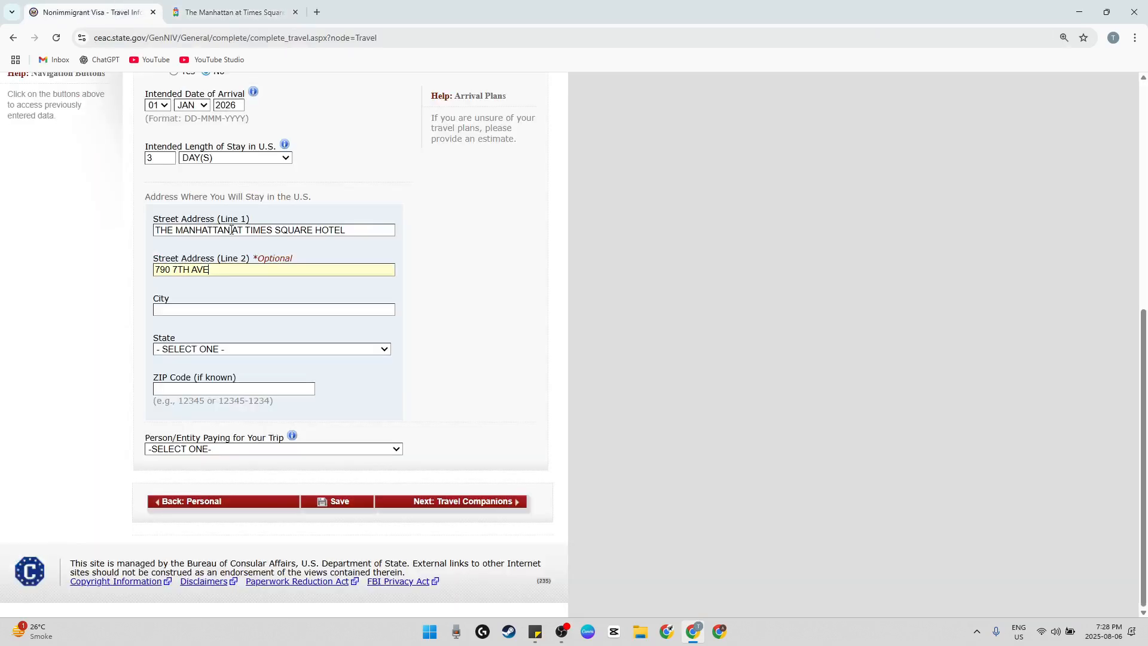
left_click(242, 311)
key("ctrl+v")
left_click(245, 352)
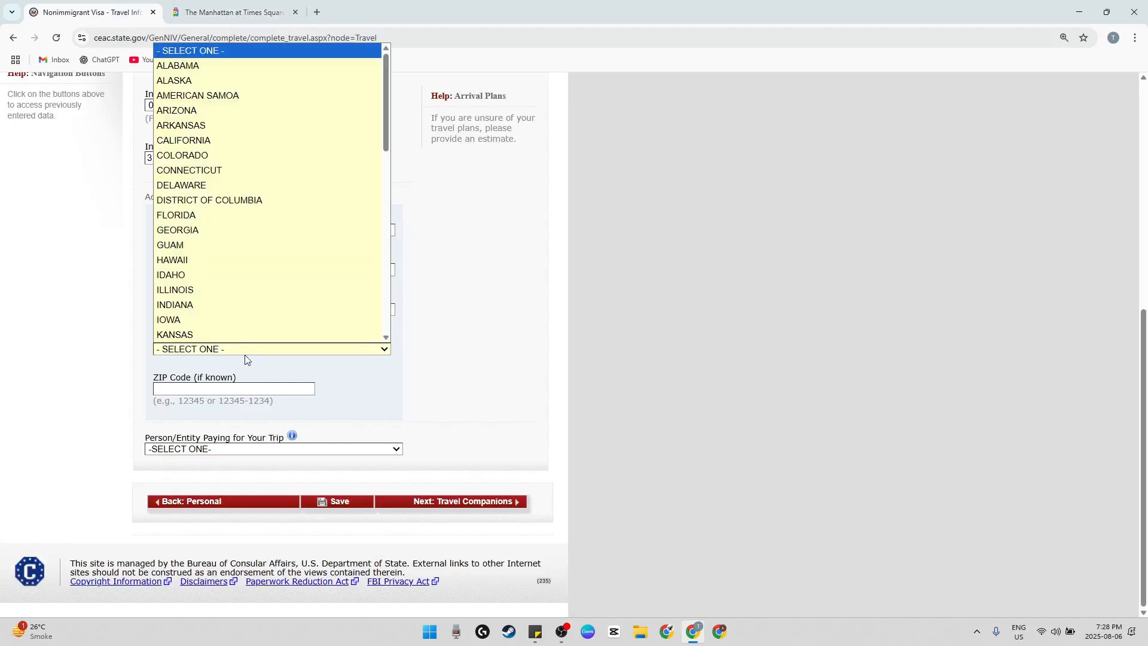
scroll(238, 305, "down", 5)
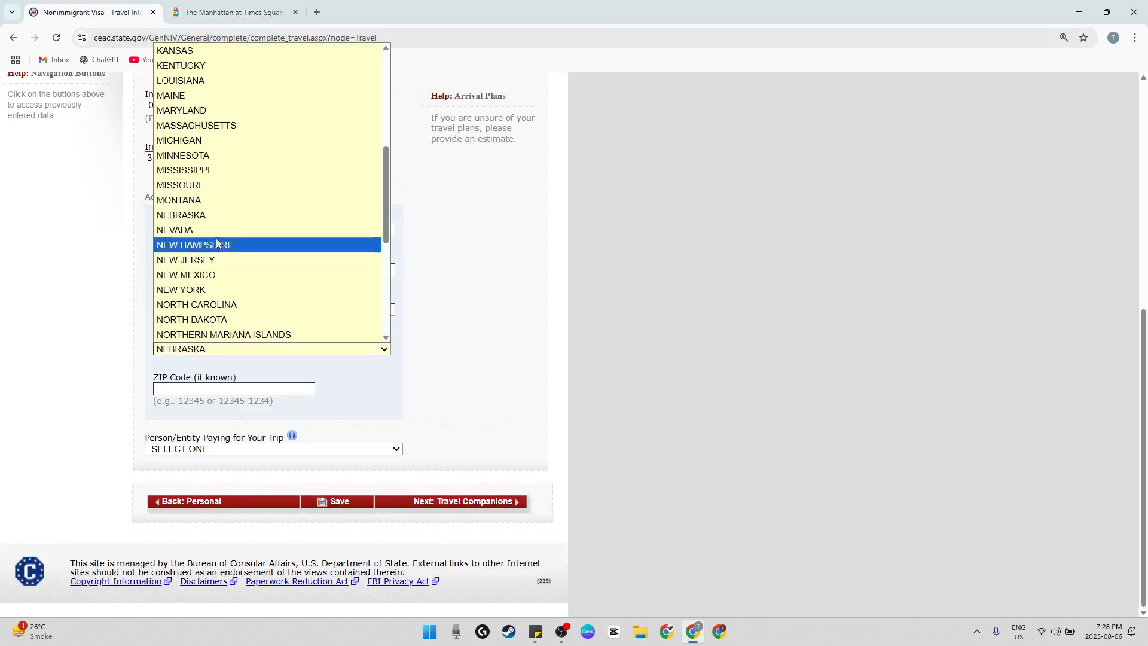
left_click(242, 290)
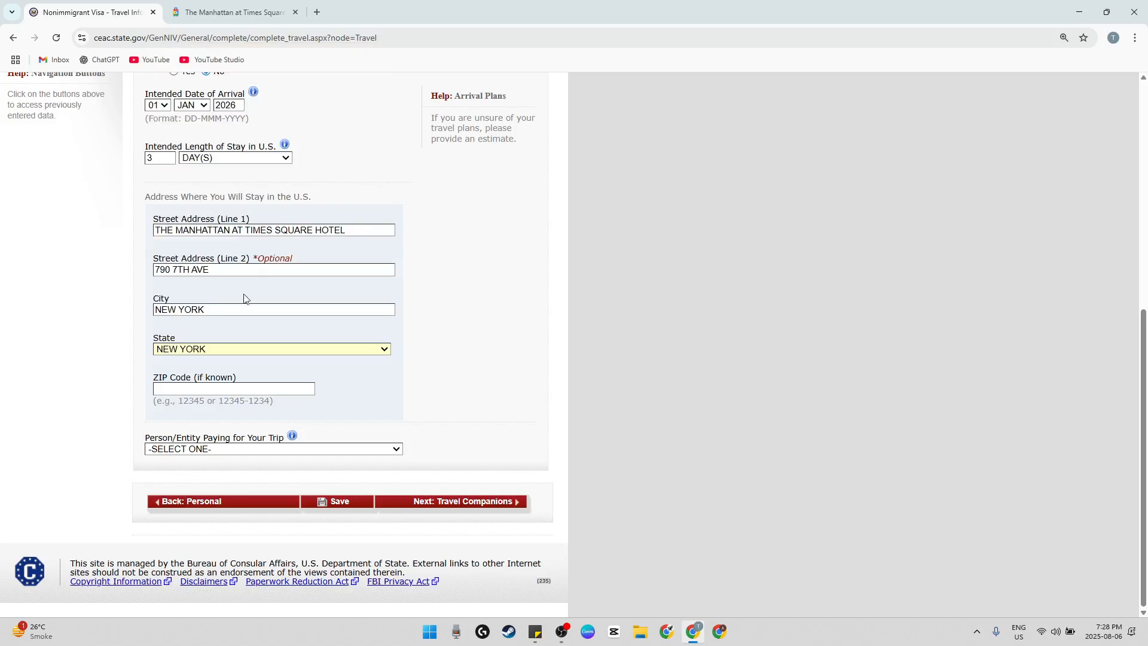
Copy the hotel's ZIP code from the listing into the ZIP Code field of the stay address
left_click(234, 12)
double_click(345, 212)
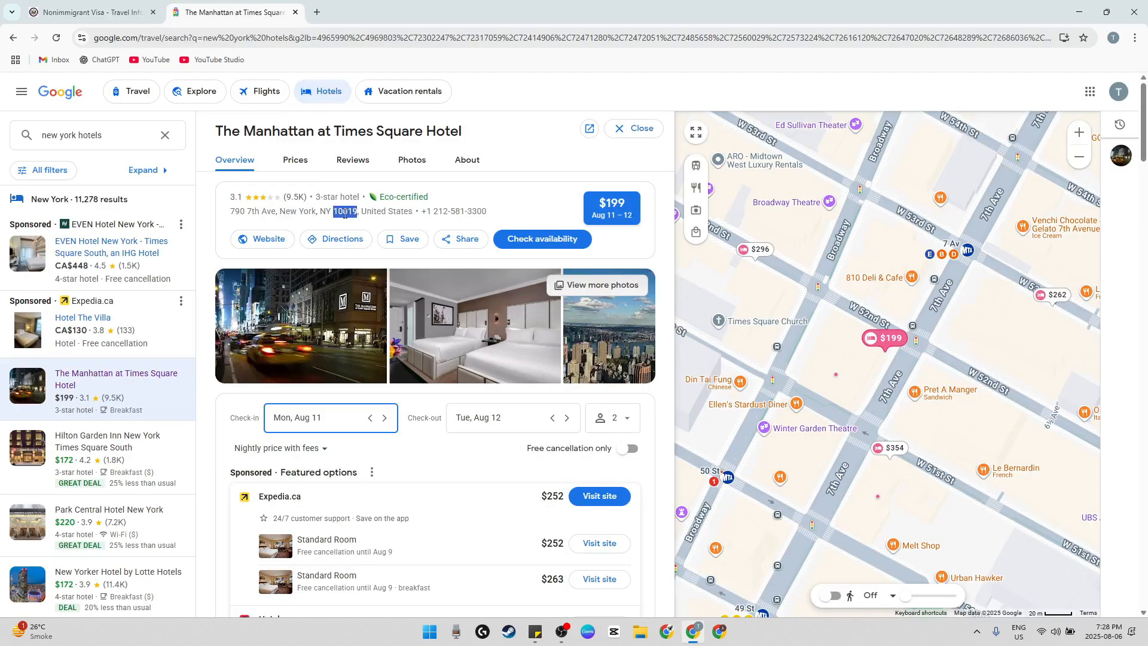
key("ctrl+c")
left_click(92, 12)
left_click(242, 388)
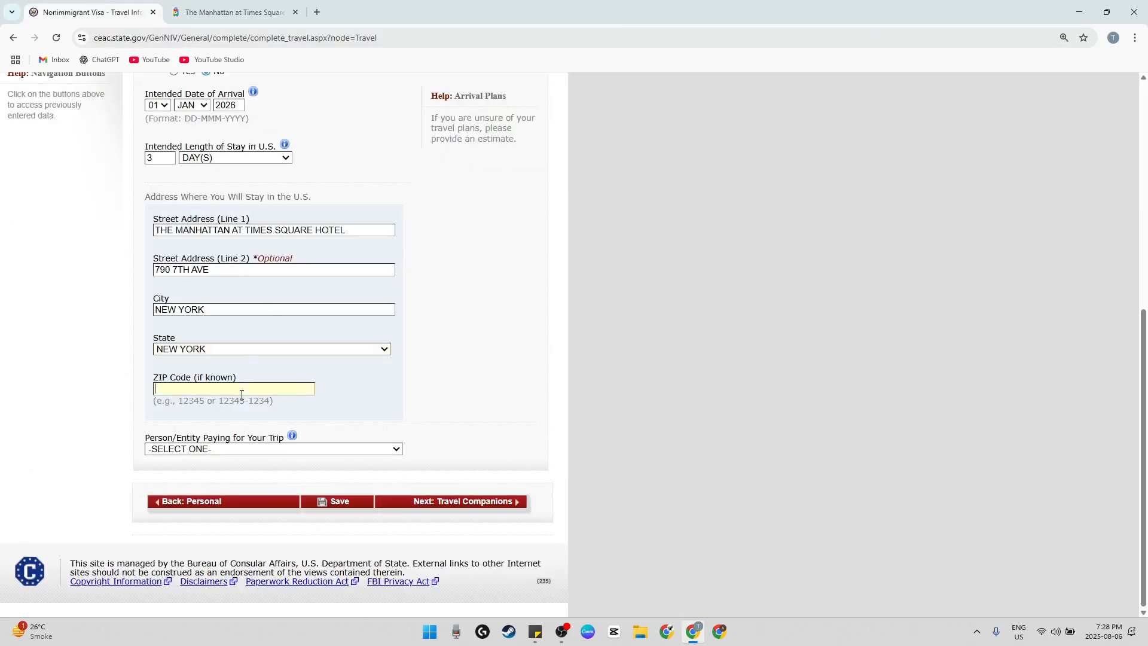
key("ctrl+v")
Set the person paying for the trip to SELF, continue to Travel Companions and dismiss the browser's offer to save the address
left_click(233, 452)
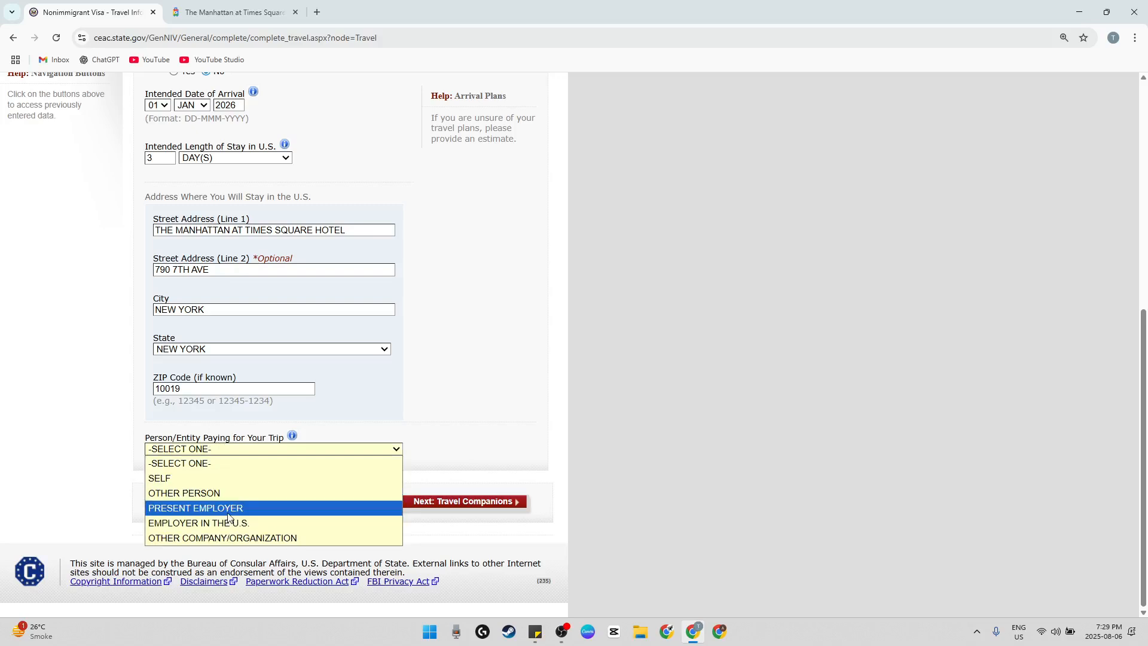
left_click(221, 479)
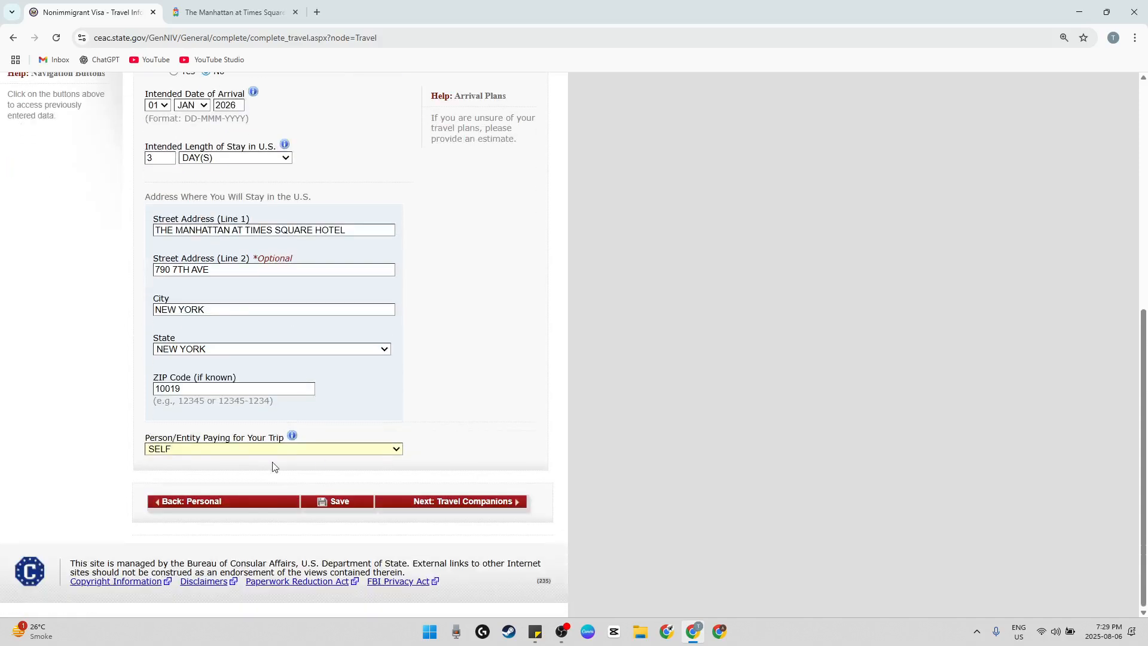
left_click(458, 507)
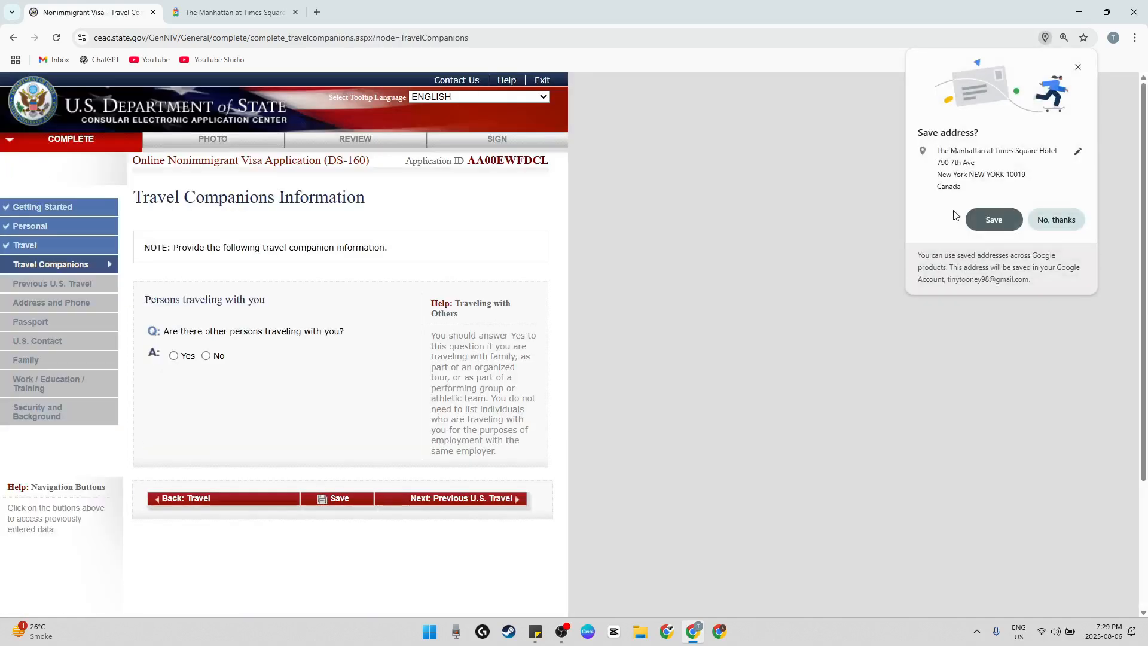
left_click(1078, 68)
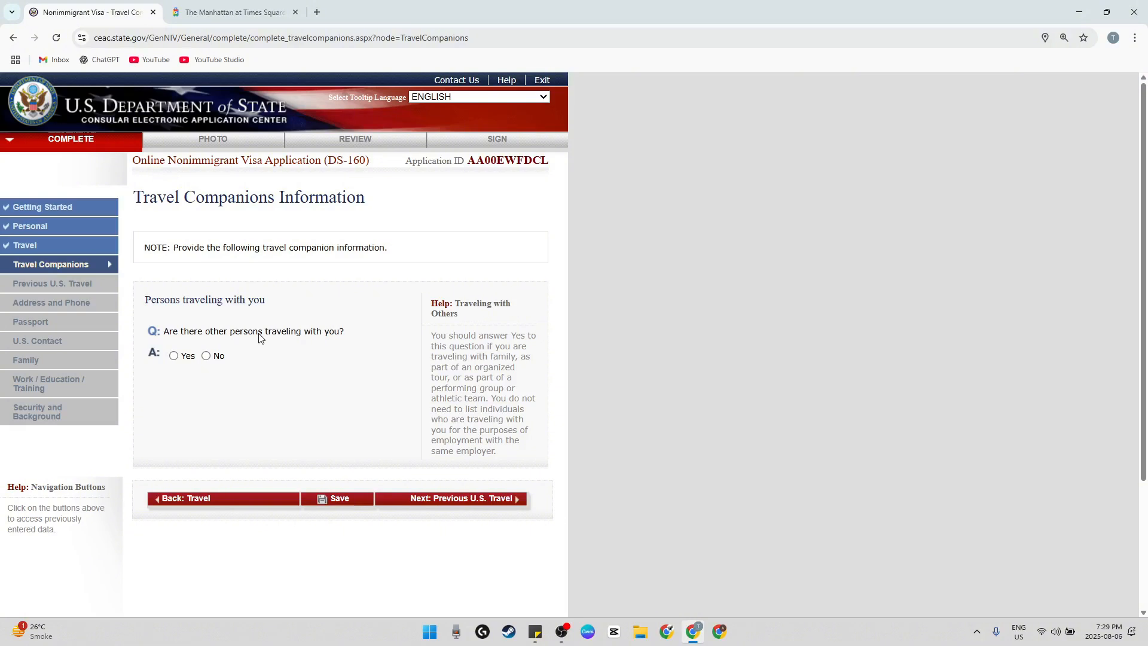
Answer Yes to other persons traveling with the applicant and No to traveling as part of a group or organization
left_click(187, 358)
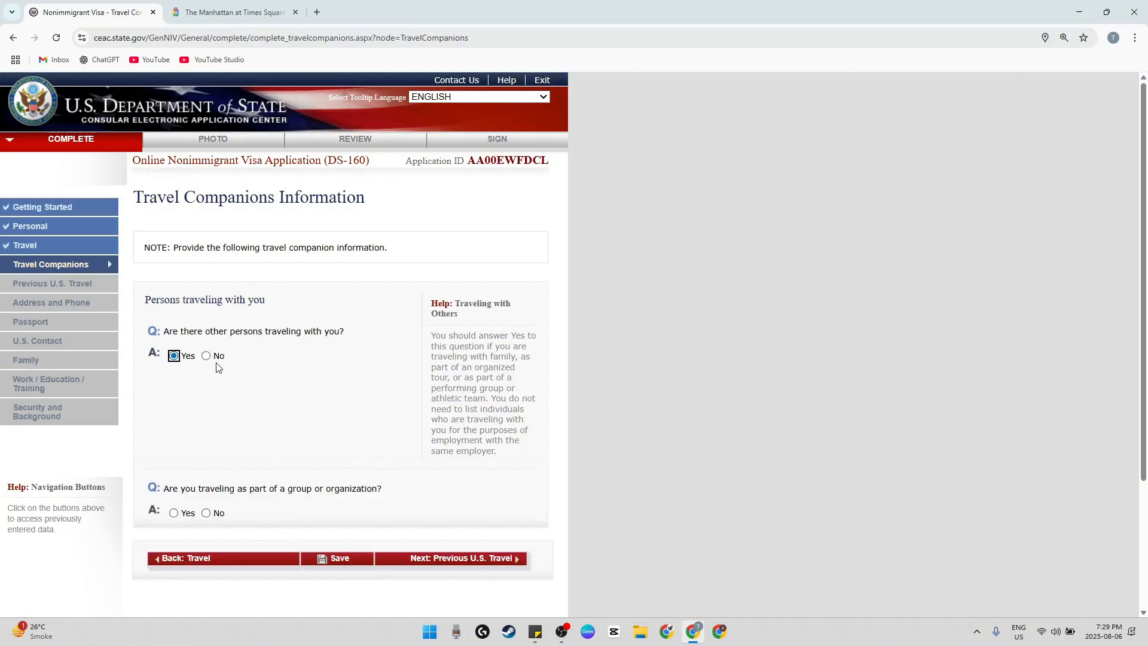
scroll(220, 365, "down", 3)
left_click_drag(199, 317, 294, 323)
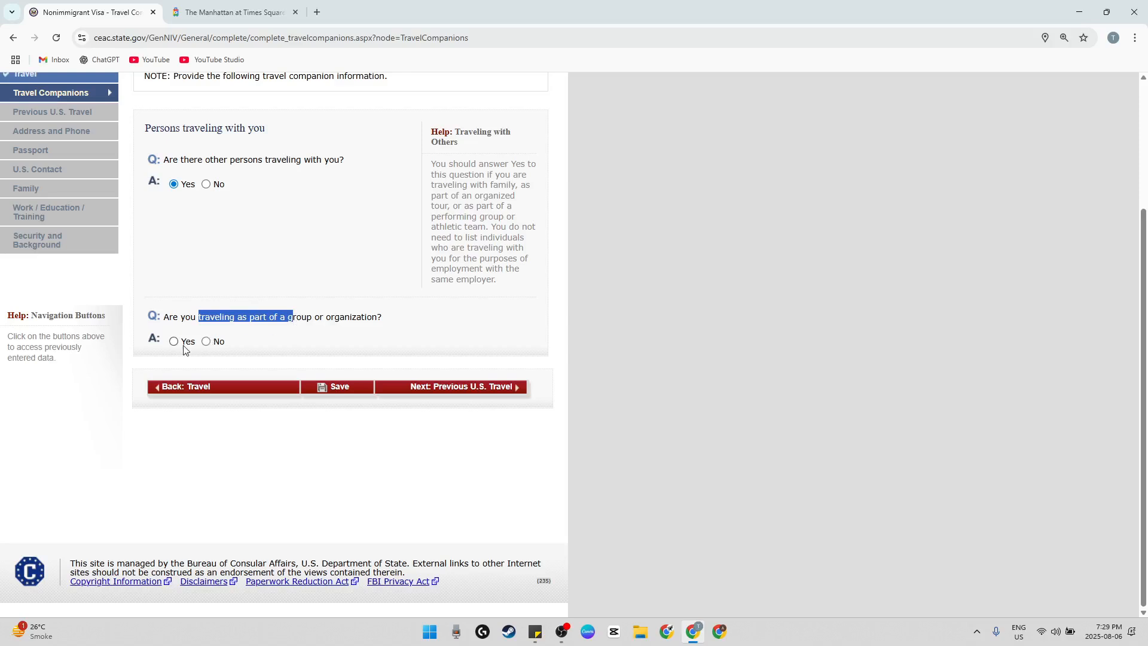
left_click(212, 345)
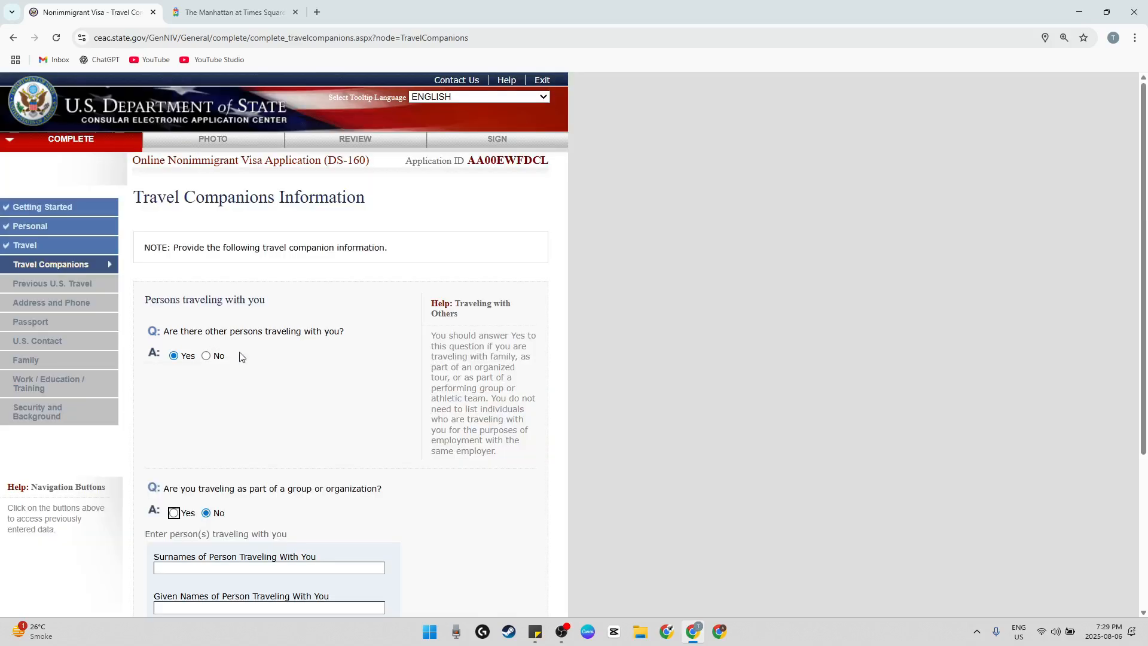
Enter the travel companion's surname and given names with the relationship SPOUSE, and continue to Previous U.S. Travel
left_click(213, 344)
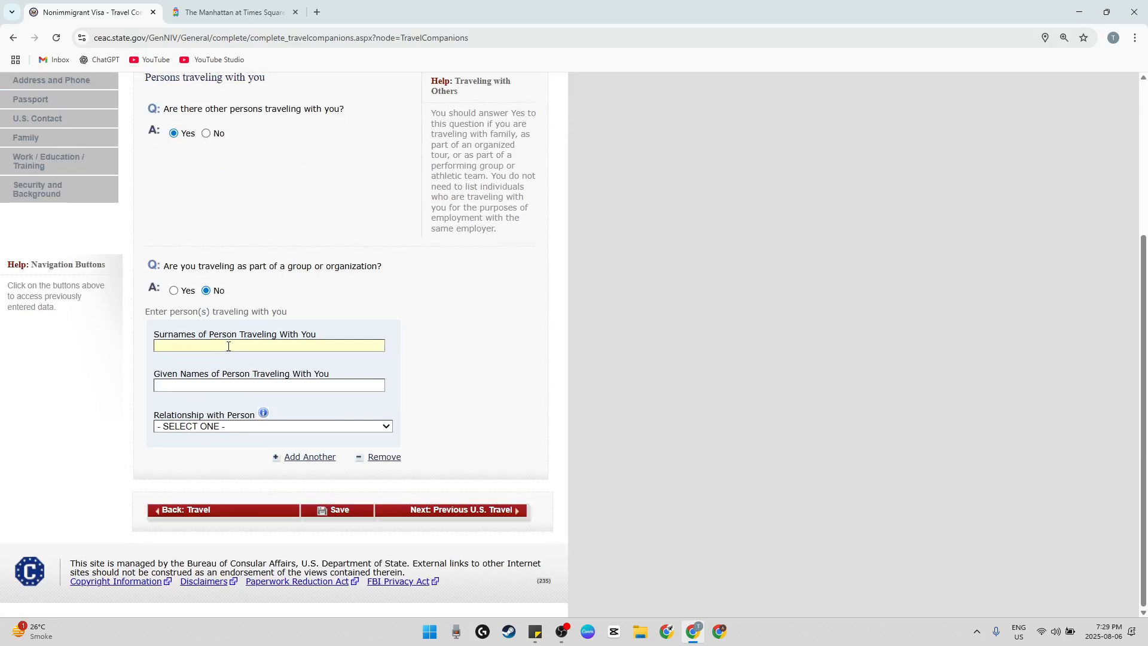
type("ABC")
type("DEF")
left_click(299, 427)
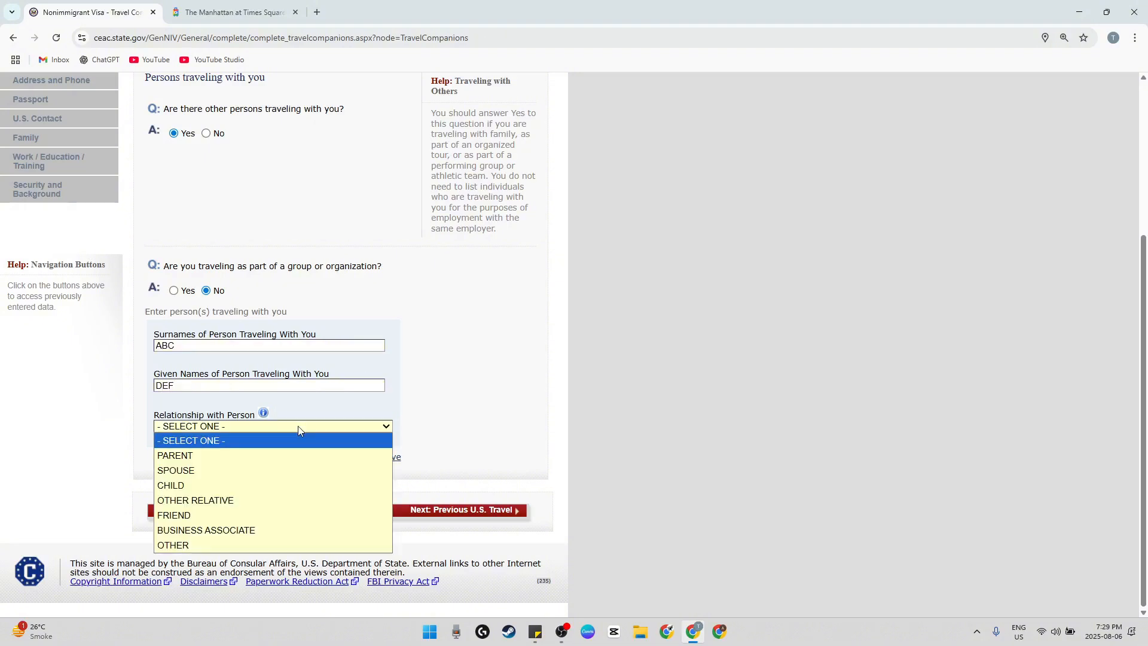
left_click(248, 470)
left_click(361, 431)
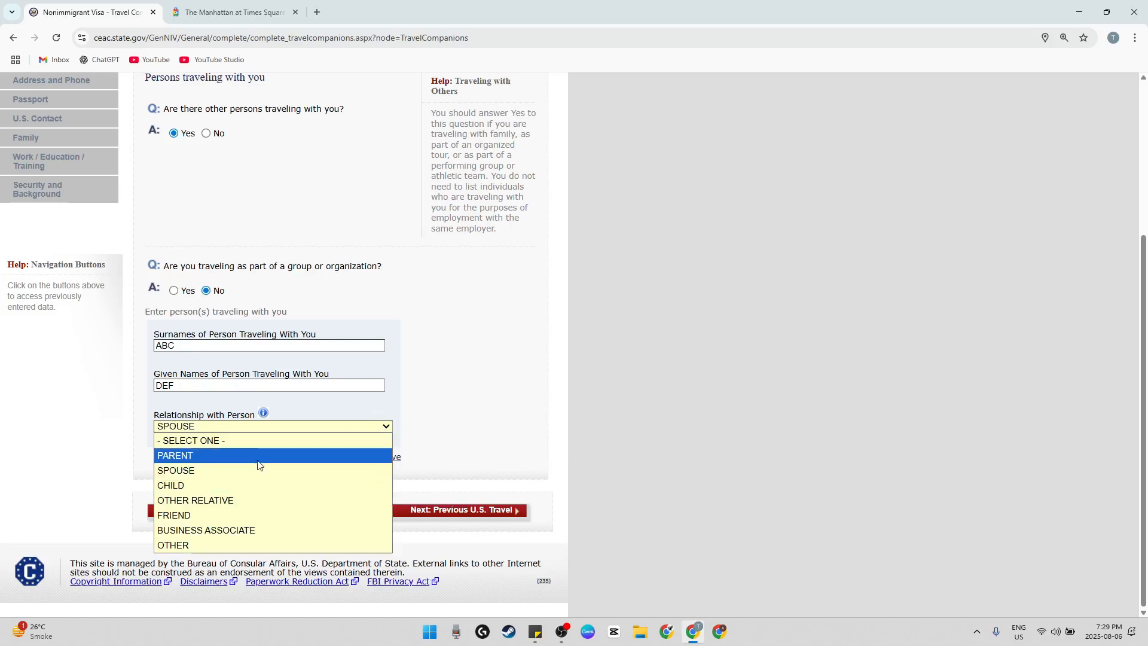
left_click(242, 470)
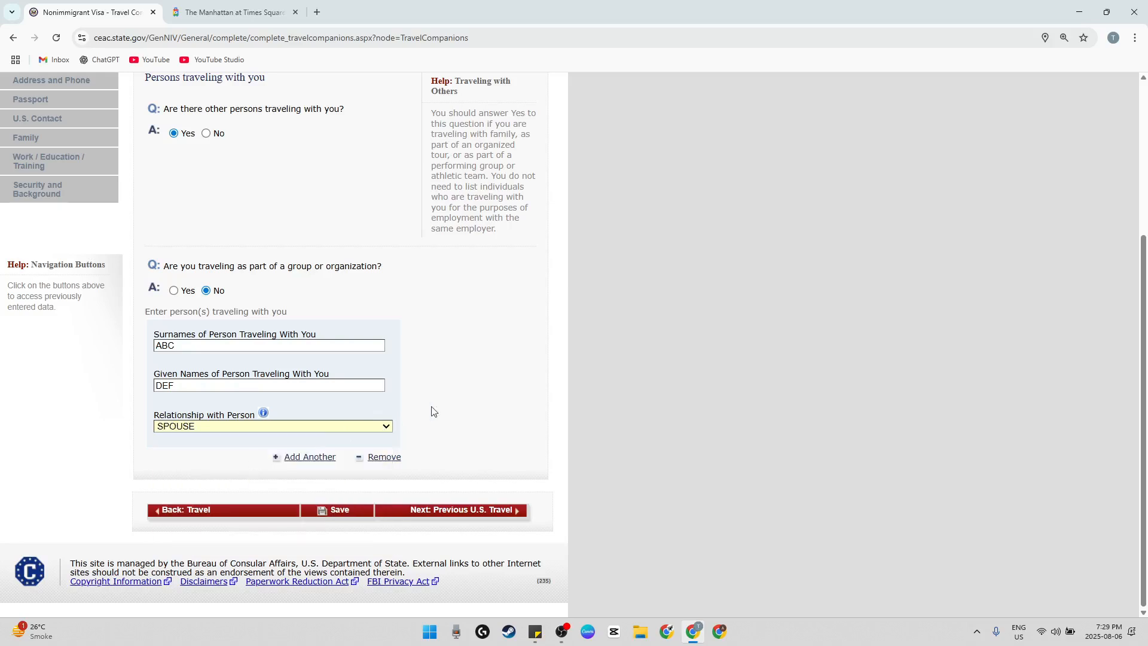
left_click(476, 511)
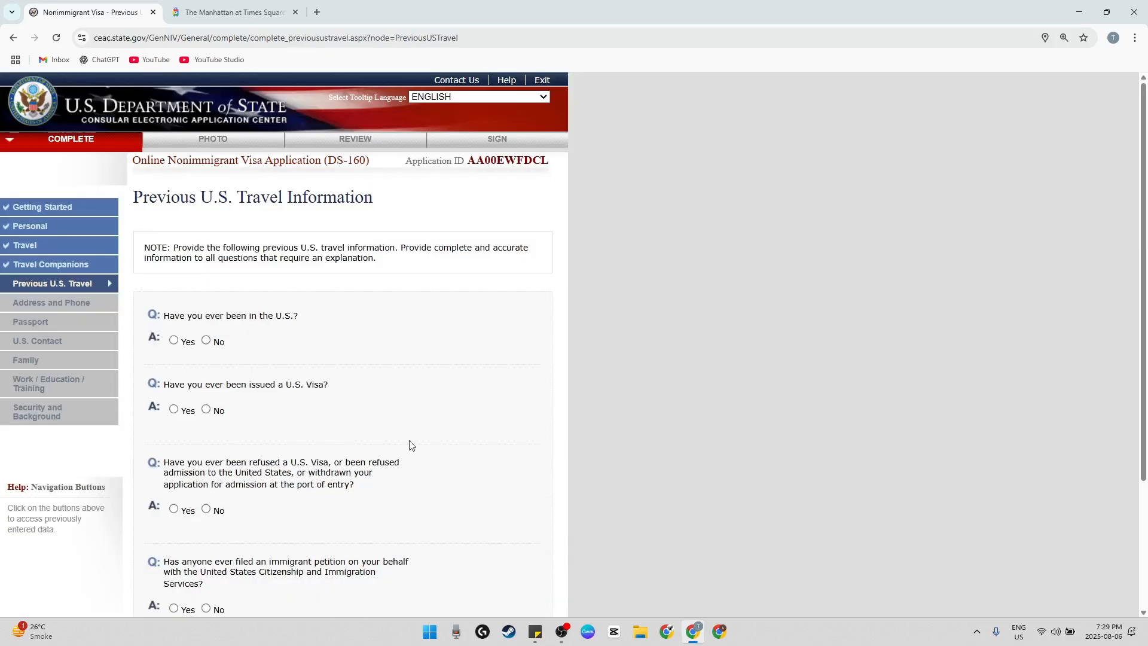
Answer No to ever having been in the U.S. and No to ever having been issued a U.S. visa
scroll(407, 443, "down", 2)
left_click(222, 226)
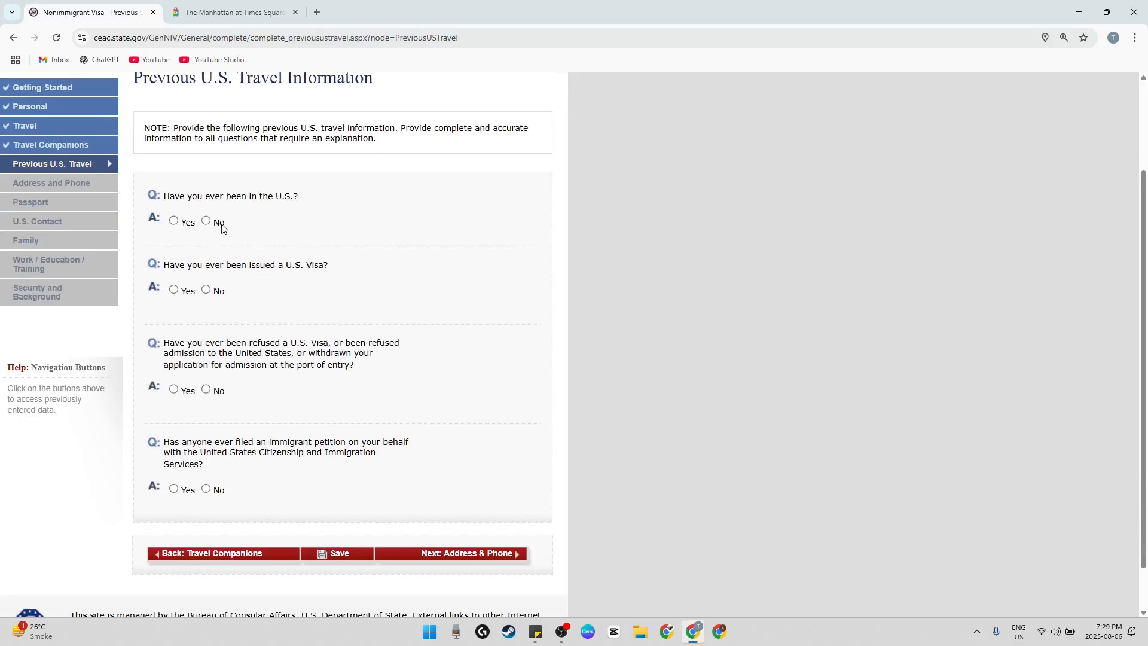
scroll(269, 361, "down", 1)
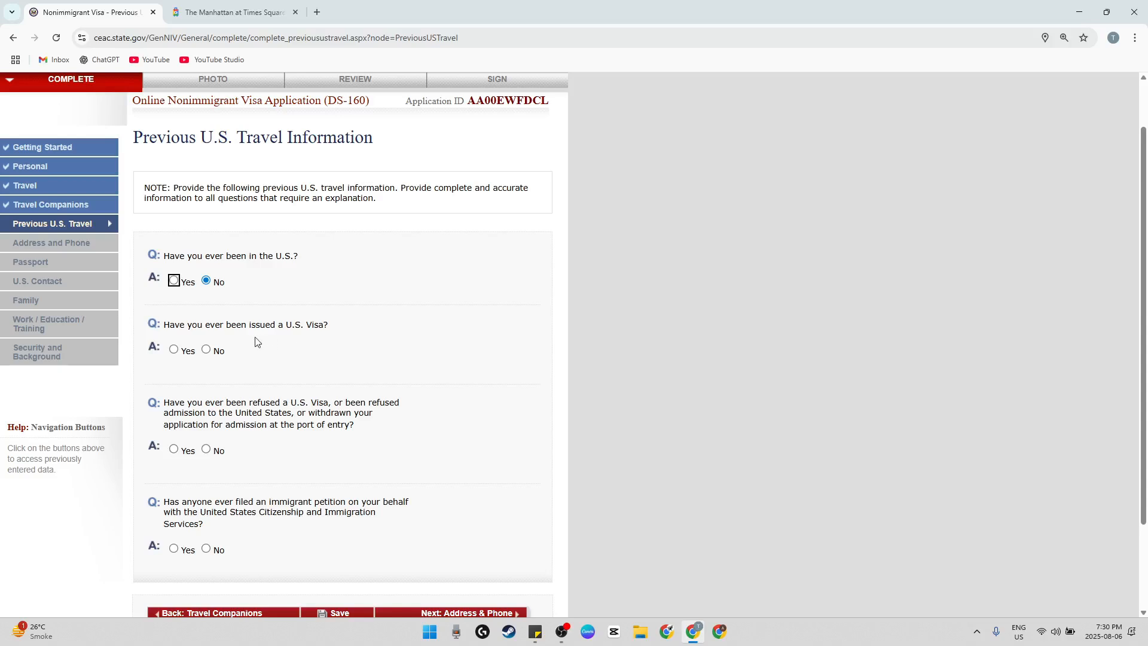
left_click_drag(209, 332, 309, 330)
left_click(304, 343)
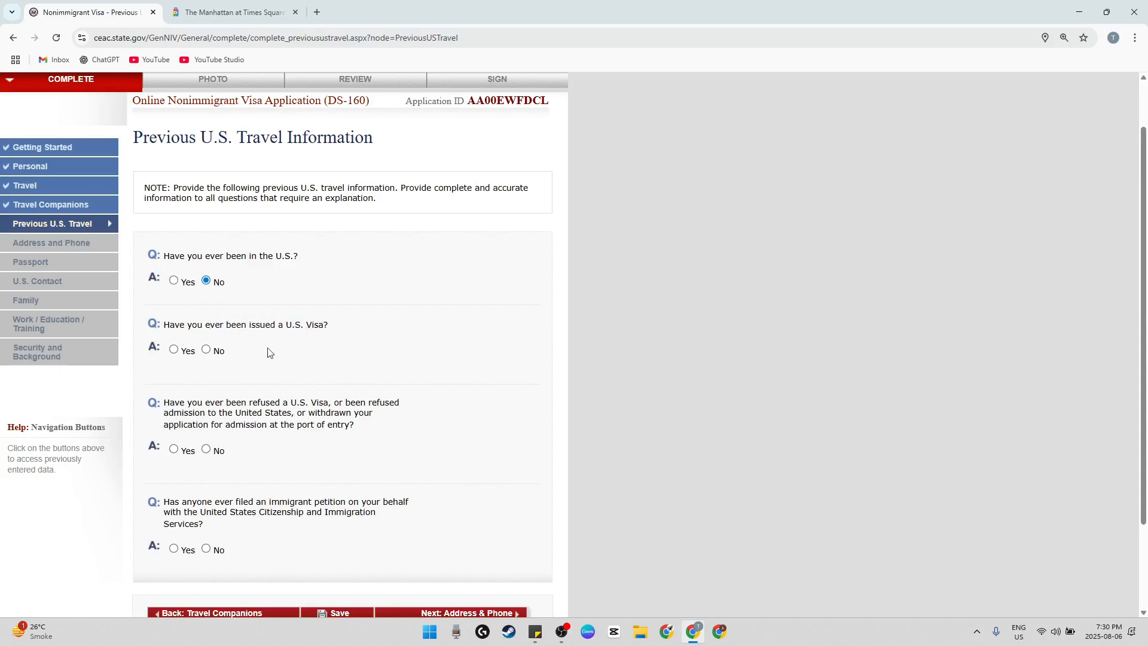
left_click(219, 353)
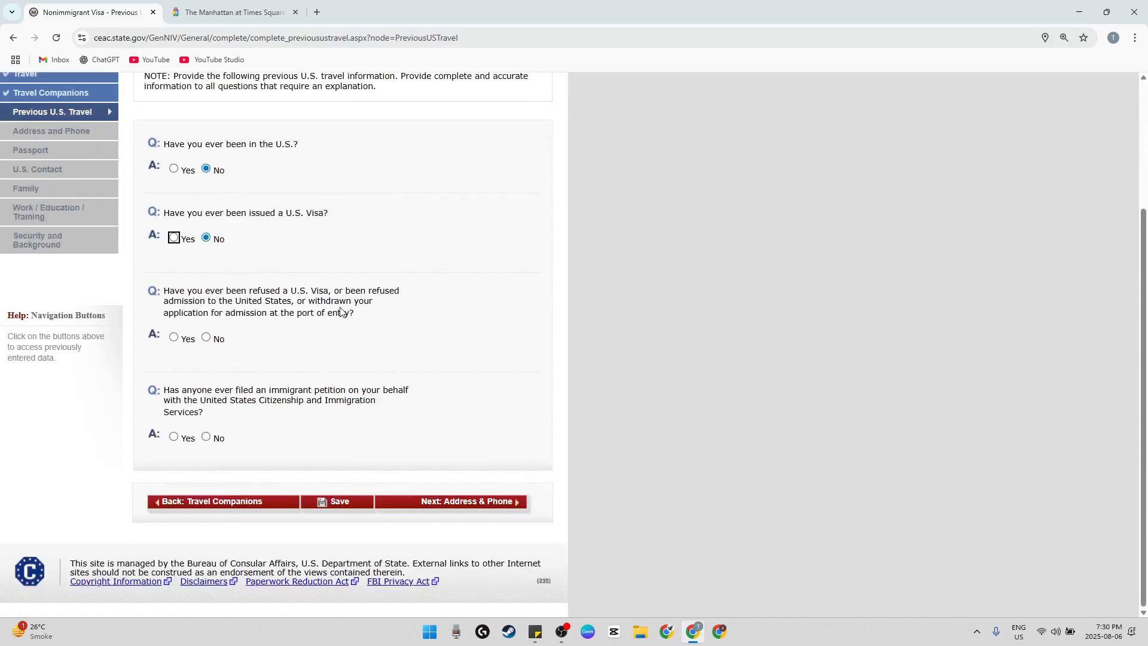
Answer No to the visa refusal and immigrant petition questions, and continue to the Address and Phone page
left_click(229, 337)
left_click(208, 337)
left_click(207, 438)
left_click(456, 502)
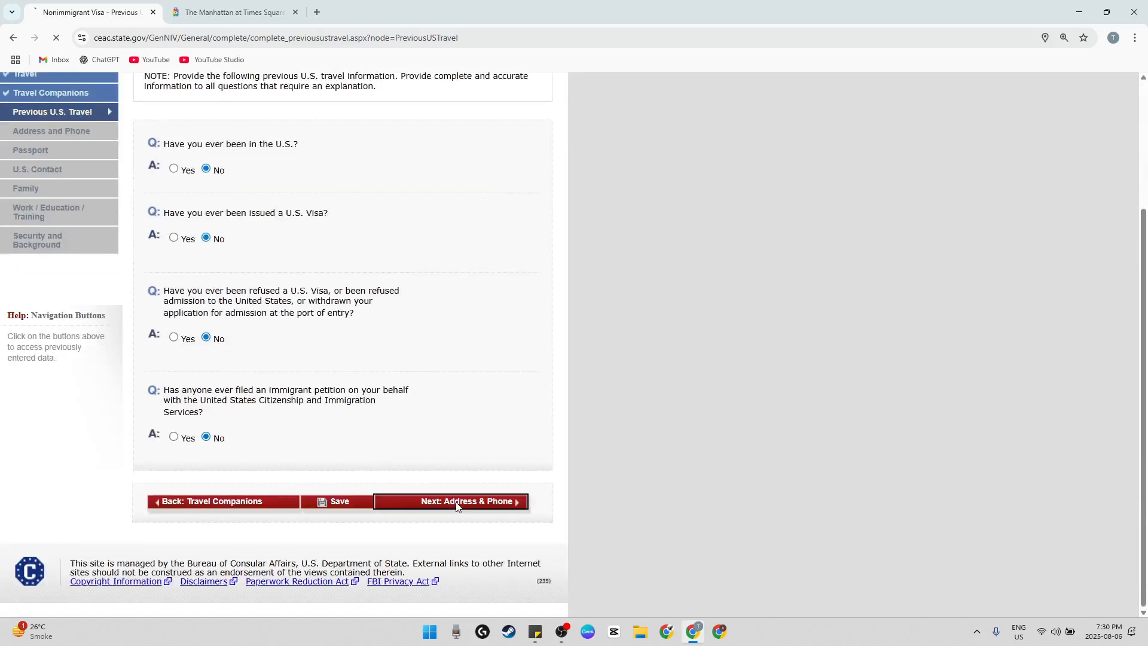
scroll(529, 412, "down", 1)
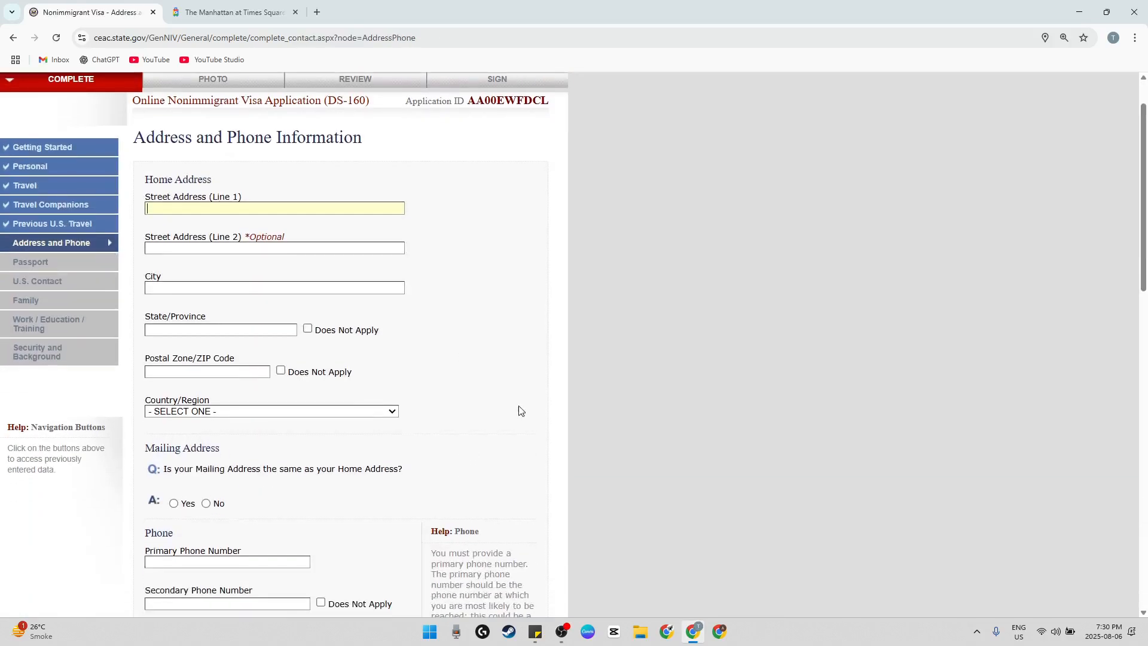
Fill in the two street address lines and the city of the applicant's home address
left_click(417, 238)
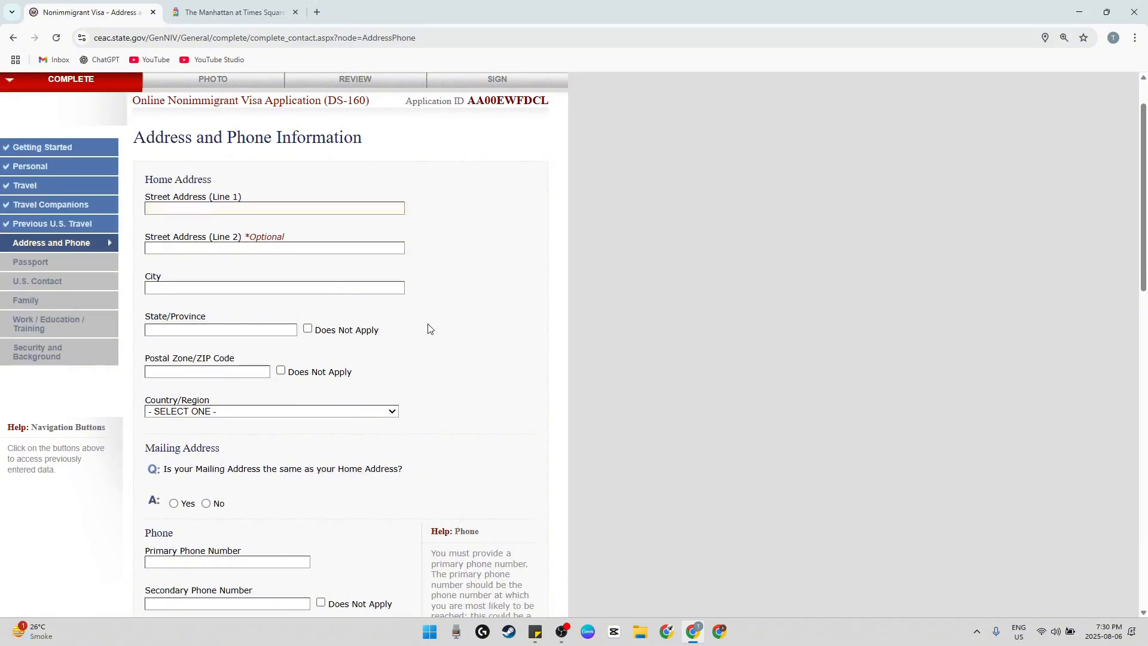
scroll(401, 321, "up", 1)
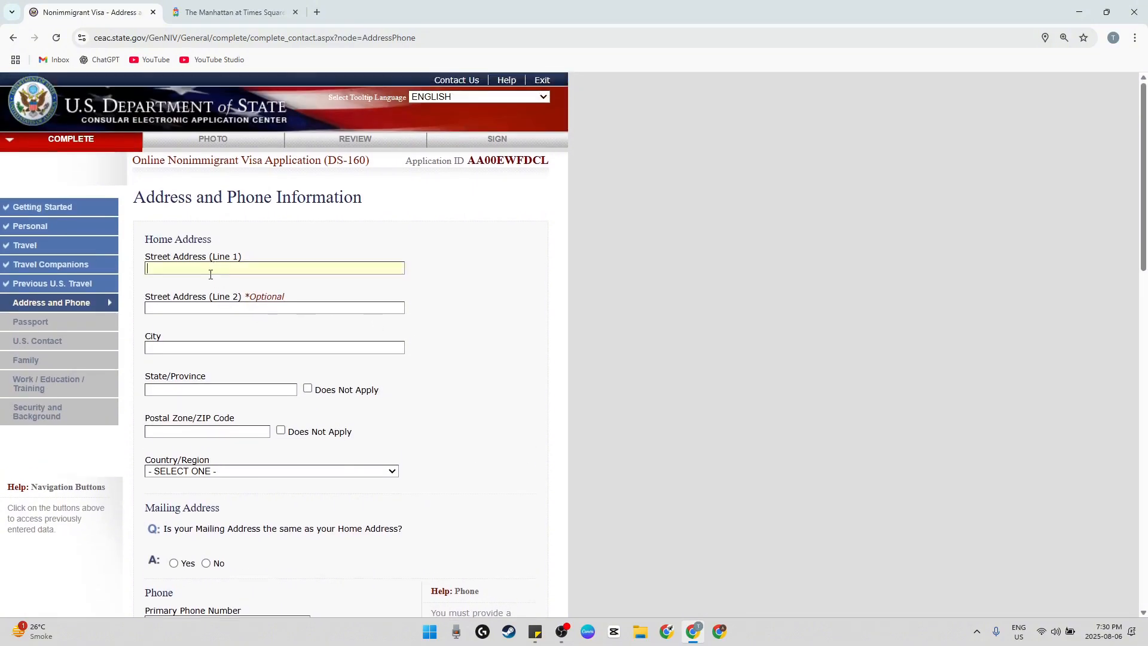
left_click(210, 274)
type("100")
key("Tab")
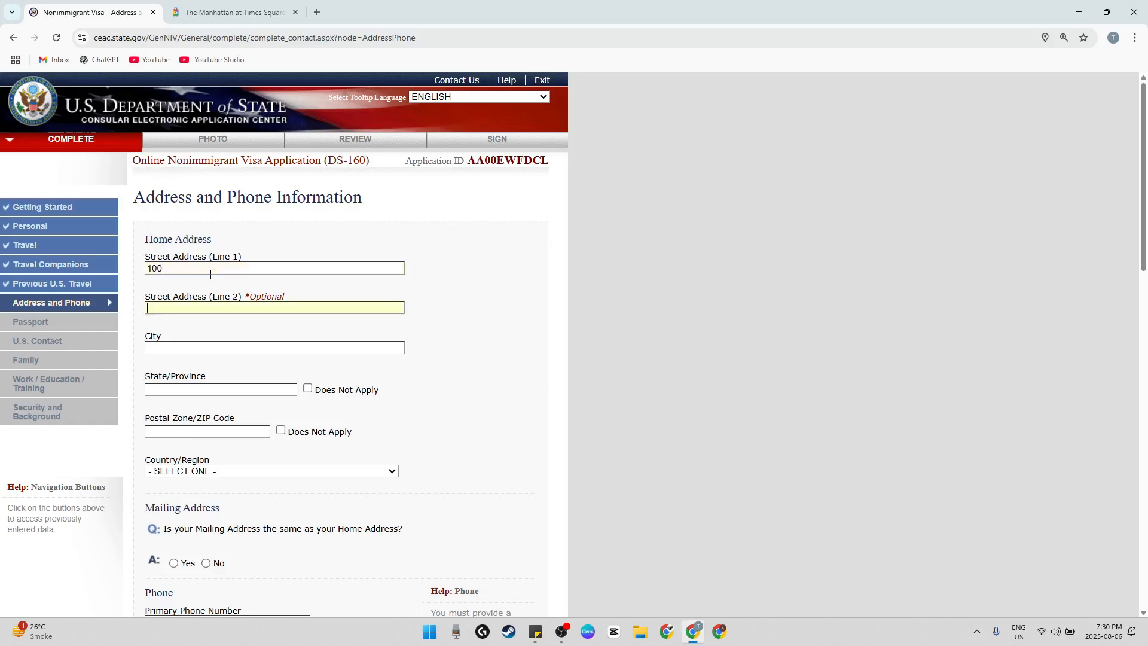
type("THIS STREET")
key("Tab")
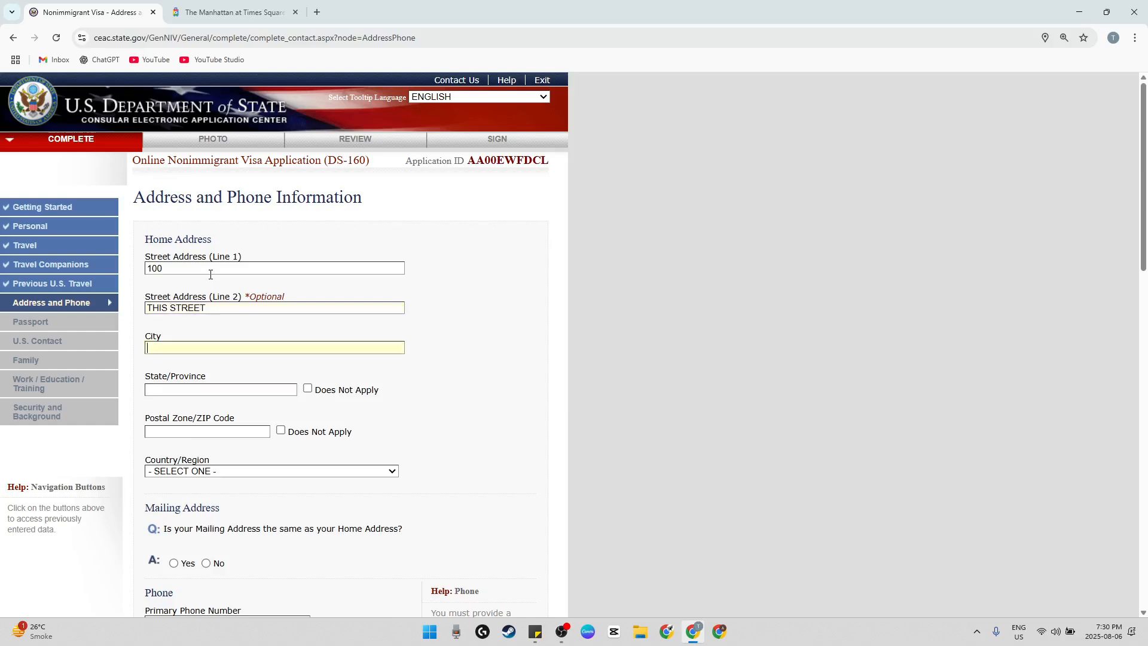
key("BackSpace")
type("LONDON")
key("Tab")
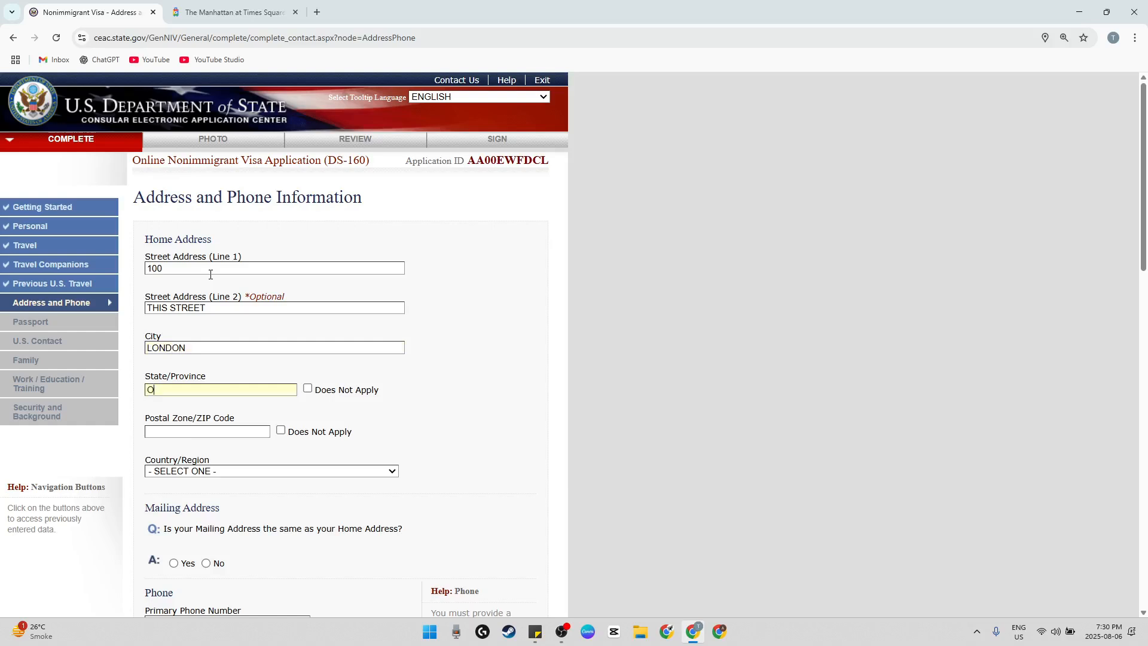
Fill in the state/province and postal code of the home address
type("ONTARIO")
key("Tab")
key("Tab")
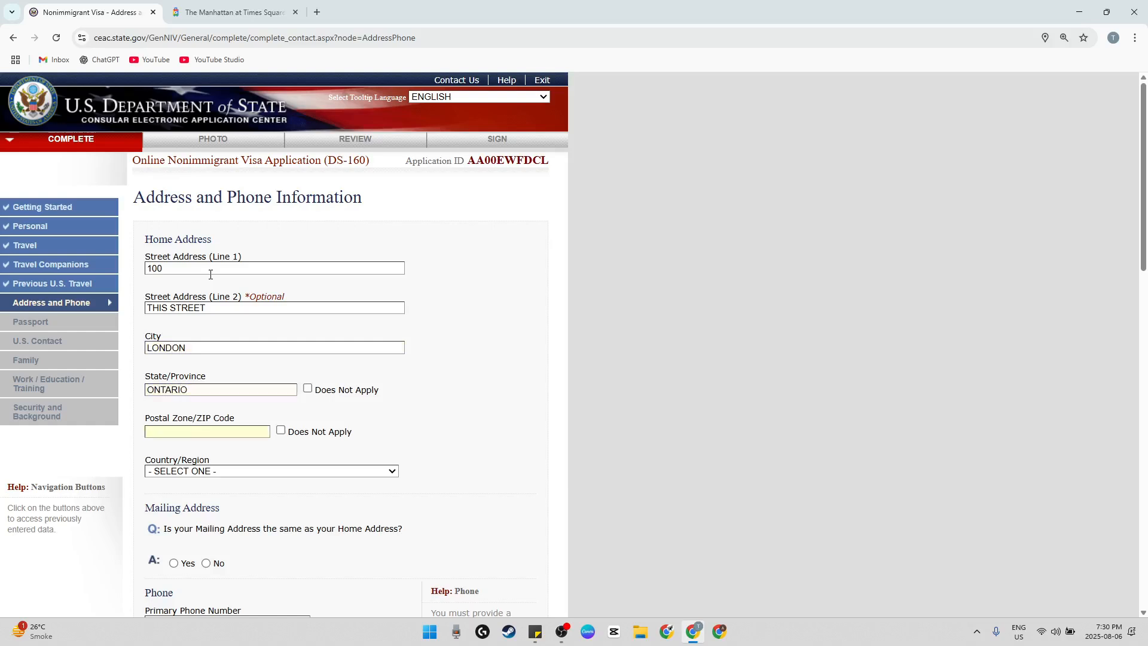
type("N1N 2H2")
scroll(461, 375, "down", 3)
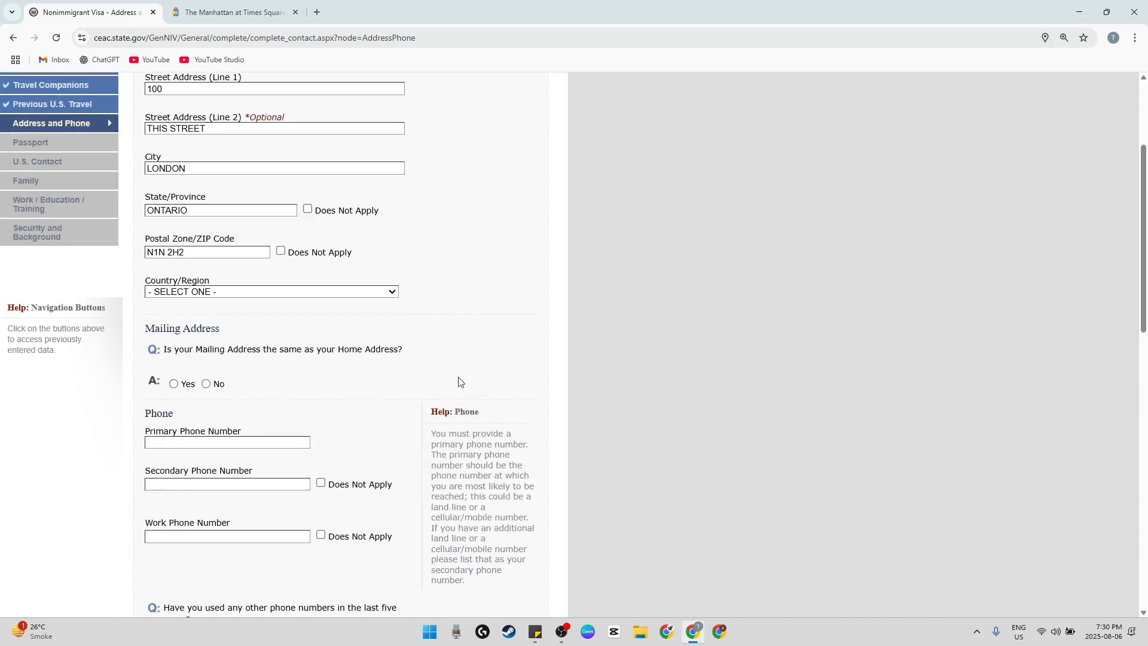
Set the home address country to CANADA and answer Yes to the mailing address being the same as the home address
left_click(277, 291)
key("c")
scroll(248, 456, "down", 2)
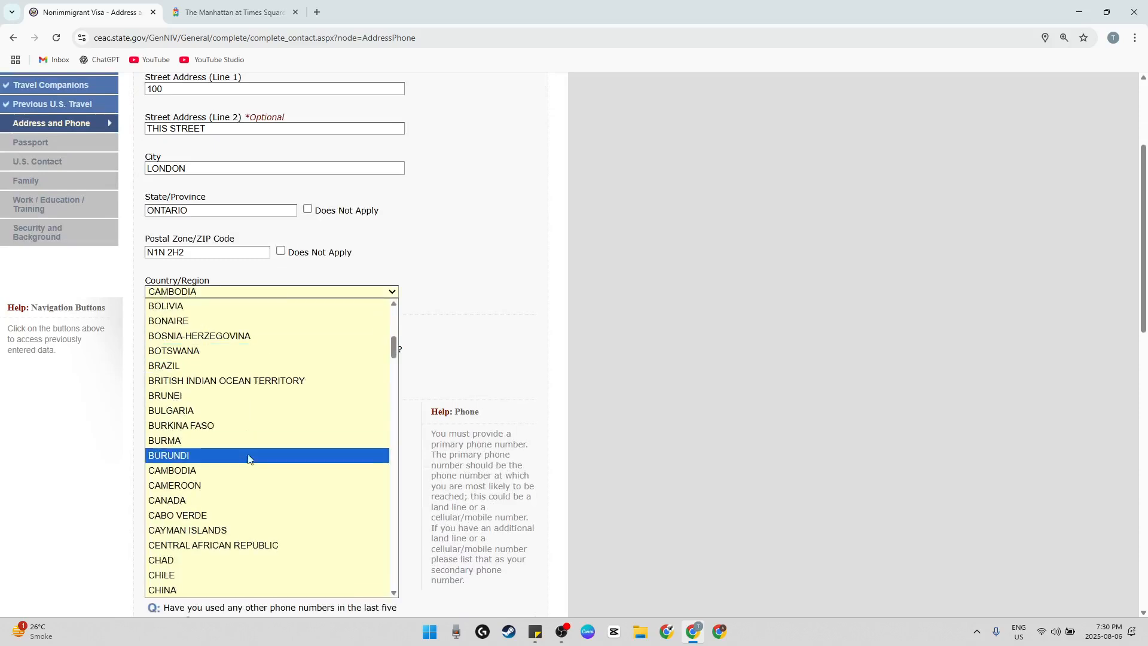
left_click(220, 501)
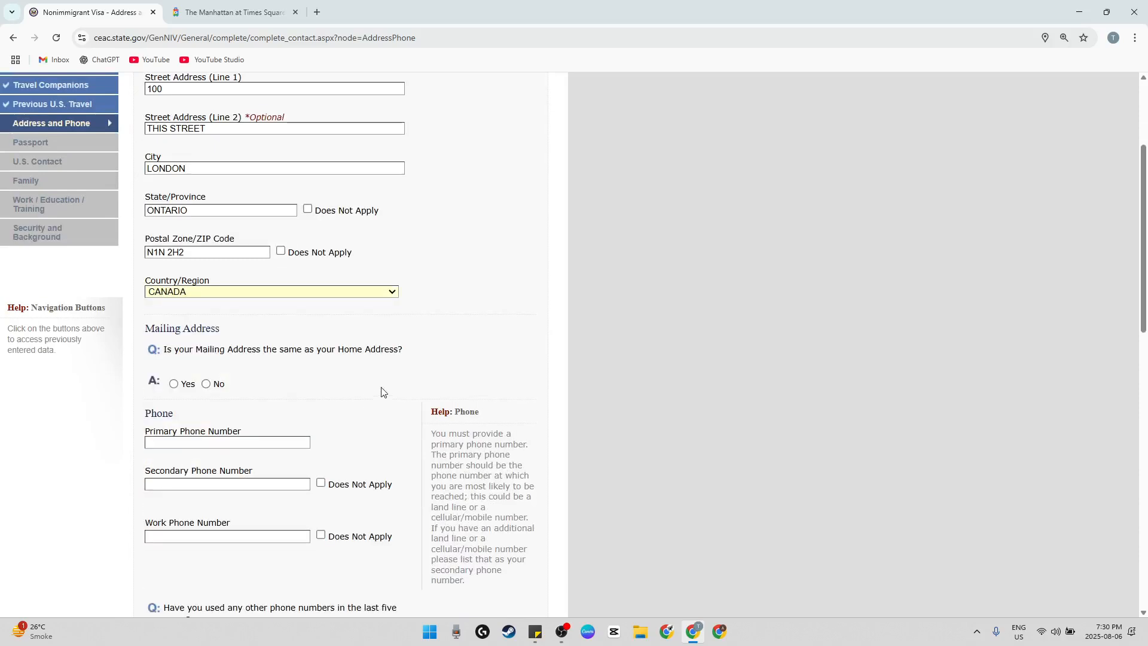
scroll(259, 310, "down", 1)
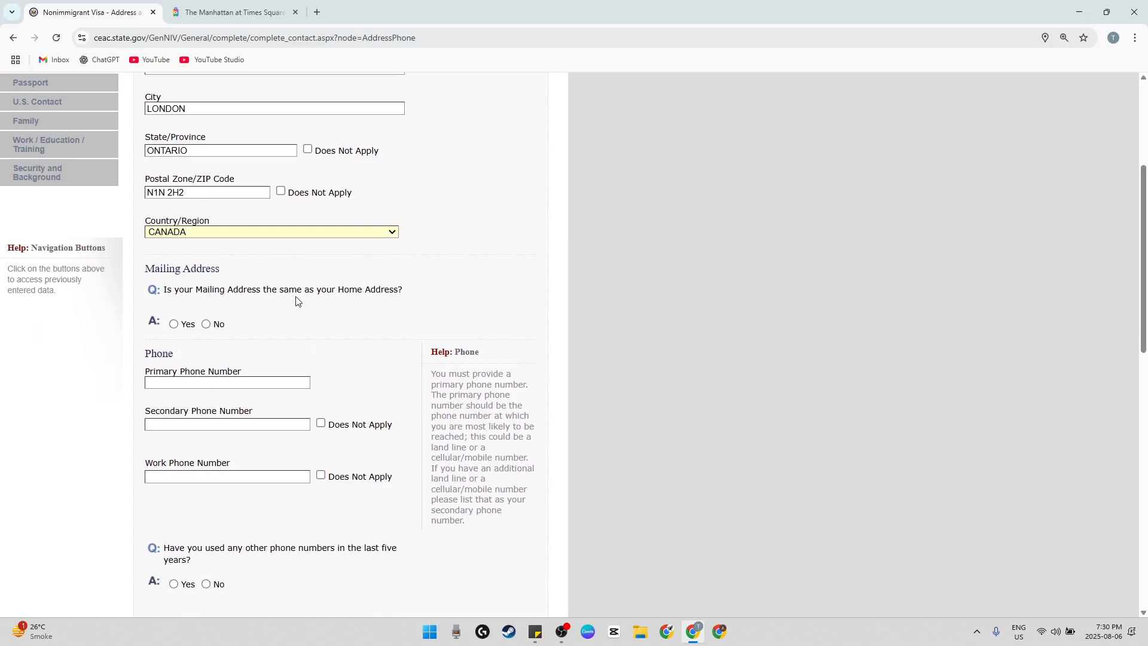
left_click(174, 324)
scroll(301, 352, "down", 1)
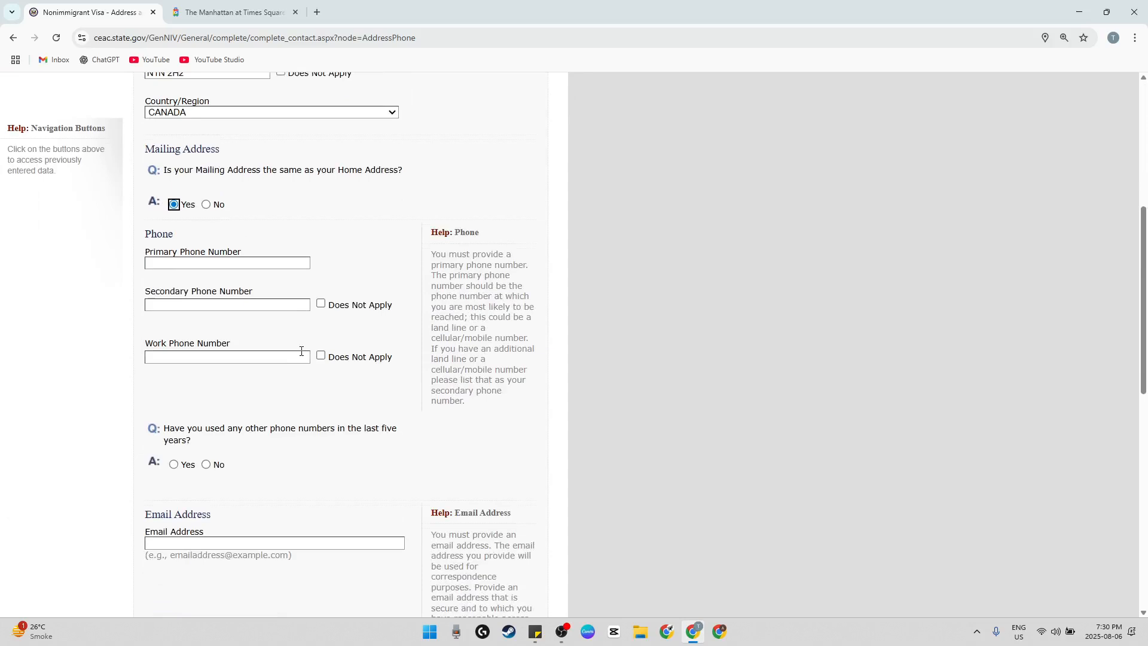
Enter the applicant's primary phone number and mark the secondary and work phone numbers as Does Not Apply
left_click(201, 263)
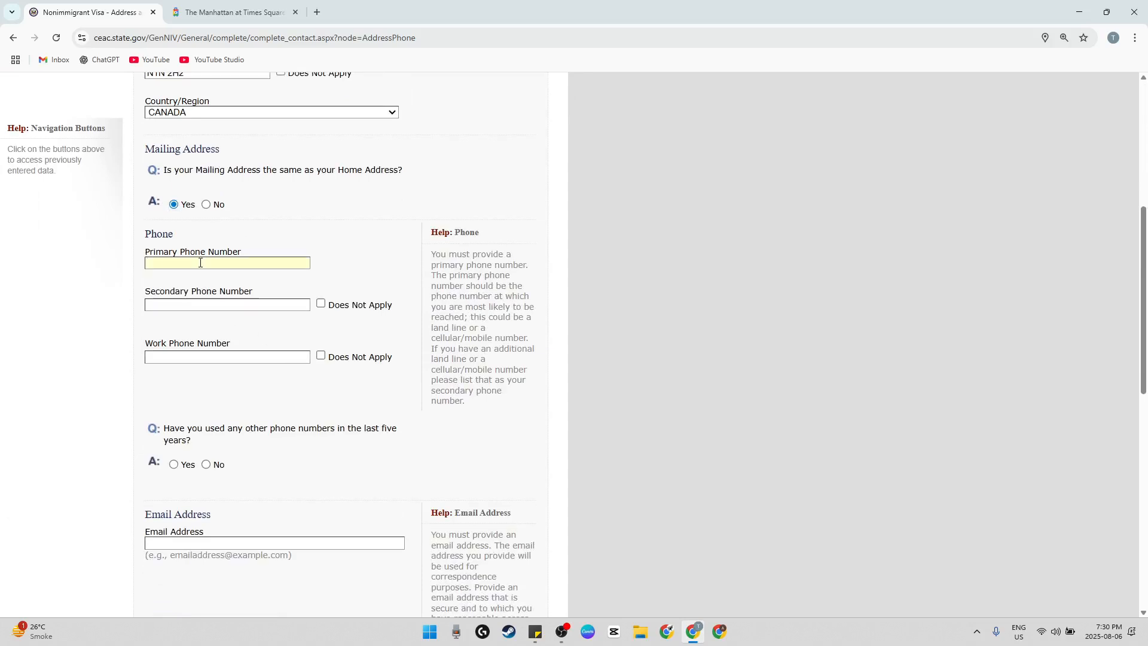
type("1234567890")
left_click(321, 304)
left_click(321, 356)
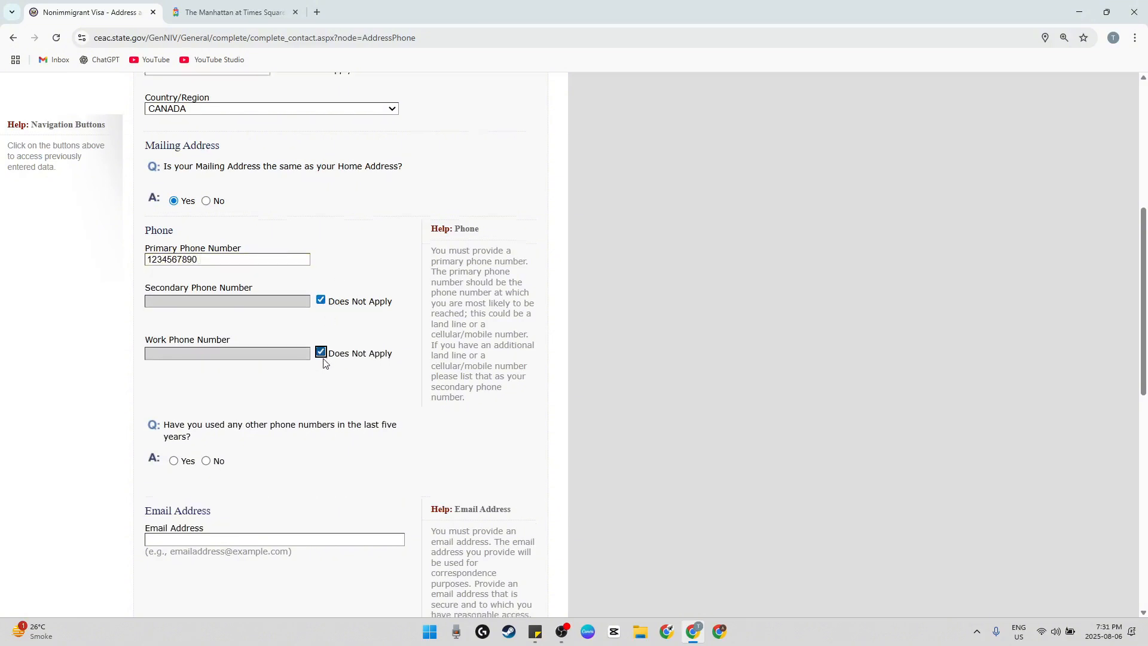
Answer No to having used any other phone numbers in the last five years
scroll(325, 359, "down", 3)
left_click_drag(232, 251, 320, 277)
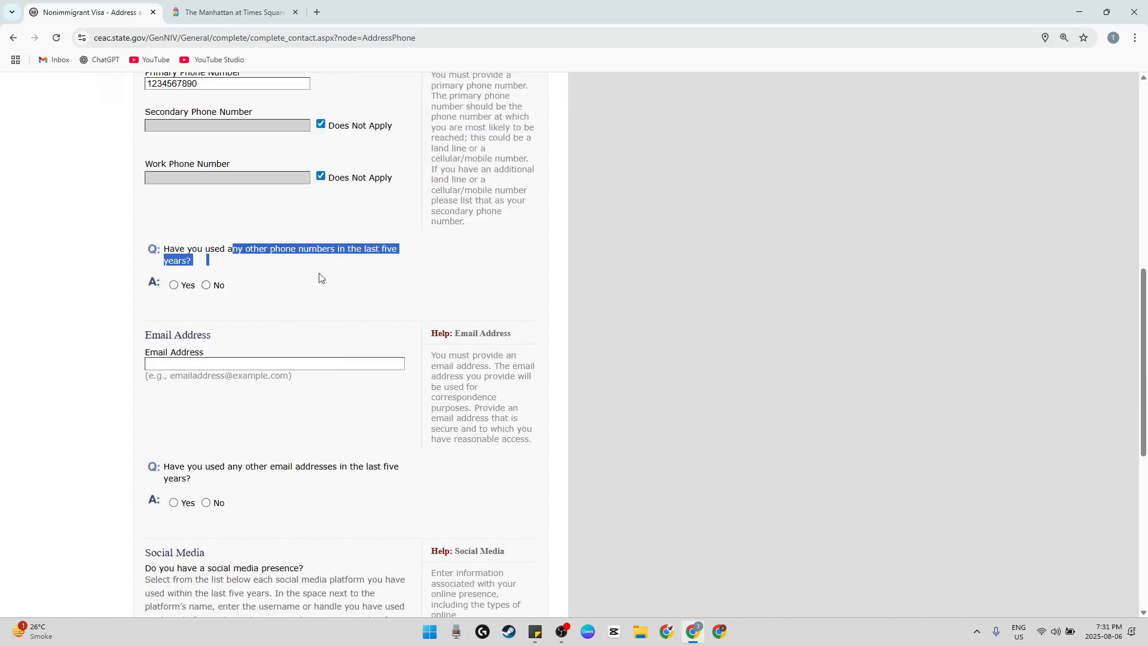
left_click(214, 290)
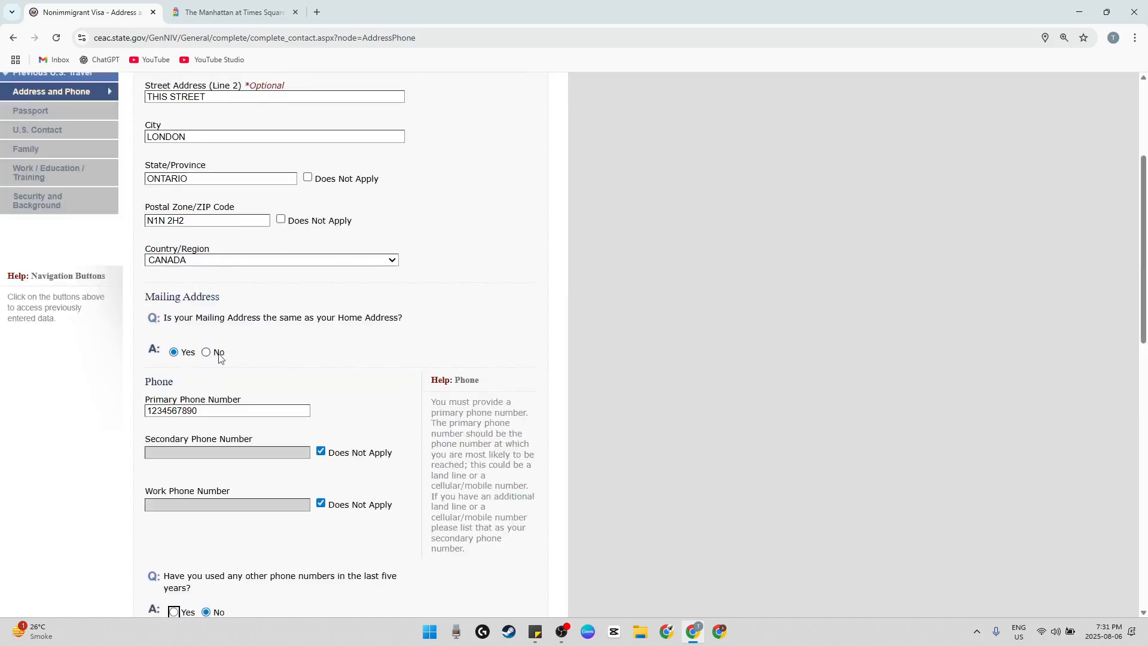
Enter the applicant's email address and answer No to having used other email addresses in the last five years
scroll(214, 425, "down", 1)
left_click(189, 392)
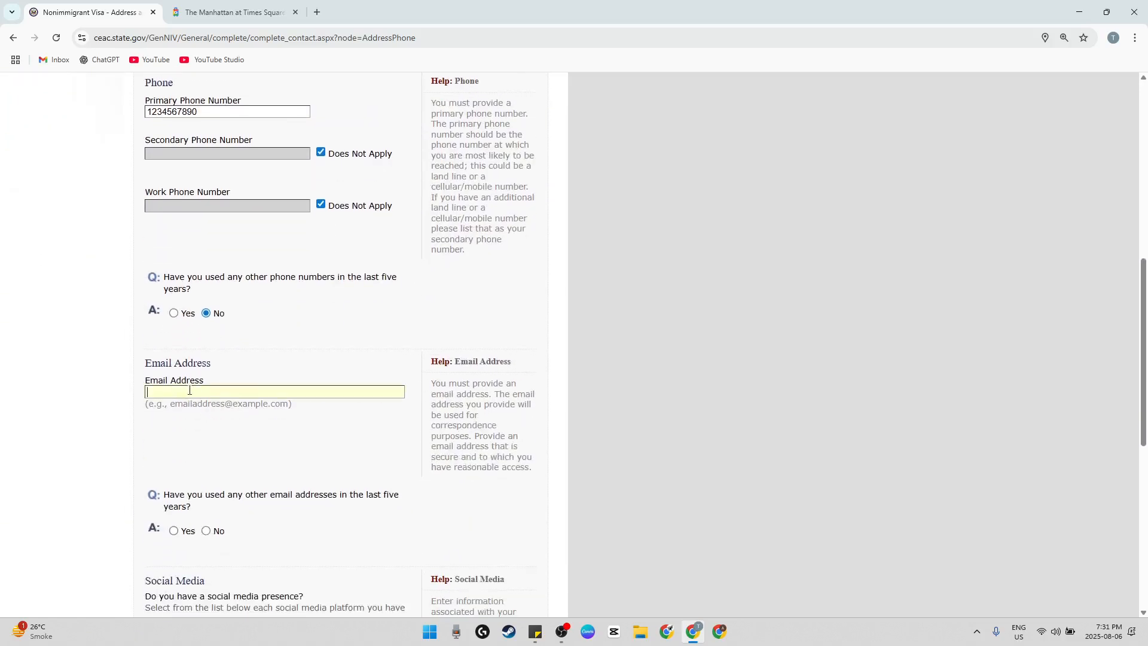
type("abc@gmail.com")
scroll(189, 392, "down", 4)
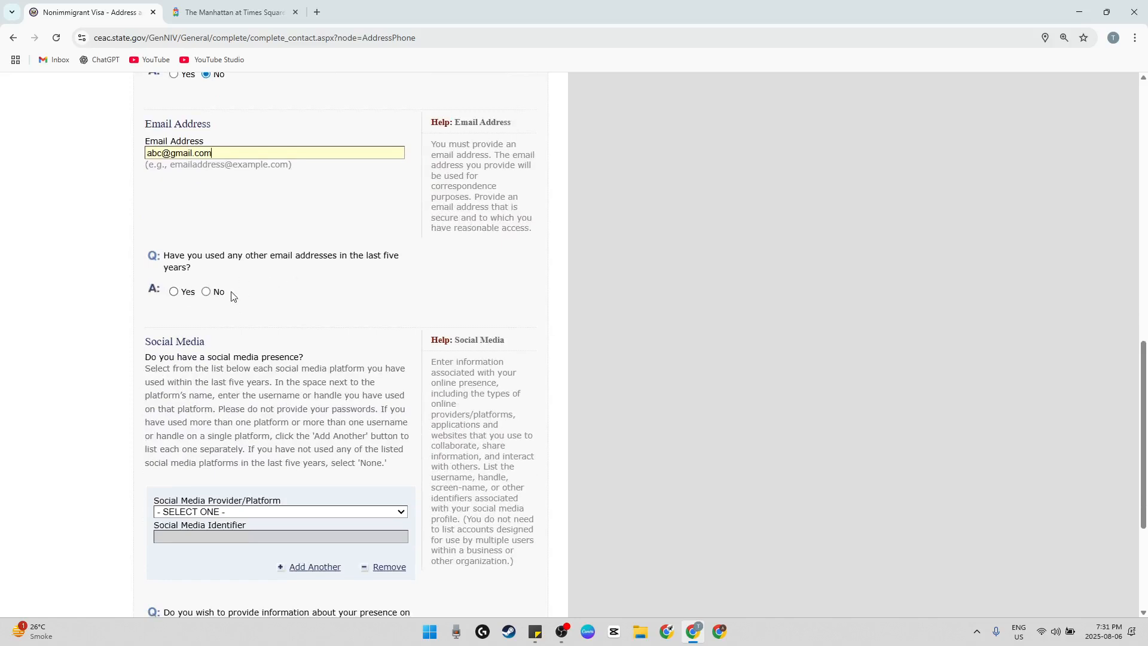
left_click(221, 293)
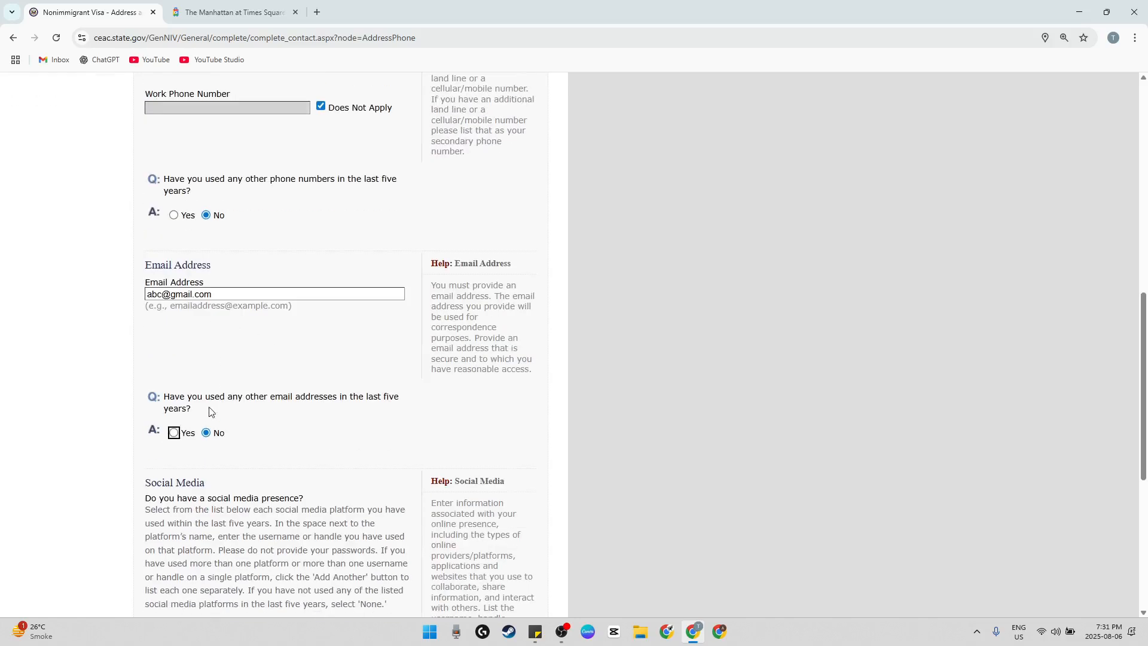
Choose INSTAGRAM as the social media platform and enter the applicant's account identifier
scroll(245, 428, "down", 6)
left_click(251, 294)
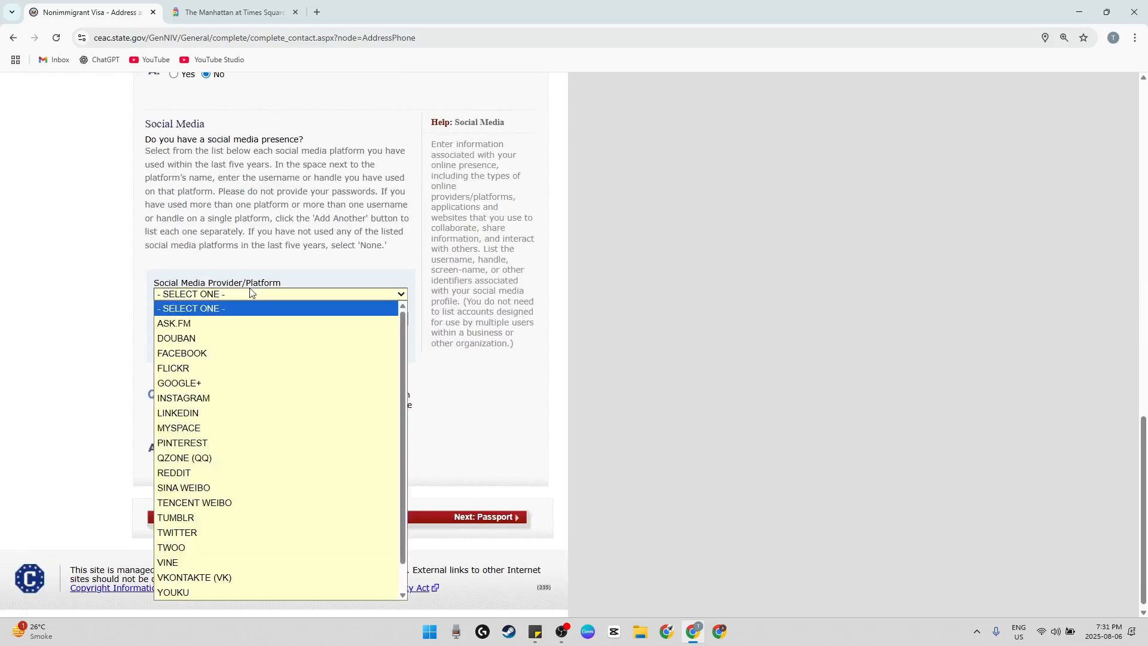
left_click(224, 397)
left_click(195, 309)
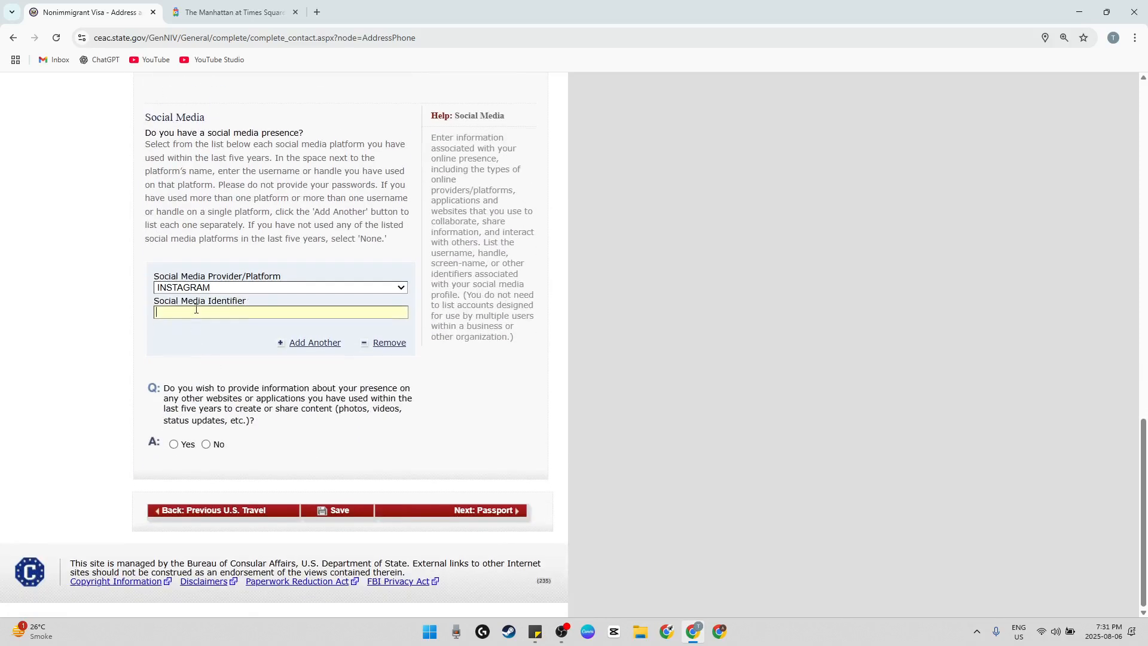
type("ABCDEF")
Answer No to providing other website or application presence, continue to the Passport page, and dismiss the offer to save the address
left_click_drag(254, 399, 312, 408)
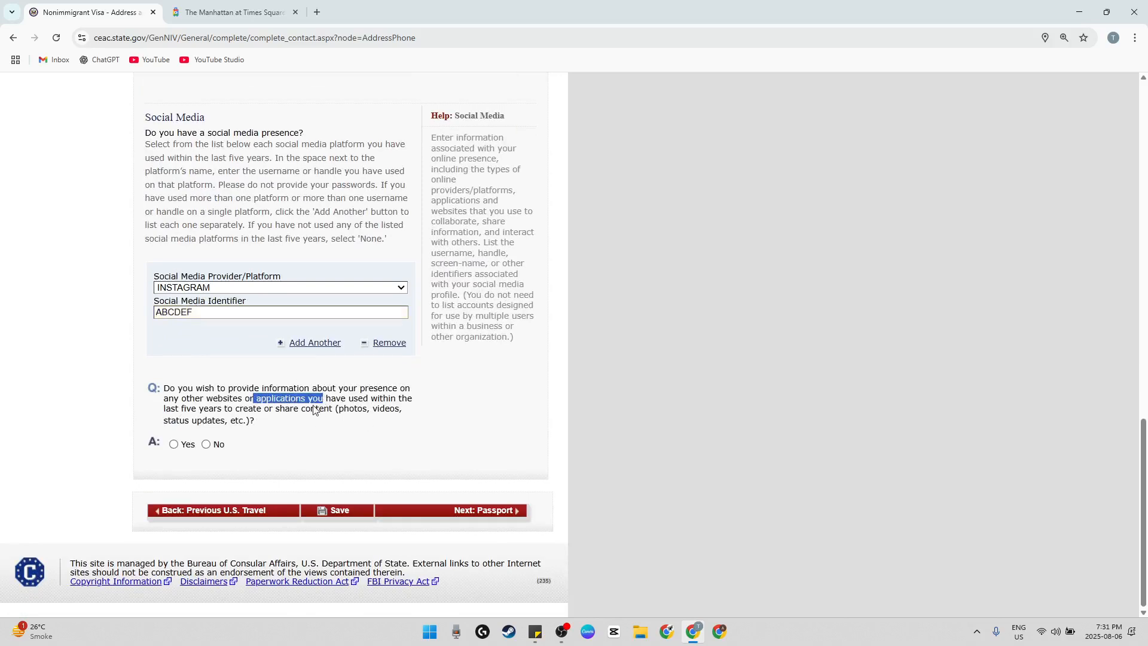
left_click(220, 448)
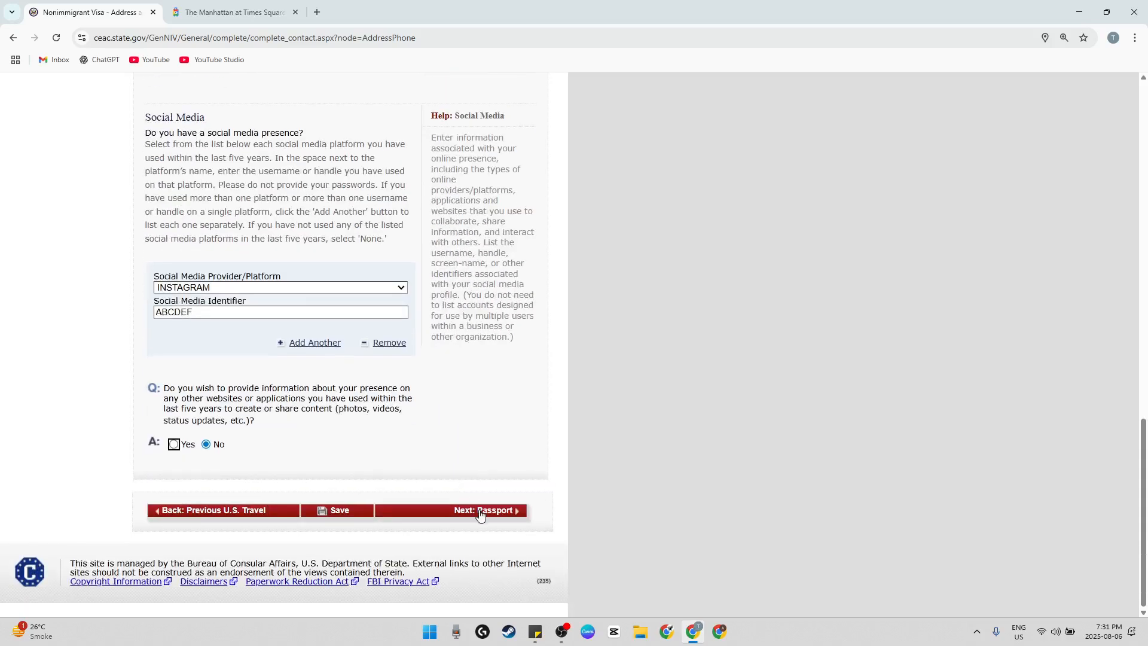
left_click(479, 513)
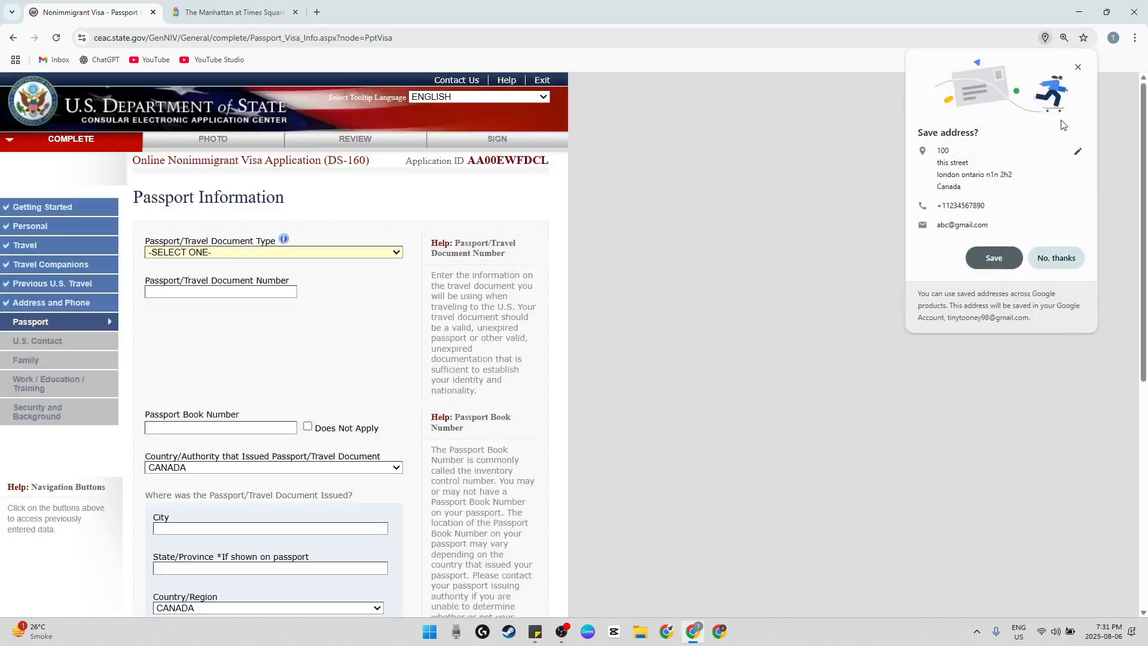
left_click(1075, 67)
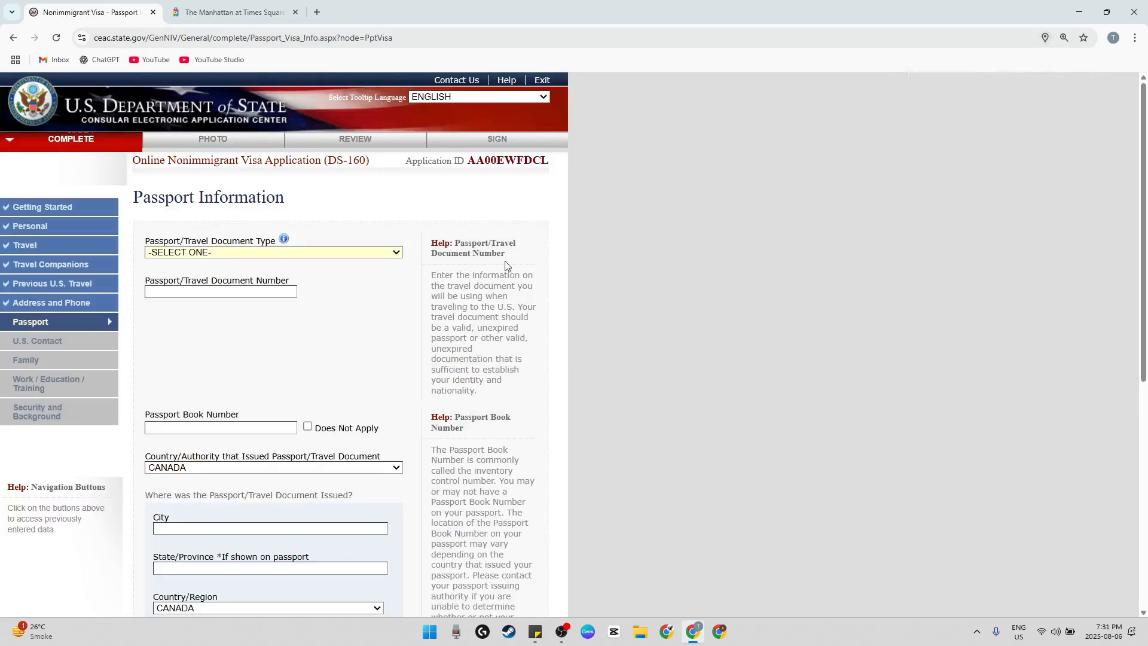
Set the passport document type to REGULAR, enter the passport number, and mark the passport book number as Does Not Apply
scroll(389, 281, "down", 1)
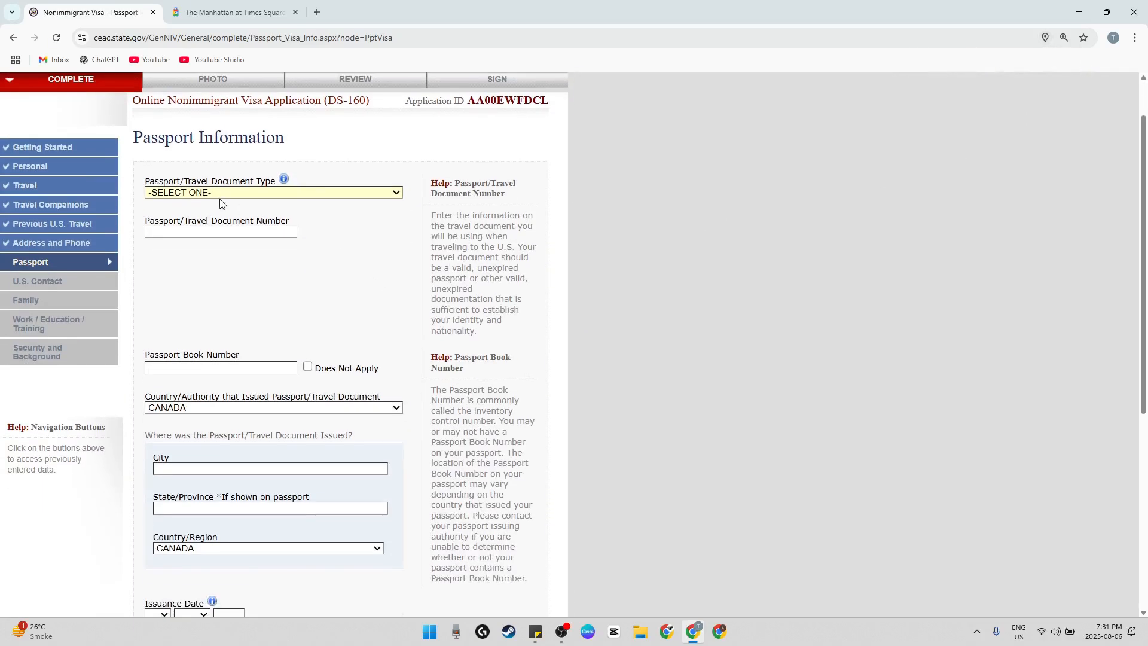
left_click(220, 195)
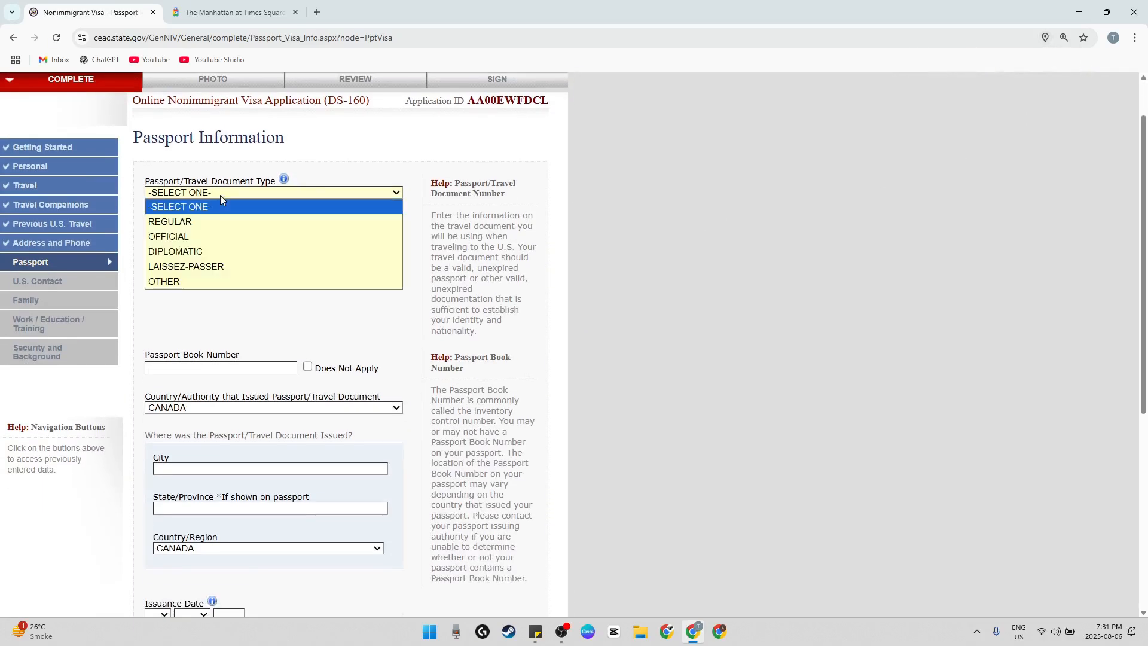
left_click(194, 222)
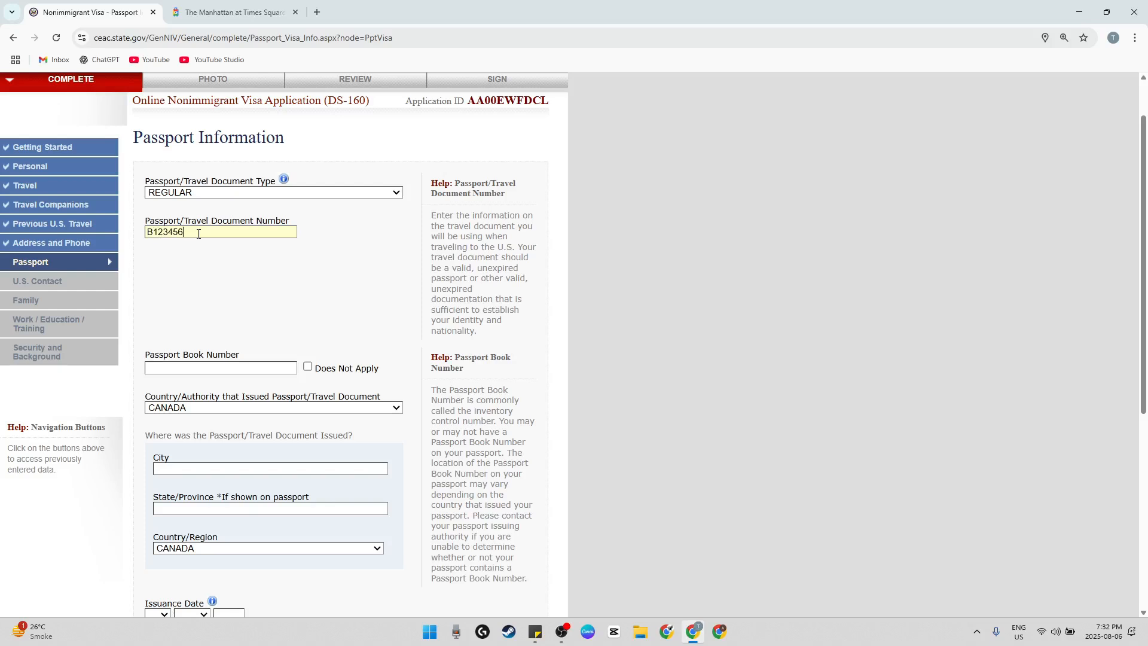
scroll(304, 287, "down", 1)
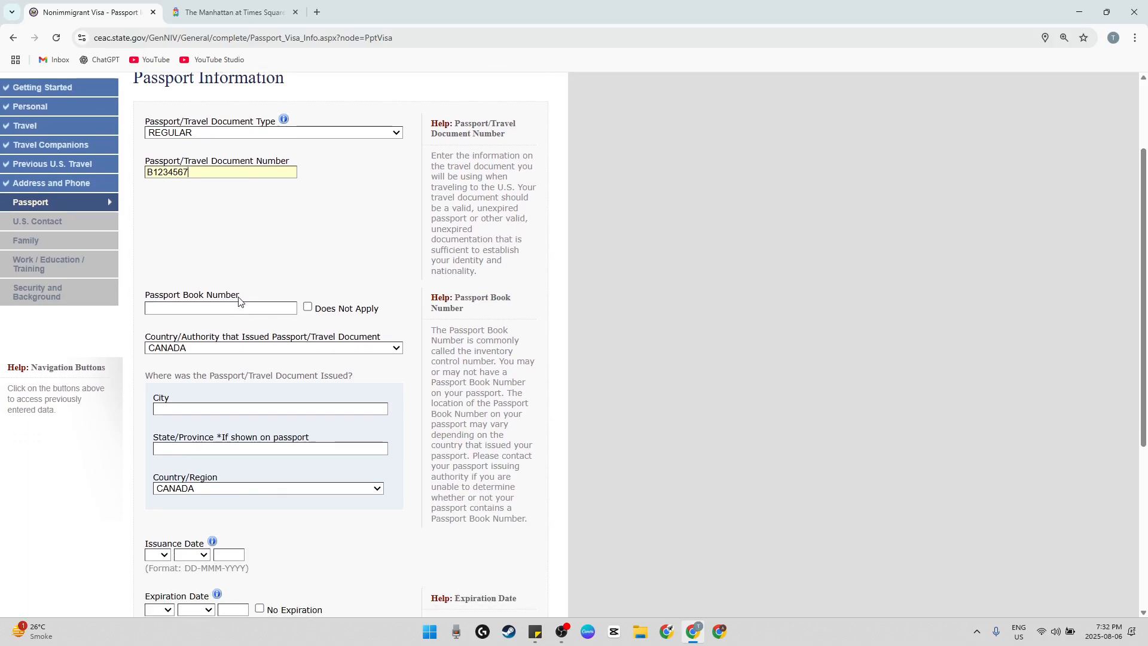
left_click(308, 307)
Set the country that issued the passport to INDIA
scroll(348, 296, "down", 2)
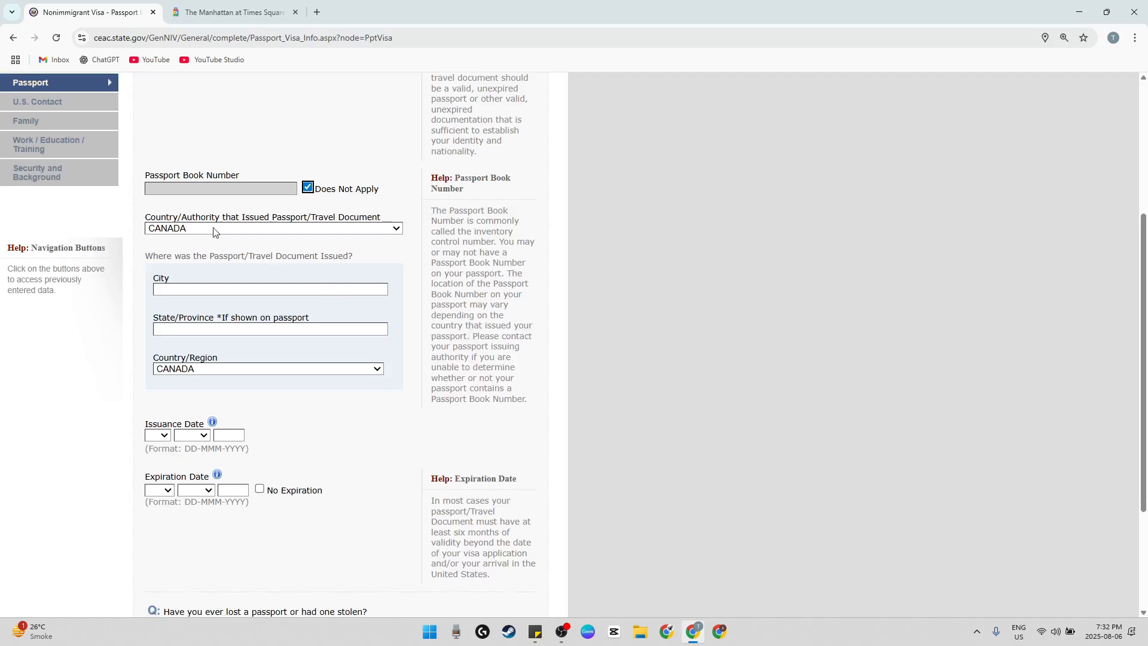
left_click(311, 230)
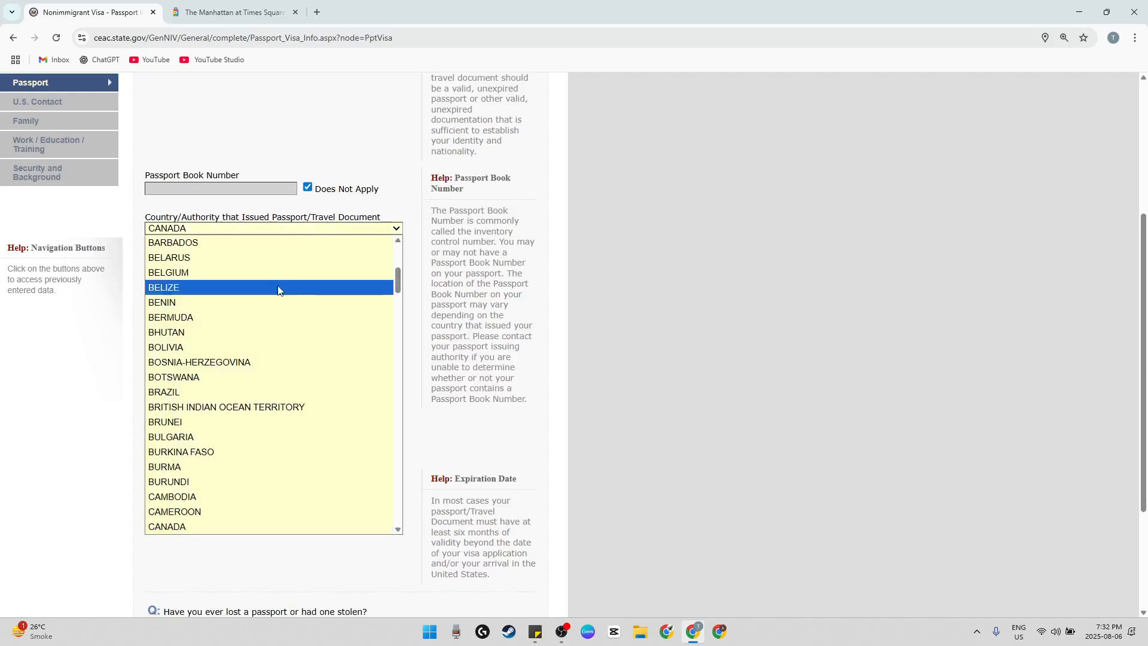
scroll(277, 287, "up", 5)
scroll(277, 290, "down", 7)
scroll(276, 291, "up", 5)
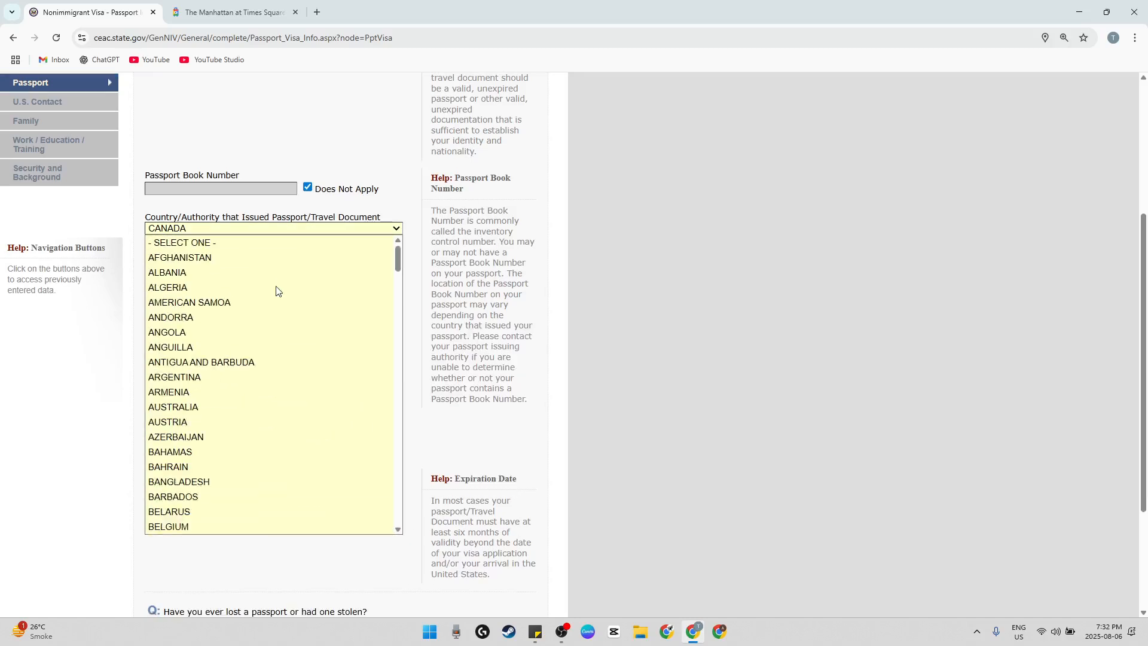
scroll(328, 351, "down", 5)
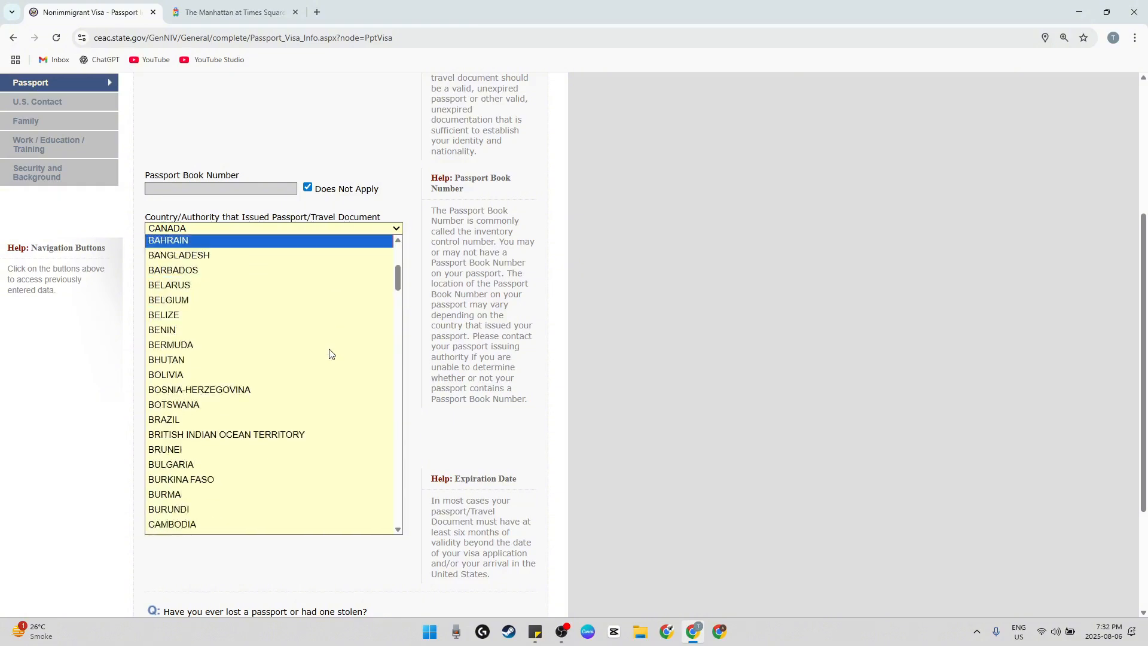
key("i")
scroll(245, 370, "down", 3)
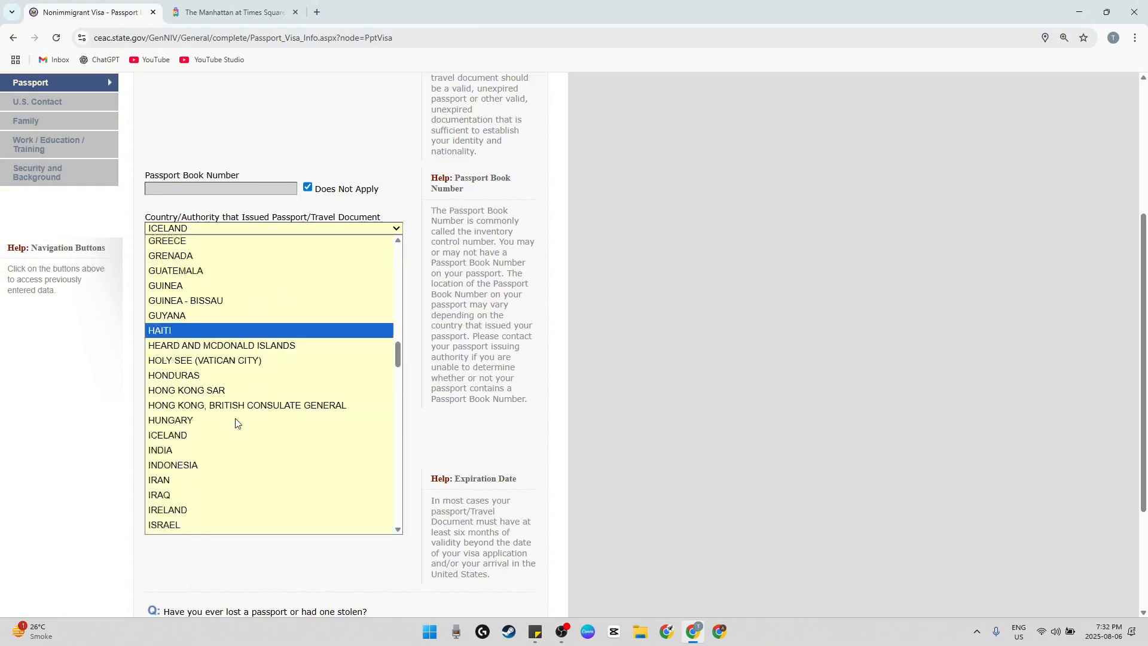
left_click(203, 418)
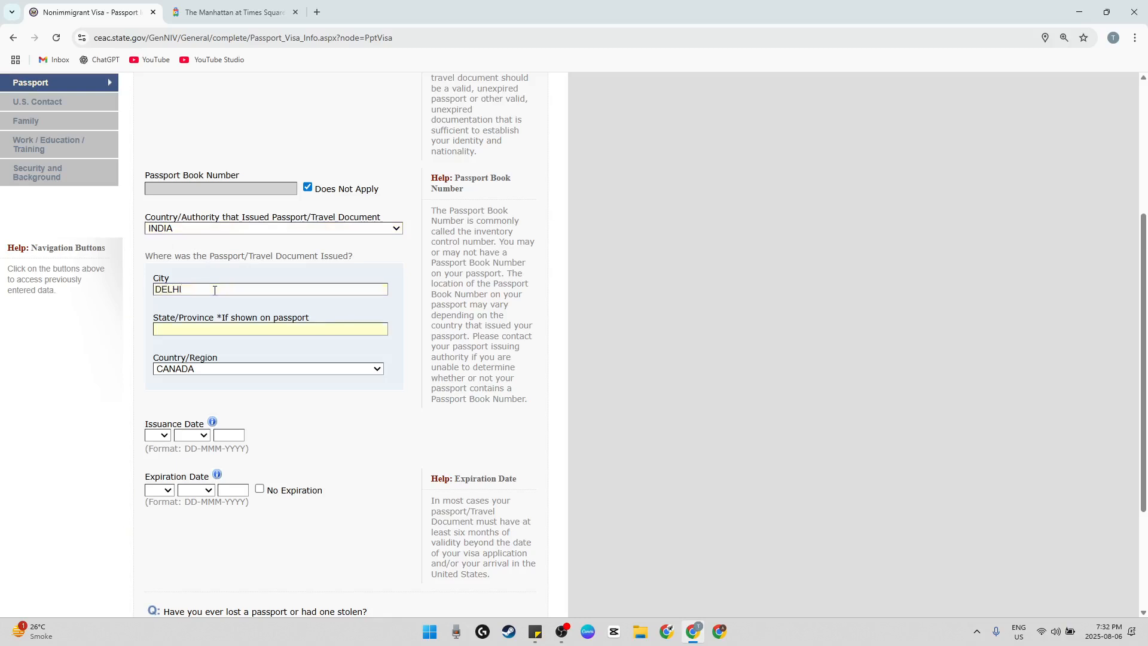
Enter DELHI as the passport's city and state of issue, with INDIA as the country of issue
type("DELi")
left_click(227, 368)
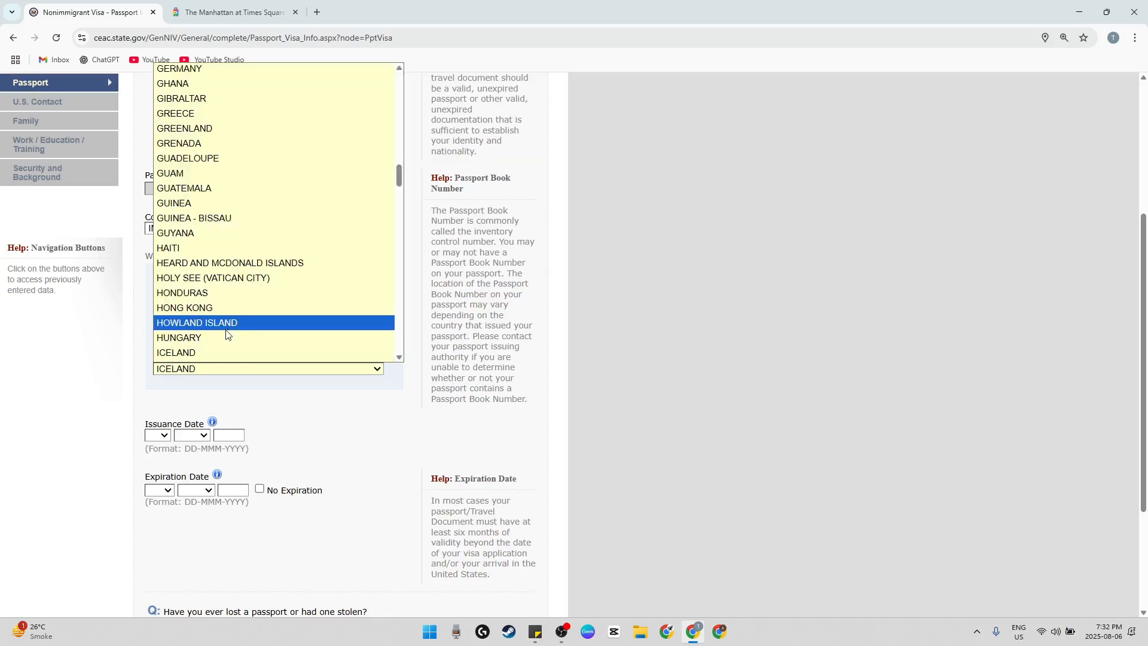
scroll(215, 299, "down", 2)
left_click(202, 312)
Set the passport issuance date to 01-JAN-2025
left_click(159, 435)
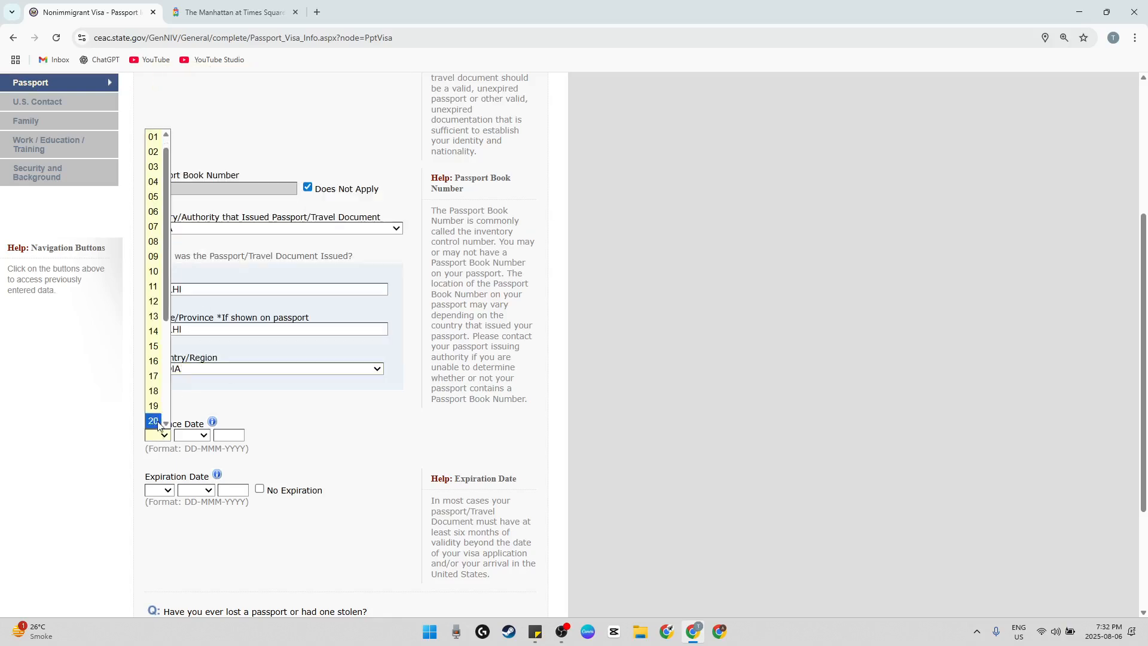
left_click(153, 151)
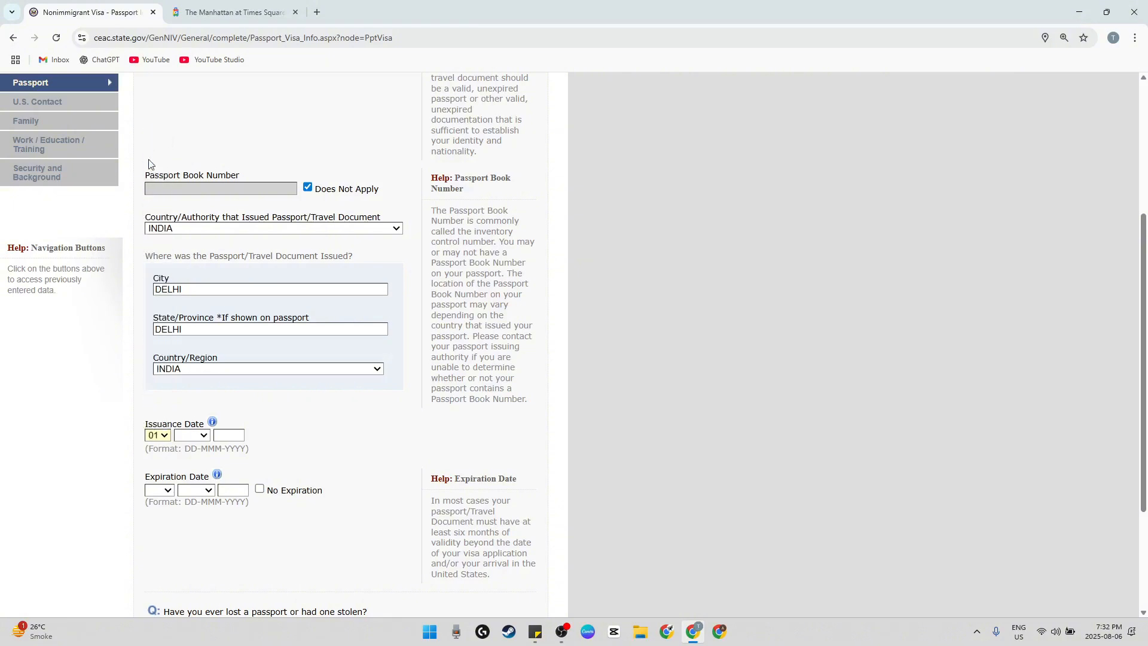
left_click(203, 436)
left_click(182, 257)
left_click(233, 432)
type("2025")
Set the passport expiration date to 01-JAN-2030
left_click(162, 490)
left_click(153, 206)
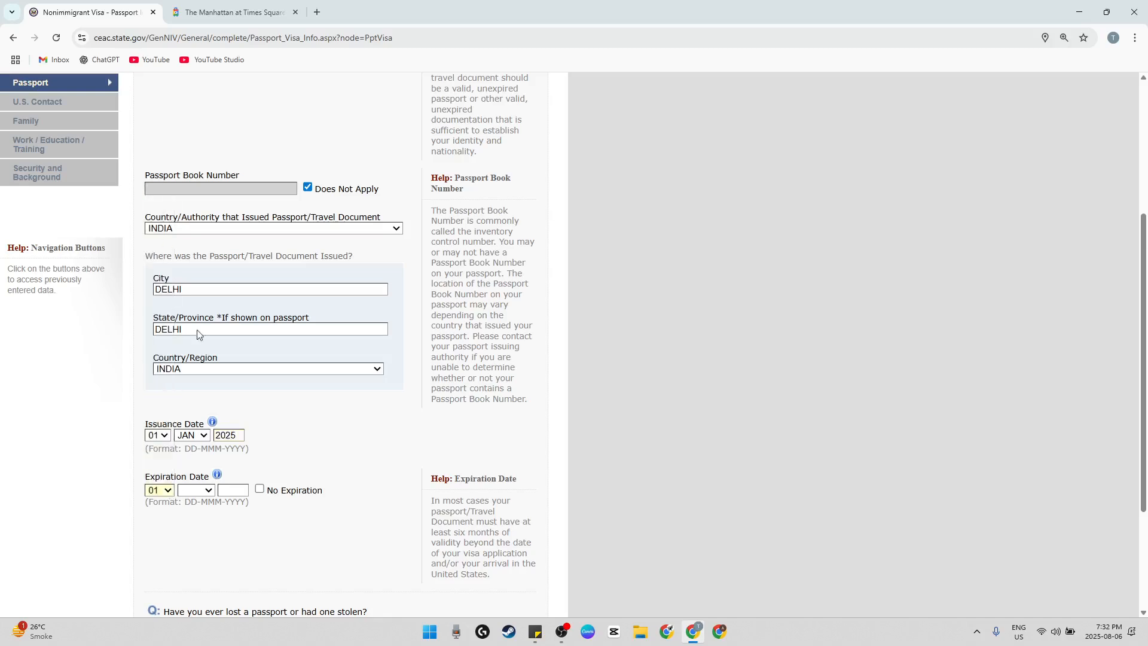
left_click(200, 495)
left_click(190, 312)
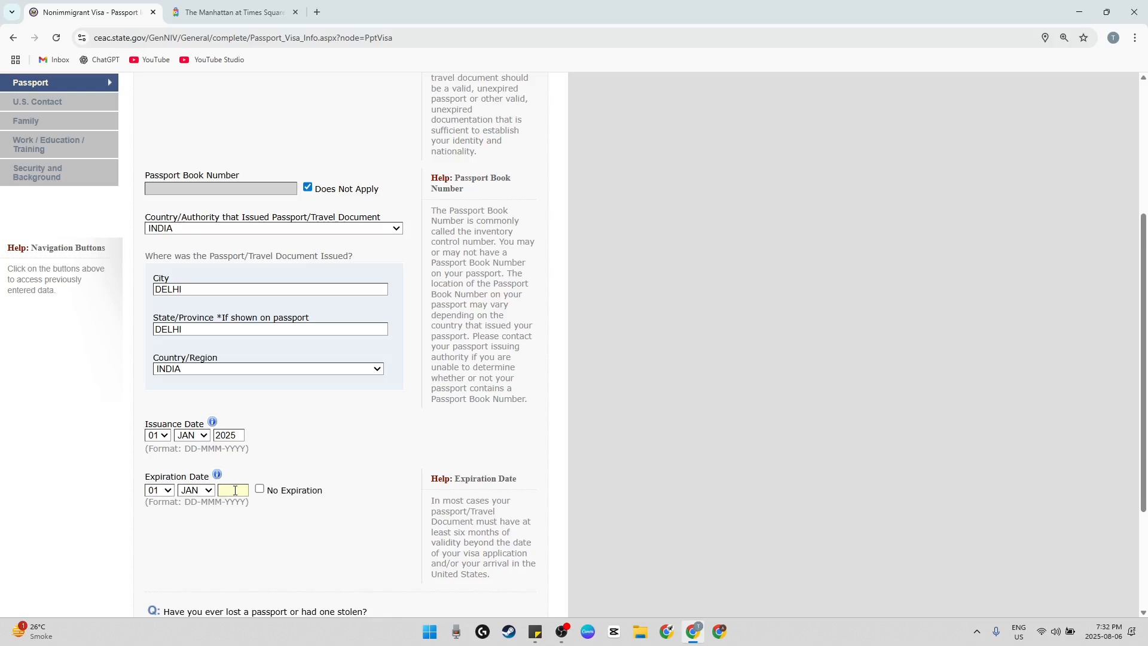
left_click(306, 460)
Answer No to ever having a passport lost or stolen, and continue to the U.S. Contact page
scroll(316, 461, "down", 3)
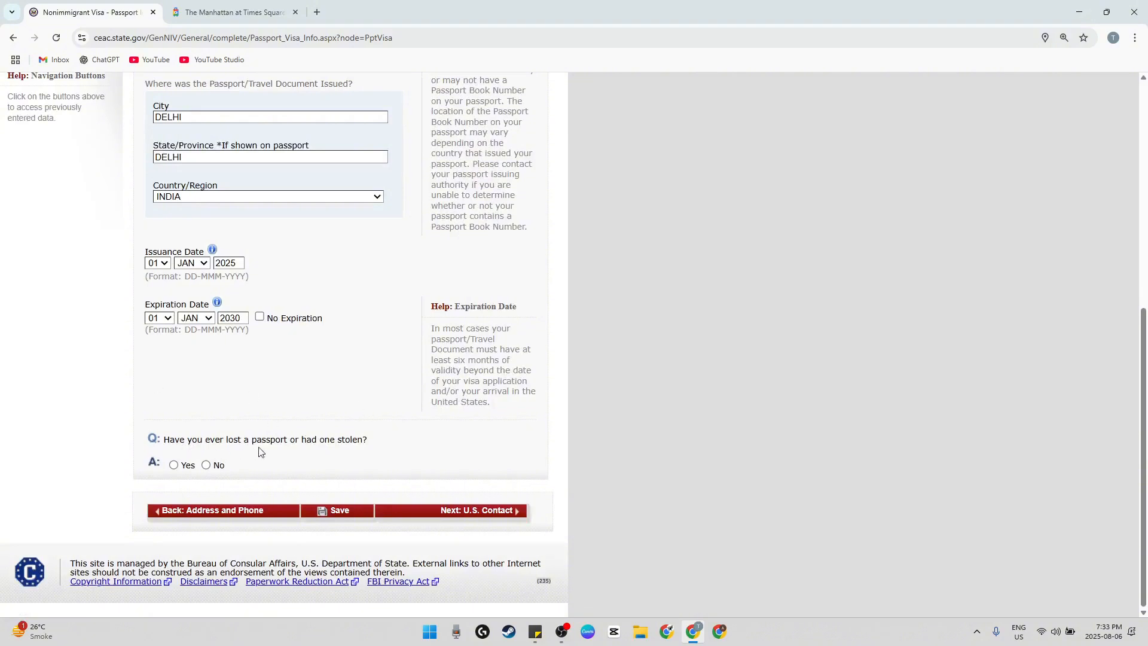
left_click(206, 465)
left_click(446, 511)
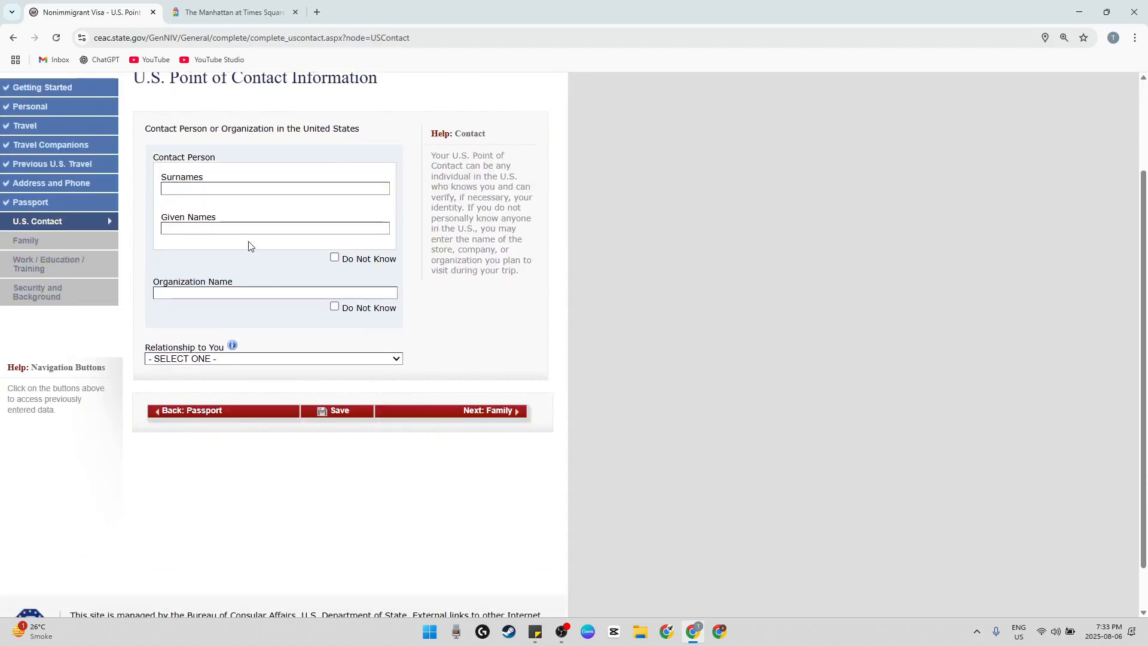
Mark the U.S. contact person's name as Do Not Know and try to continue to the Family page
left_click(347, 262)
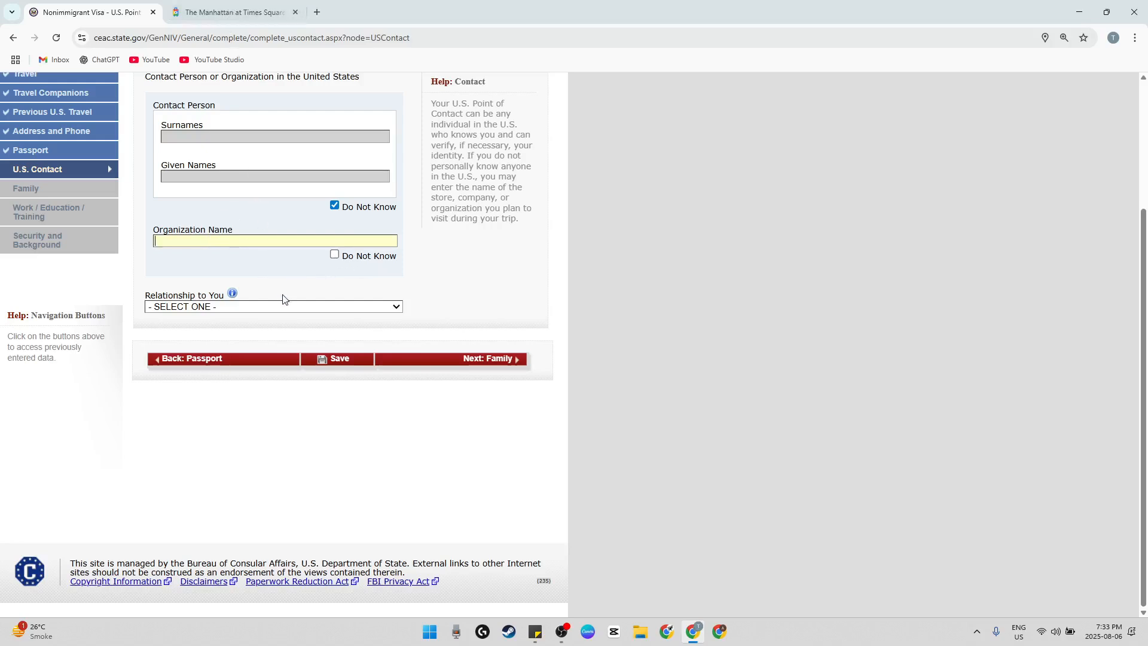
left_click(291, 307)
left_click(290, 308)
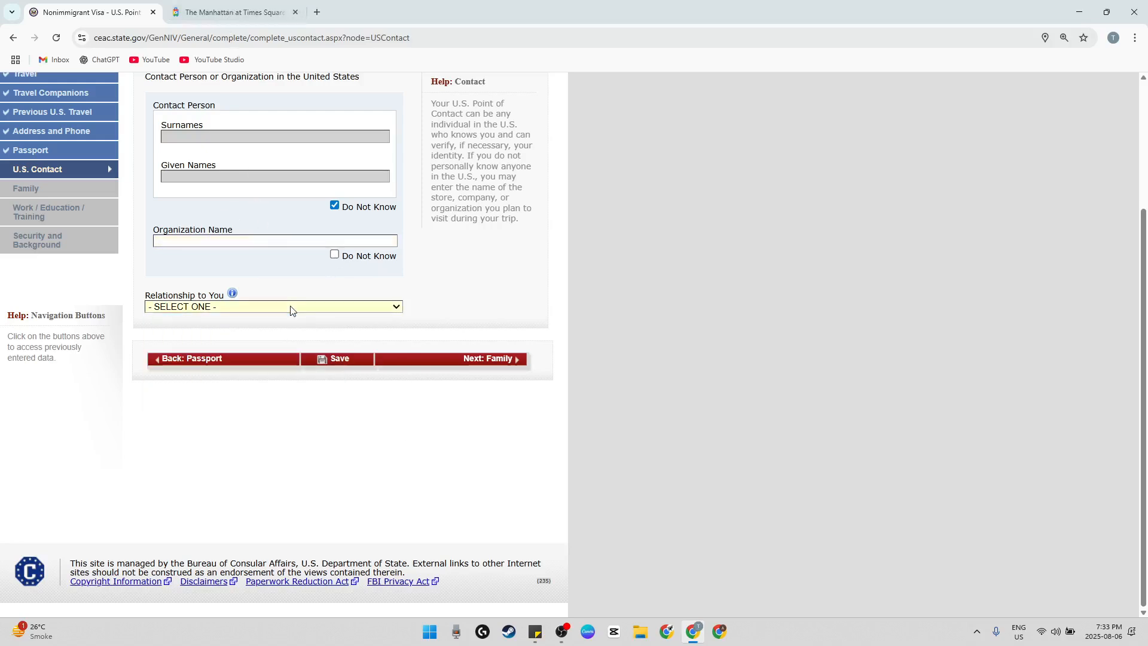
left_click(441, 361)
scroll(262, 267, "down", 3)
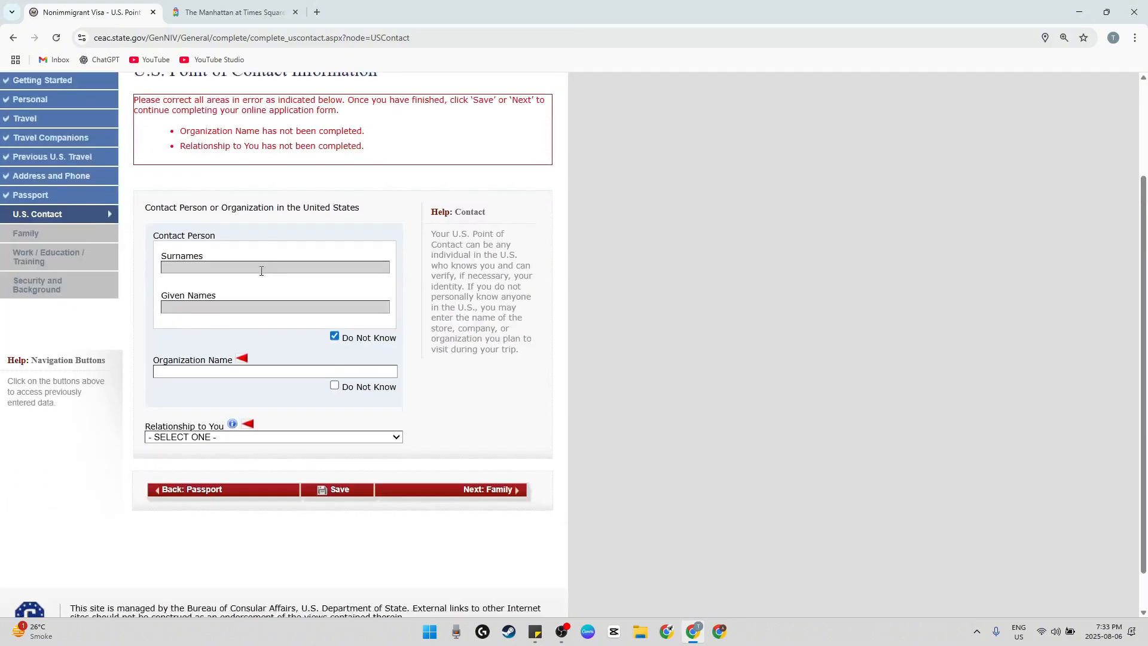
Copy the hotel name The Manhattan at Times Square Hotel from the hotel listing into the contact's Organization Name
left_click_drag(202, 322, 244, 320)
left_click(241, 12)
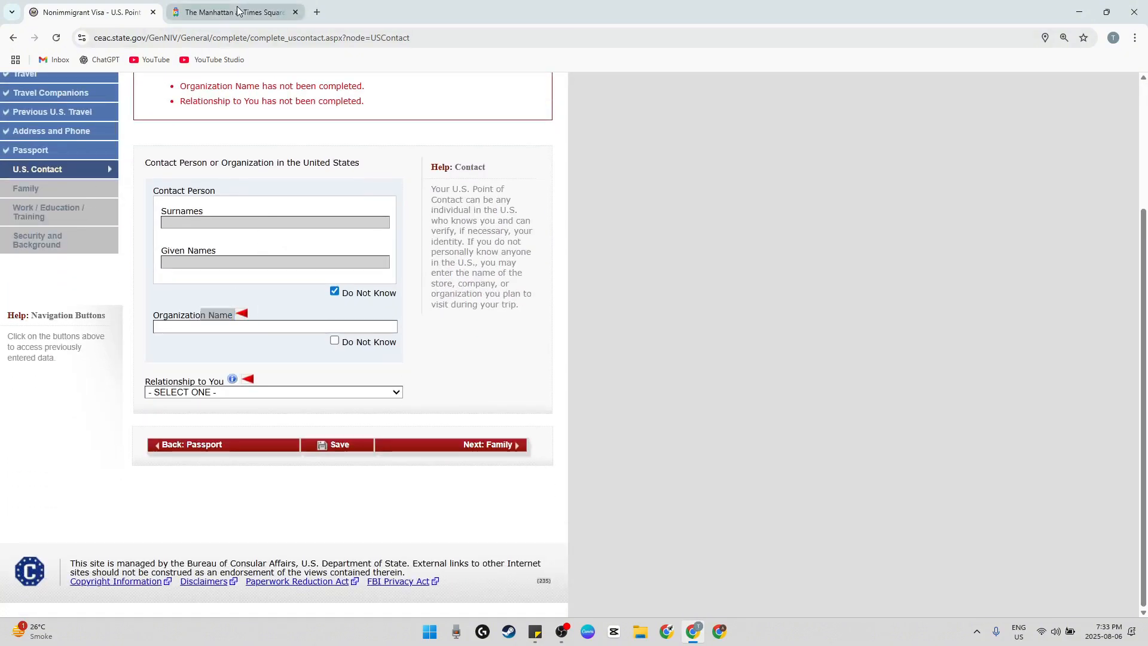
left_click_drag(222, 133, 379, 132)
left_click_drag(462, 131, 216, 130)
key("ctrl+c")
left_click(90, 13)
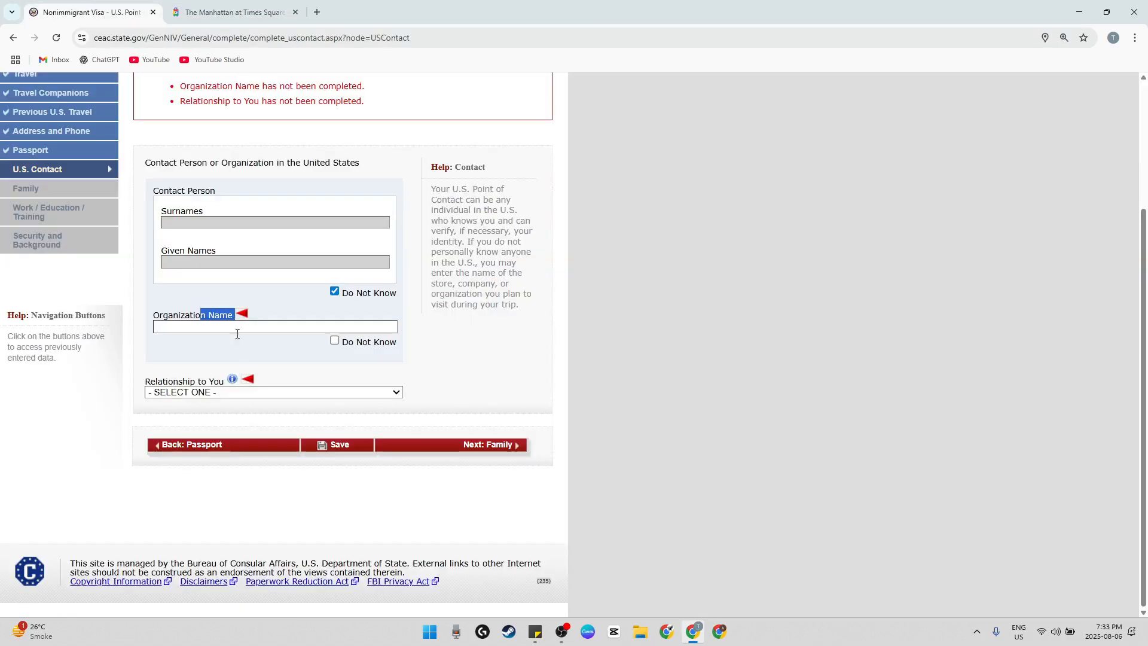
left_click(236, 326)
key("ctrl+v")
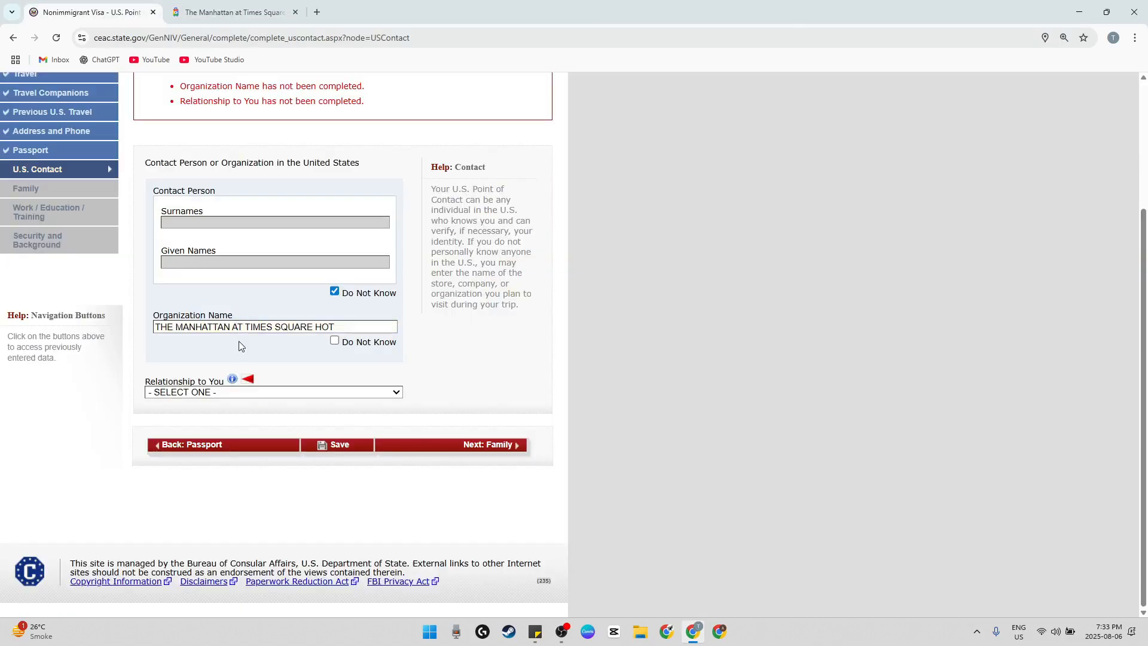
Set the U.S. contact's relationship to OTHER
left_click(265, 393)
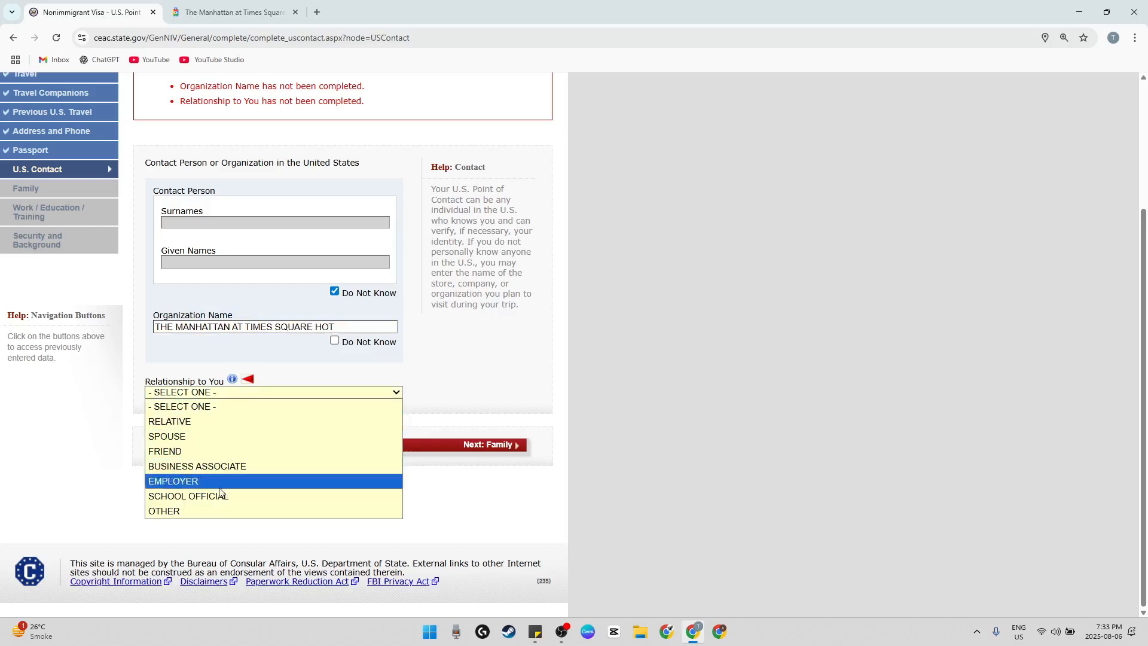
left_click(186, 511)
scroll(245, 485, "down", 6)
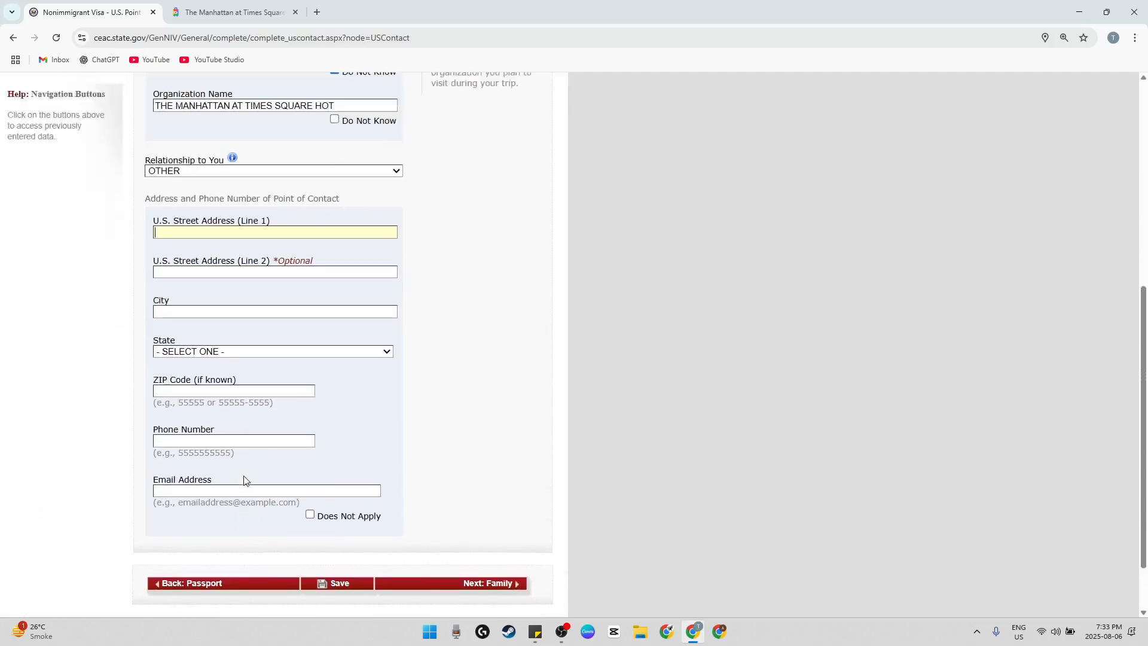
Copy the hotel's street address from the hotel listing into line 1 of the contact's U.S. street address
scroll(205, 286, "up", 1)
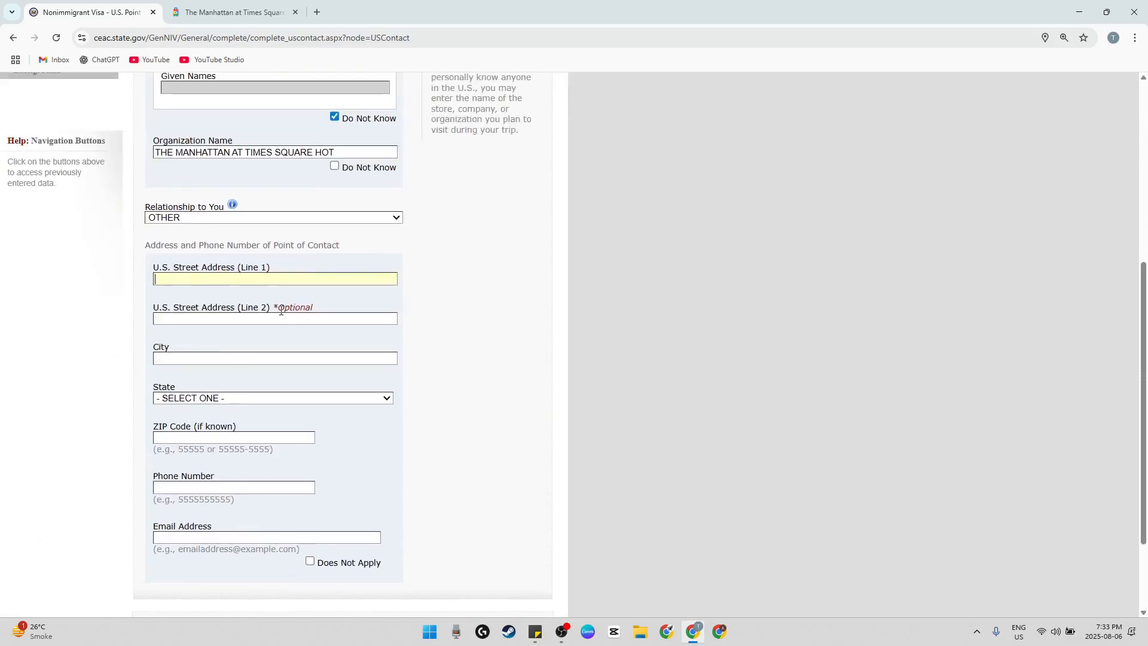
scroll(281, 308, "down", 2)
scroll(285, 312, "up", 2)
left_click(263, 13)
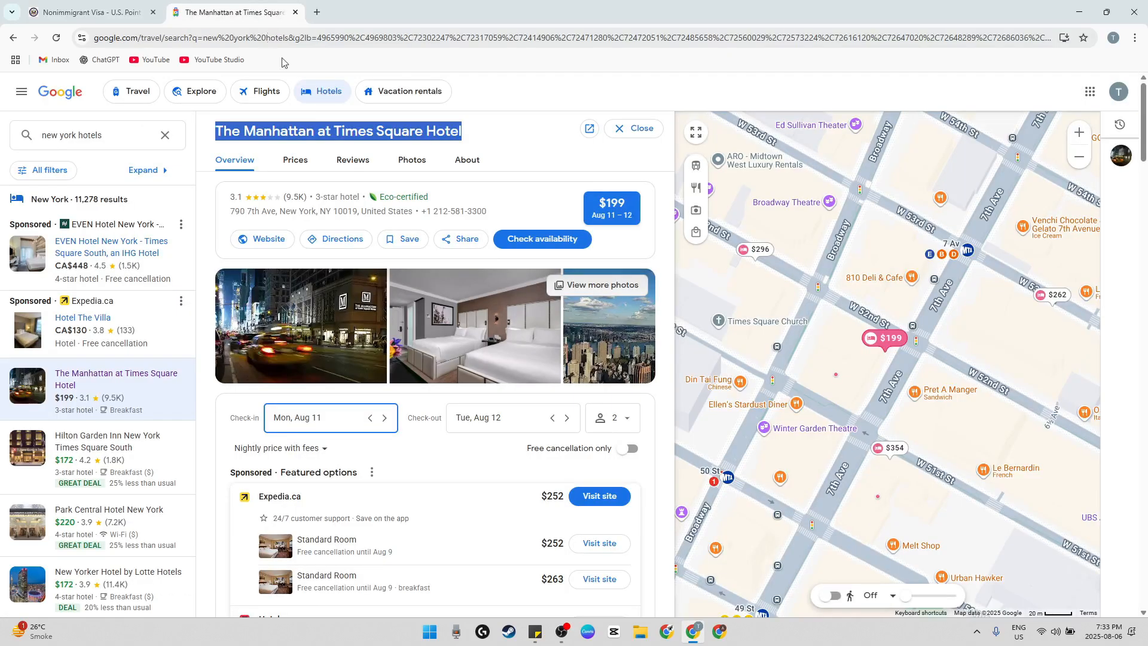
left_click_drag(230, 211, 272, 213)
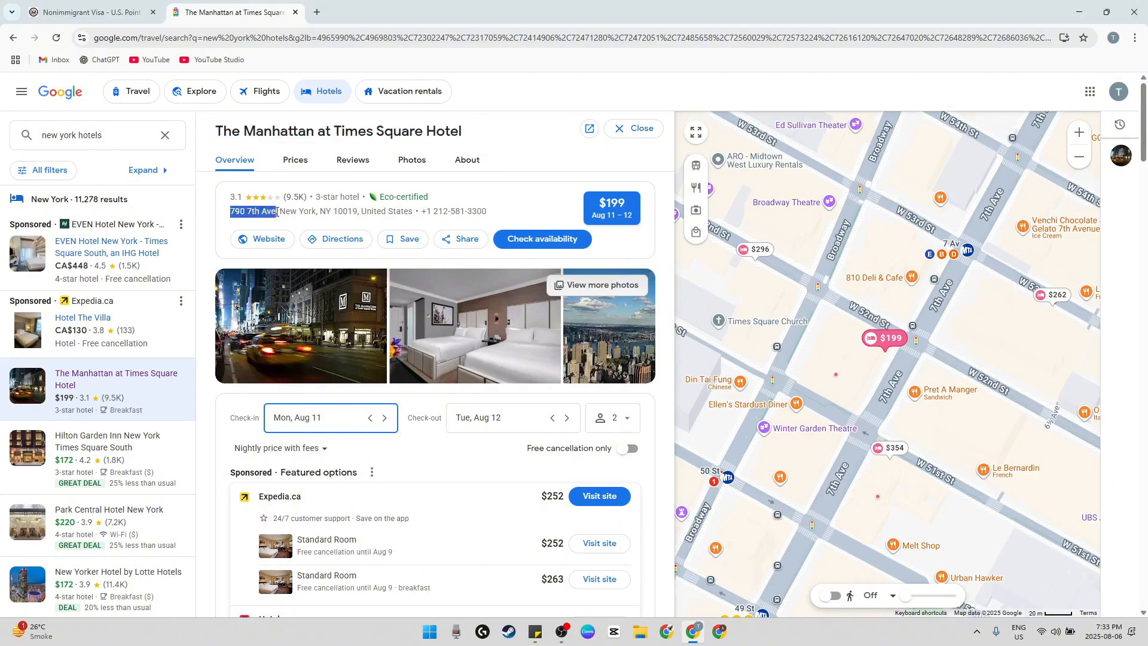
left_click(119, 12)
key("ctrl+v")
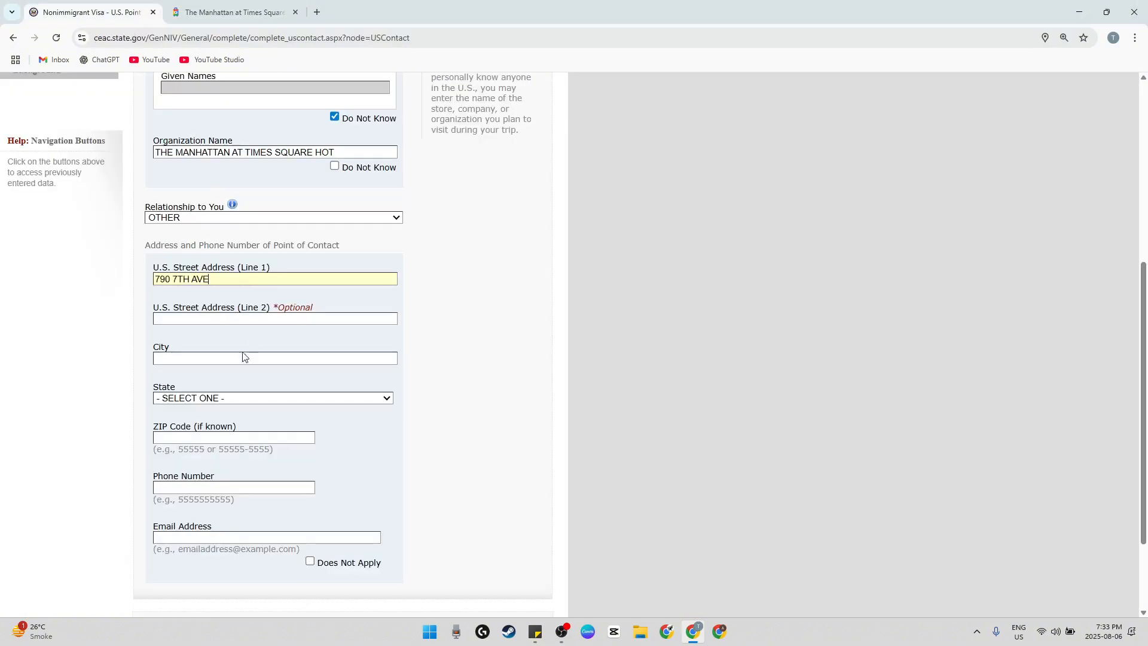
Copy the hotel's city, New York, from the listing into the contact's city, and set the state to NEW YORK
key("ctrl+Tab")
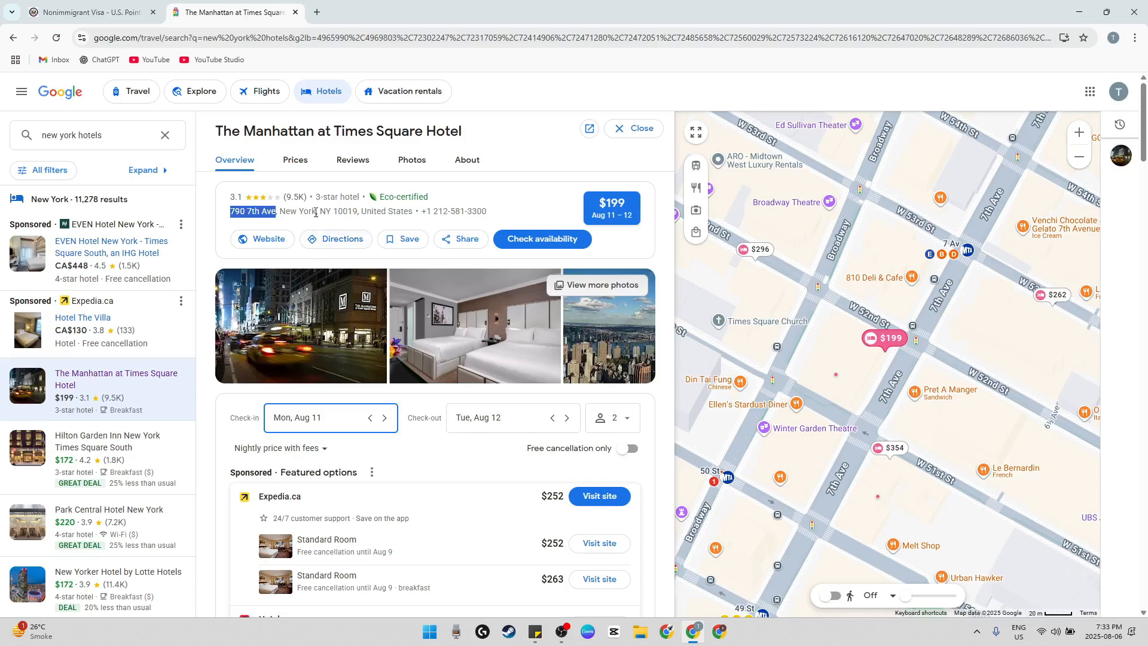
left_click_drag(279, 211, 313, 214)
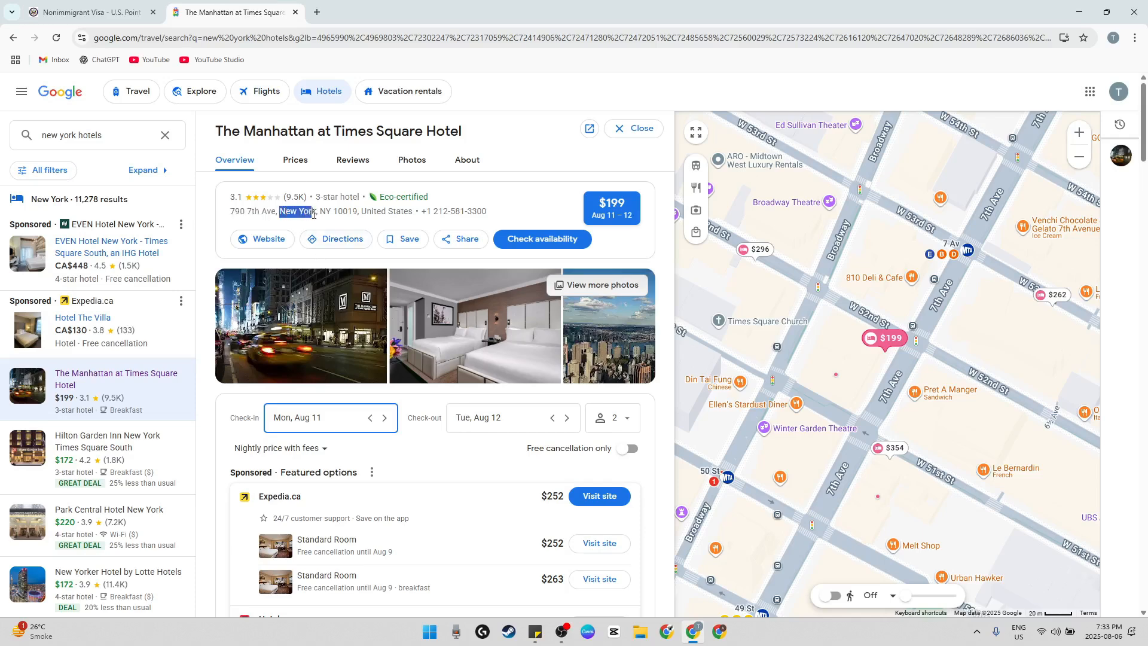
left_click(127, 9)
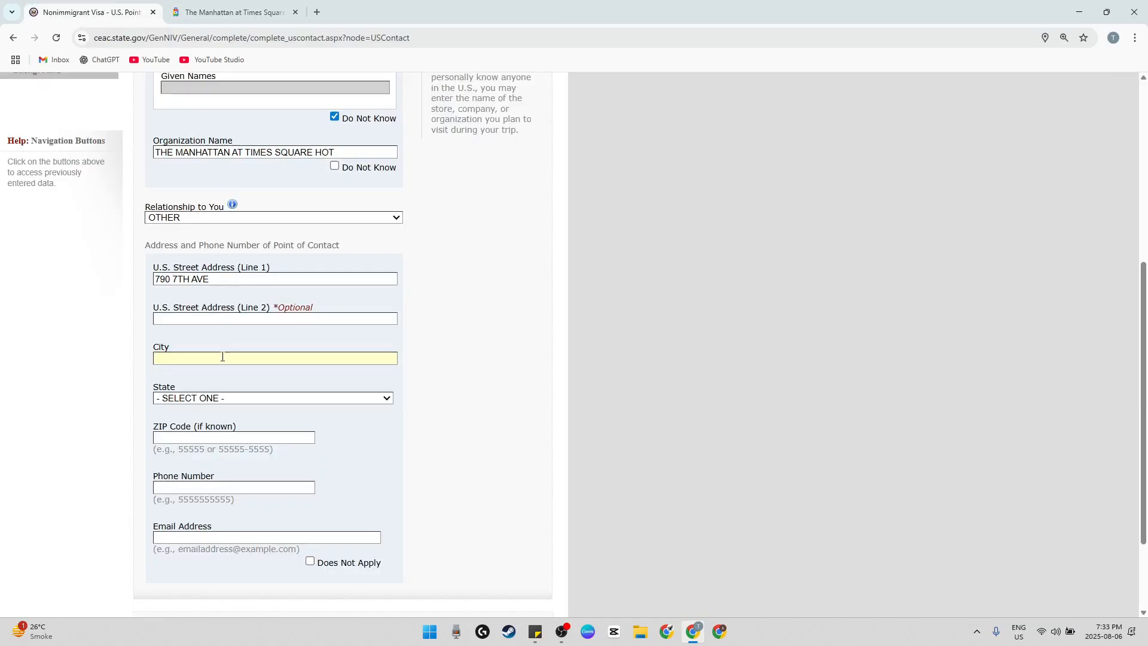
type("NEW YORK")
left_click(226, 398)
scroll(223, 377, "down", 8)
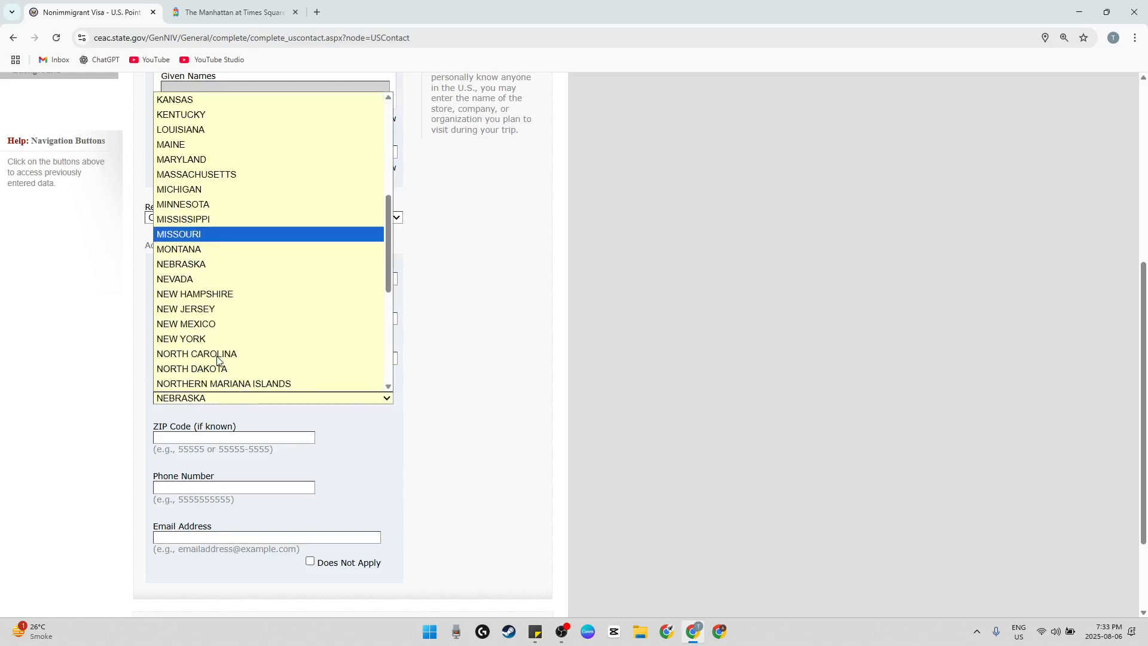
left_click(219, 338)
scroll(260, 393, "down", 1)
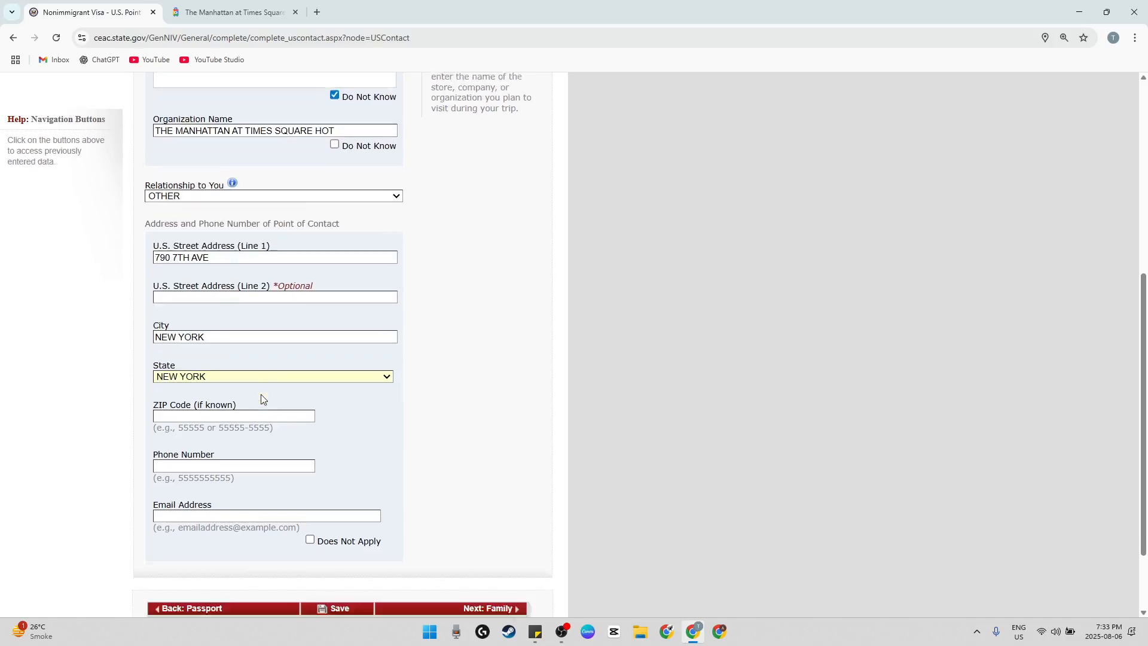
Copy the hotel's ZIP code from the hotel listing into the contact's ZIP Code
scroll(260, 395, "down", 1)
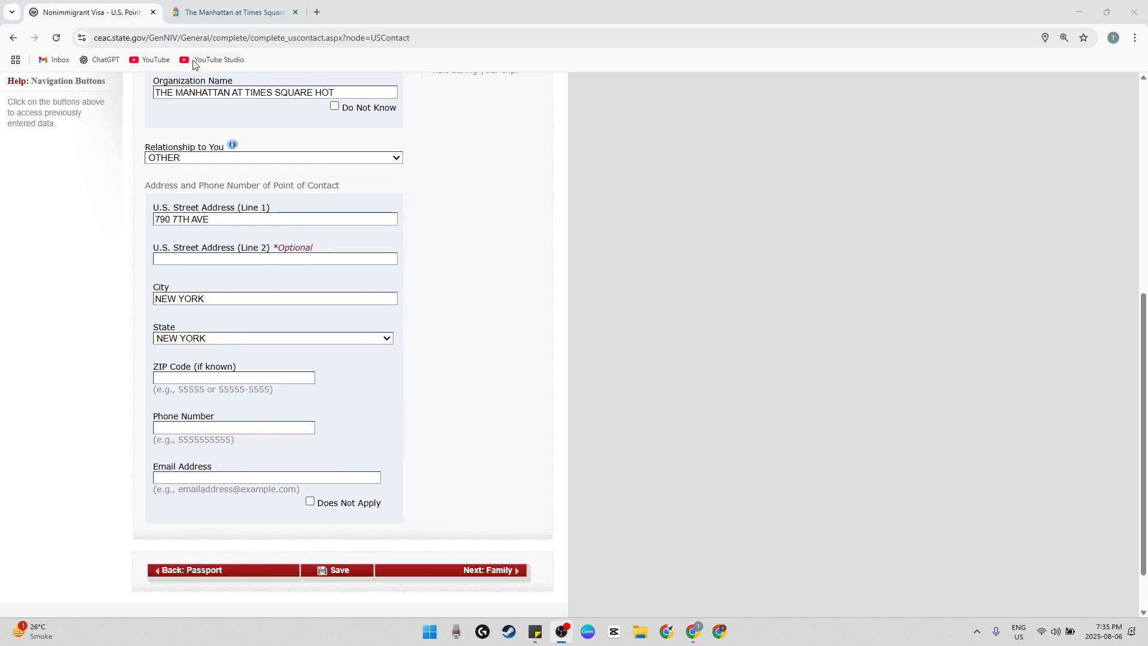
left_click(232, 12)
double_click(345, 212)
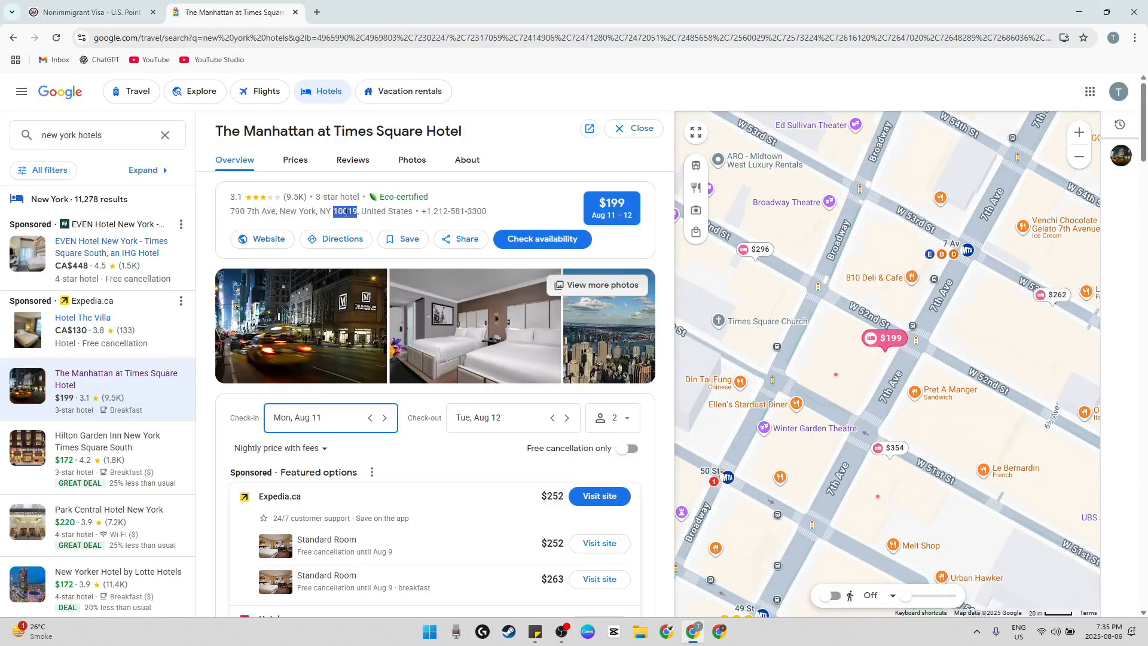
left_click(110, 5)
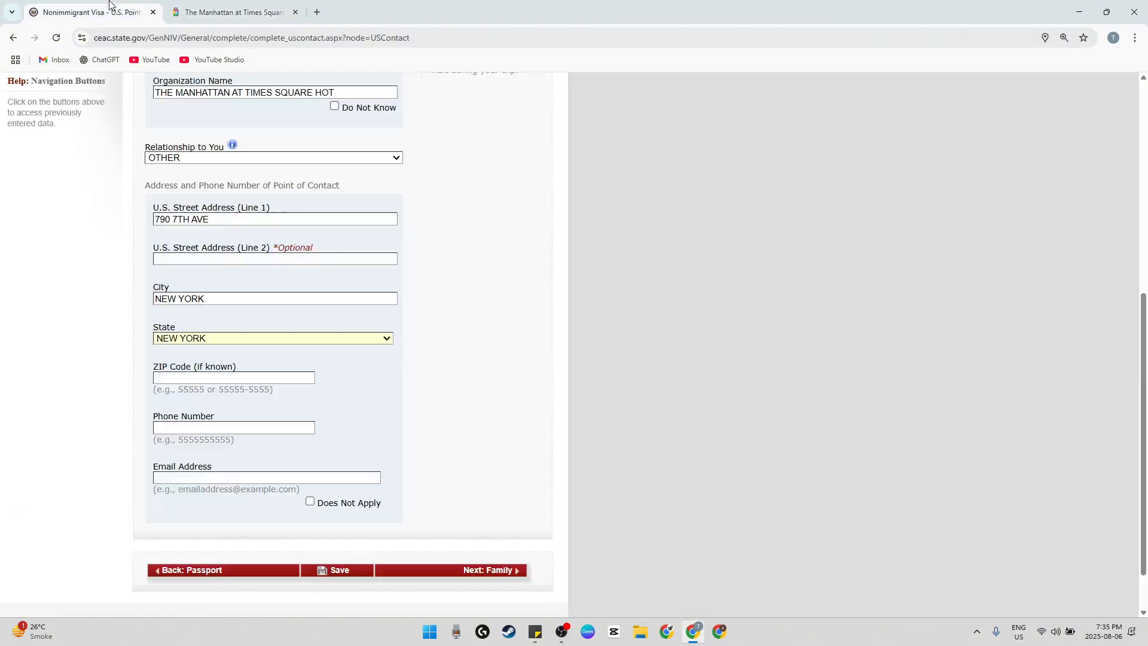
left_click(223, 377)
type("10019")
Copy the hotel's phone number without the country code into the contact's Phone Number and remove its hyphens
left_click(217, 12)
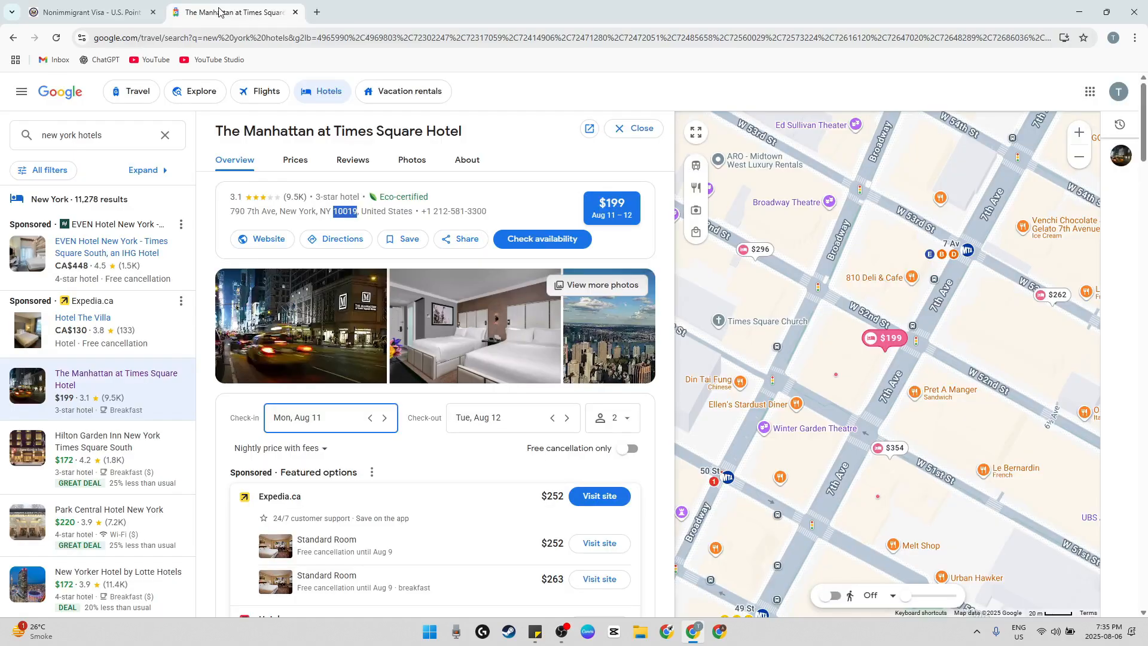
left_click_drag(493, 222, 430, 215)
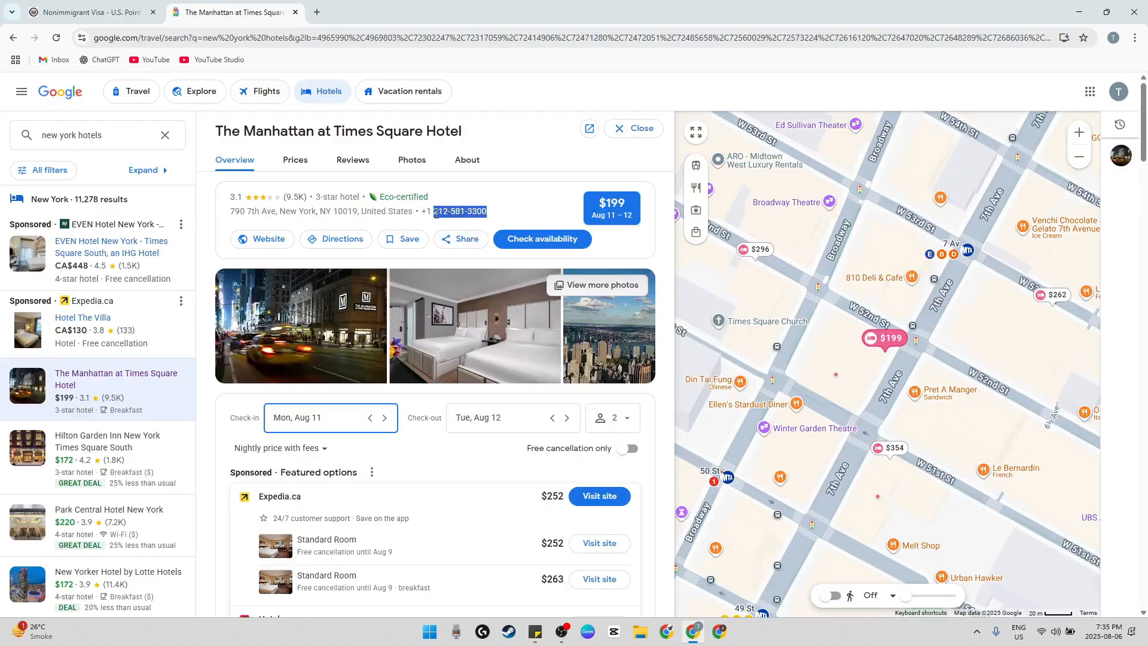
key("ctrl+c")
left_click(95, 12)
key("ctrl+v")
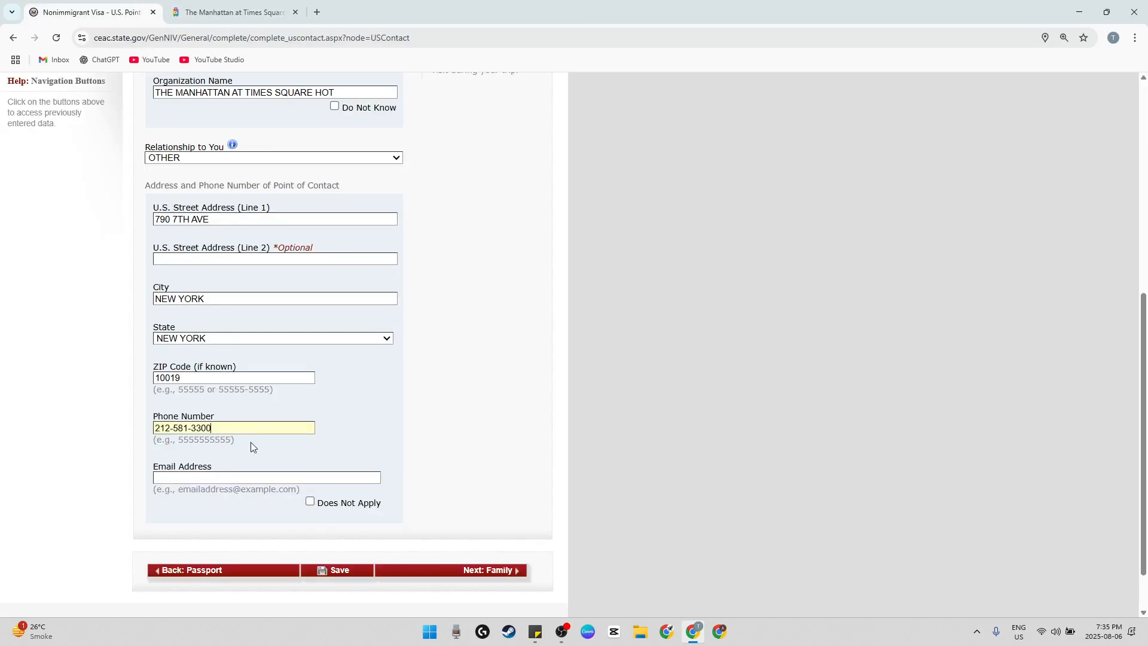
key("BackSpace")
key("BackSpace")
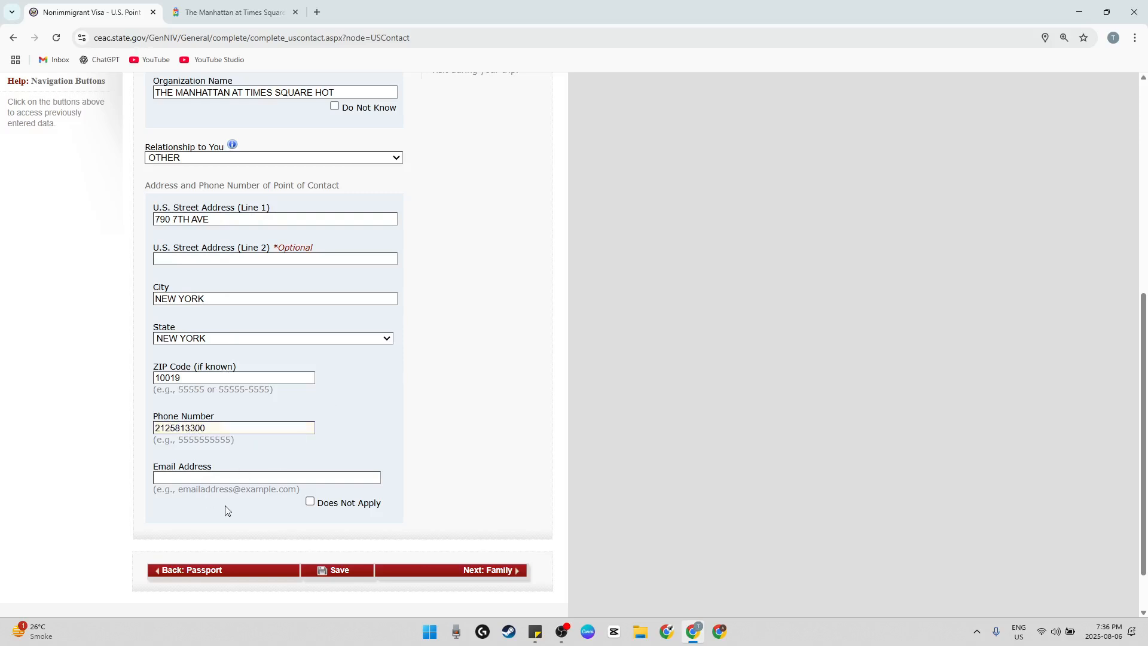
Mark the contact's email address as Does Not Apply and continue to the Family page, dismissing the browser's offer to save the address
left_click(310, 502)
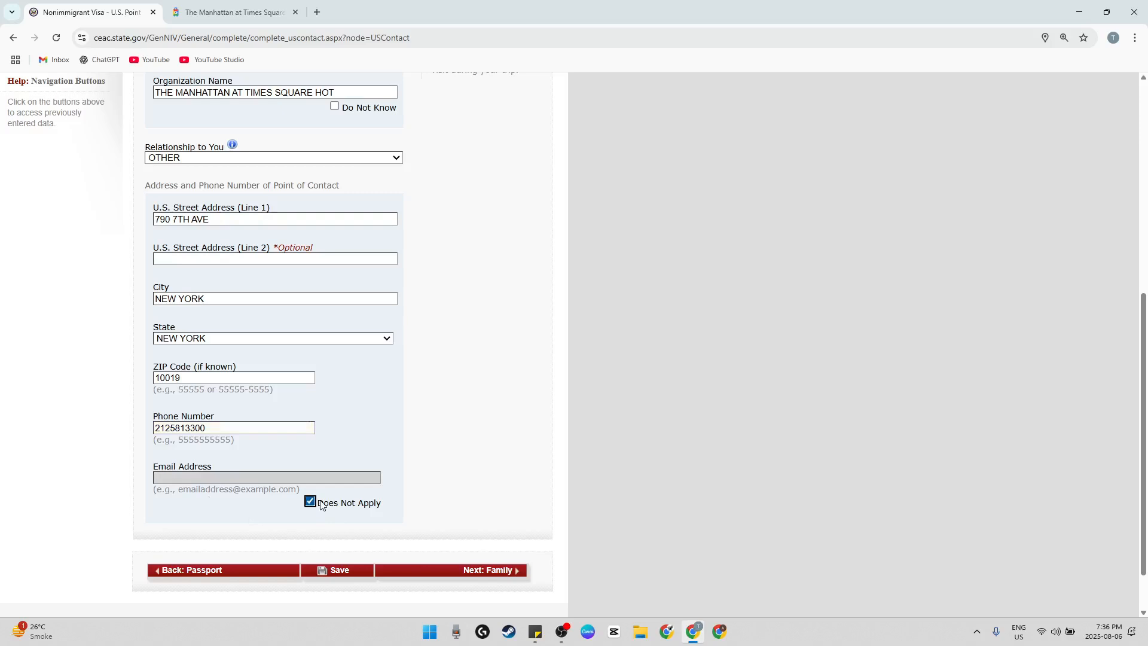
left_click(478, 570)
scroll(478, 574, "down", 1)
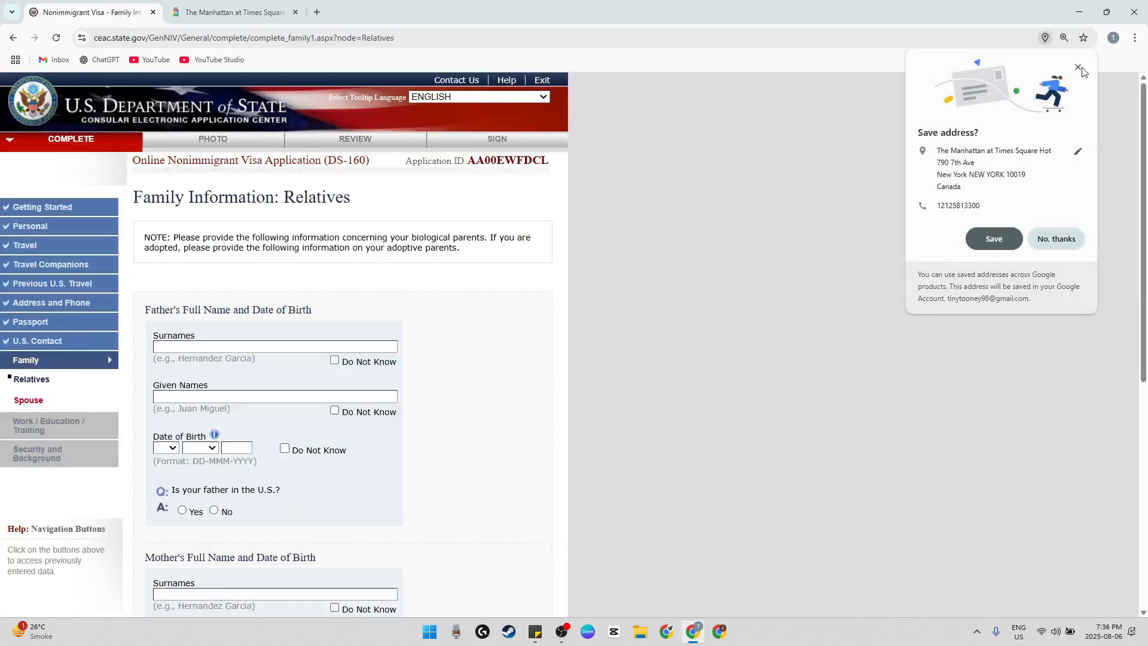
left_click(1078, 66)
Enter the father's surnames and given names
scroll(490, 255, "down", 1)
scroll(490, 254, "down", 1)
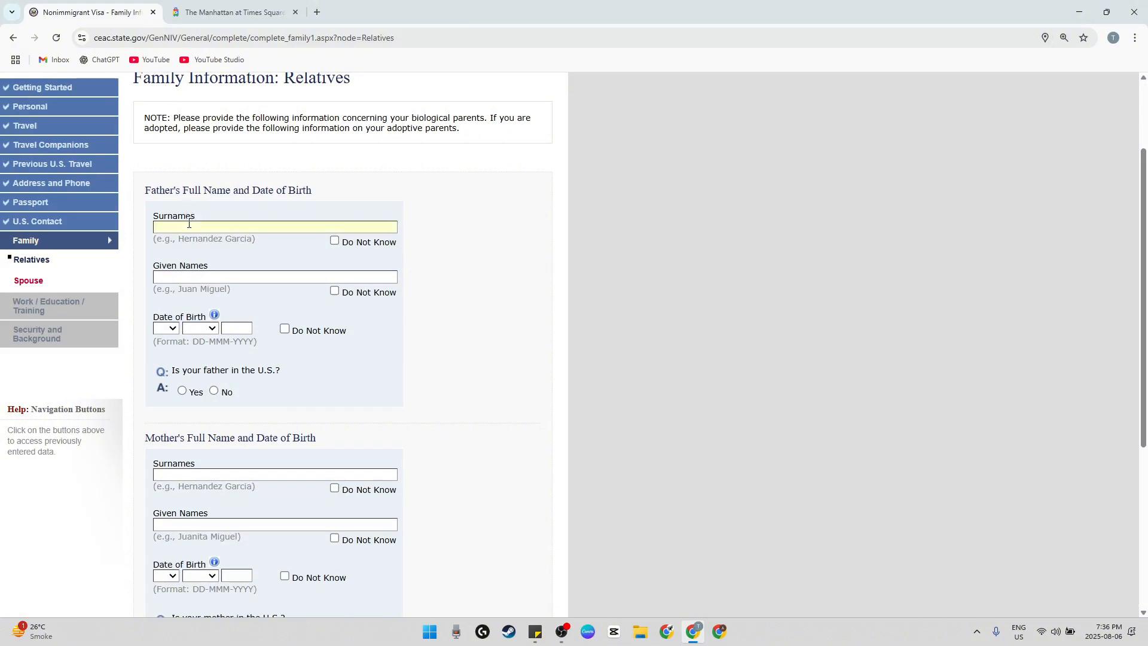
left_click(189, 223)
type("ABC")
key("Tab")
key("Tab")
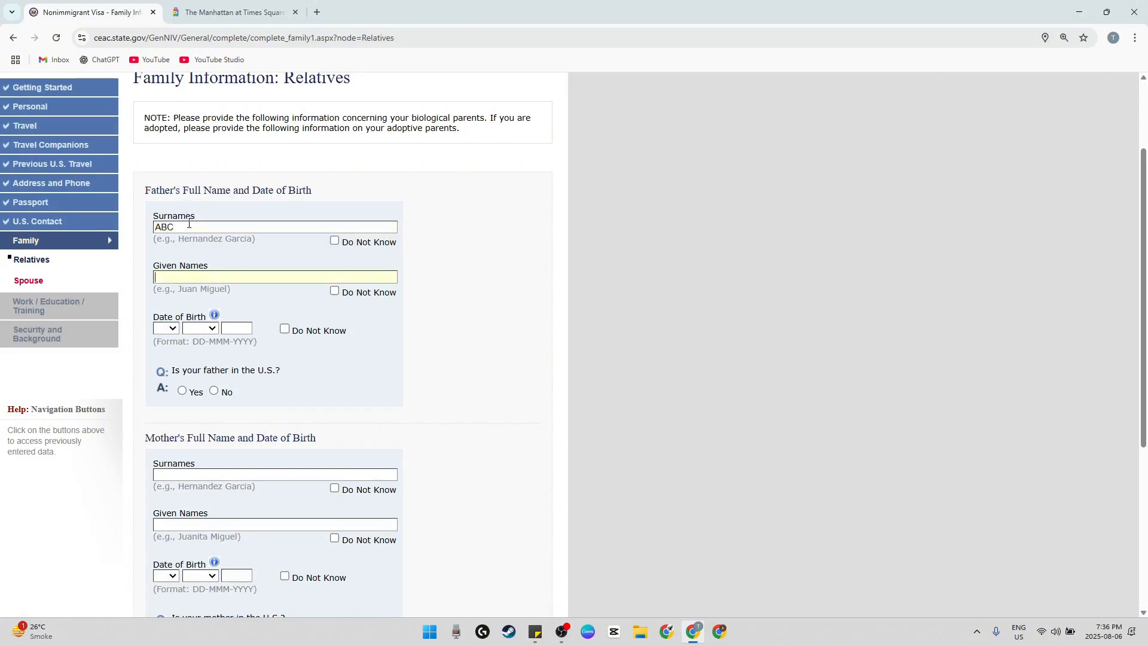
type("DEF")
Enter the father's date of birth and answer No to him being in the U.S
left_click(167, 328)
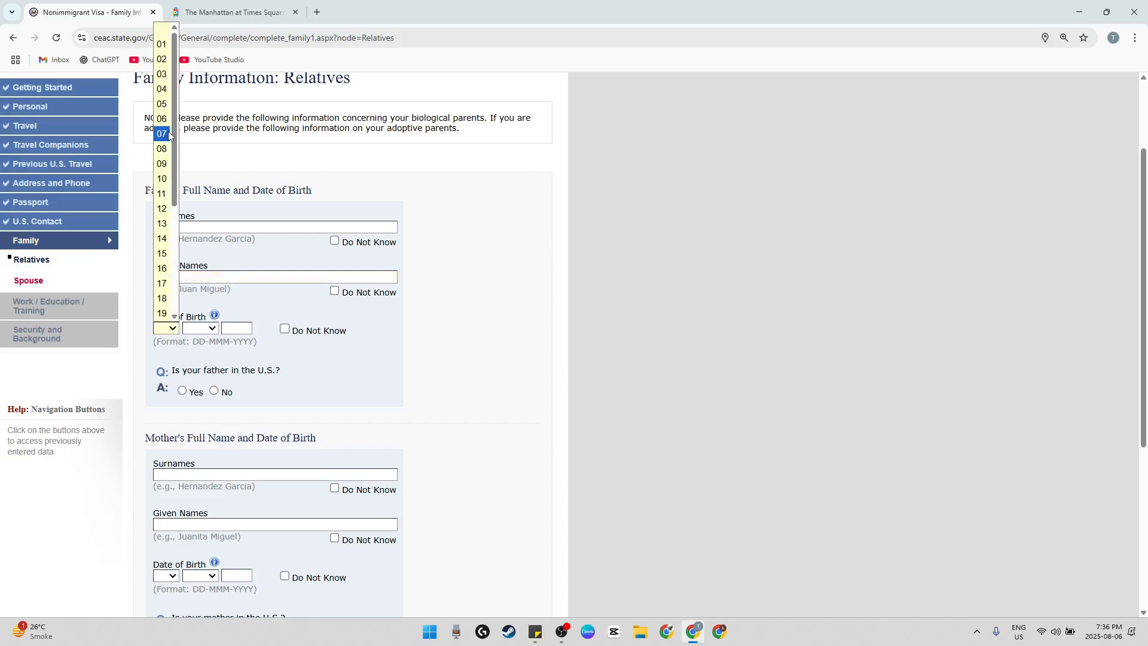
left_click(160, 46)
left_click(213, 328)
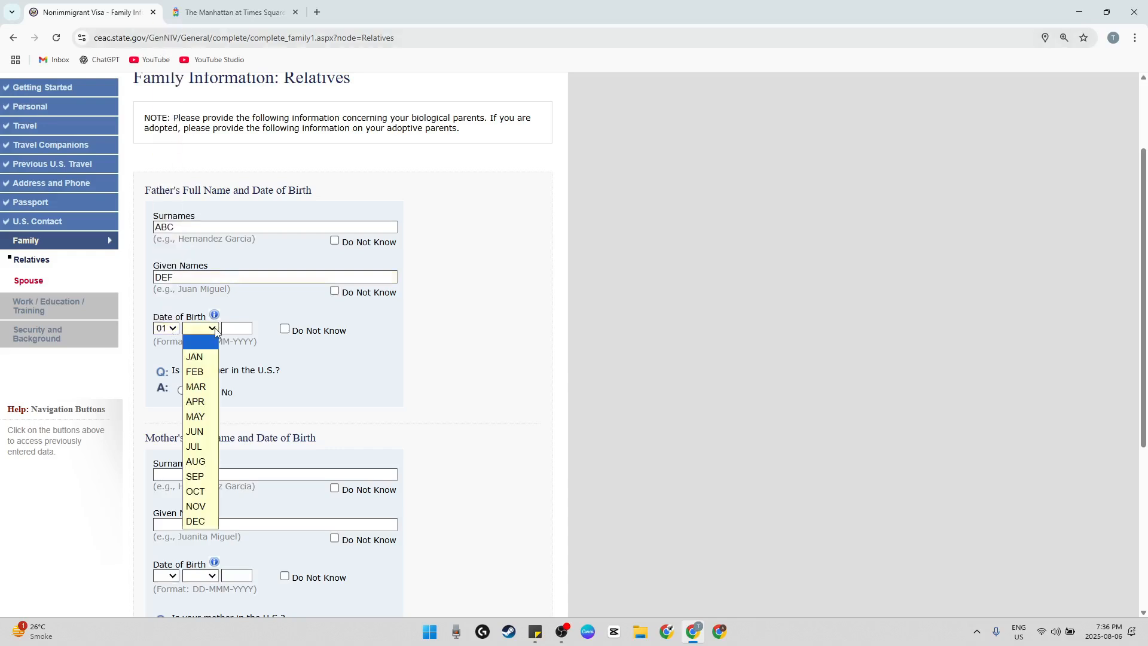
left_click(201, 357)
left_click(231, 328)
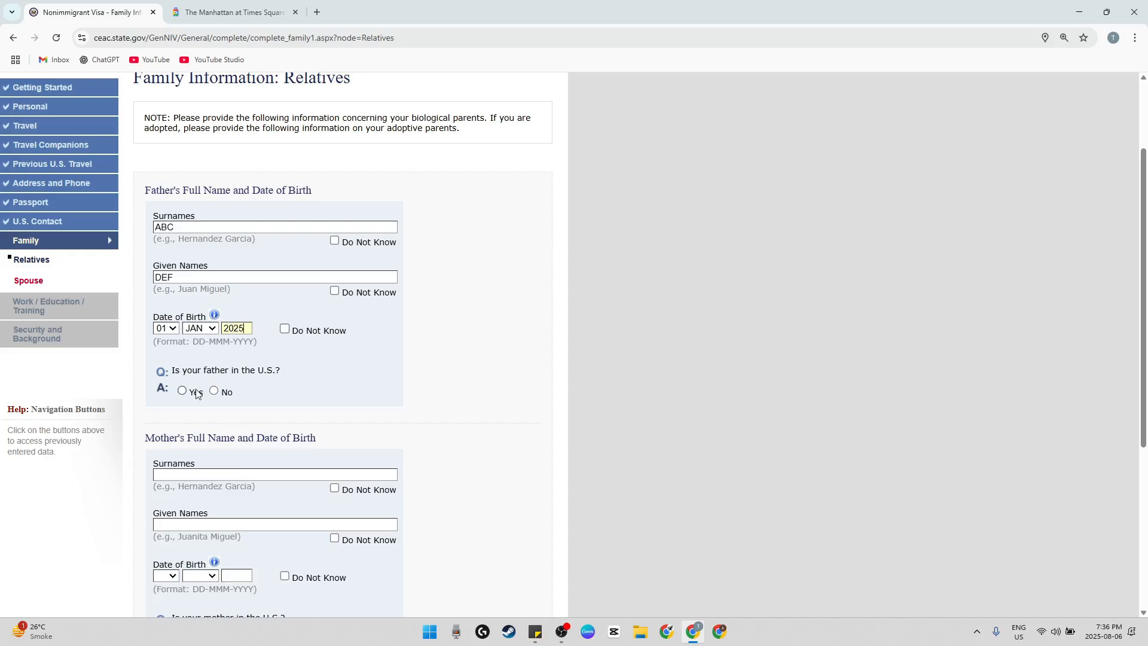
left_click(214, 391)
Enter the mother's surnames and given names
scroll(299, 414, "down", 3)
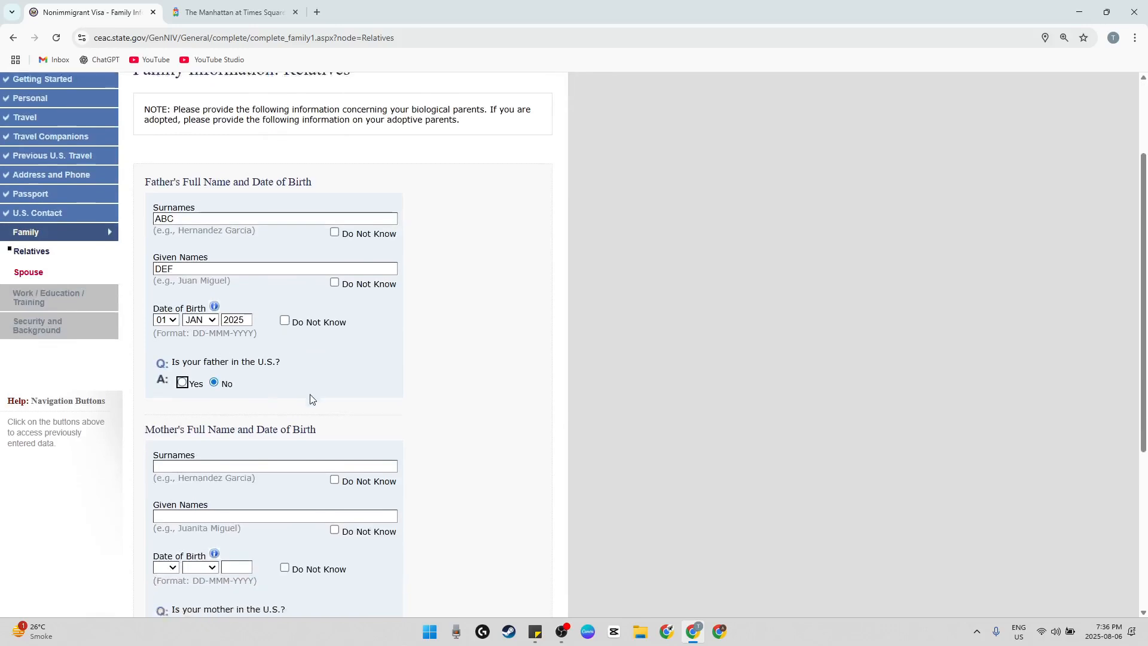
left_click(211, 295)
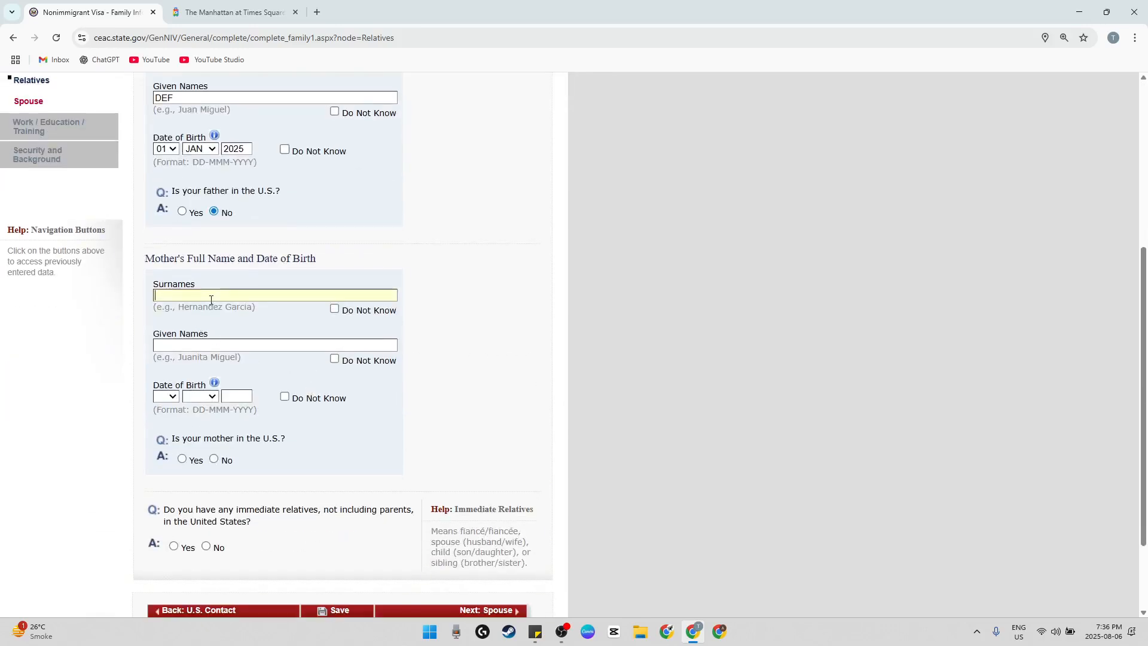
type("DEF")
left_click(207, 341)
type("ABC")
Enter the mother's date of birth and answer No to her being in the U.S
scroll(216, 383, "down", 2)
left_click(166, 288)
left_click(162, 317)
left_click(199, 287)
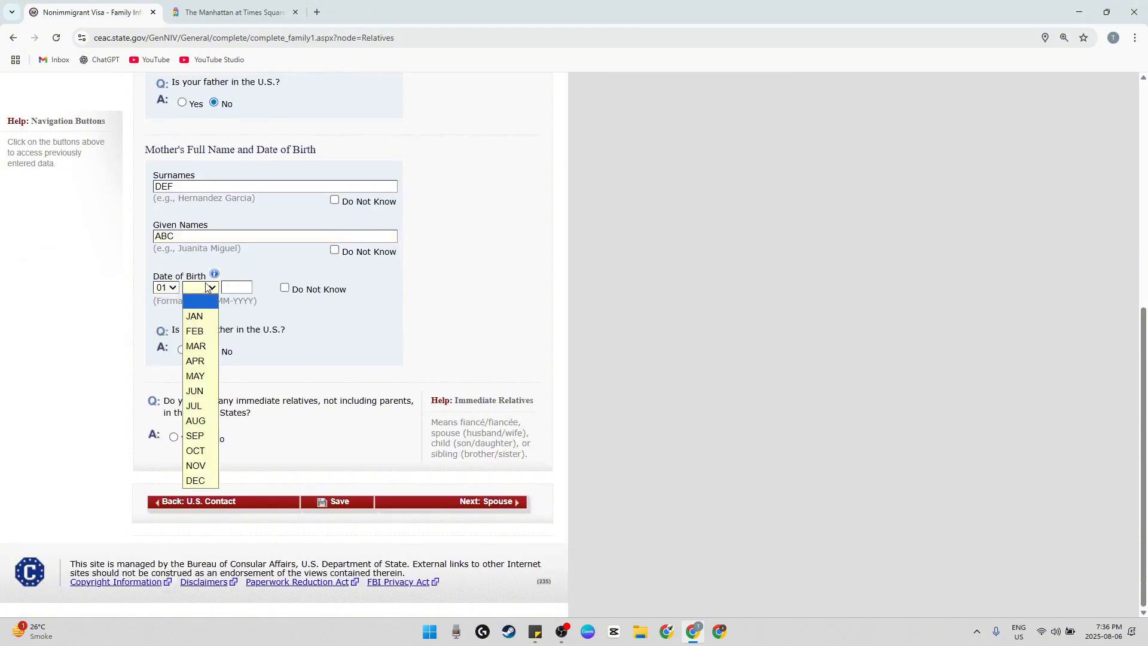
left_click(196, 316)
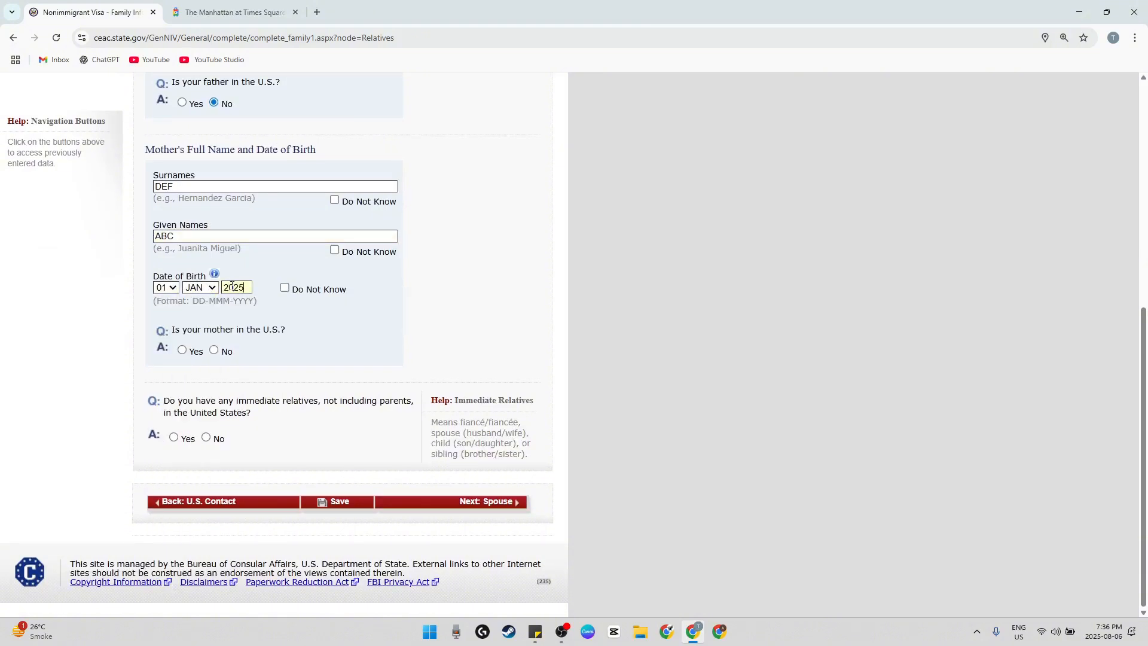
left_click(228, 352)
Answer No to having immediate relatives and other relatives in the United States, and continue to the Spouse page
left_click(207, 438)
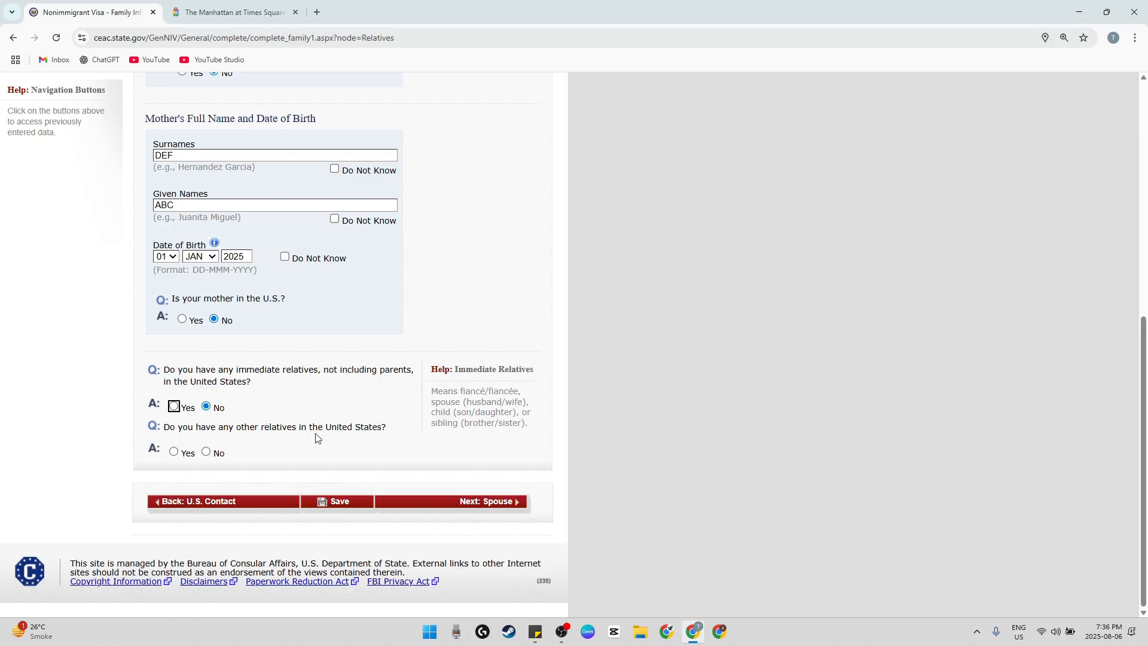
left_click(207, 452)
left_click(484, 507)
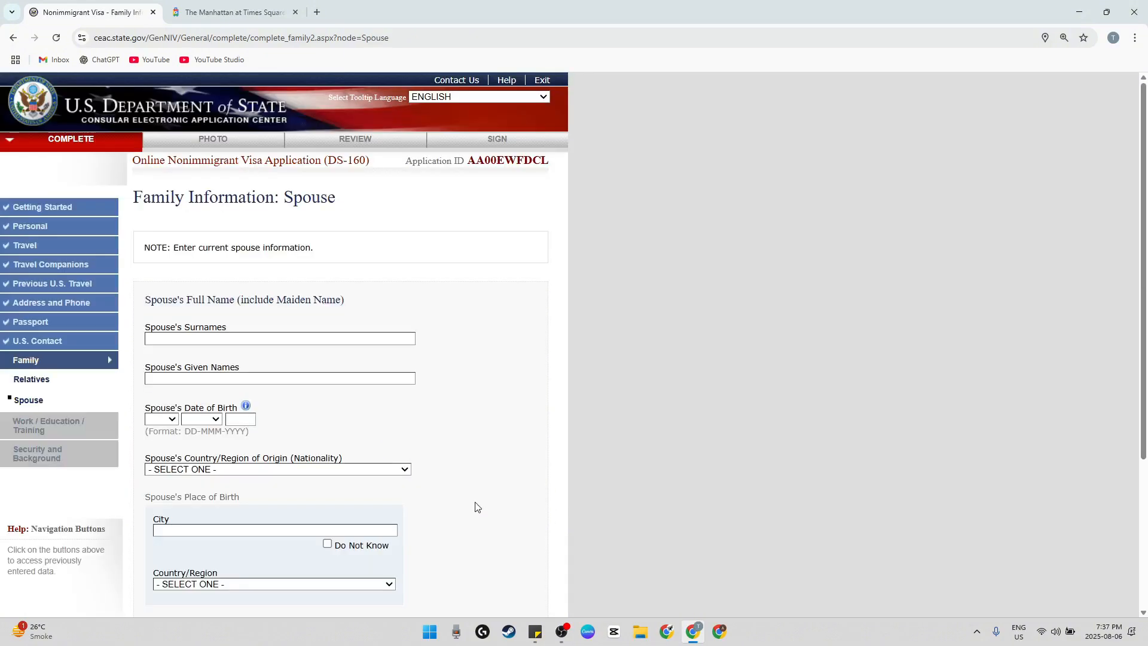
scroll(482, 379, "down", 2)
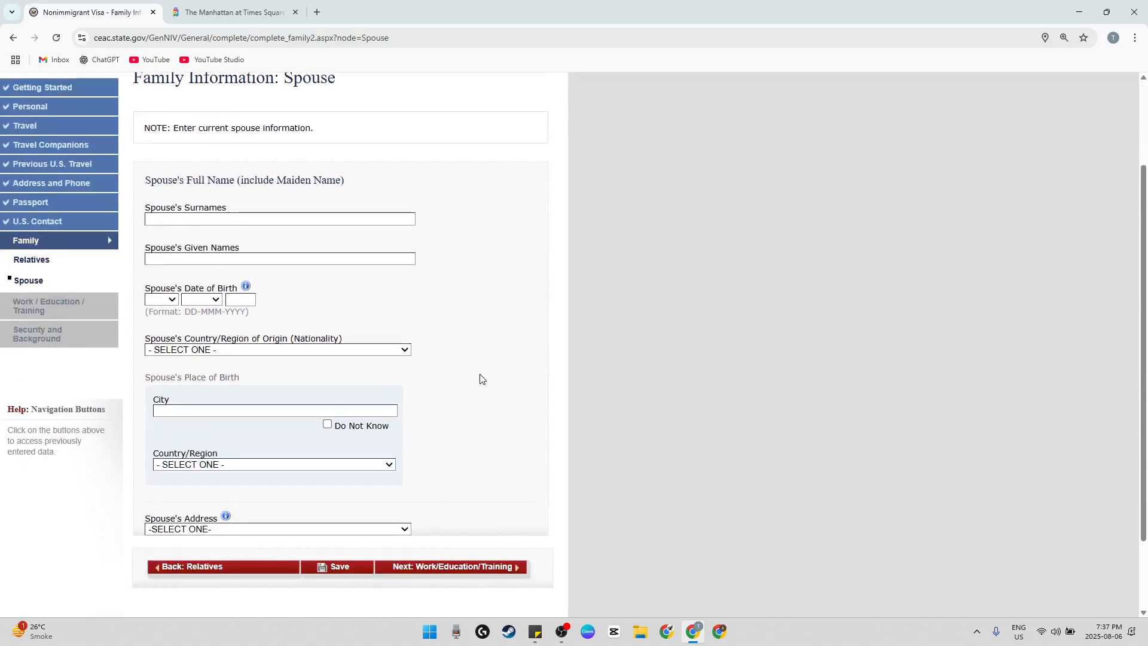
Enter the spouse's surnames and given names
scroll(454, 376, "up", 2)
scroll(369, 353, "down", 2)
left_click(219, 217)
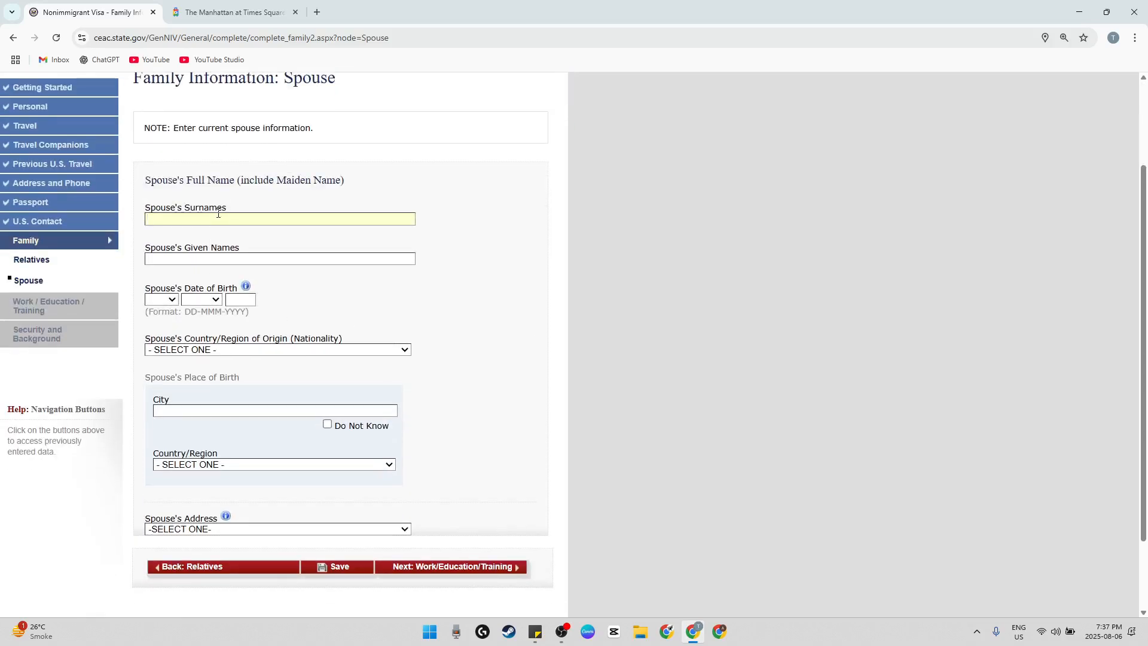
type("DEF")
left_click(210, 260)
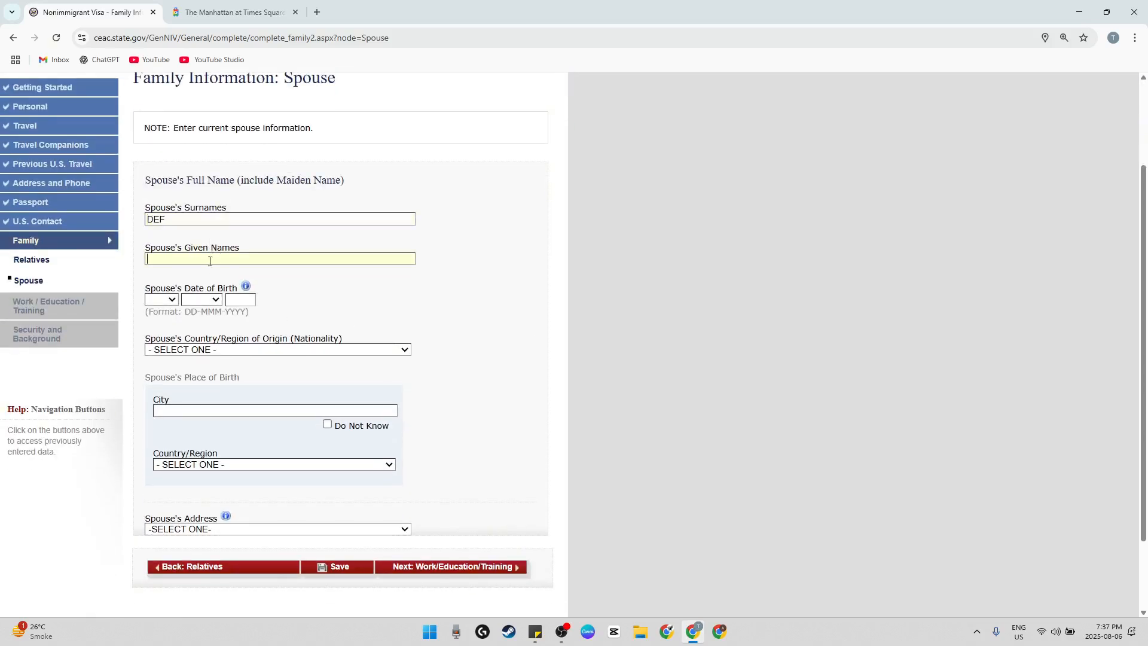
Enter the spouse's date of birth with day, month and year
left_click(161, 299)
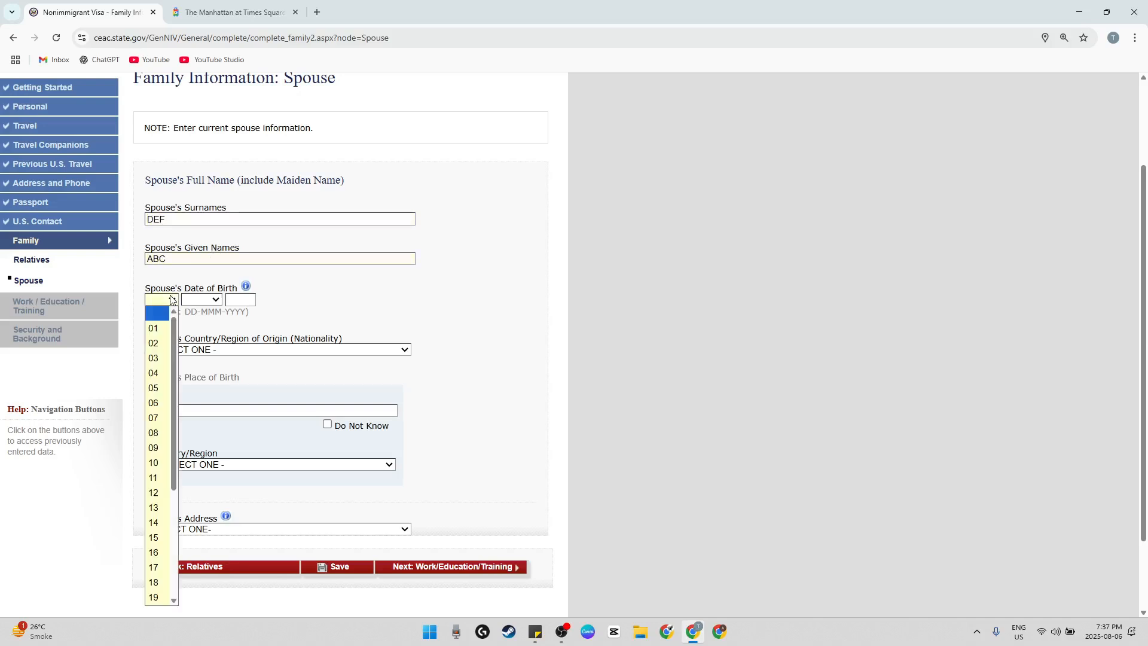
left_click(164, 322)
left_click(201, 300)
left_click(193, 329)
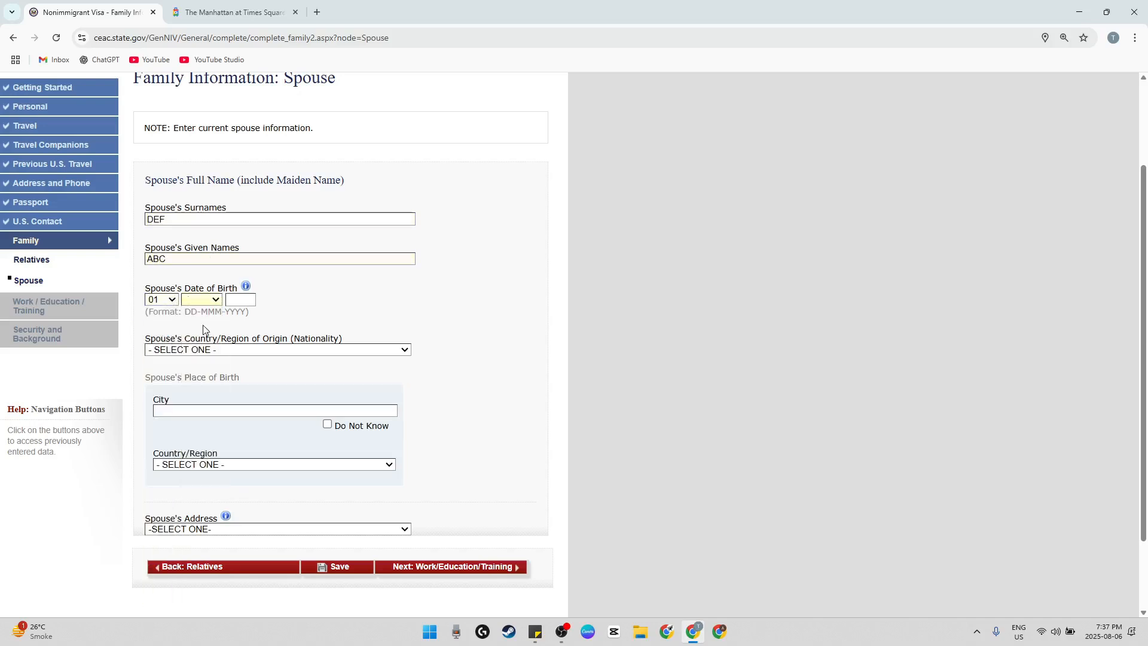
left_click(235, 300)
type("025")
Set the spouse's country/region of origin (nationality) to INDIA
left_click(306, 352)
left_click(306, 354)
left_click(305, 353)
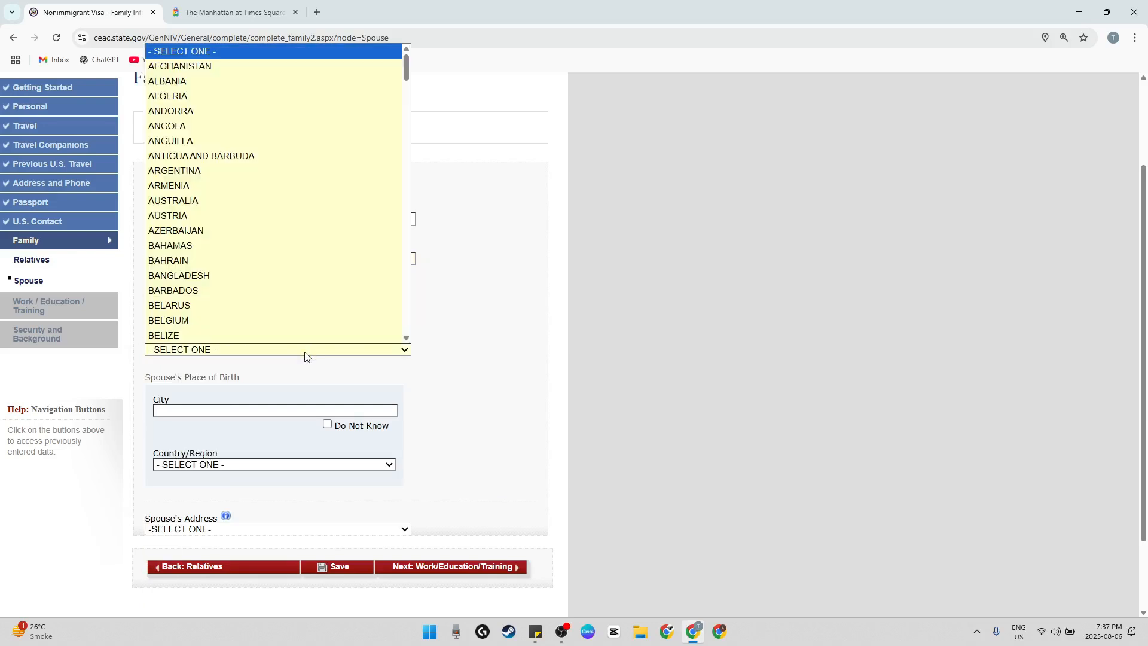
key("i")
scroll(261, 319, "down", 2)
key("n")
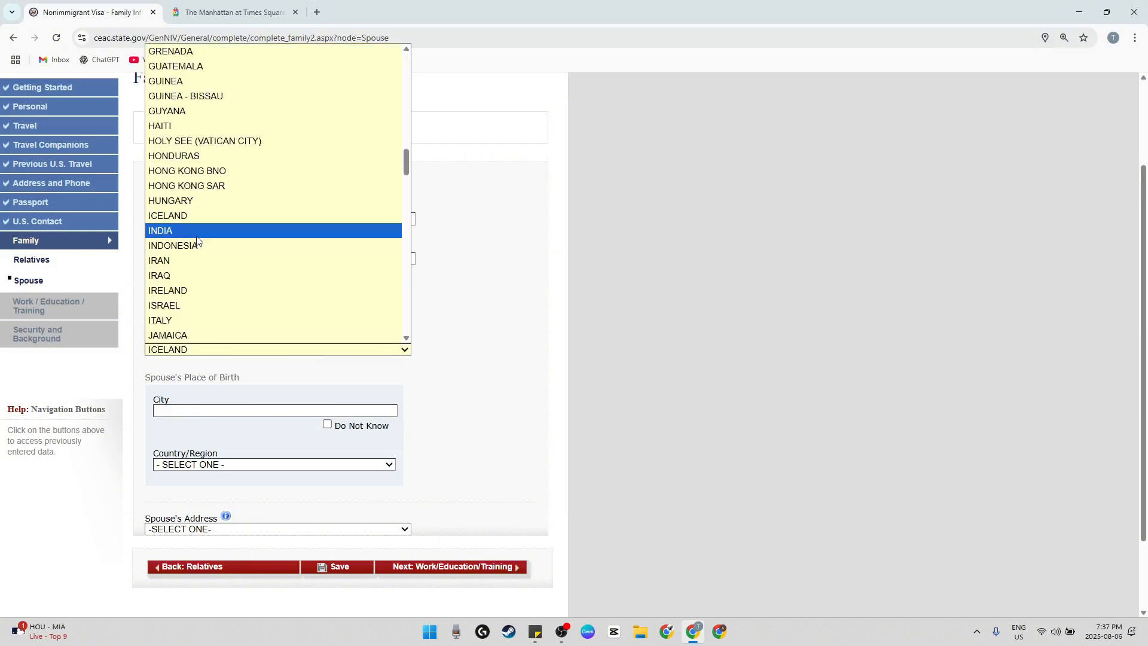
key("Return")
Set the spouse's place of birth to the city DELHI and the country/region INDIA
scroll(311, 335, "down", 2)
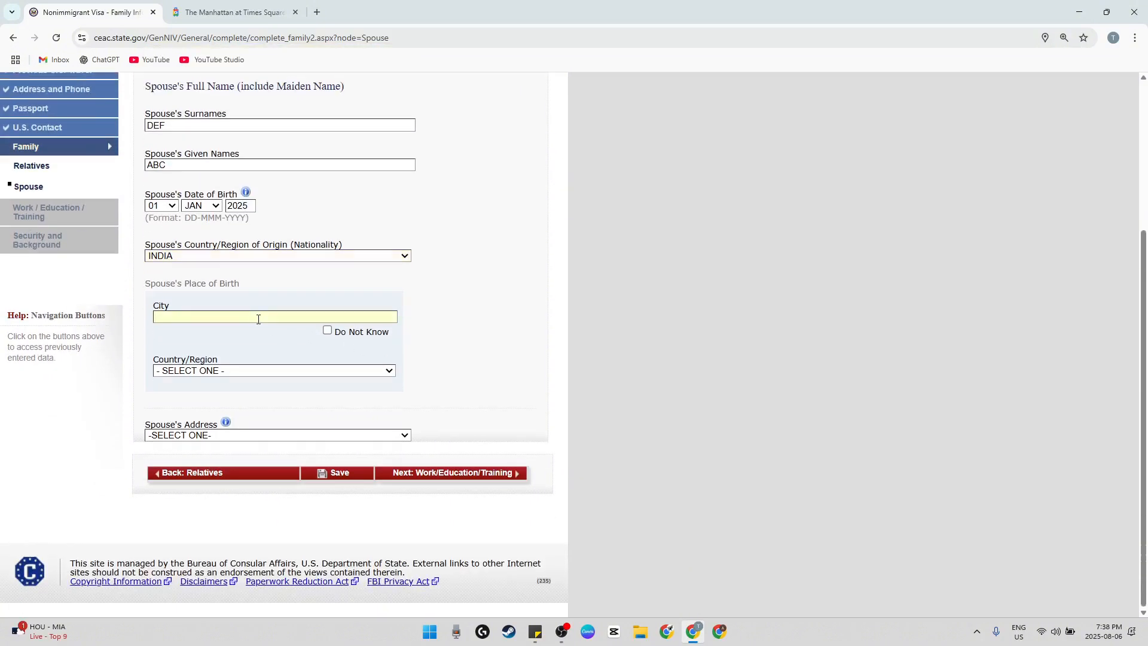
type("DELHI")
left_click(246, 371)
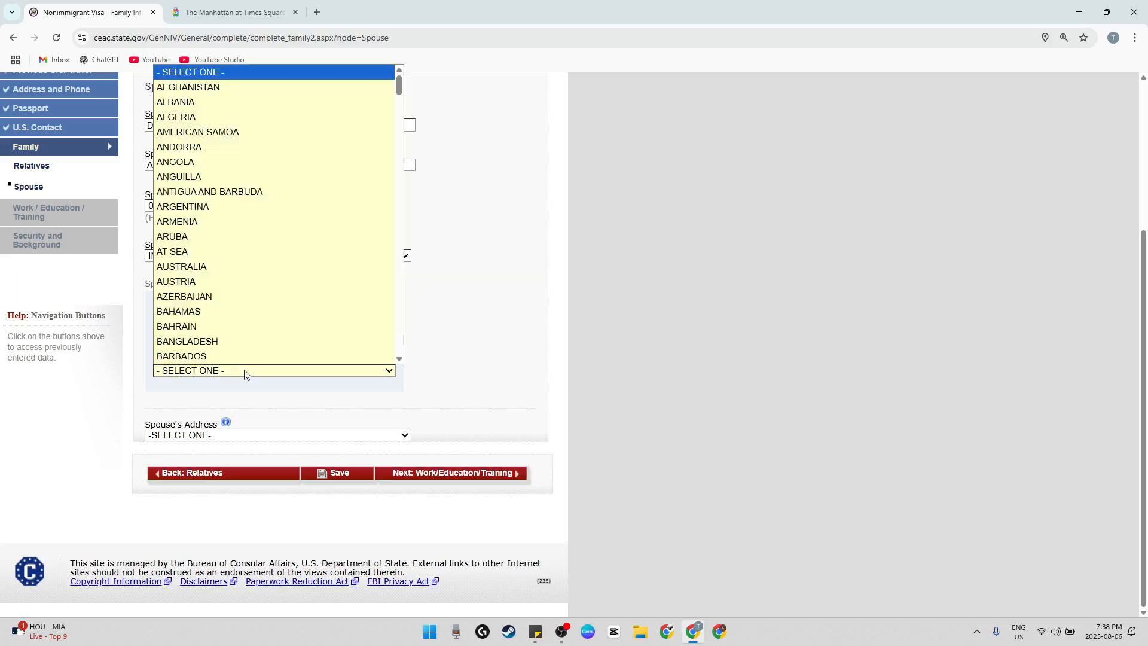
key("i")
scroll(213, 281, "down", 2)
left_click(200, 266)
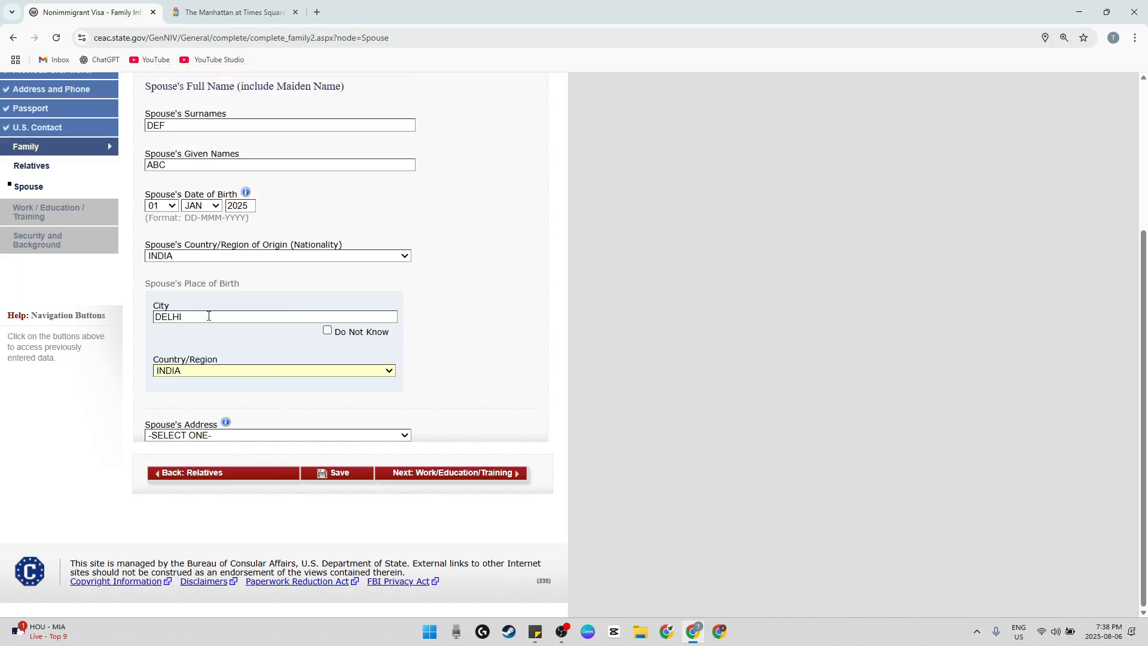
left_click_drag(179, 283, 255, 285)
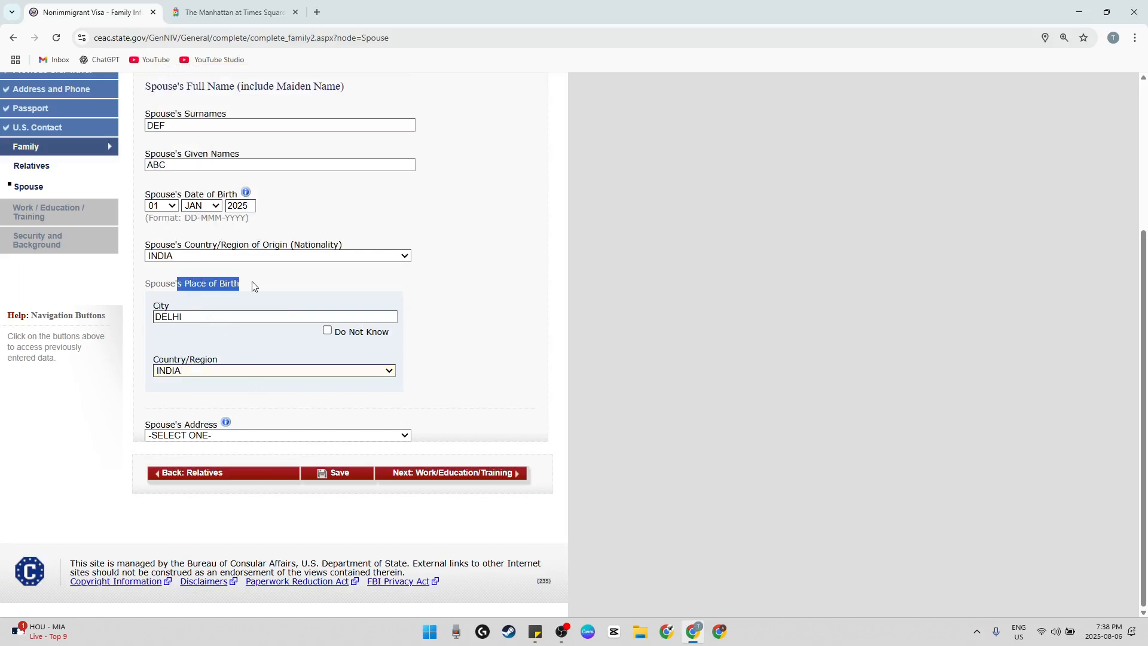
Open the choices for the spouse's address
left_click(255, 436)
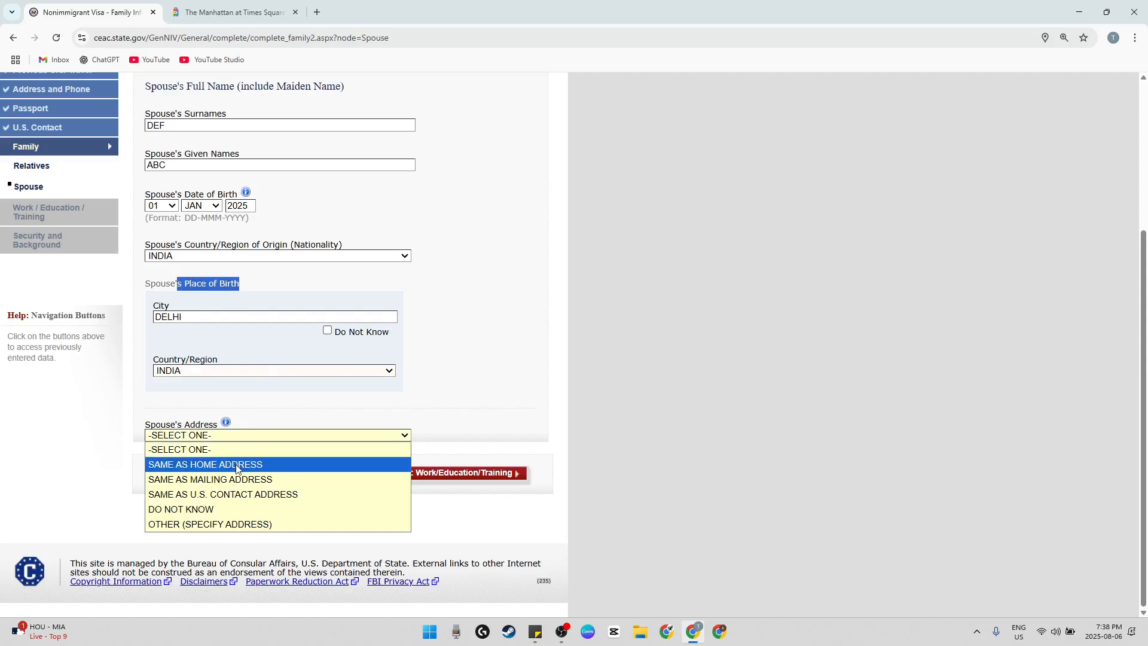
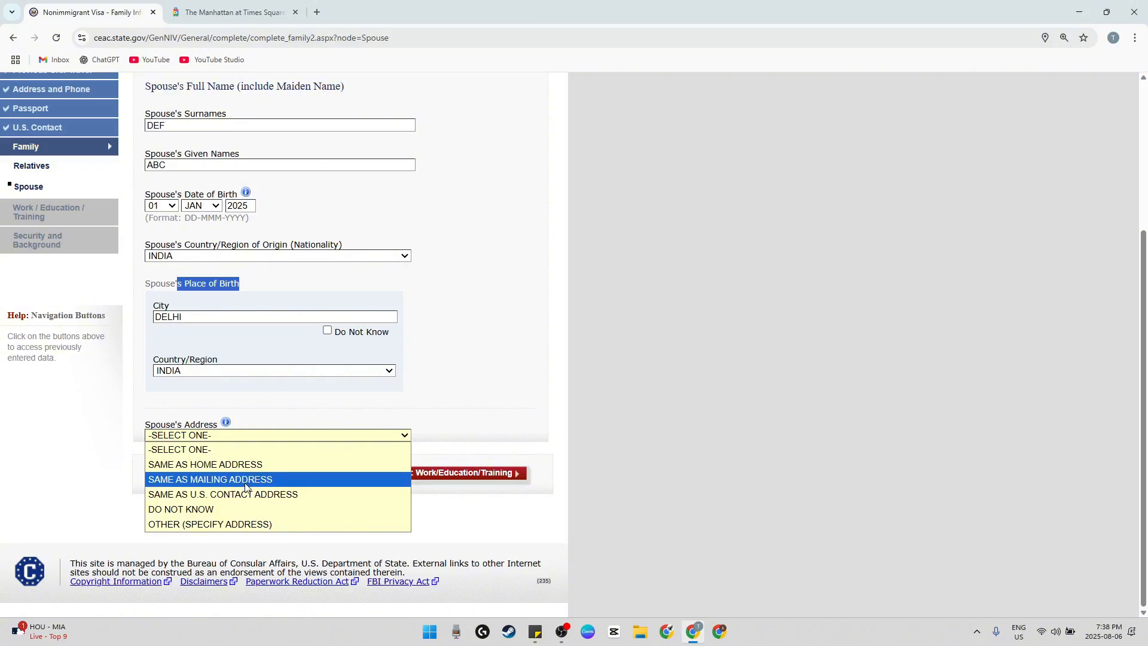
Set the spouse's address to SAME AS HOME ADDRESS and continue to the Work/Education/Training section
left_click(226, 524)
scroll(237, 470, "down", 3)
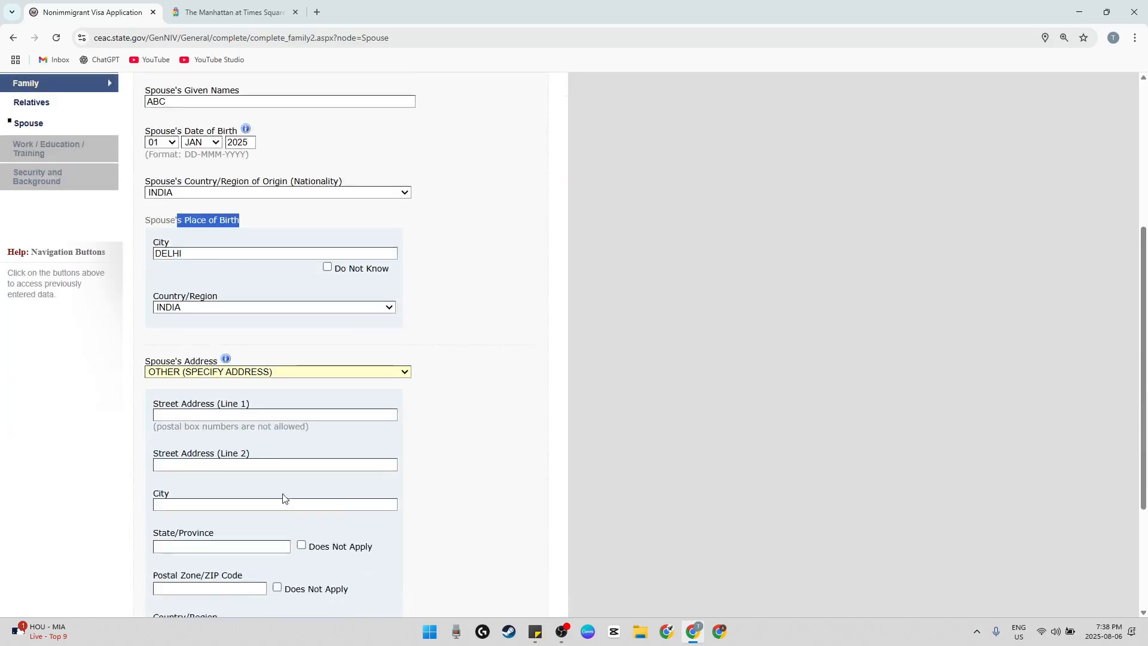
left_click(275, 372)
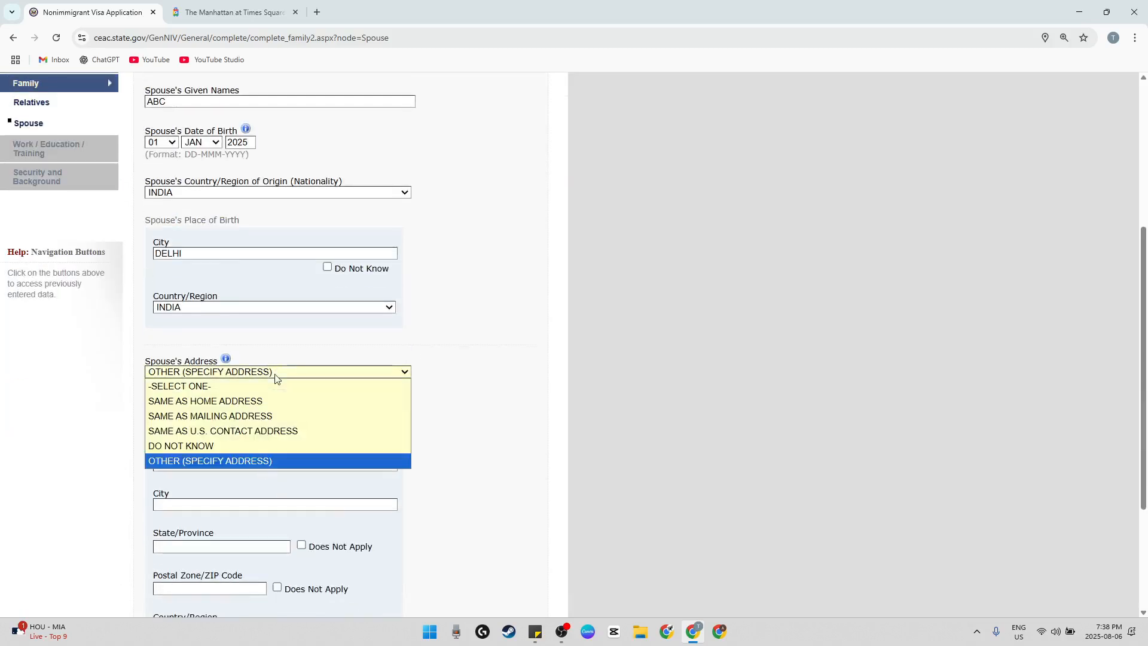
left_click(248, 399)
scroll(394, 461, "down", 3)
left_click(467, 474)
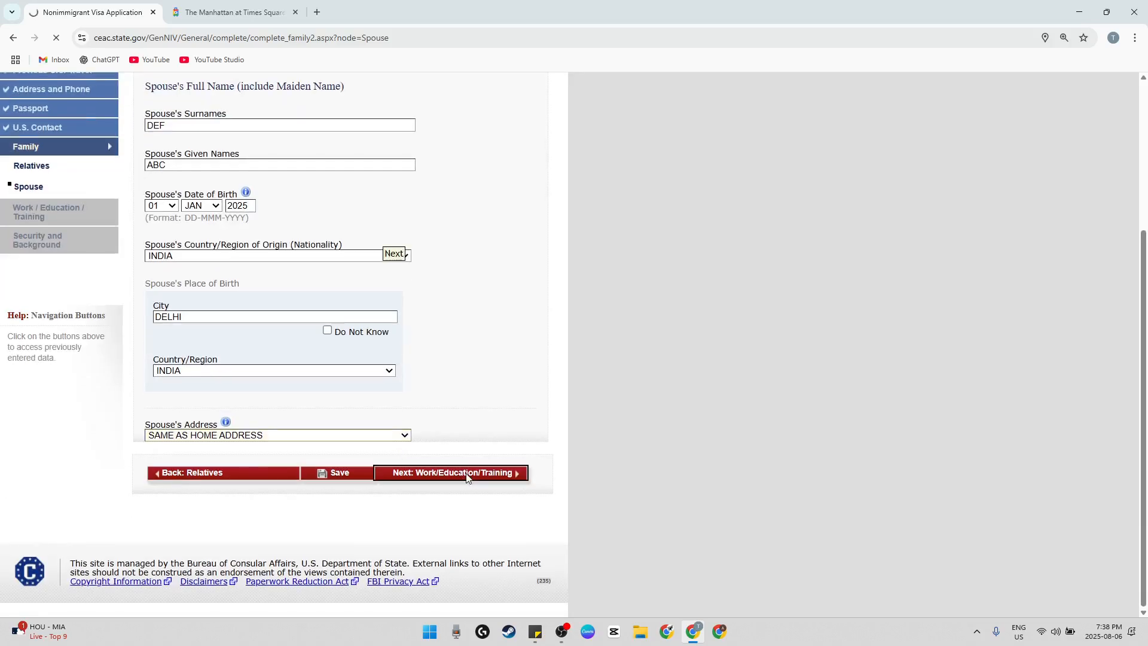
Set the primary occupation to OTHER and specify it as FOOD INDUSTRY
left_click(272, 313)
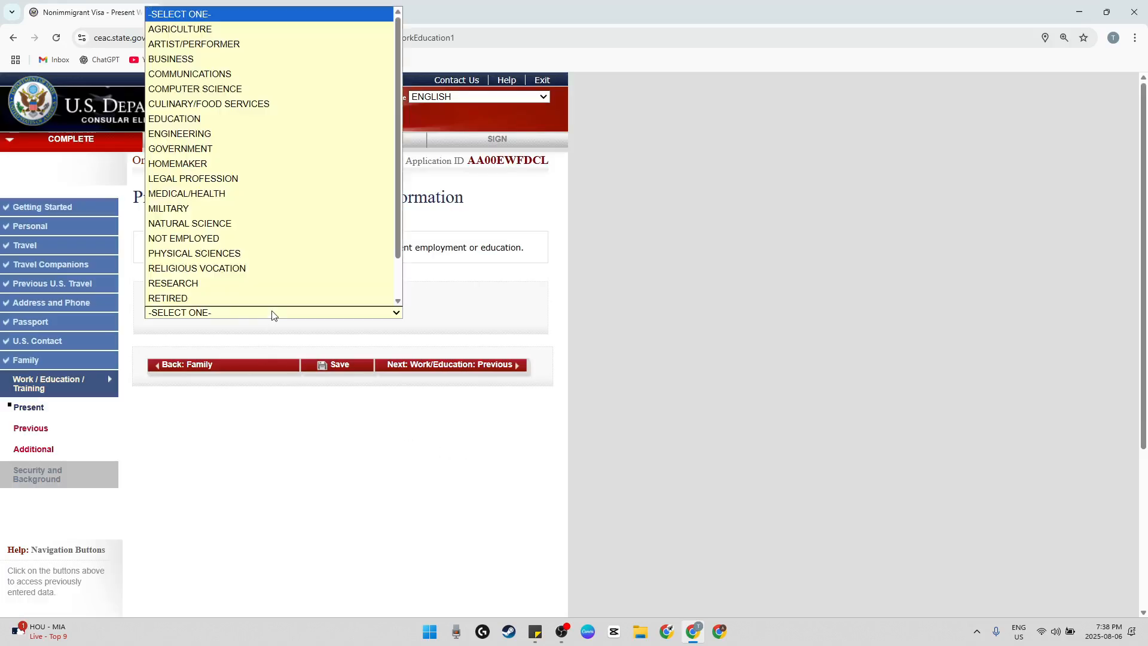
scroll(244, 157, "down", 2)
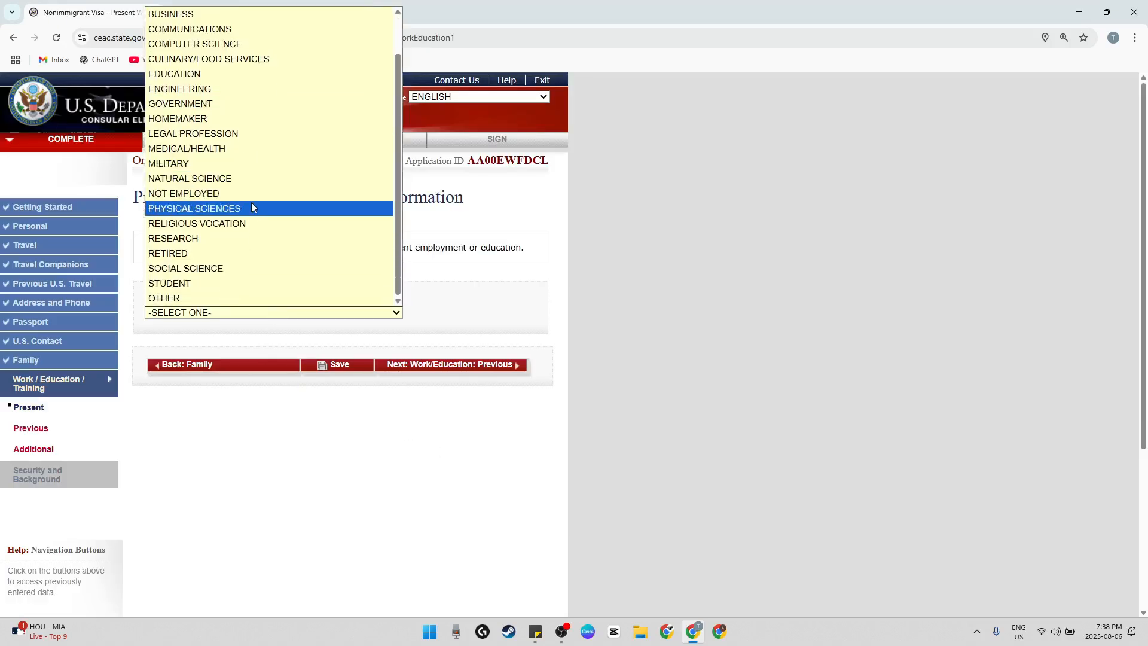
scroll(250, 202, "up", 2)
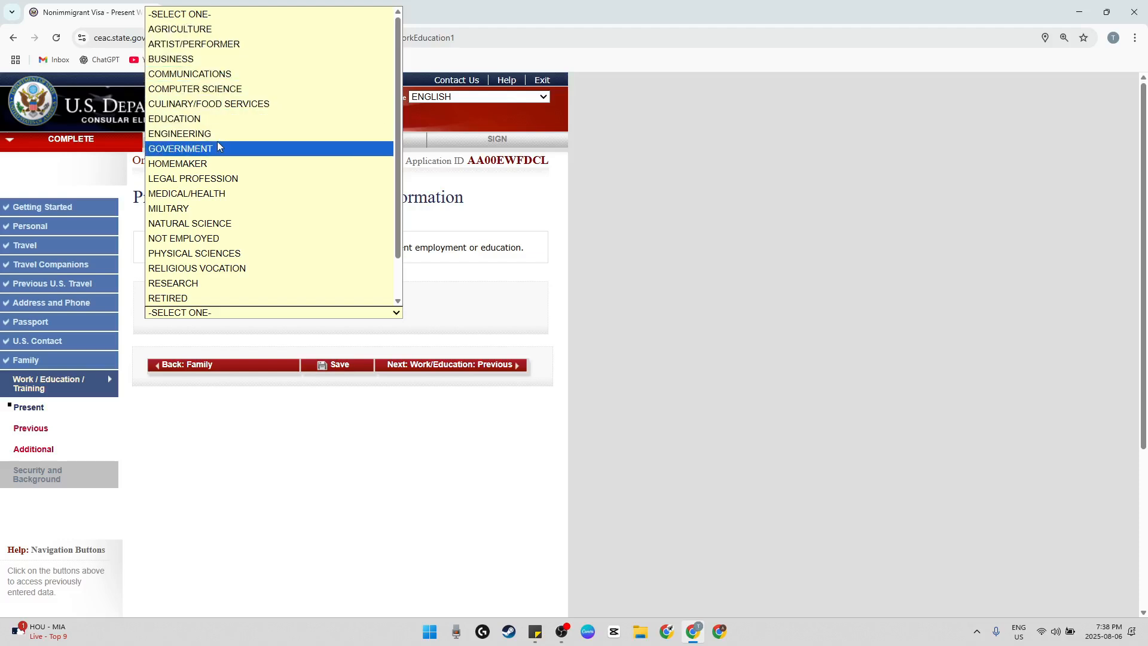
scroll(221, 287, "down", 1)
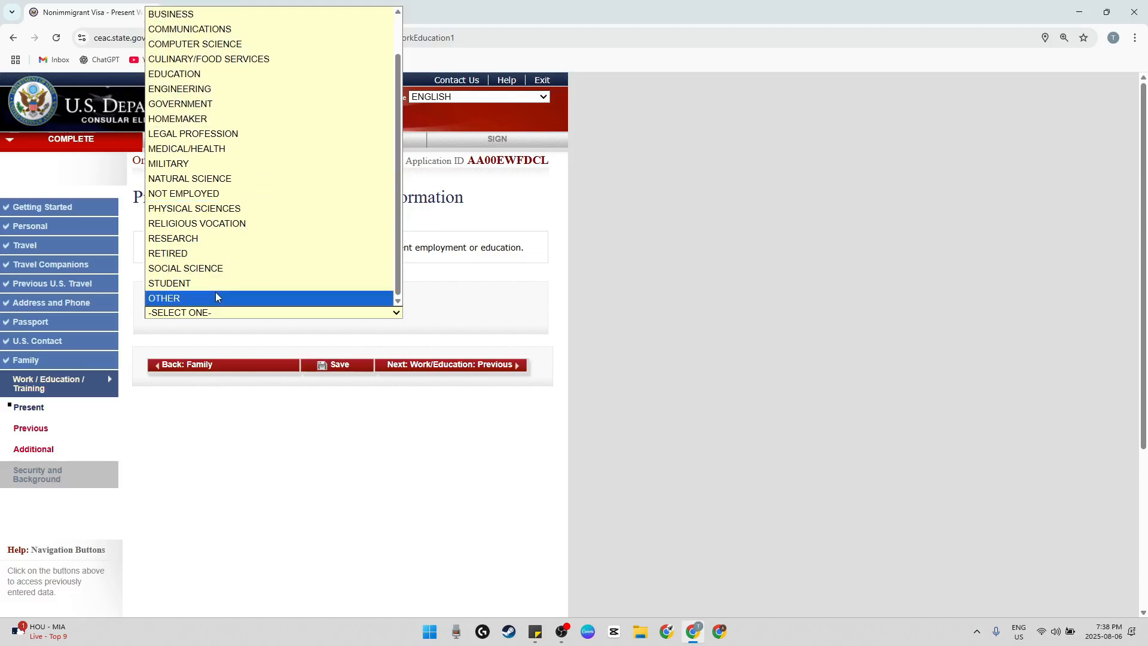
left_click(217, 296)
scroll(251, 287, "down", 4)
left_click(221, 174)
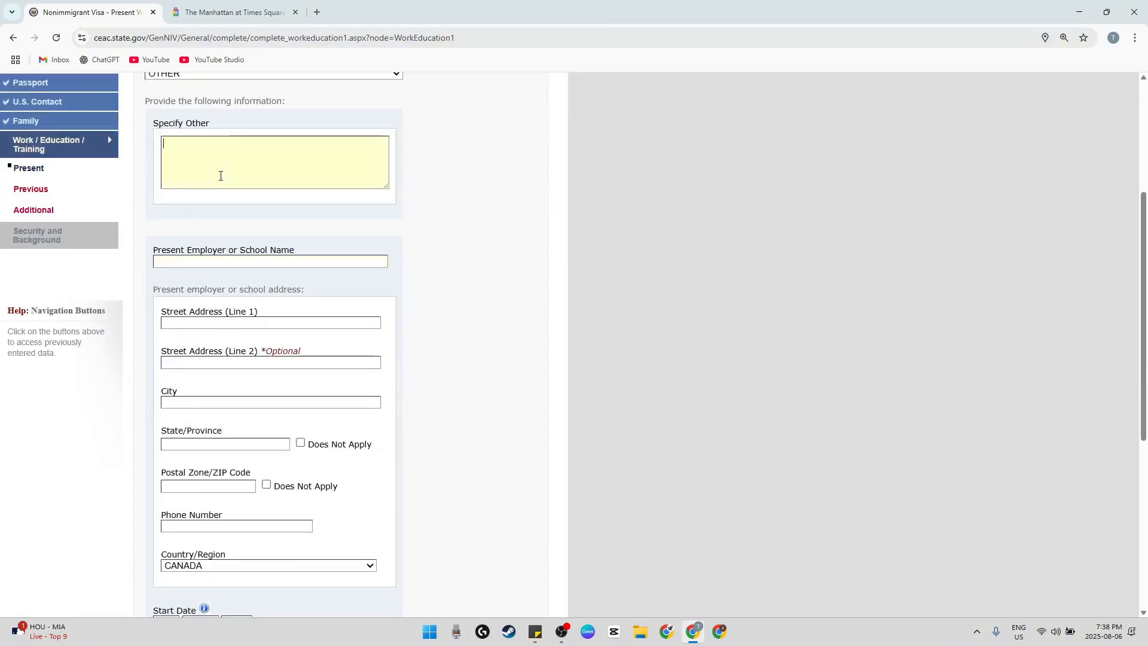
type("FOOD INDUSTRY")
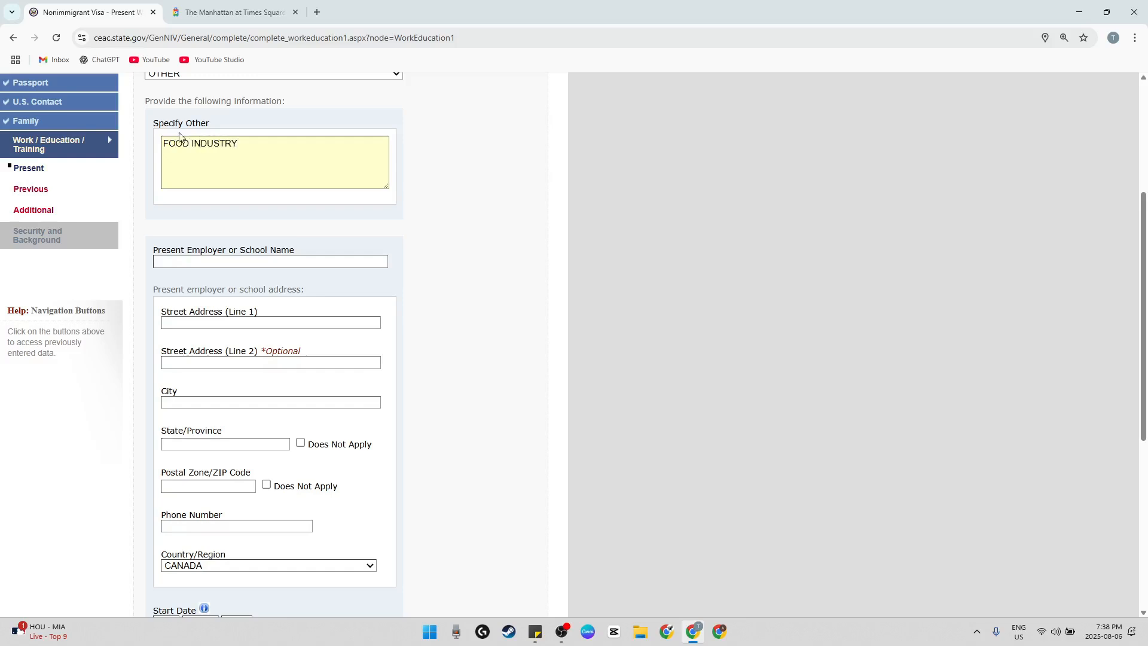
scroll(179, 137, "up", 3)
left_click(234, 256)
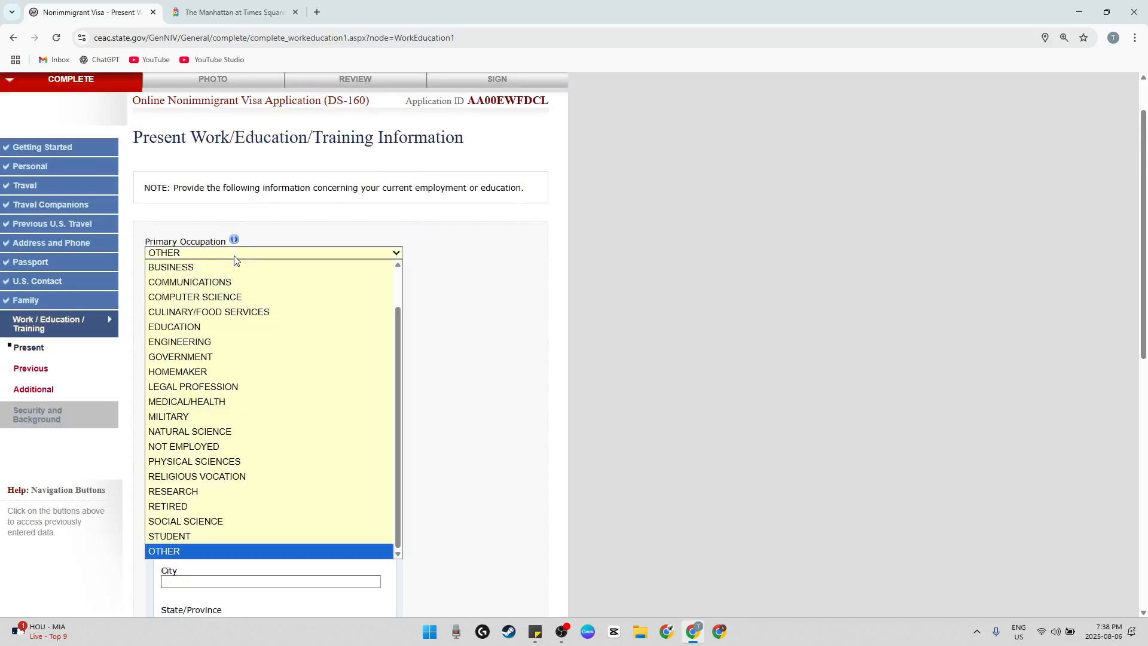
left_click(234, 256)
Enter ABC FOOD JOINT as the present employer or school name
scroll(318, 274, "down", 3)
left_click(227, 261)
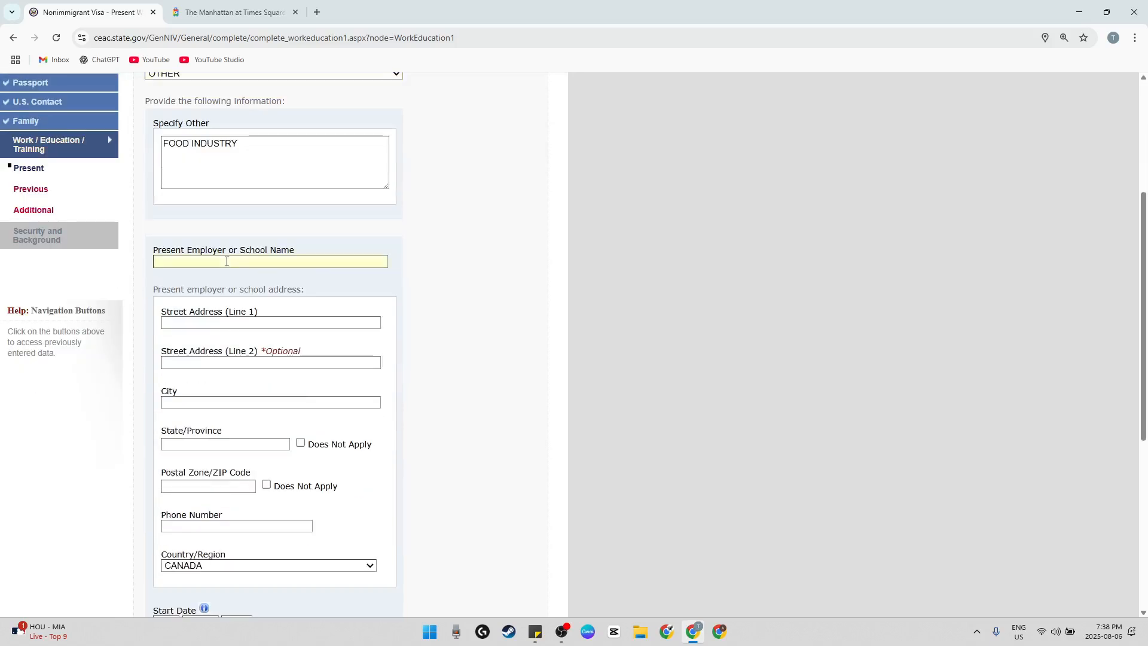
type("ABC FOOD JOINT")
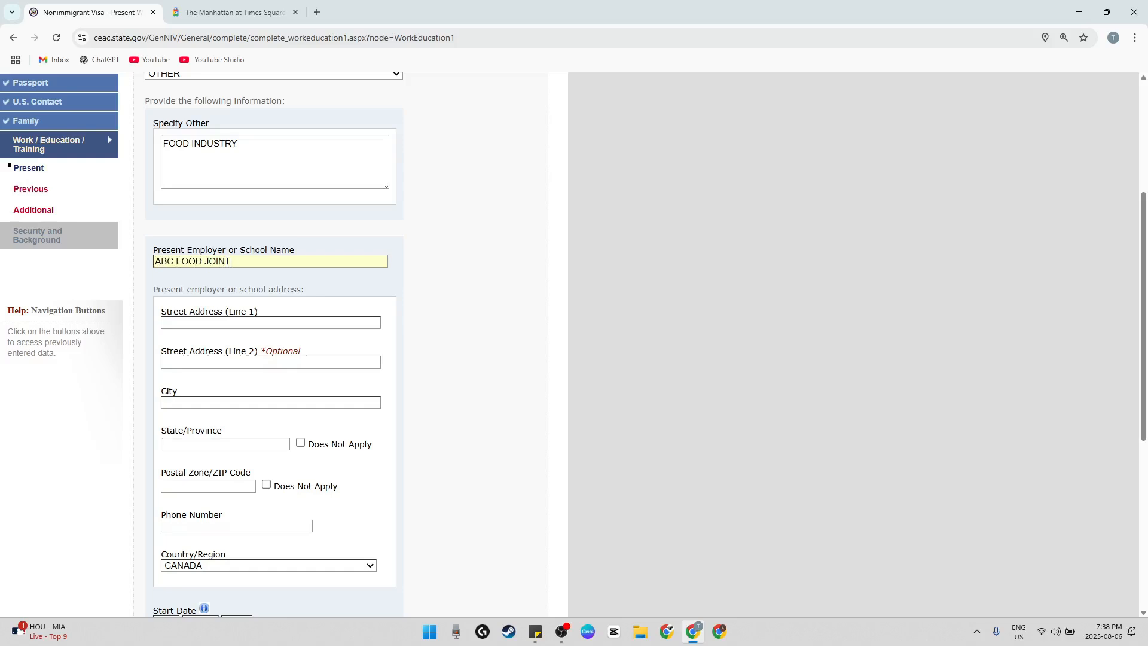
Fill in the present employer's street address and postal code, with LONDON as the city and ON as the province
scroll(227, 261, "down", 2)
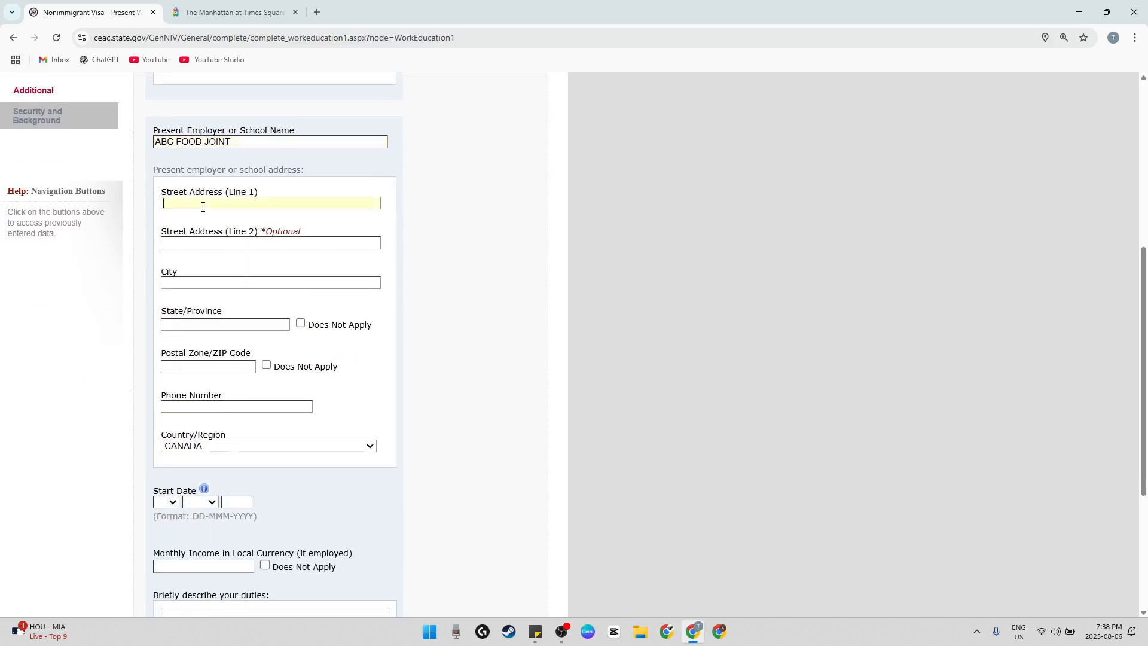
type("123 THIS ST")
key("Tab")
type("LONDO")
type("ON")
key("Tab")
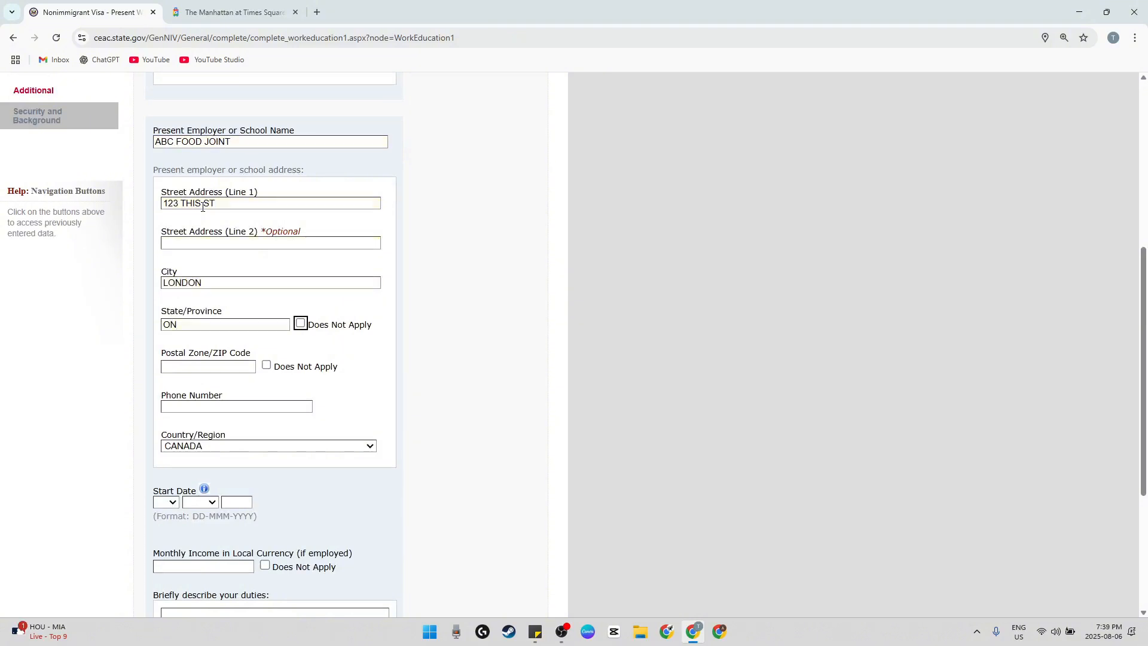
key("Tab")
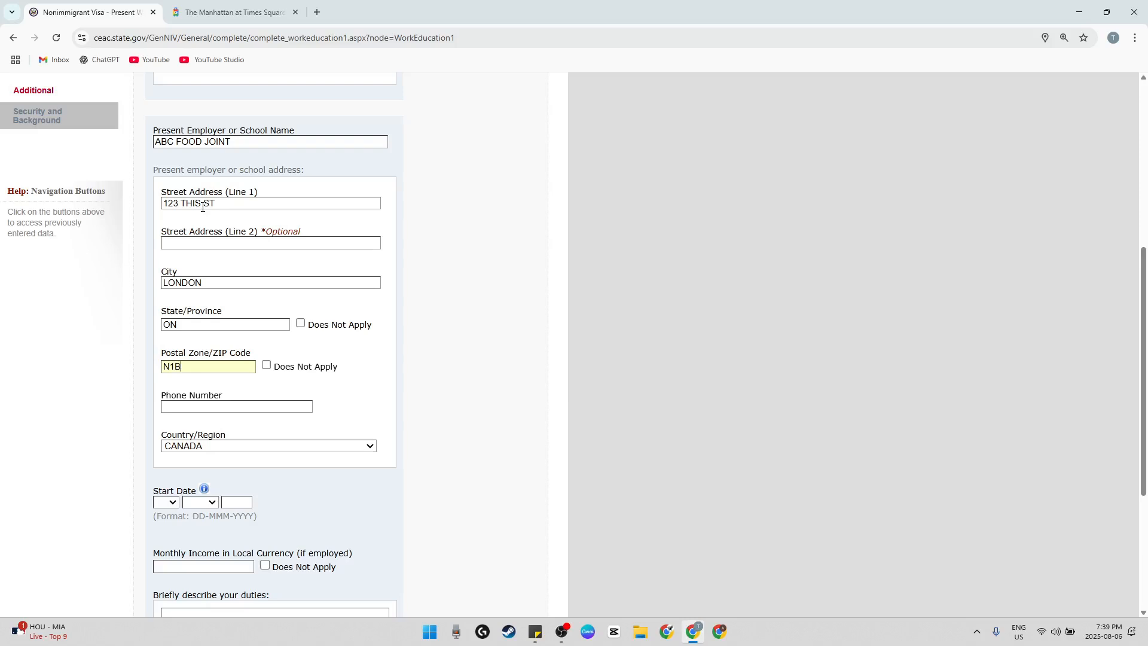
type("N1B 2V3")
Enter the present employer's phone number
scroll(245, 219, "down", 3)
left_click(232, 220)
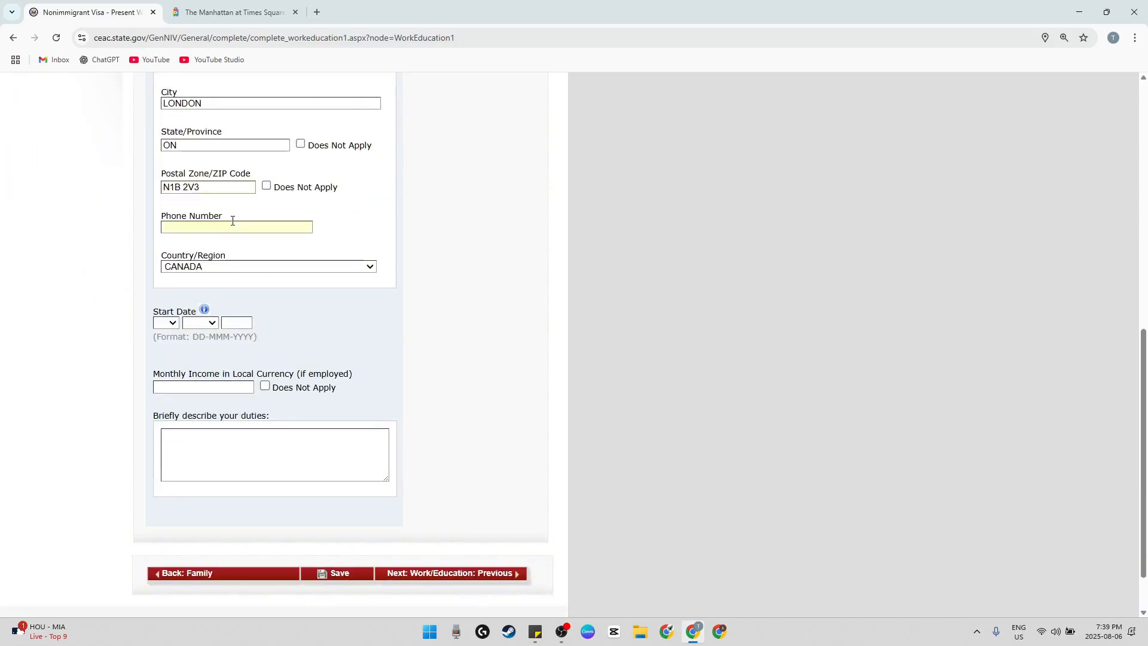
type("12345679890")
Set the start date of the present employment to 05 JAN 2024
left_click(173, 323)
left_click(163, 98)
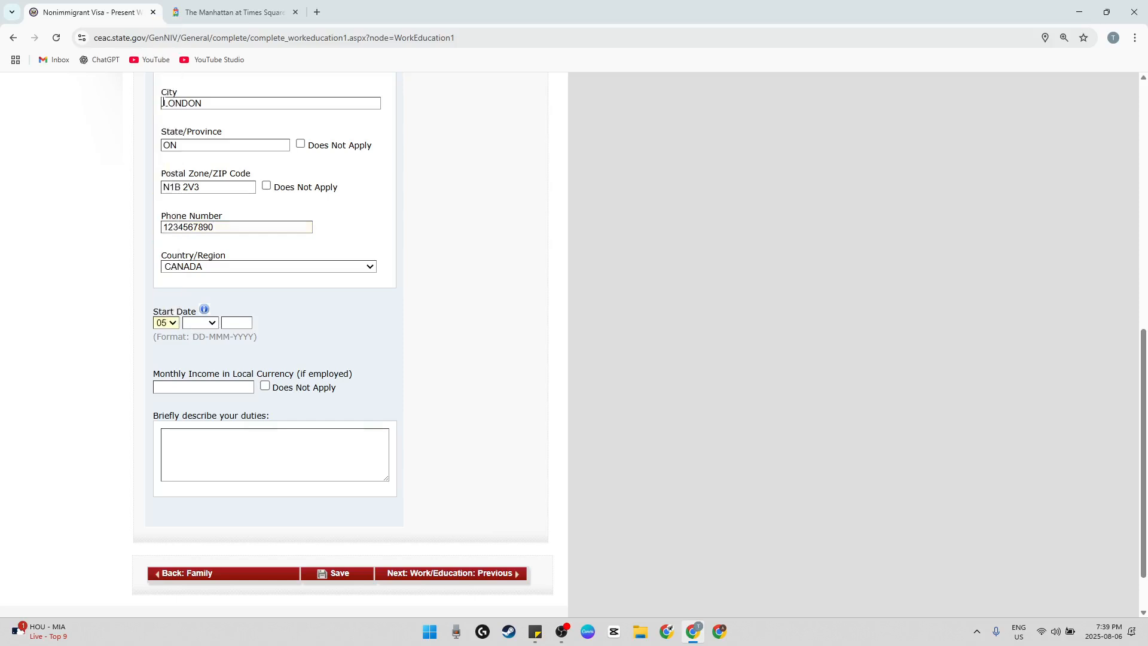
left_click(204, 322)
left_click(206, 351)
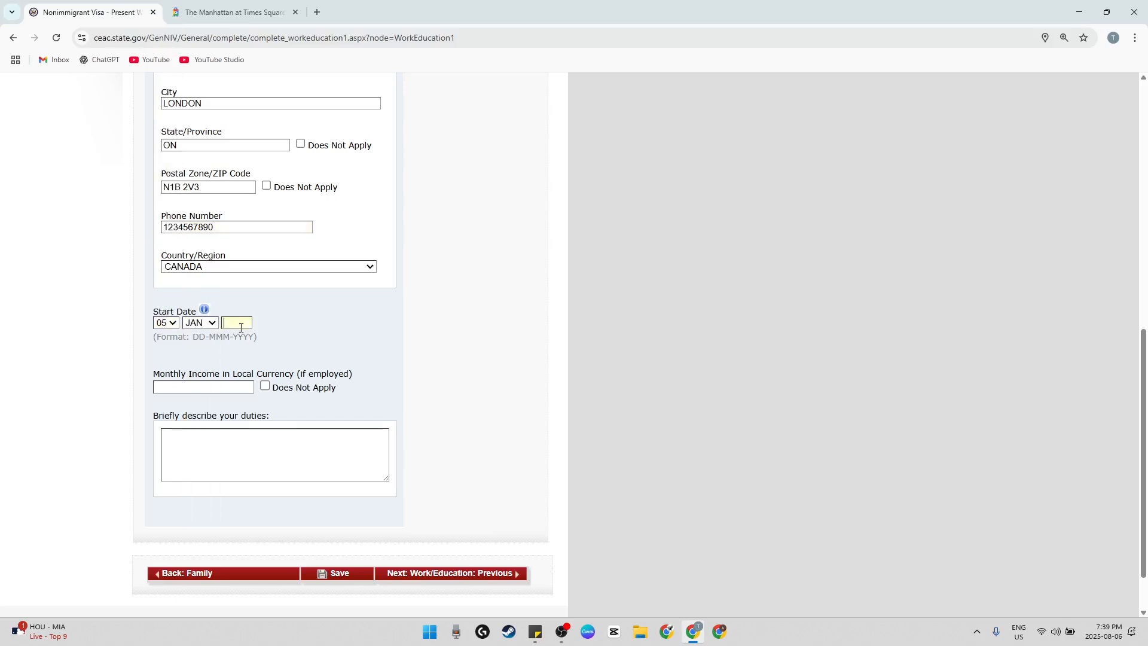
scroll(241, 327, "up", 1)
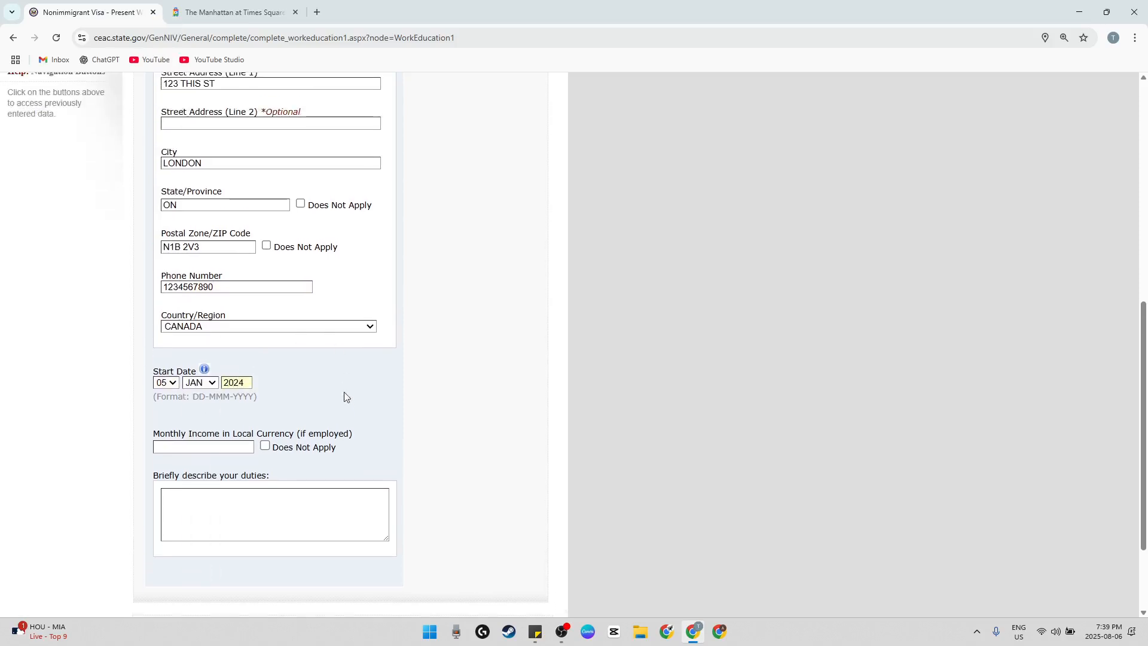
Enter 3500 as the monthly income and describe the present job's duties as "MAKING FOOD."
scroll(346, 394, "down", 2)
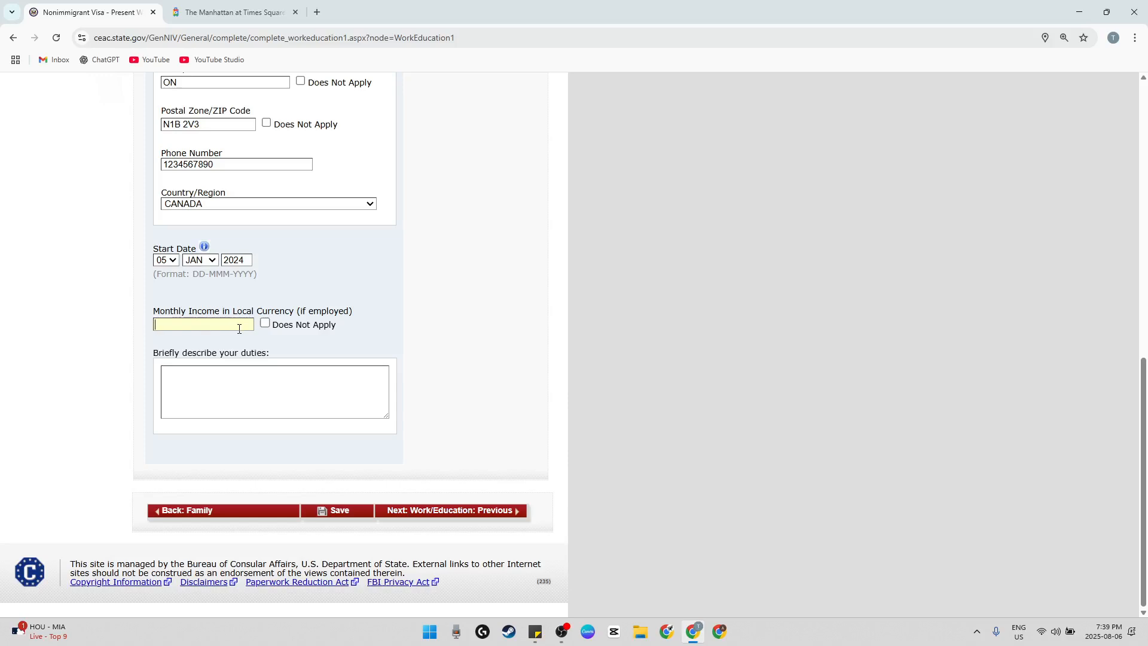
type("35")
left_click(239, 379)
type("MAKING FOOS.")
key("BackSpace")
key("BackSpace")
key("BackSpace")
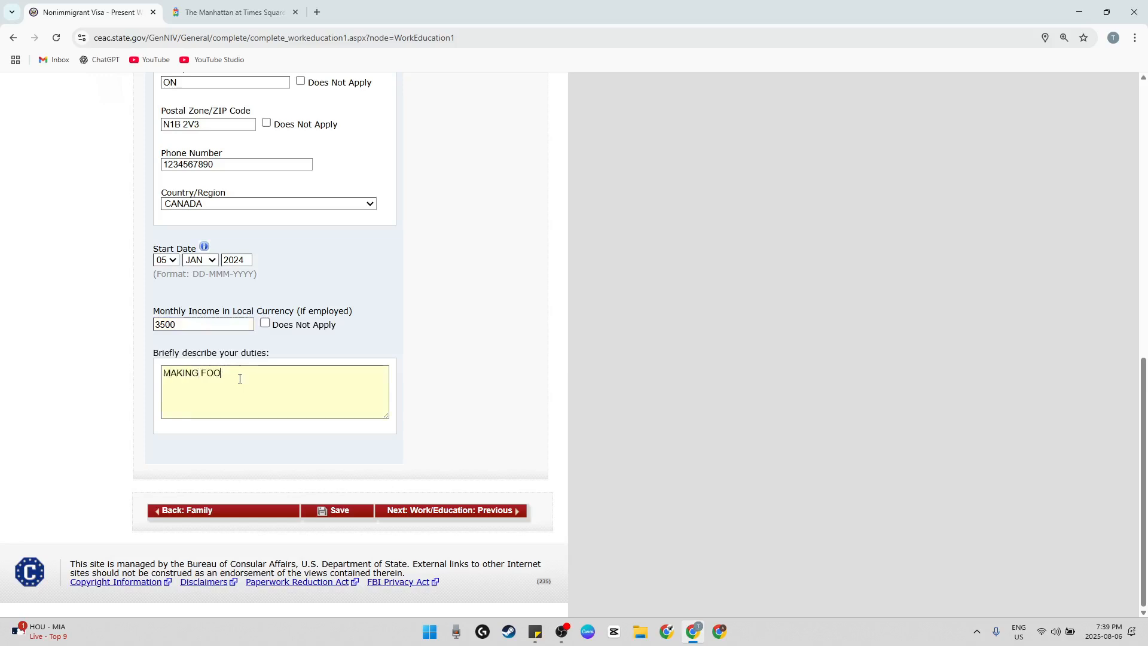
type("D.")
Continue to the Previous Work/Education/Training page and answer Yes to having been previously employed
left_click(461, 512)
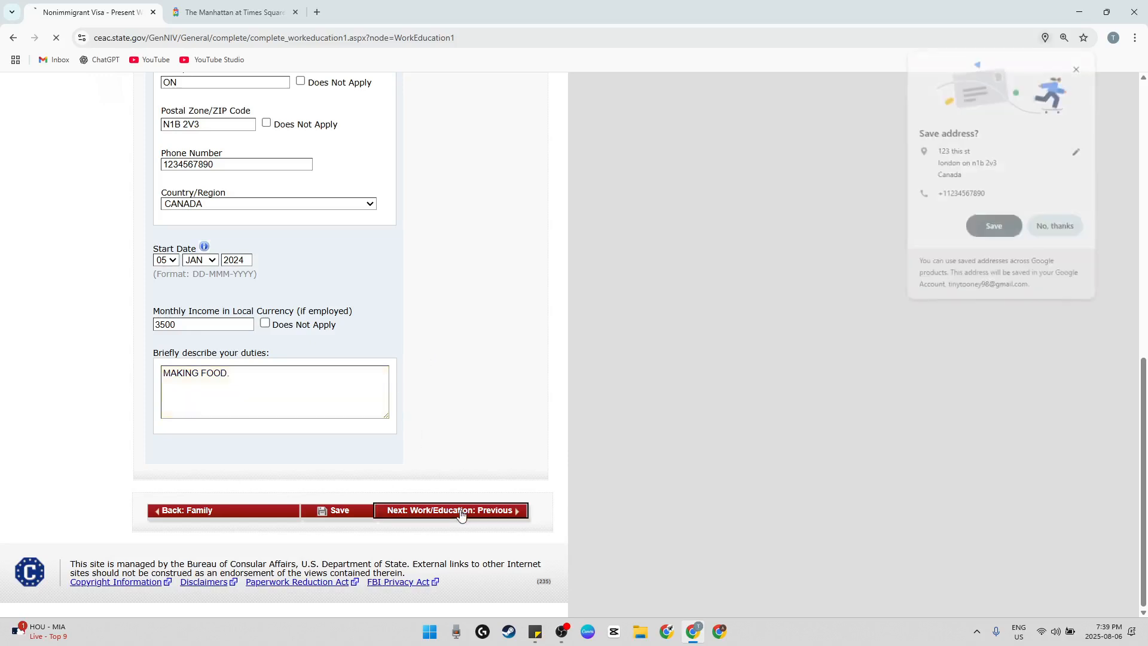
left_click(1079, 69)
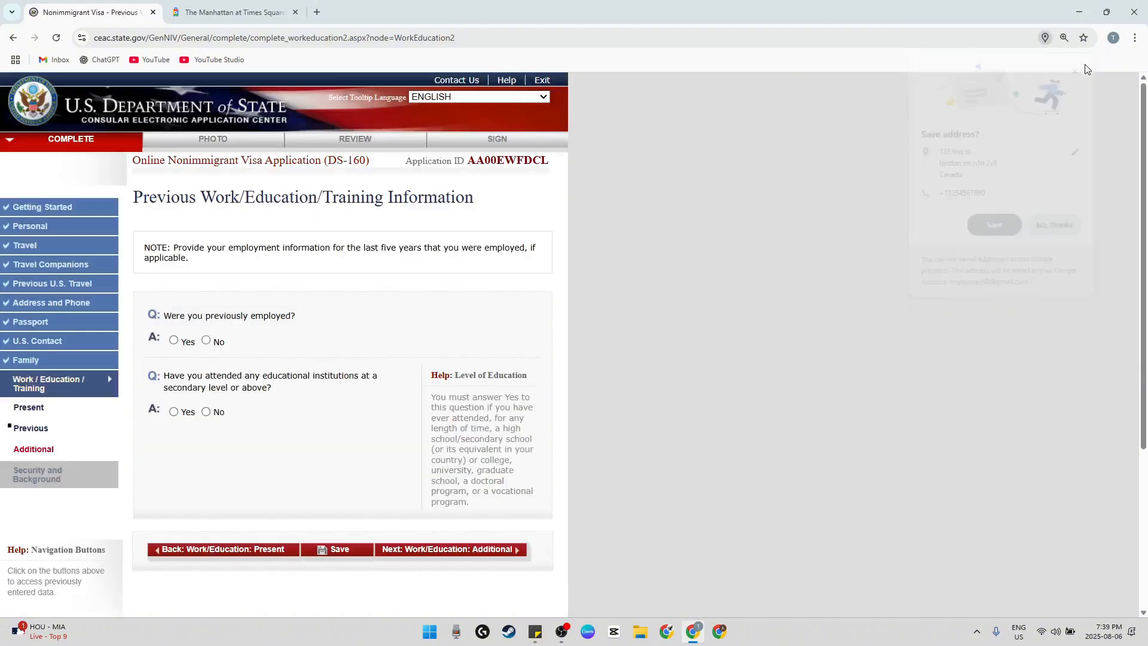
scroll(608, 241, "down", 2)
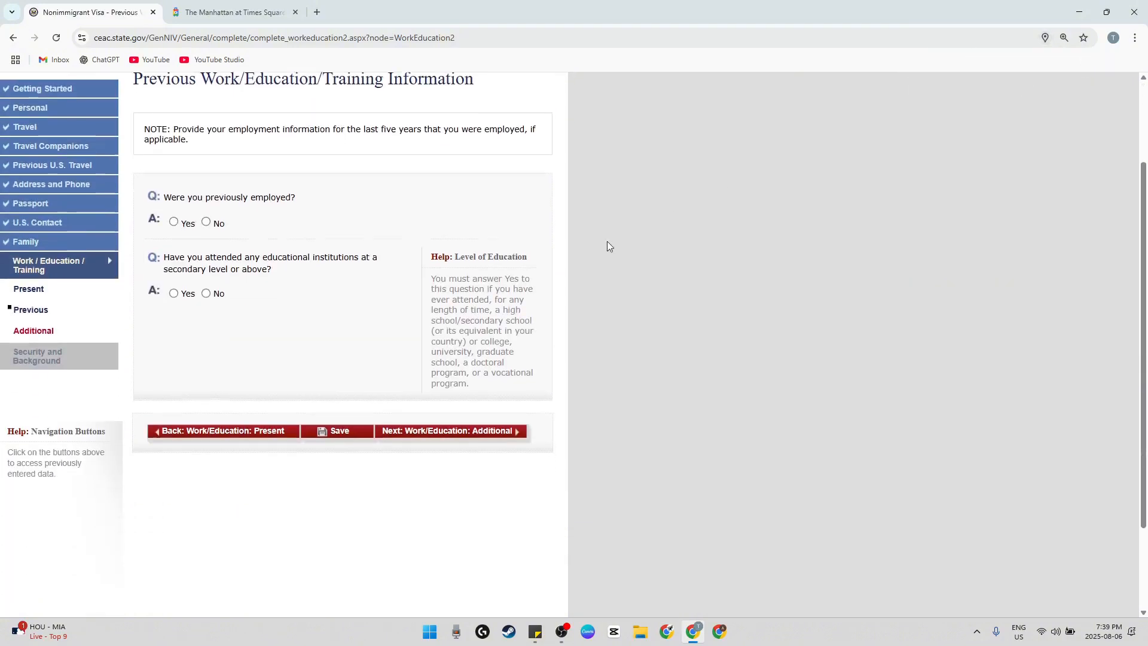
left_click(173, 221)
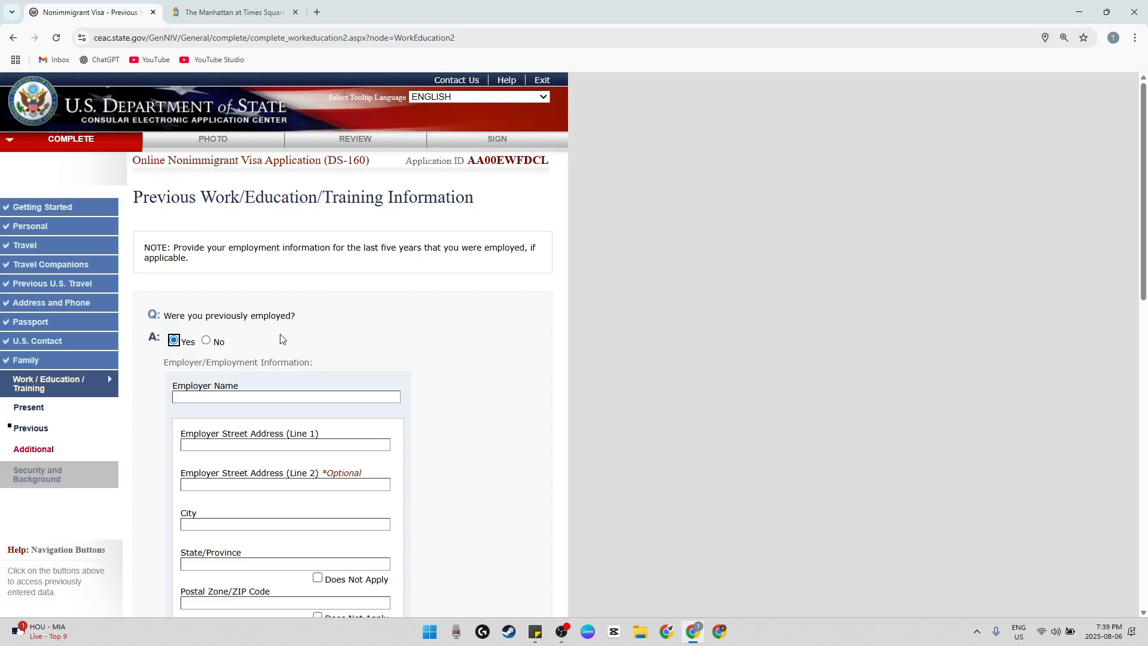
left_click(221, 343)
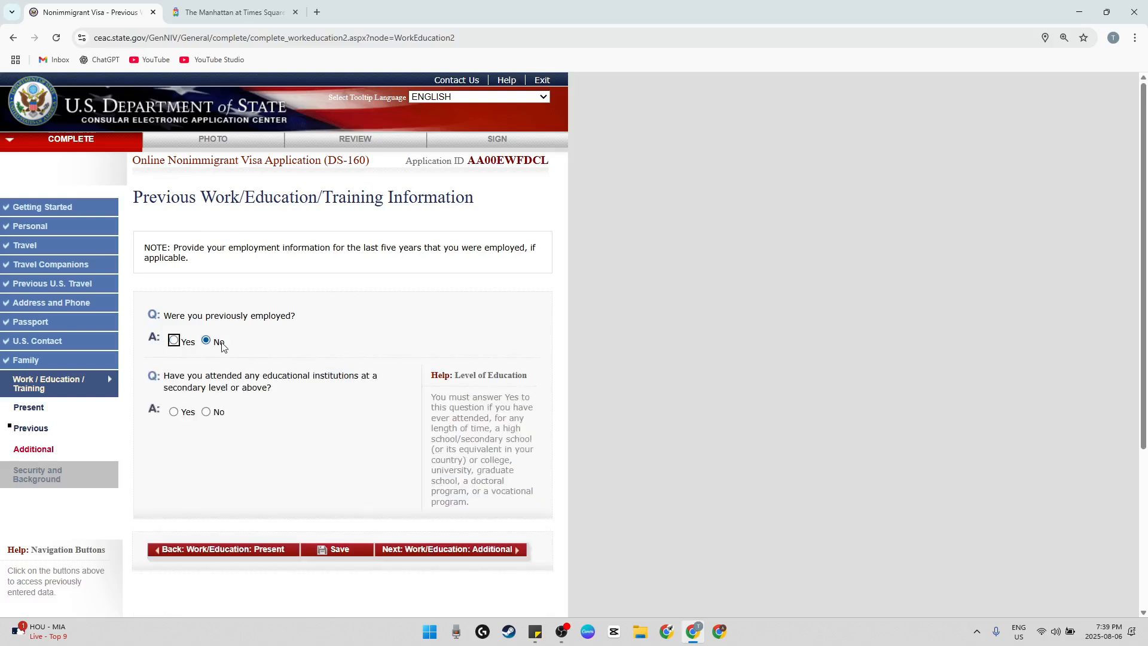
left_click(173, 340)
Enter DEF BANK as the previous employer's name
scroll(302, 372, "down", 2)
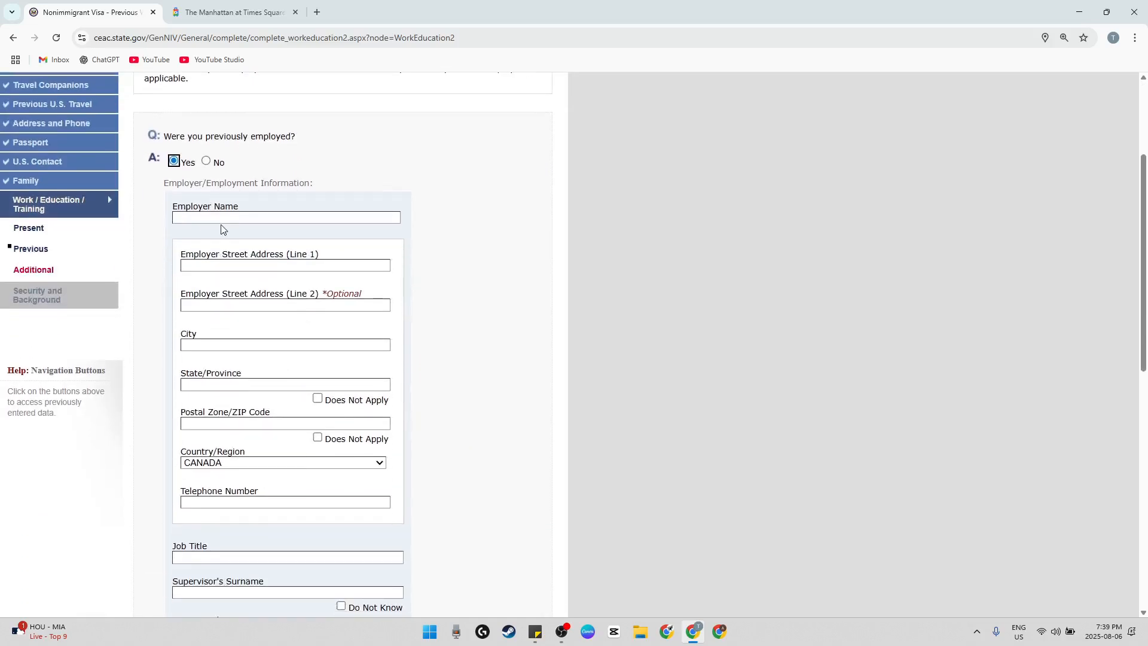
left_click(226, 216)
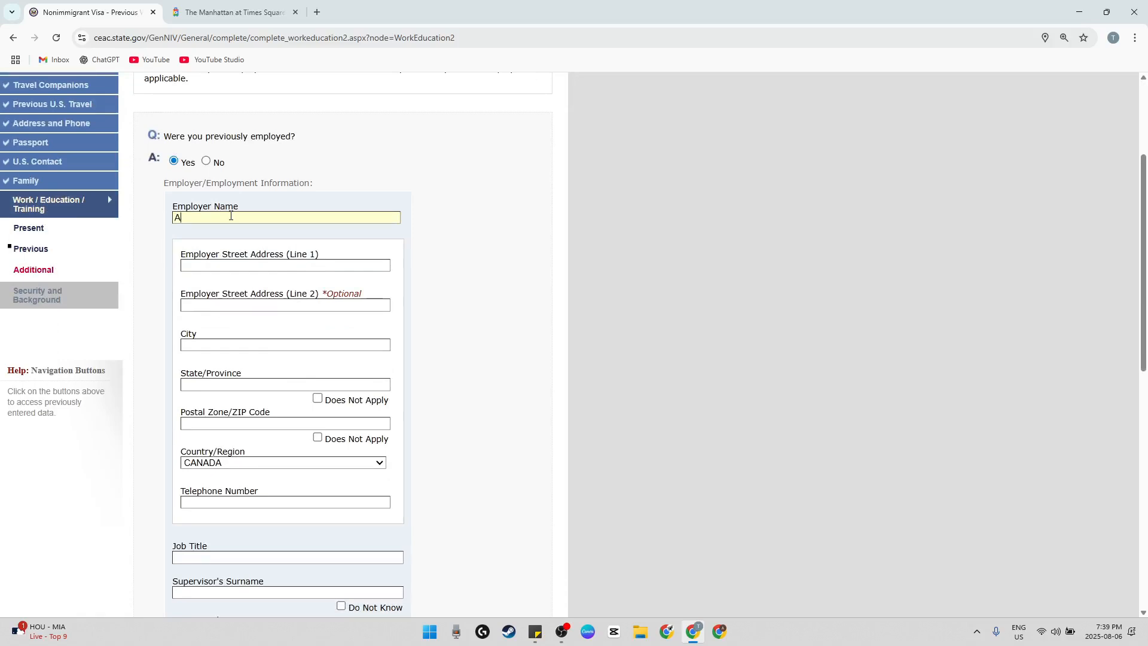
type("DEF BANK")
Fill in the previous employer's street address and postal code, with LONDON as the city and ON as the province
left_click(217, 265)
type("213 THIS ST")
type("LONDON")
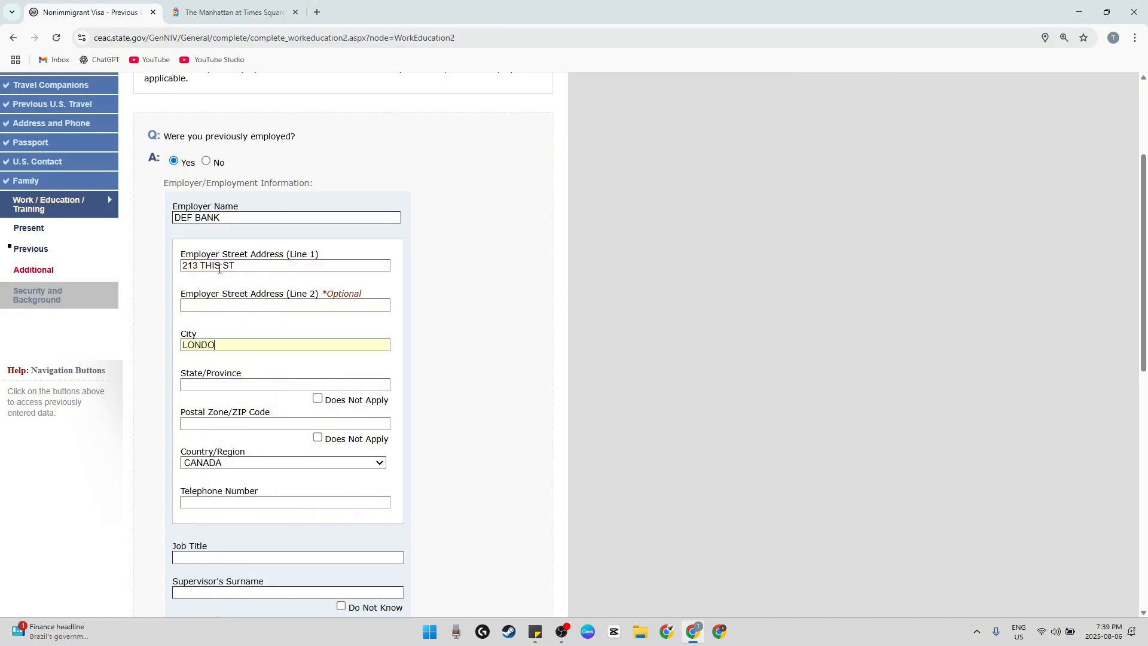
key("Tab")
type("ONT51")
Enter the previous employer's telephone number
scroll(219, 269, "down", 3)
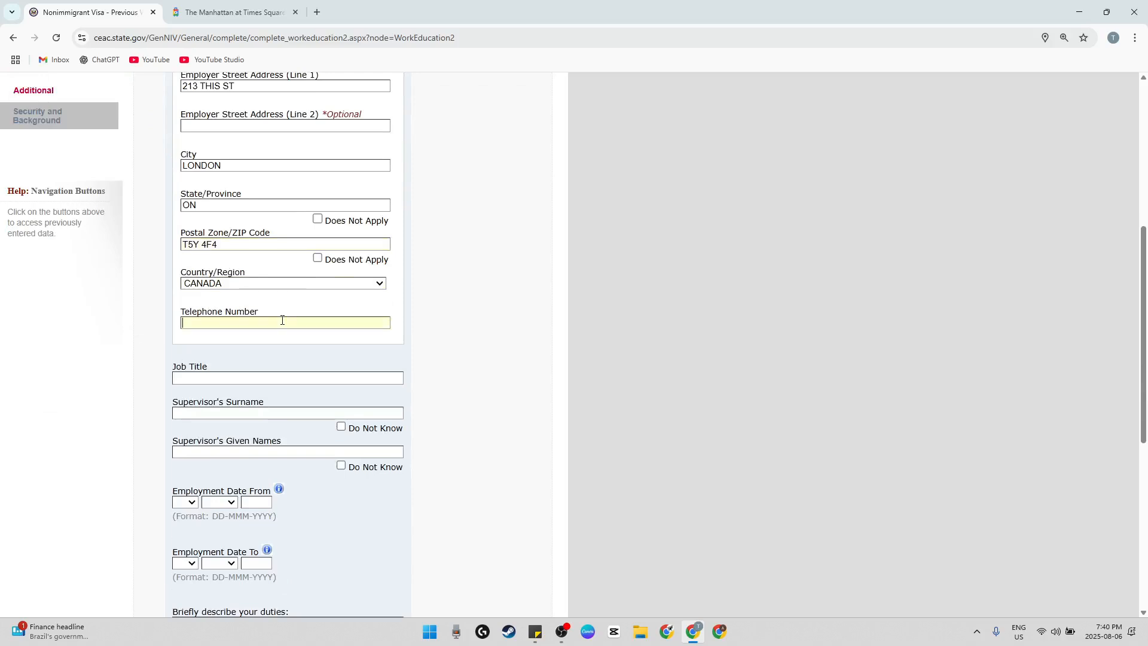
scroll(282, 319, "down", 1)
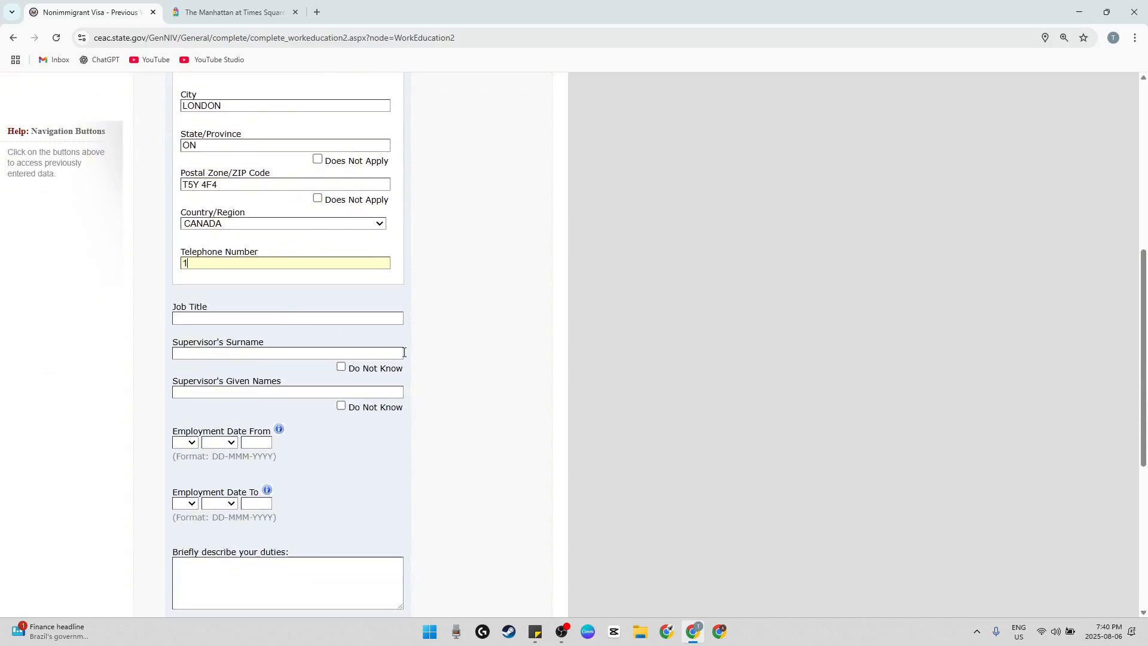
type("23456")
type("7890")
type("TELLER")
Enter TELLER as the previous job title and fill in the supervisor's surname and given names
scroll(293, 302, "down", 2)
left_click(222, 230)
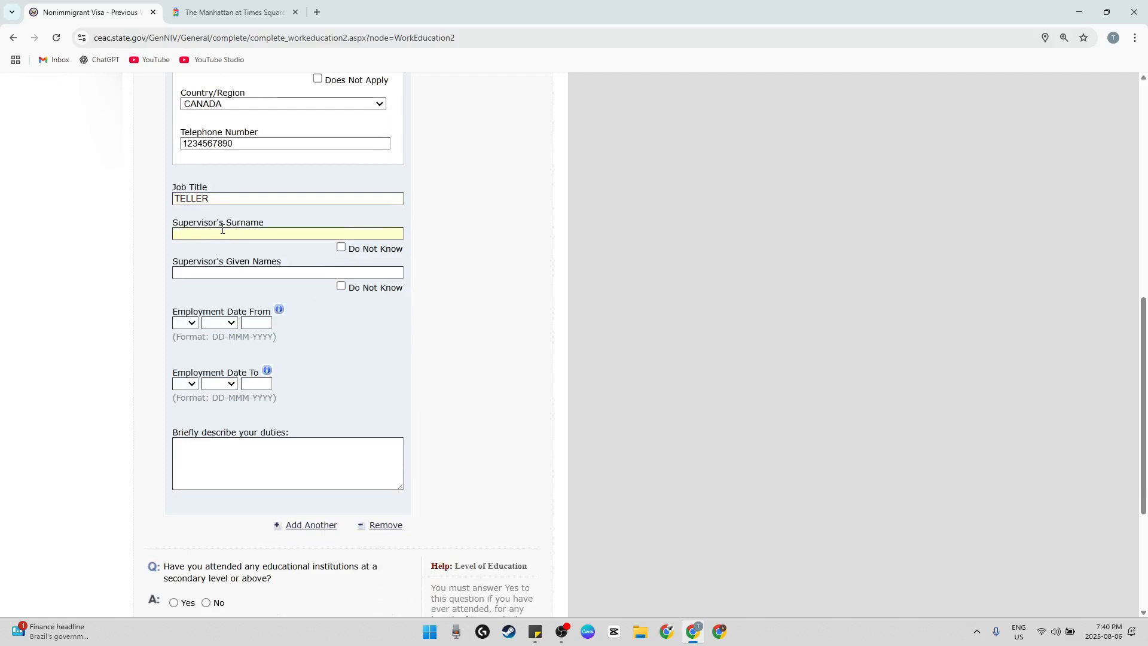
type("ABD")
key("Tab")
key("Tab")
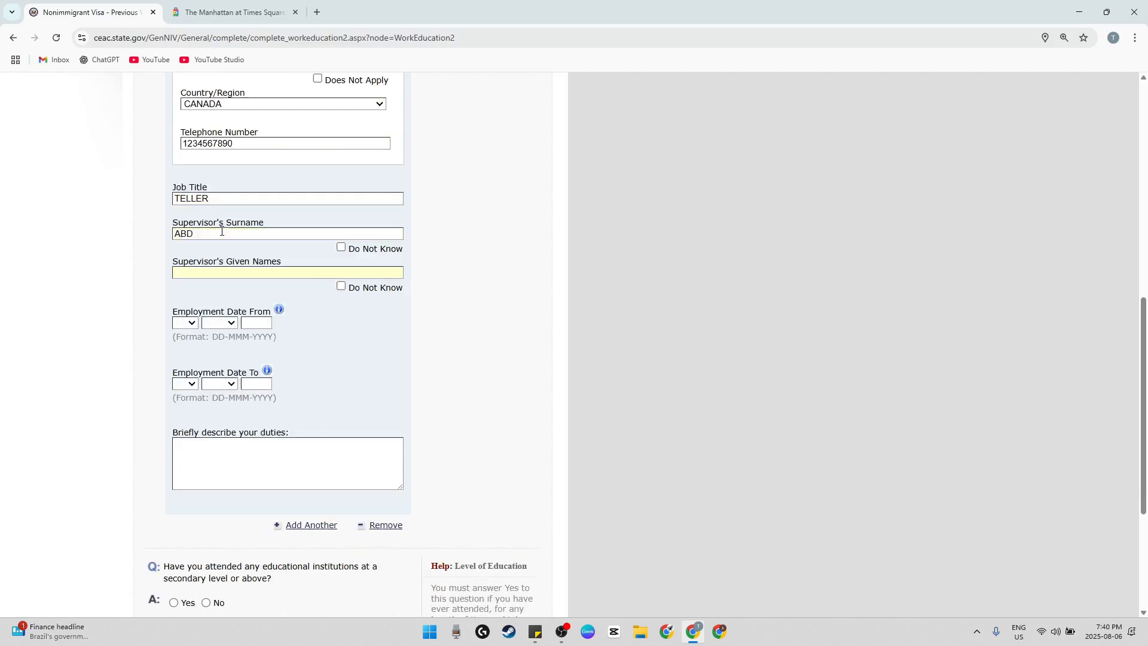
type("DEF")
Set the previous job's Employment Date From to 10 JAN 2024
left_click(186, 323)
left_click(180, 159)
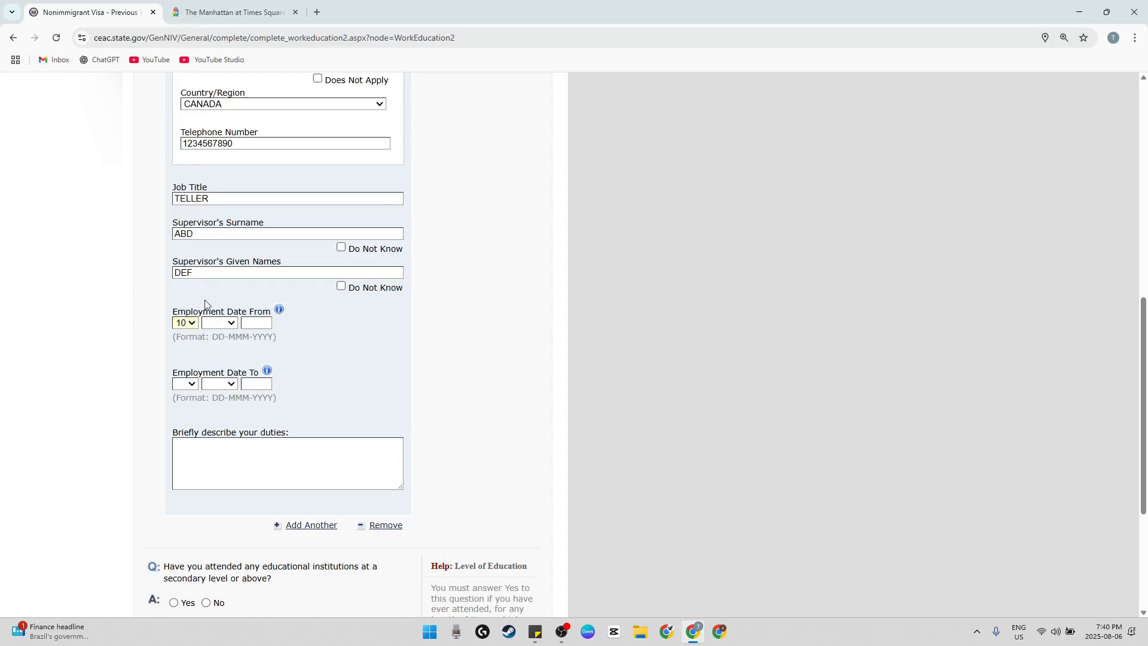
left_click(219, 323)
left_click(215, 351)
left_click(258, 322)
type("20")
Set the previous job's Employment Date To to 18 JAN 2025 and describe the duties as BANKING
left_click(184, 384)
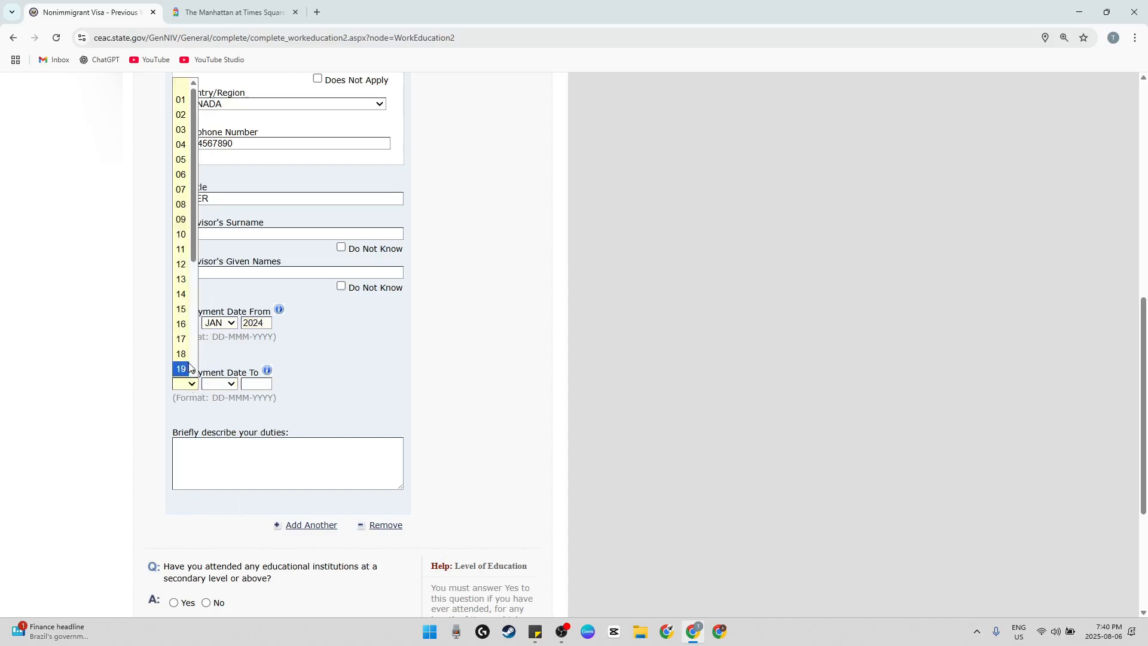
left_click(185, 356)
left_click(215, 384)
left_click(218, 408)
left_click(258, 384)
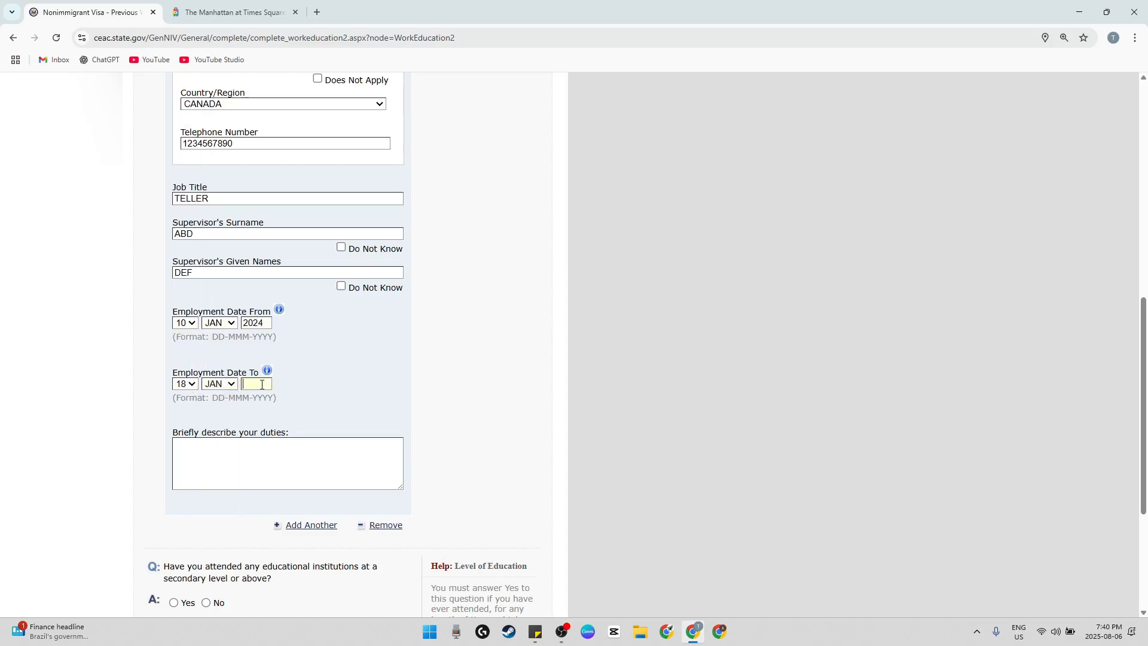
type("202")
type("BANKING")
Answer Yes to having attended educational institutions at a secondary level or above
scroll(305, 467, "down", 3)
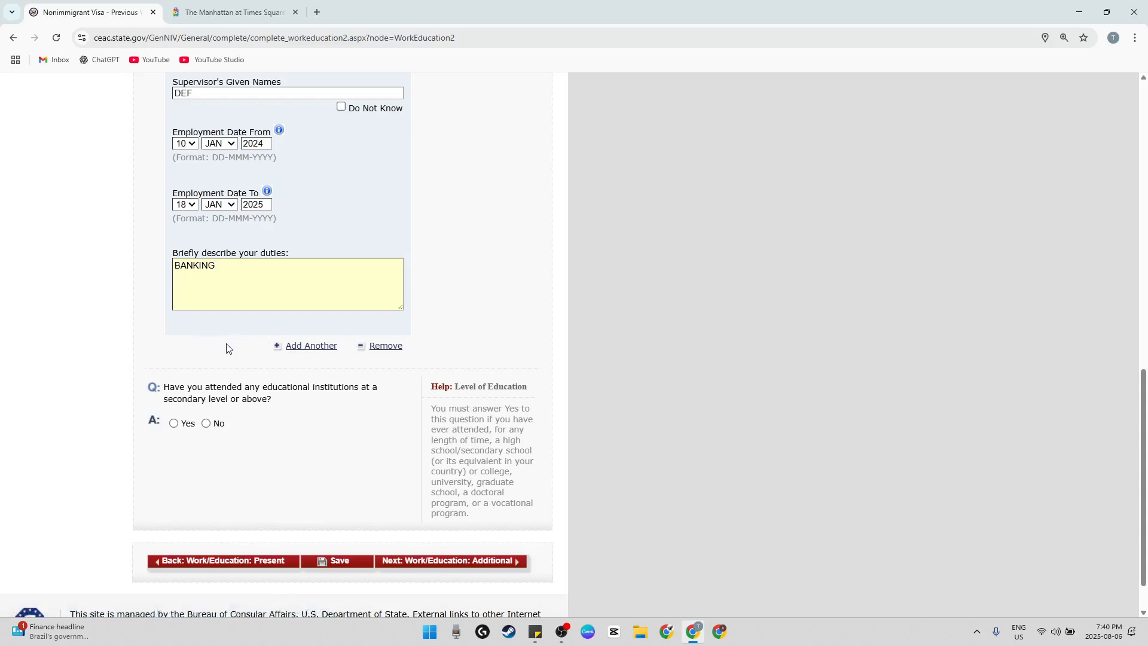
scroll(226, 345, "down", 1)
left_click_drag(187, 339, 310, 340)
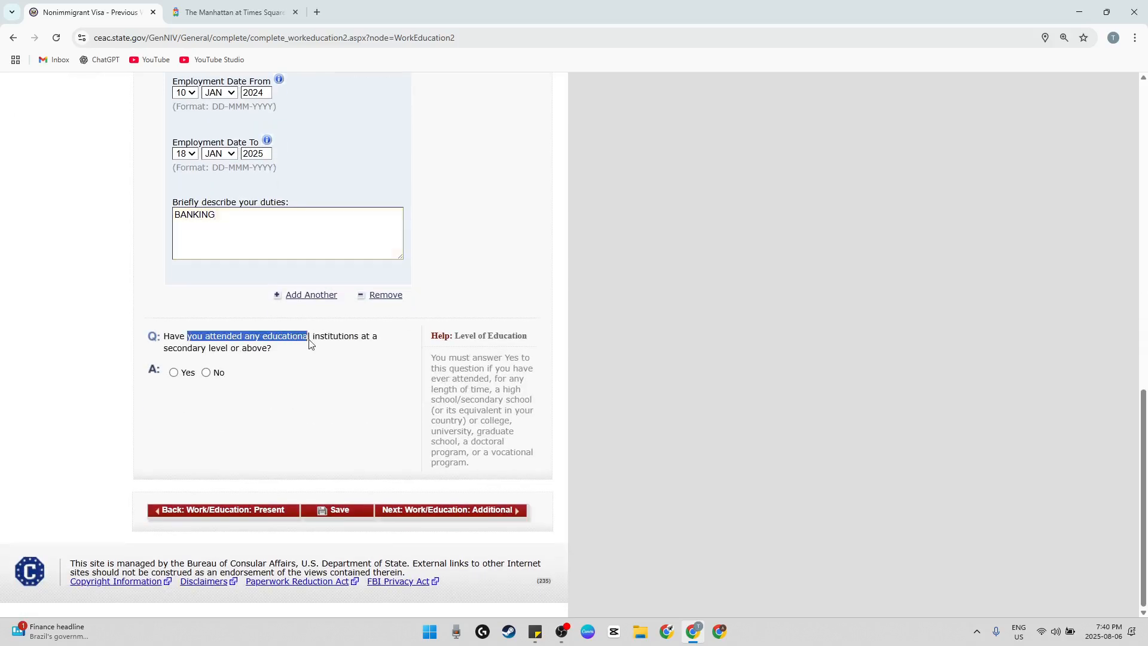
left_click(186, 374)
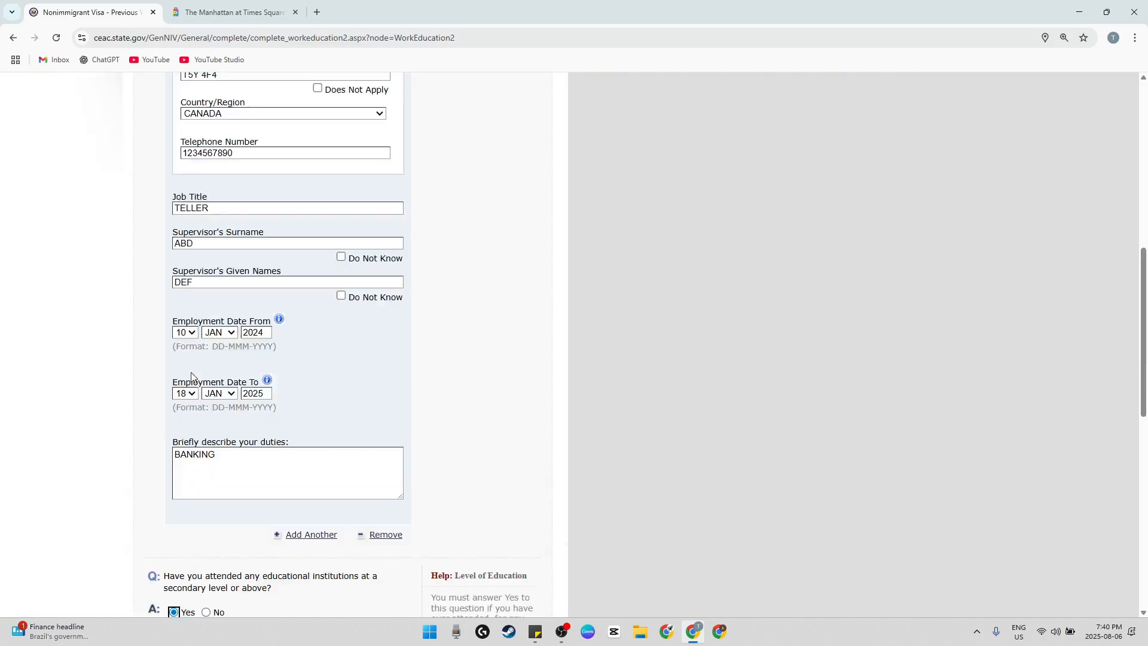
Enter ABC COLLEGE as the educational institution's name and fill in its street address and city
scroll(310, 388, "down", 4)
left_click(219, 203)
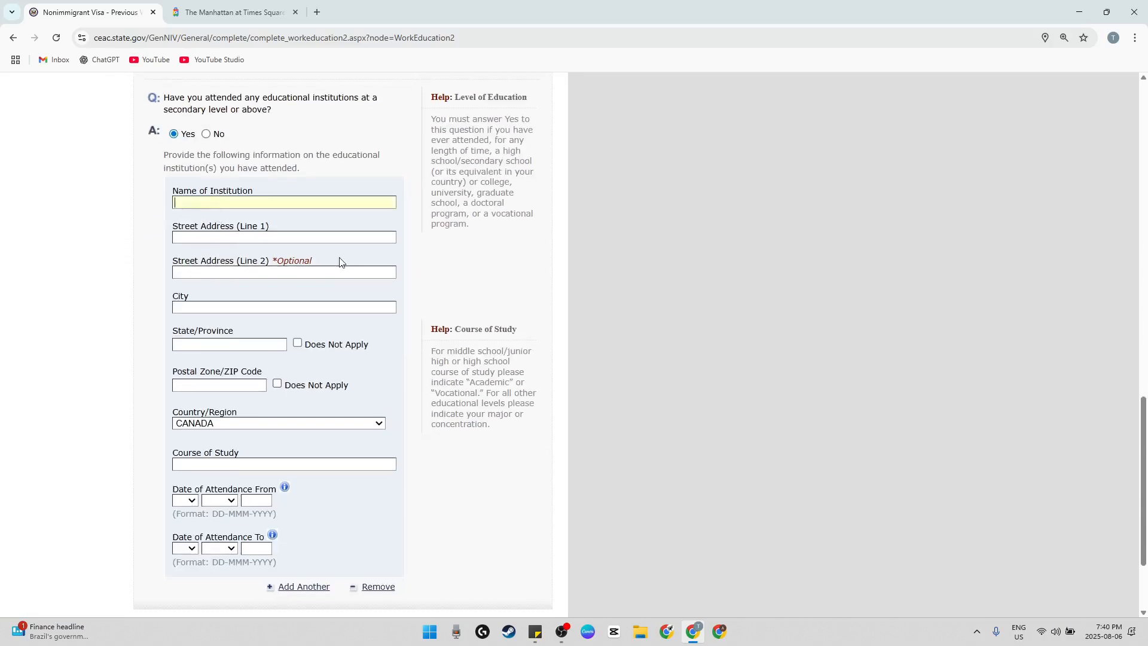
type("ABC COLLEGE")
left_click(257, 236)
type("145 THIS STLONDON")
key("Tab")
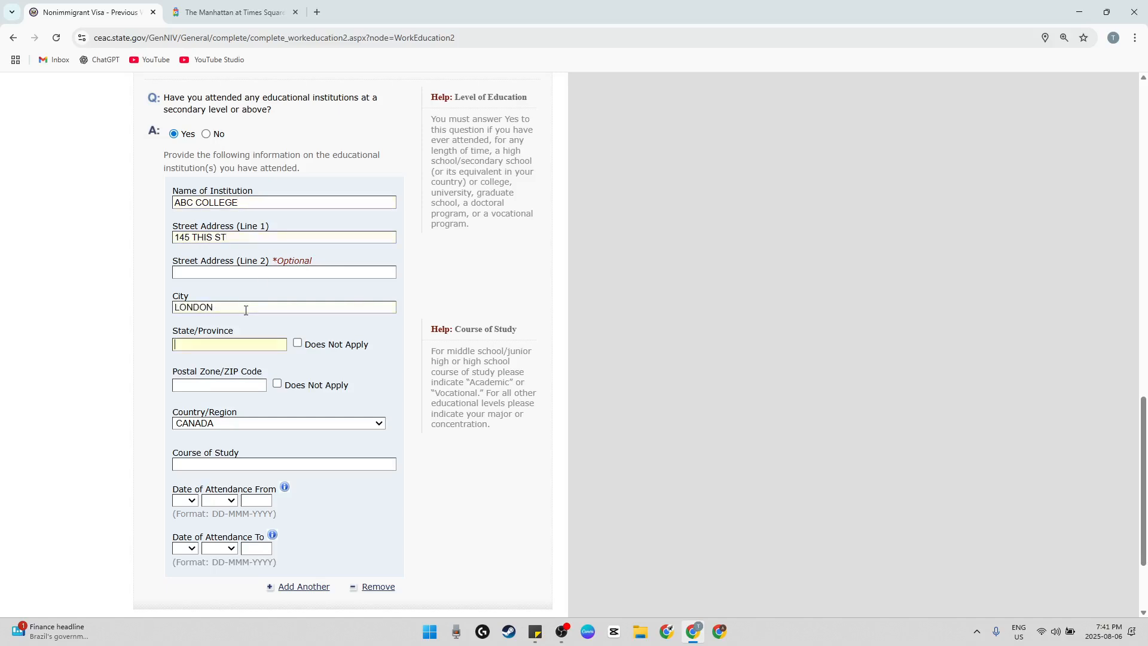
Fill in the institution's province and postal code, and enter BACHELORS IN SCIENCE as the course of study
type("ON")
key("Tab")
key("Tab")
type("NH")
type("5")
type("V 1B")
scroll(239, 347, "down", 2)
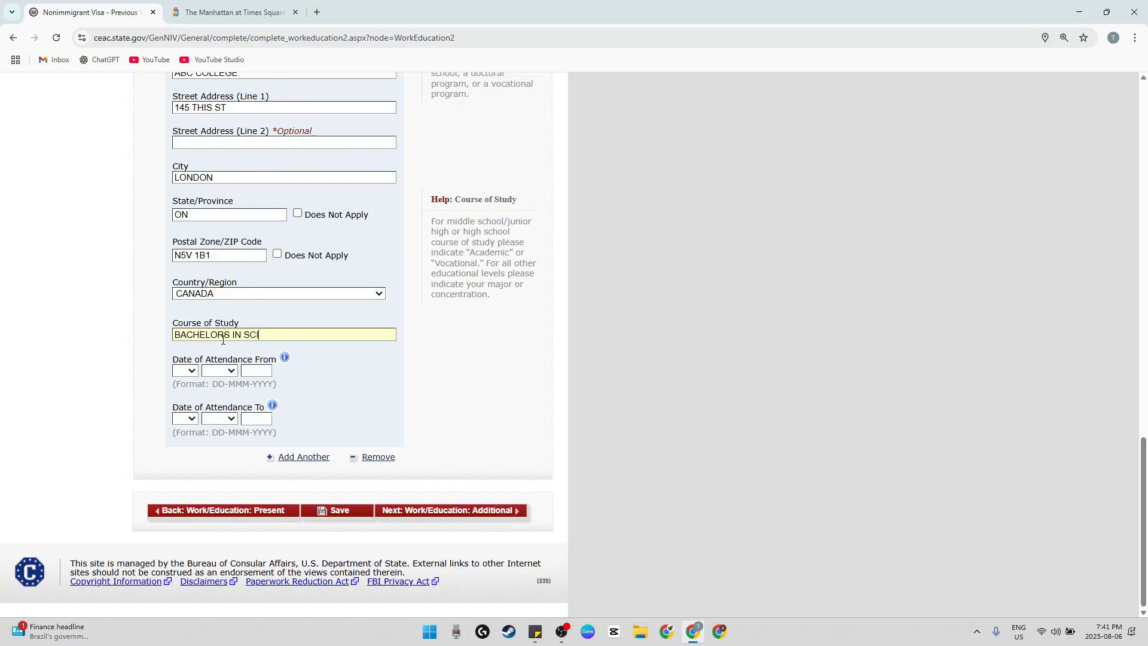
Set the institution's Date of Attendance From to 18 JAN 2024
left_click(185, 370)
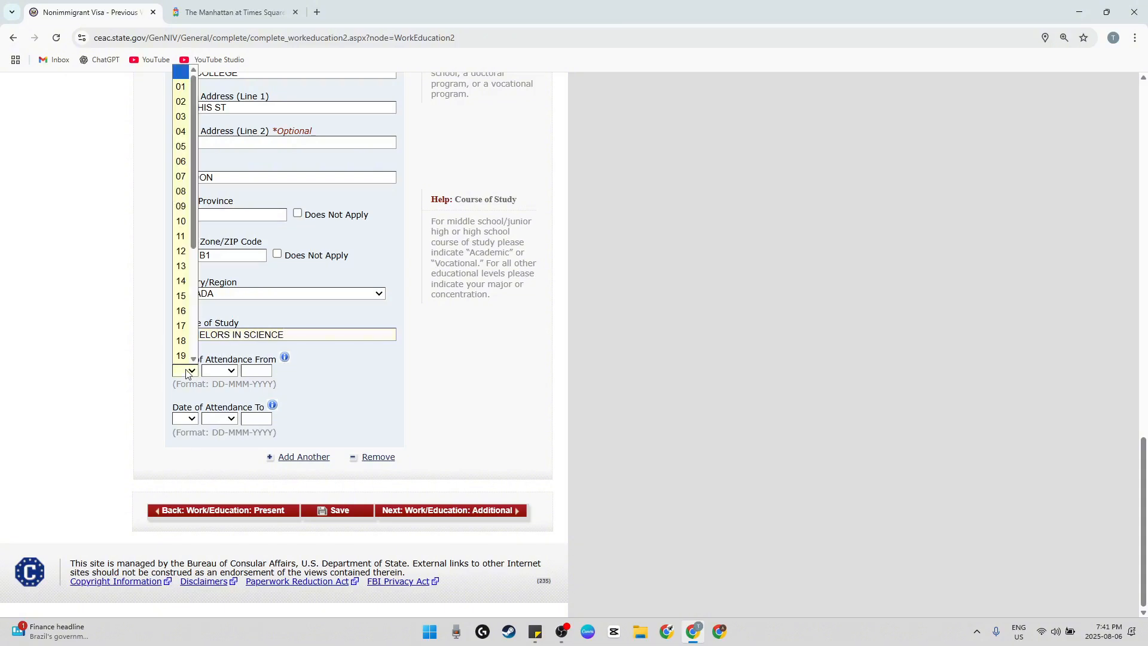
left_click(182, 328)
left_click(219, 370)
left_click(226, 400)
left_click(256, 372)
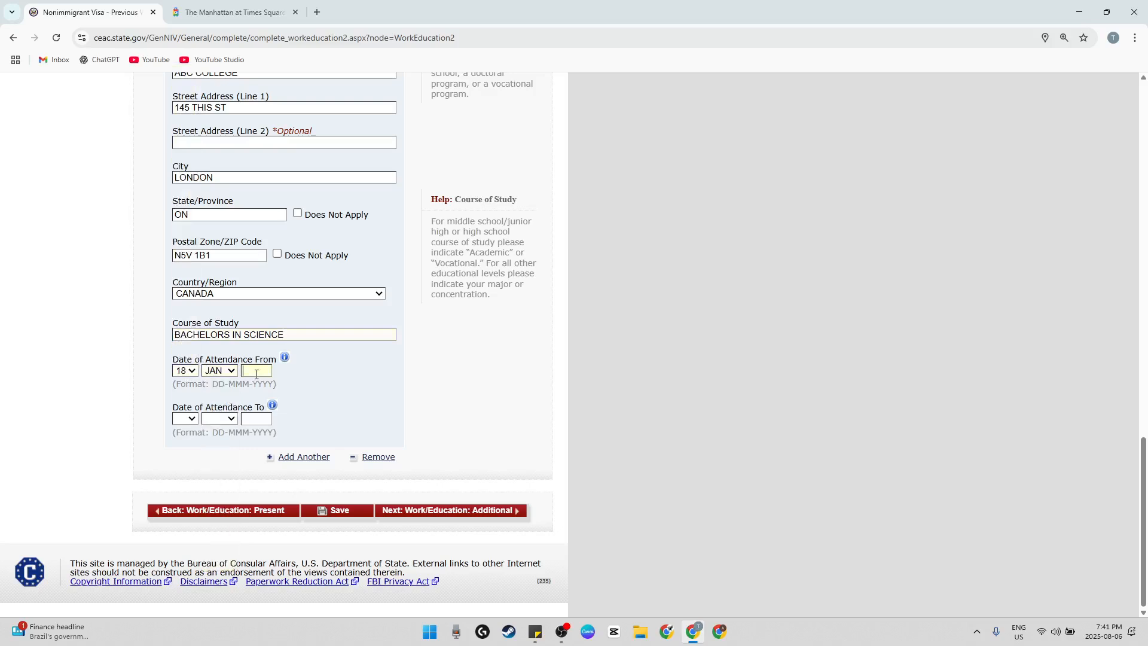
Set the institution's Date of Attendance To to 17 JAN 2025
left_click(184, 419)
left_click(183, 373)
left_click(219, 419)
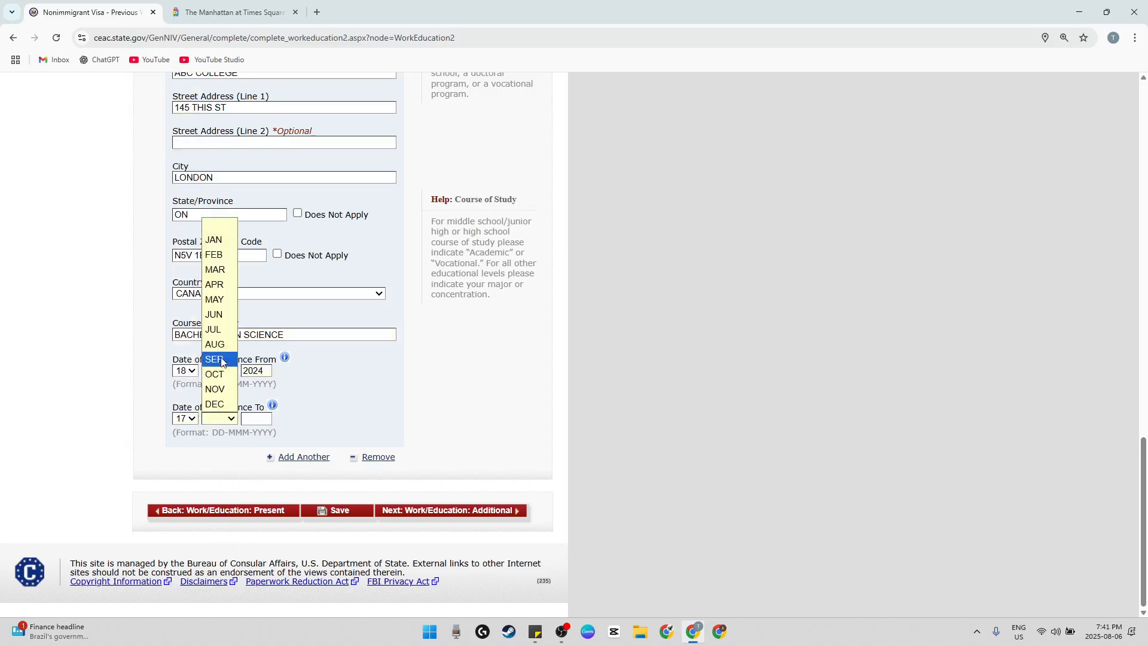
left_click(214, 240)
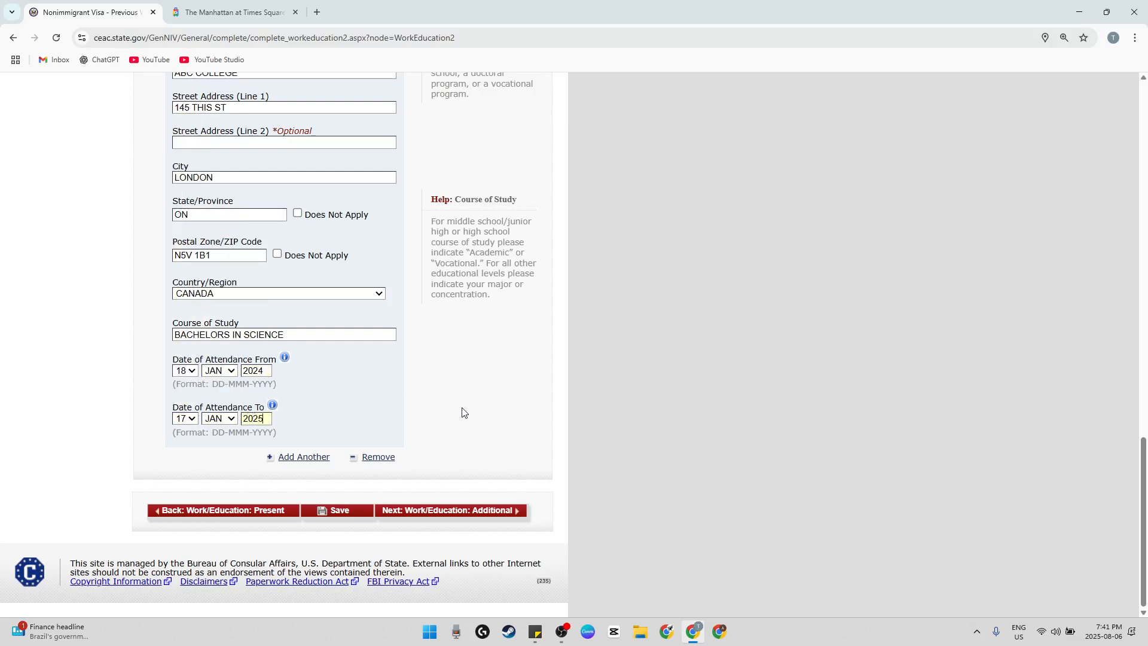
Continue to the Additional Work/Education/Training page and dismiss the browser's offer to save the address
scroll(321, 422, "up", 1)
scroll(323, 424, "down", 1)
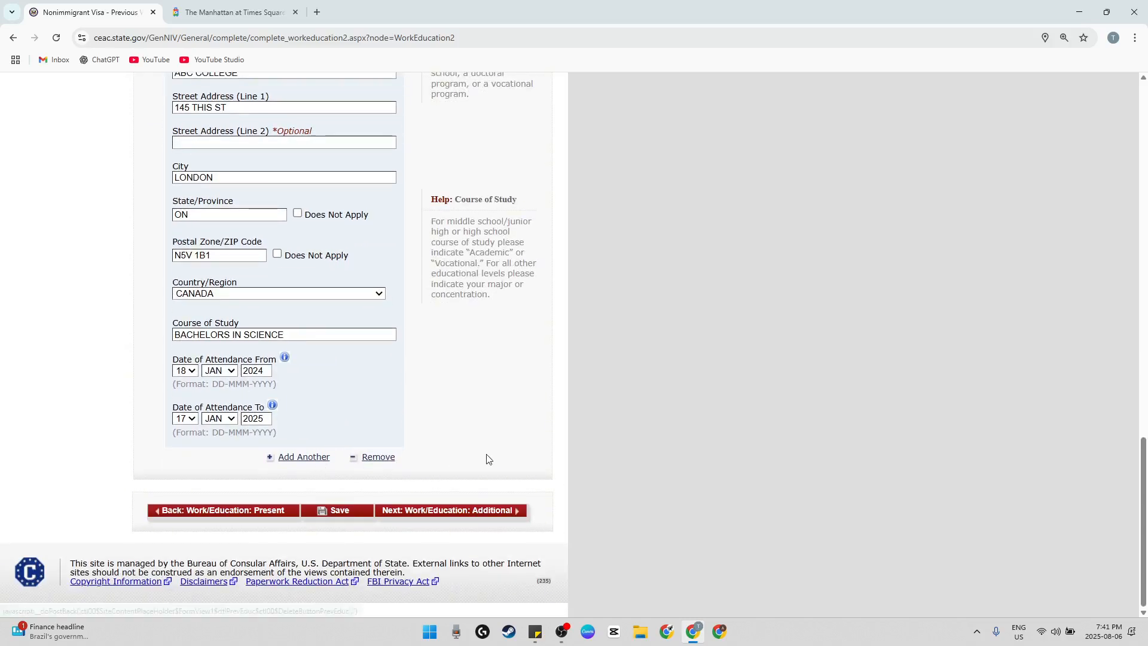
scroll(389, 446, "up", 5)
scroll(389, 443, "down", 5)
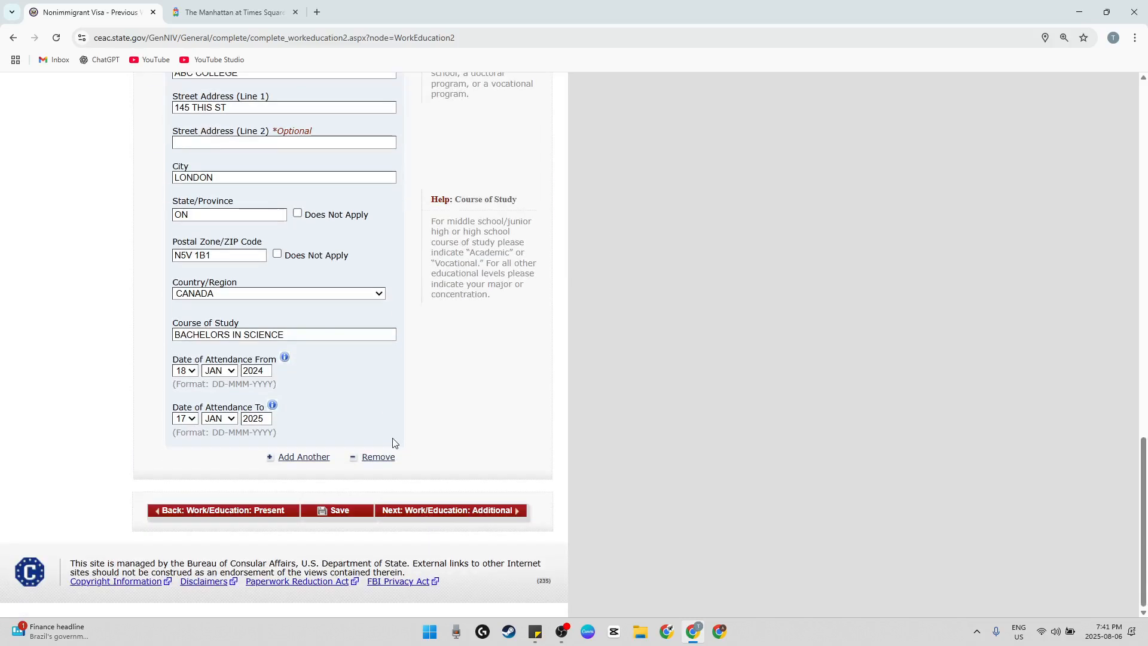
left_click(479, 513)
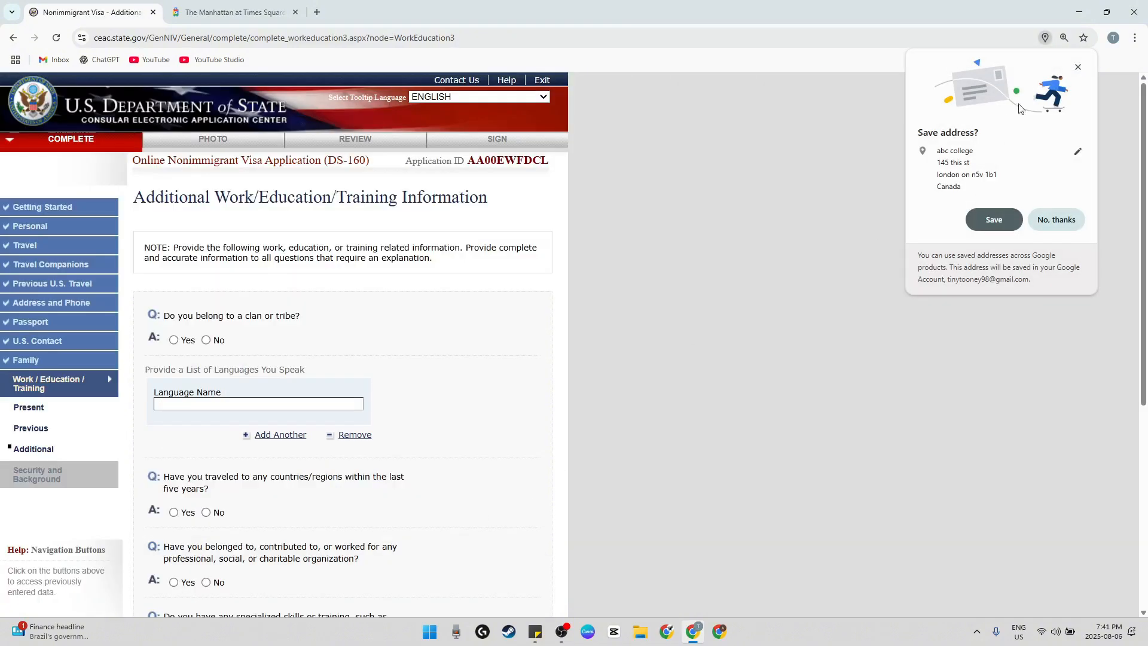
left_click(1078, 67)
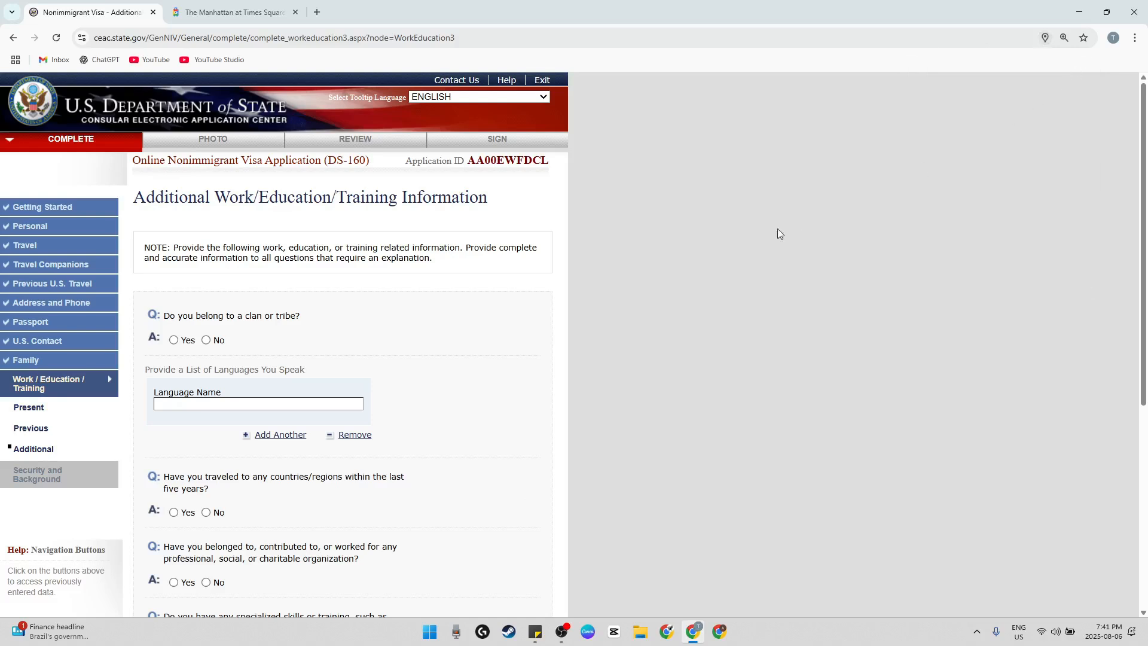
Answer No to belonging to a clan or tribe
scroll(618, 271, "down", 1)
scroll(618, 272, "down", 2)
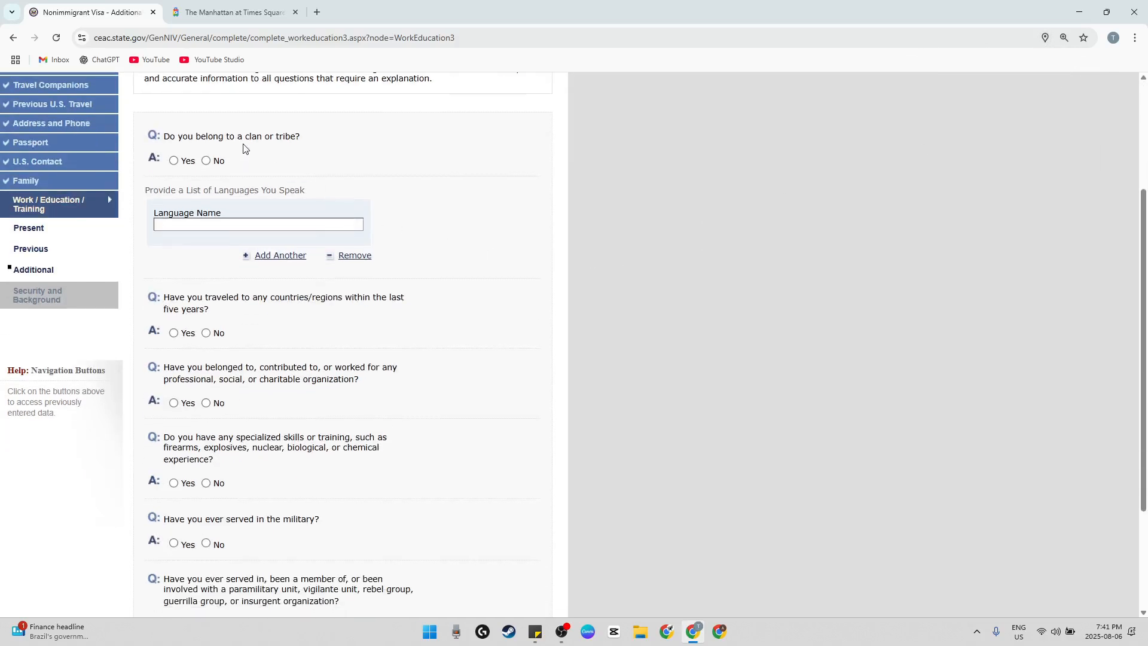
left_click(217, 165)
List ENGLISH and HINDI as the languages spoken, adding a second language entry
scroll(182, 137, "down", 2)
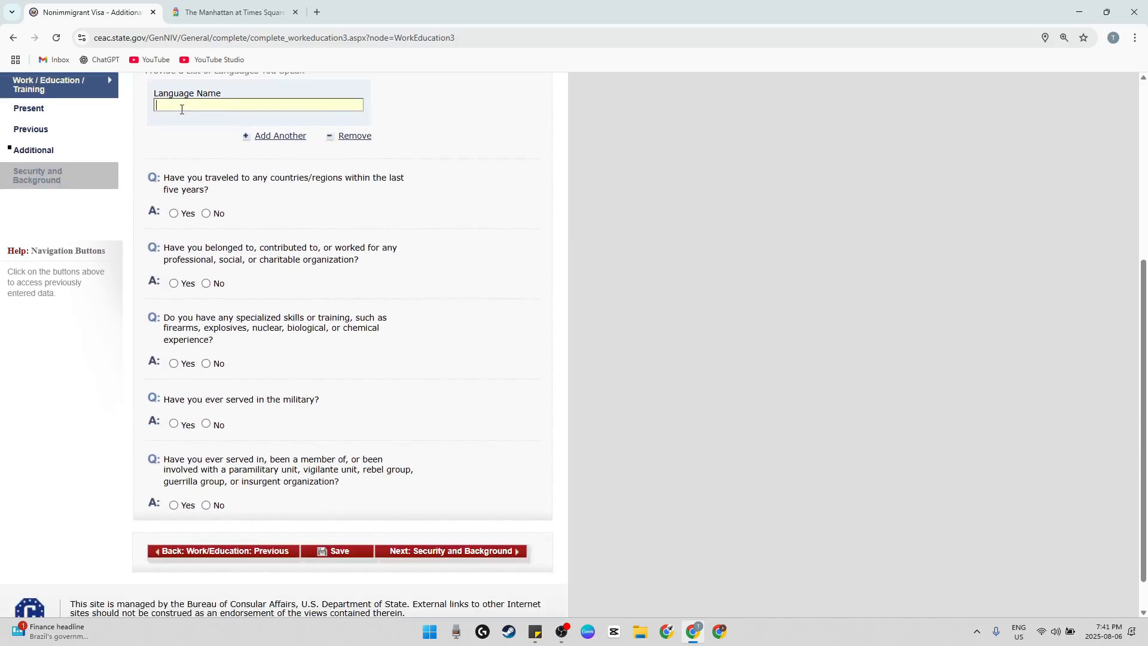
scroll(197, 162, "up", 1)
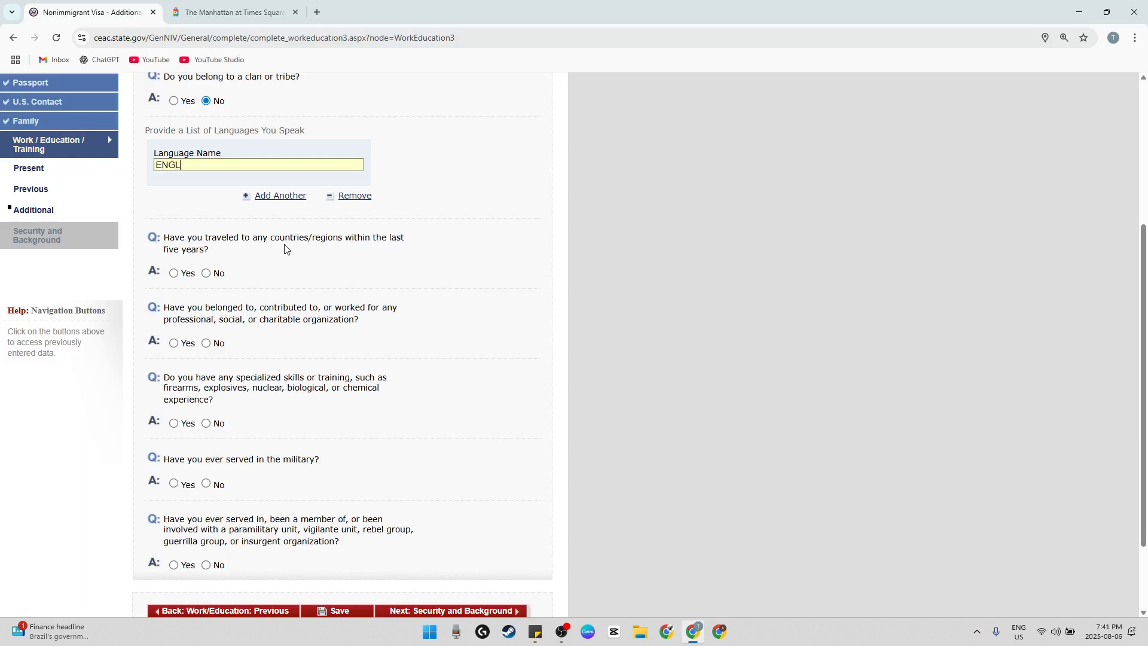
left_click(278, 196)
scroll(209, 317, "down", 3)
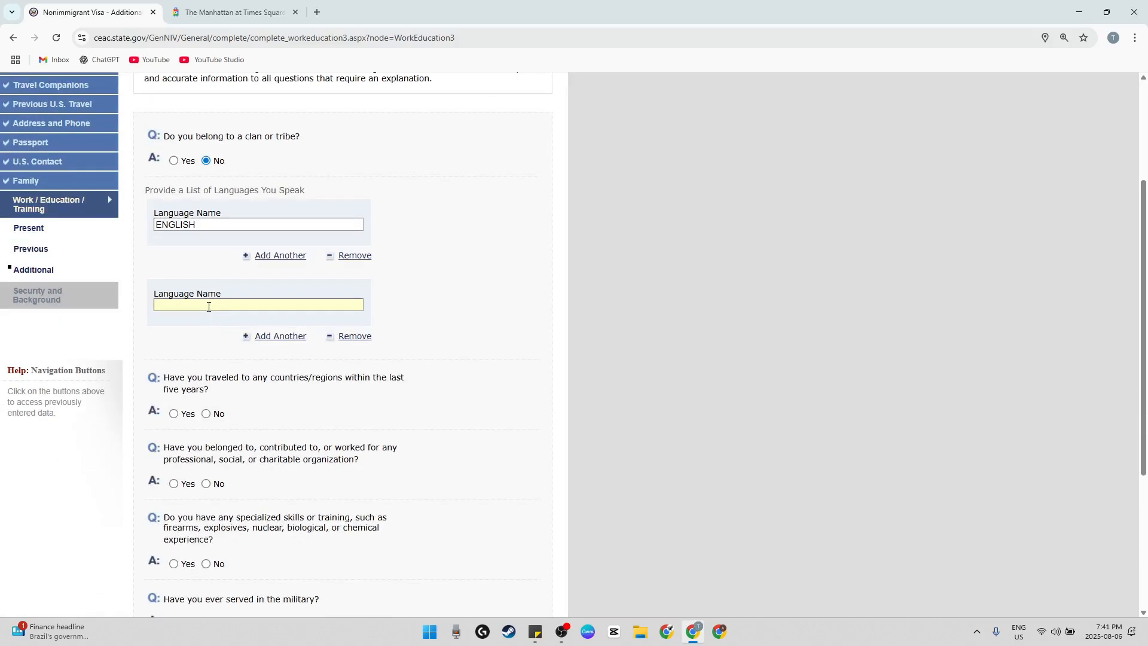
type("HINDI")
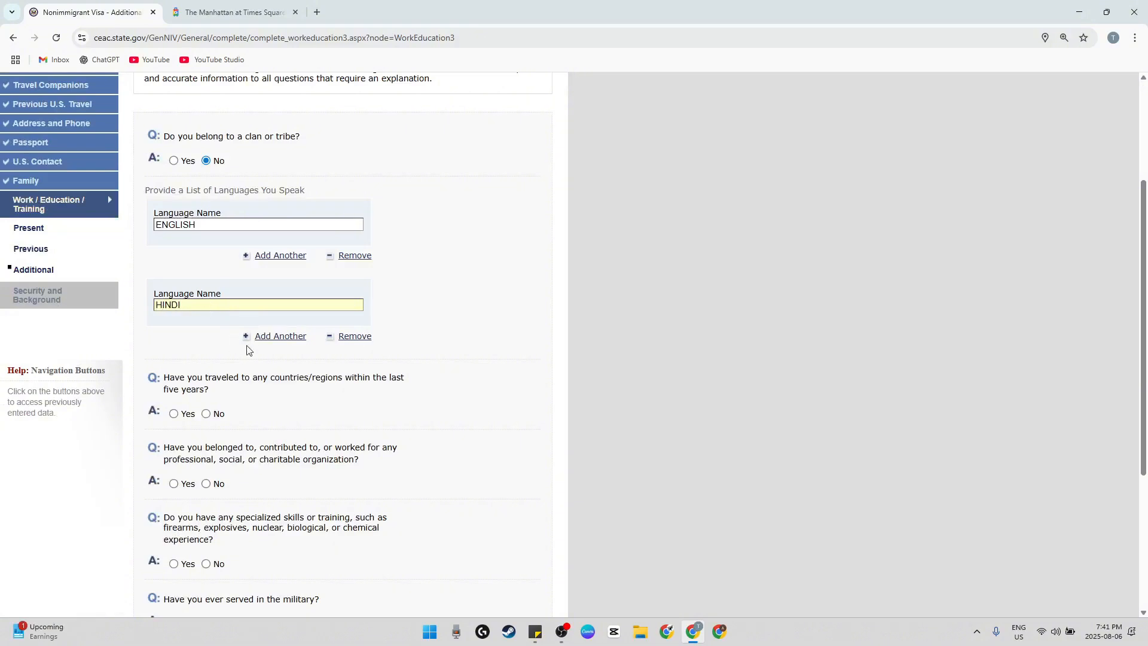
left_click(418, 351)
Answer Yes to having traveled within the last five years and select HONG KONG as the country/region visited
scroll(429, 373, "down", 2)
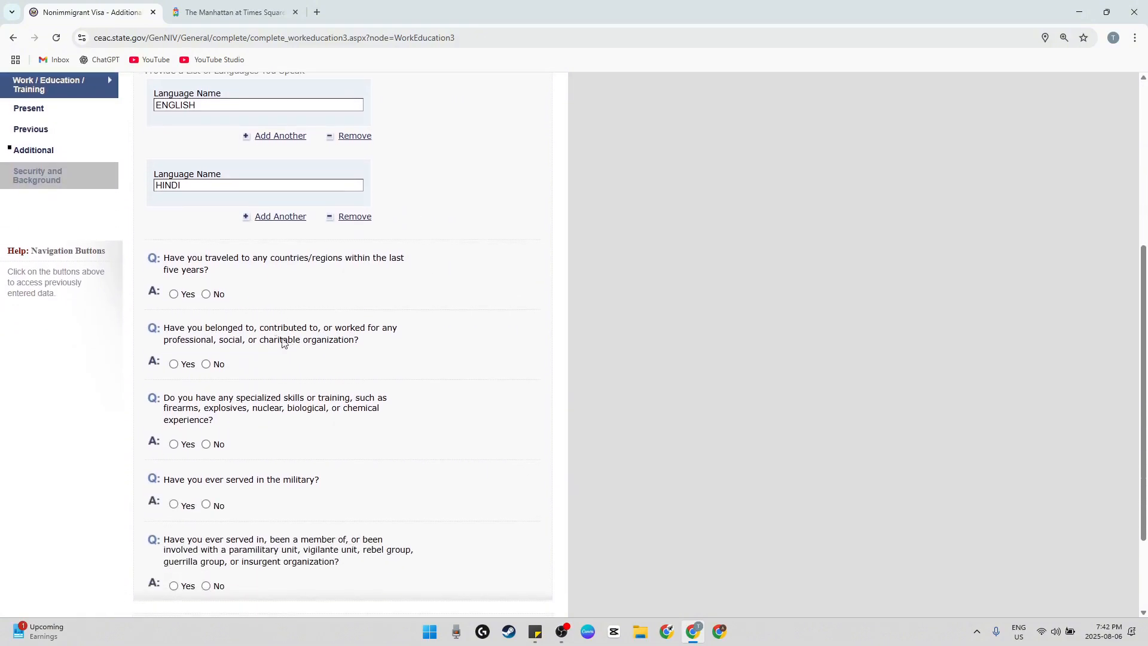
left_click(174, 294)
scroll(305, 356, "down", 6)
left_click(241, 290)
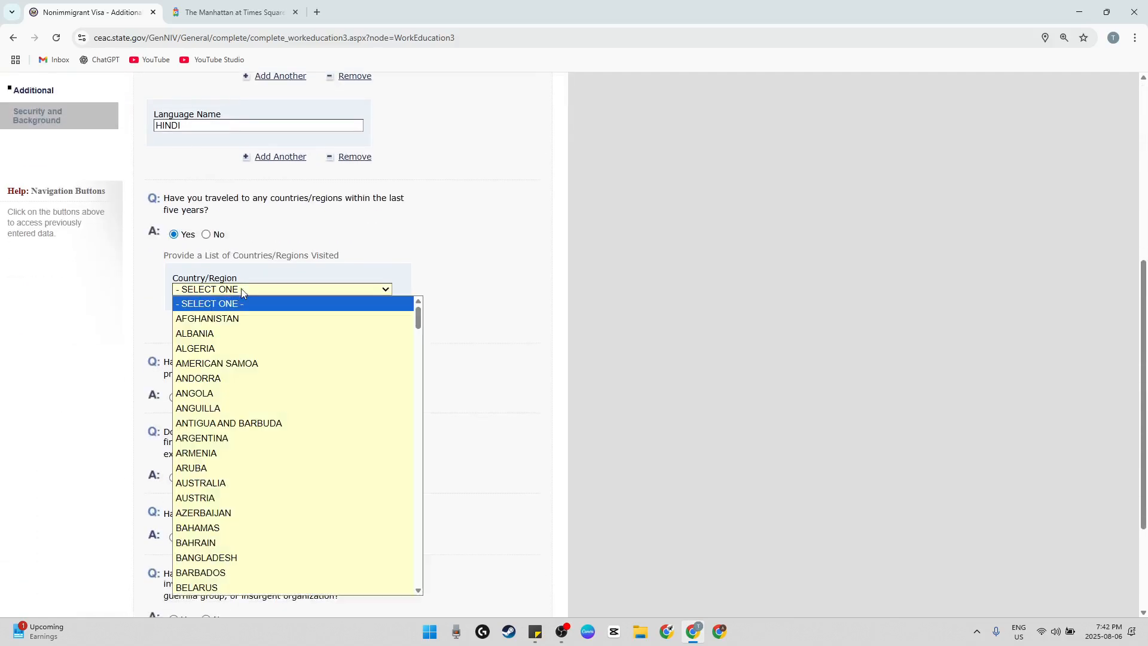
key("i")
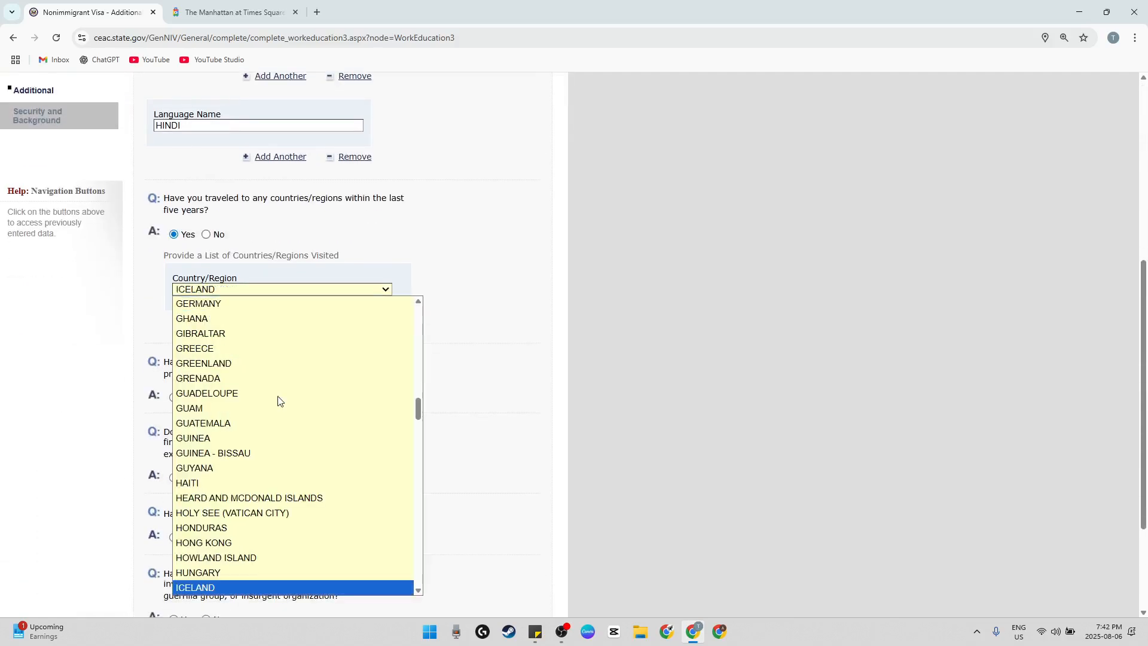
scroll(275, 418, "down", 2)
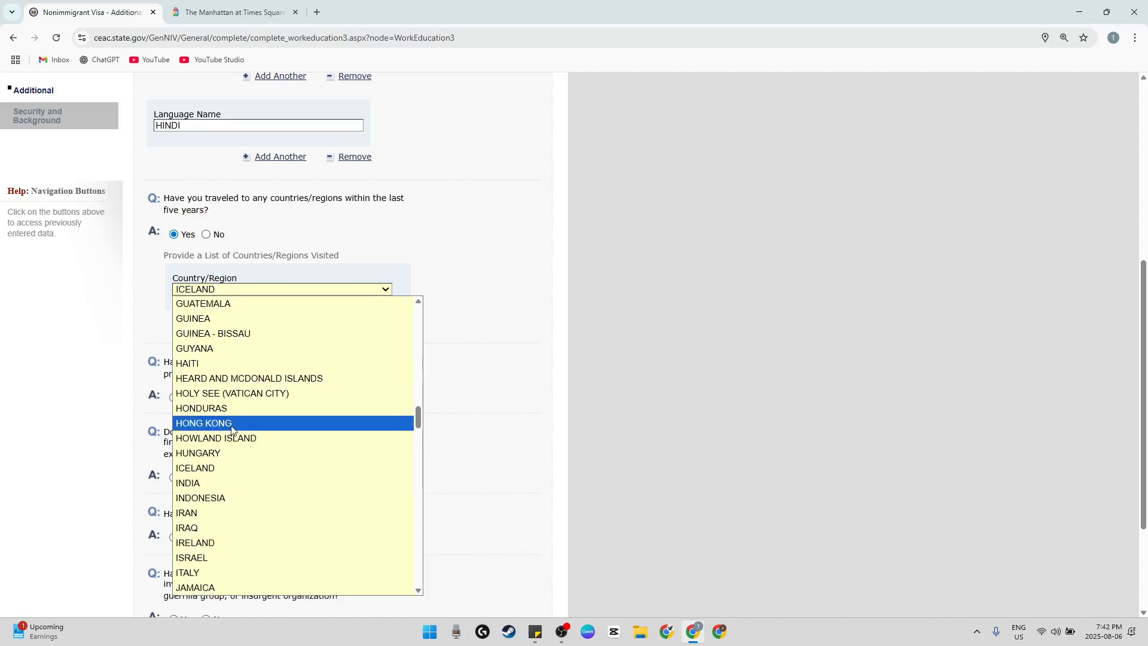
left_click(210, 424)
Answer No to the questions on organization involvement, specialized skills or training, military service and paramilitary or insurgent groups
scroll(443, 349, "down", 1)
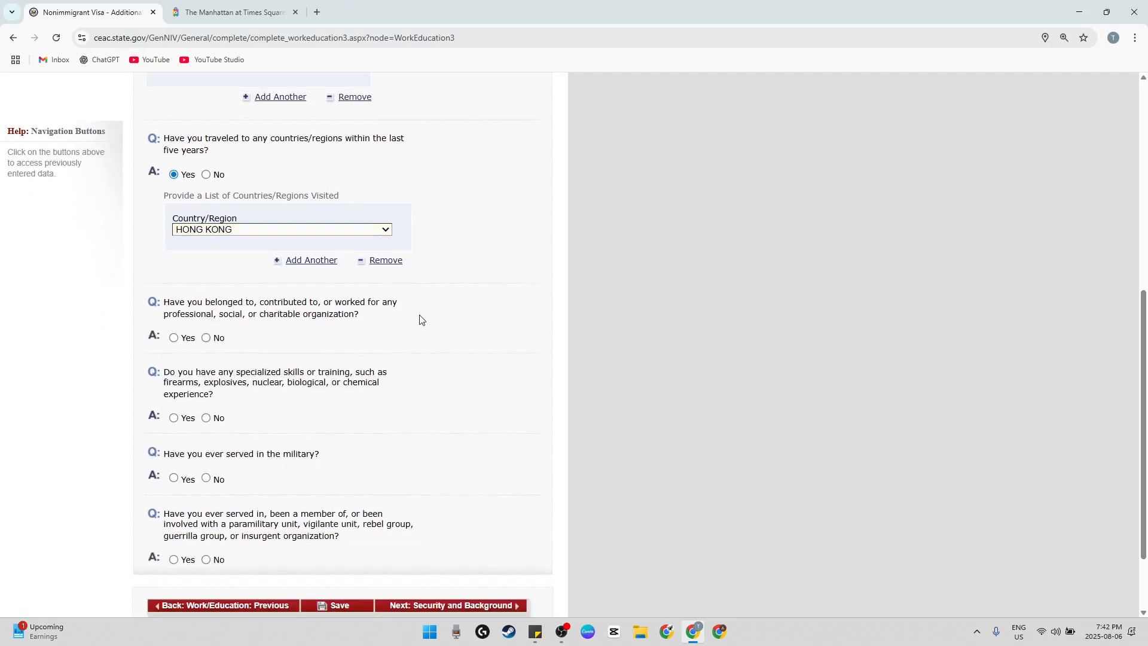
scroll(383, 299, "down", 1)
left_click_drag(223, 243, 399, 243)
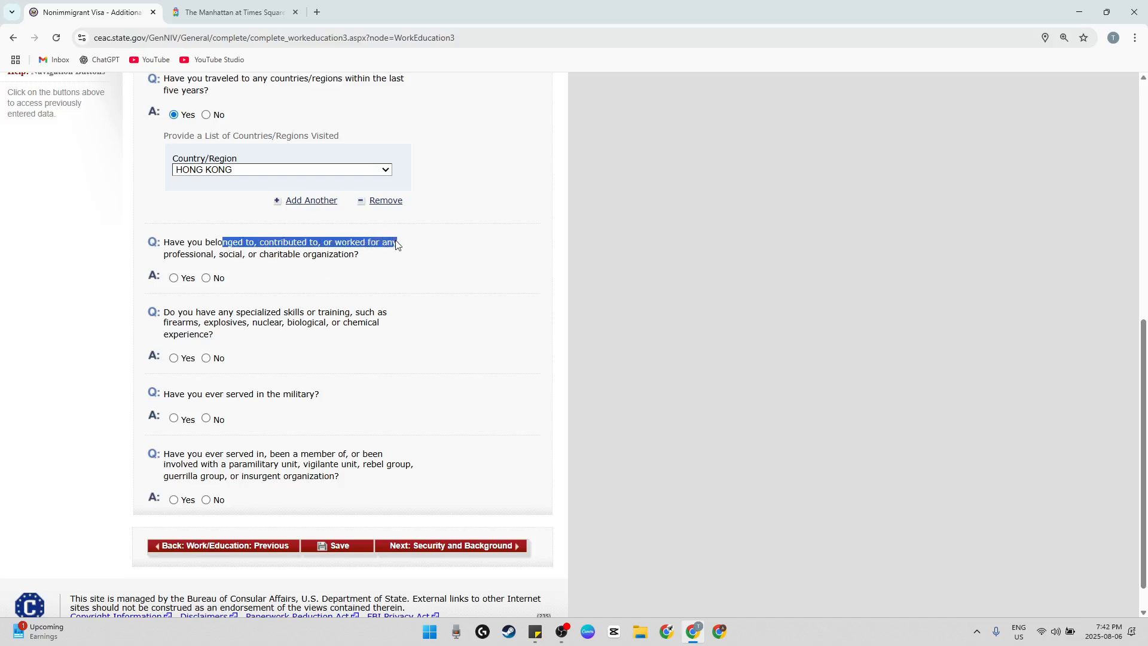
left_click(217, 281)
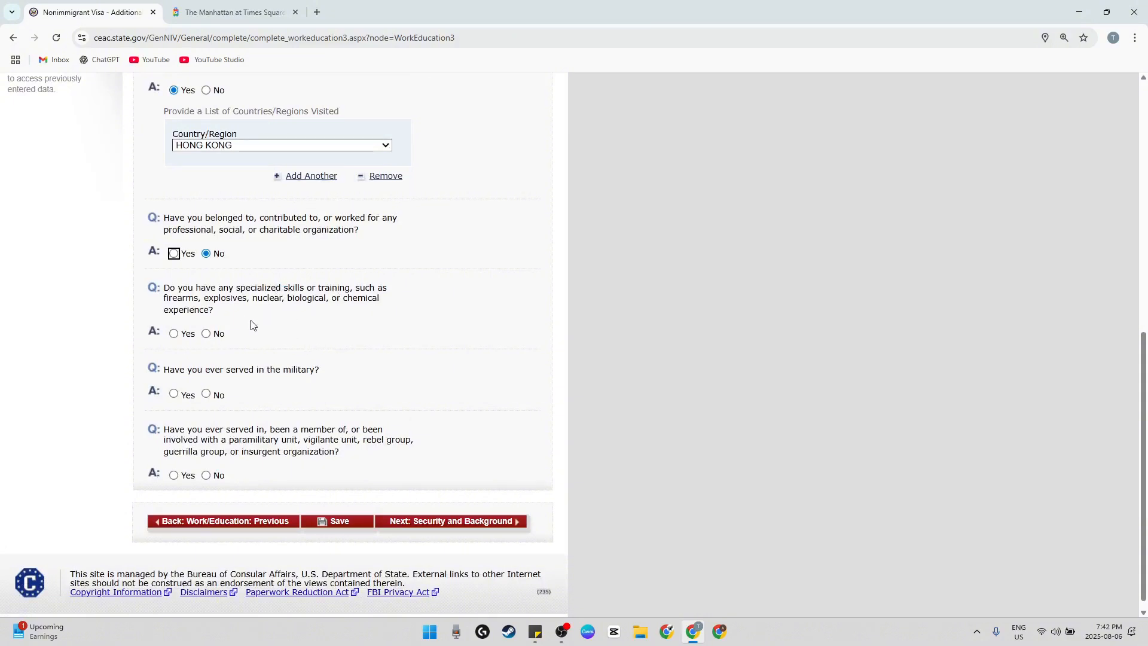
left_click(219, 333)
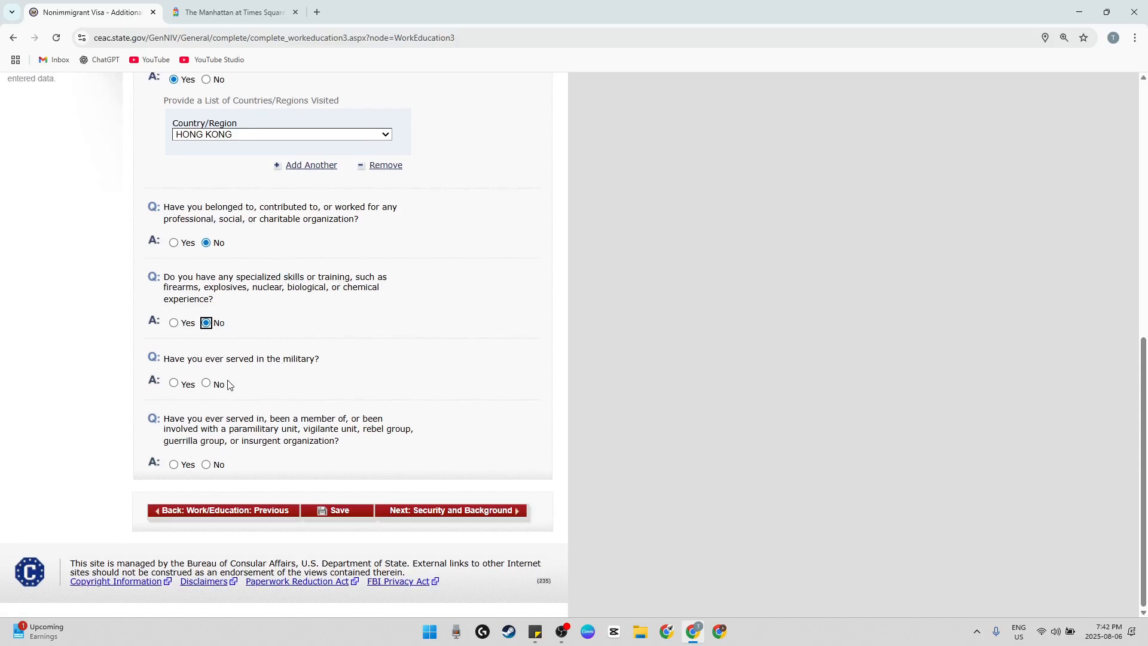
left_click(207, 382)
left_click_drag(205, 419, 367, 430)
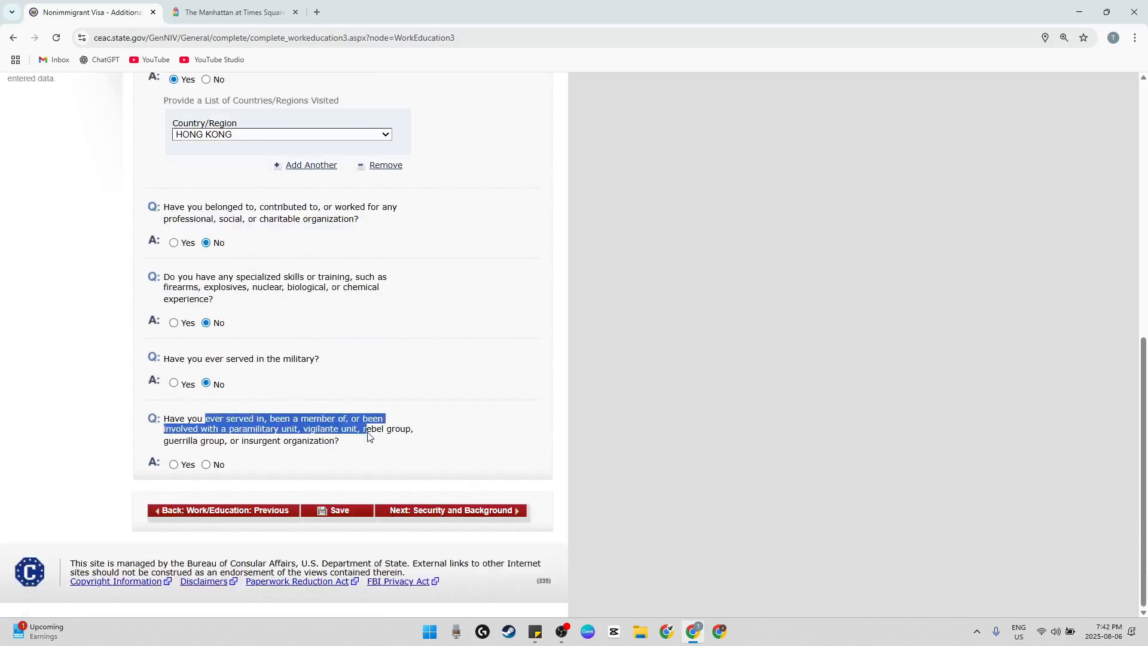
left_click(216, 464)
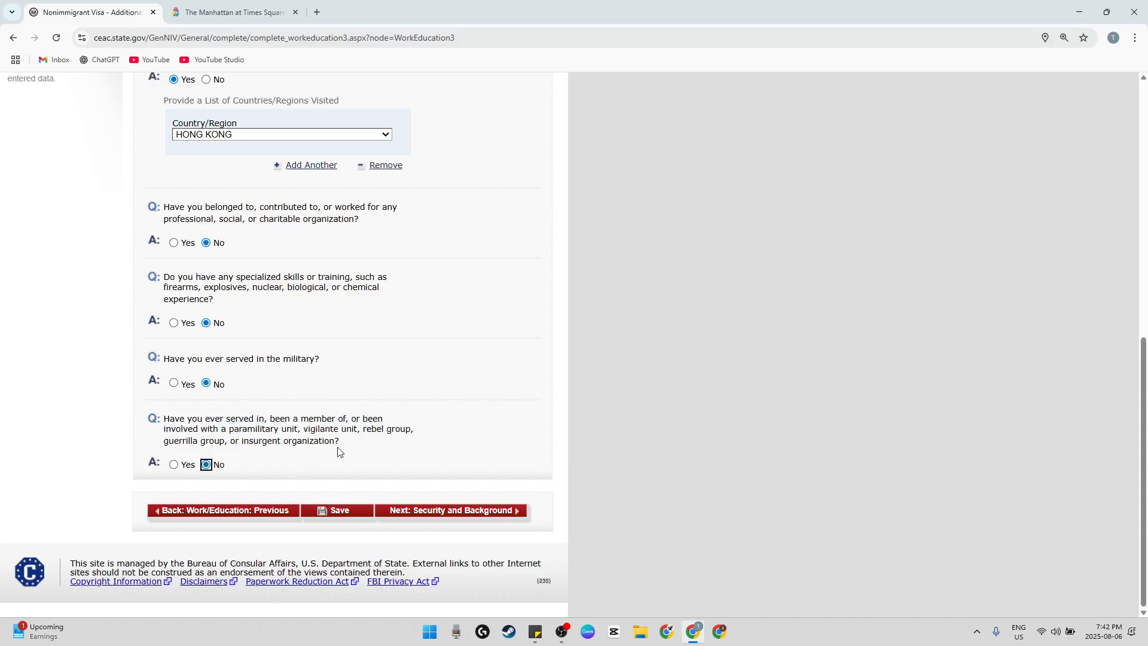
Continue from the additional work and education page to Security and Background: Part 1
scroll(339, 452, "up", 5)
scroll(341, 453, "down", 5)
left_click(465, 518)
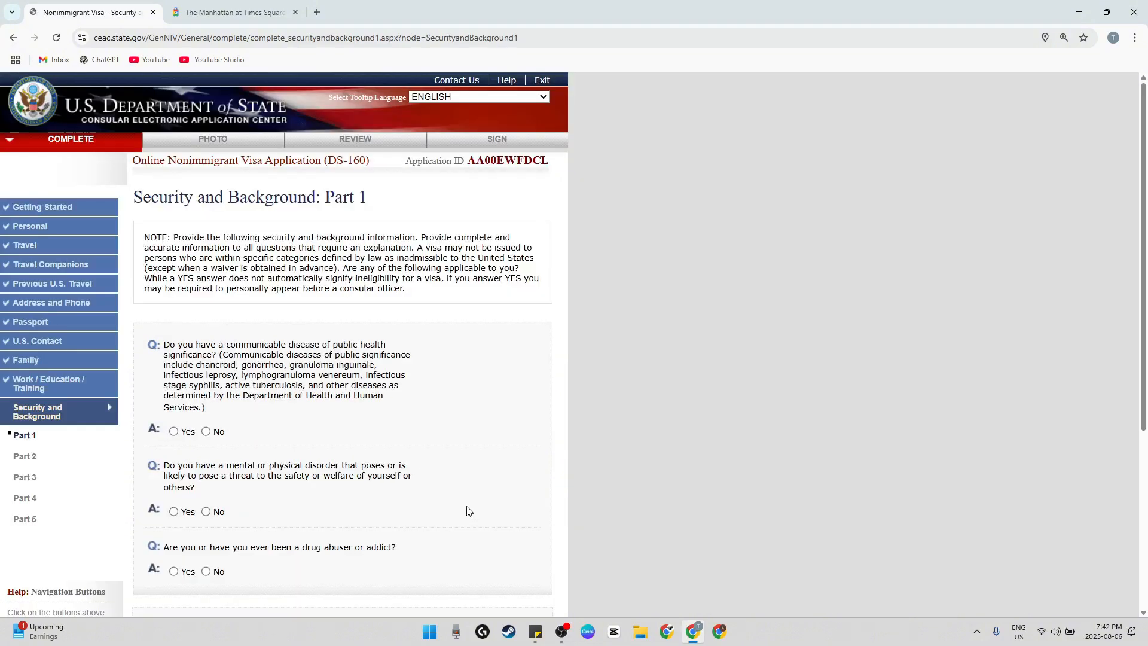
Read the note on Security and Background: Part 1 about inadmissibility and the consequences of a YES answer
left_click_drag(299, 268, 516, 288)
left_click(397, 287)
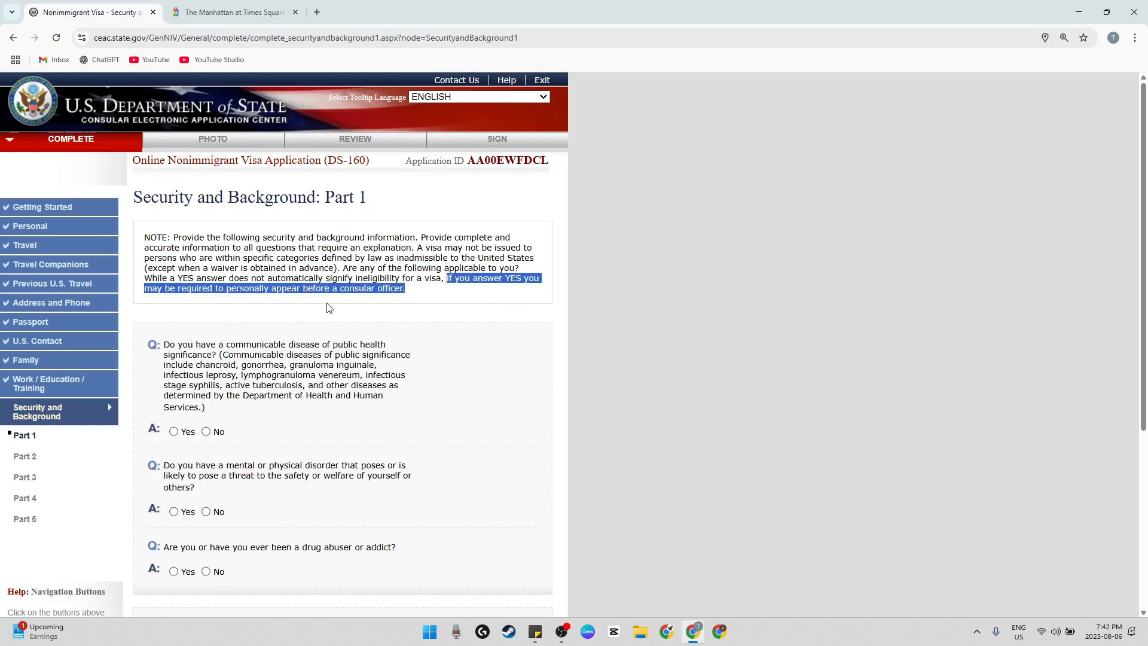
left_click(429, 271)
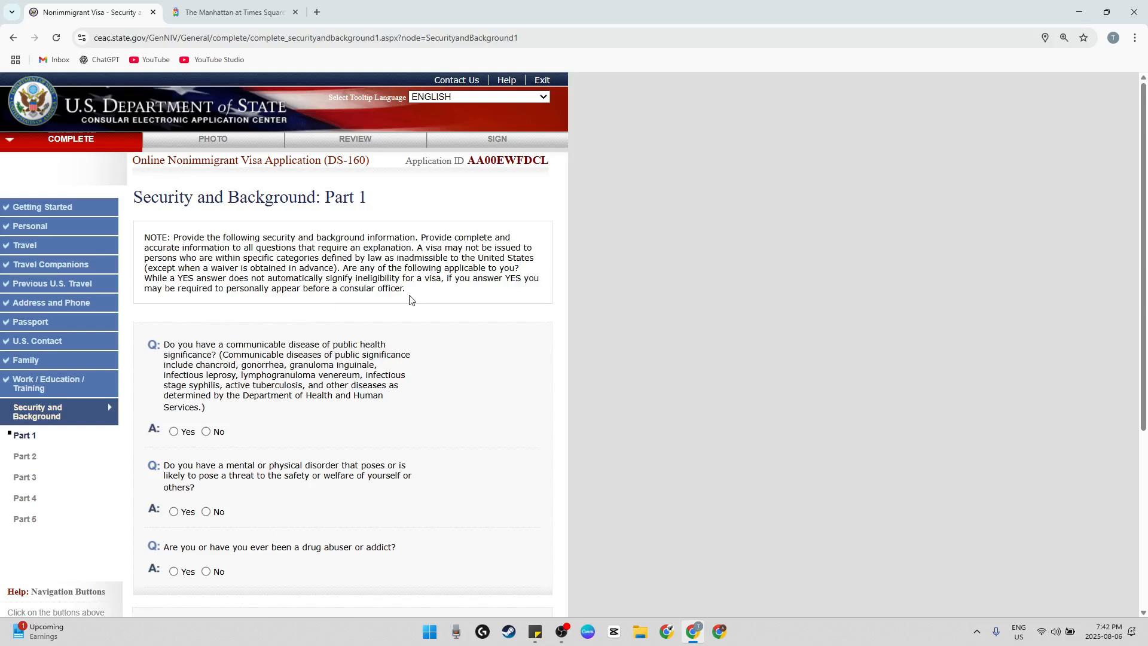
scroll(412, 300, "down", 3)
scroll(400, 336, "up", 1)
left_click_drag(193, 236, 325, 269)
left_click(345, 315)
scroll(351, 341, "up", 2)
scroll(351, 342, "down", 2)
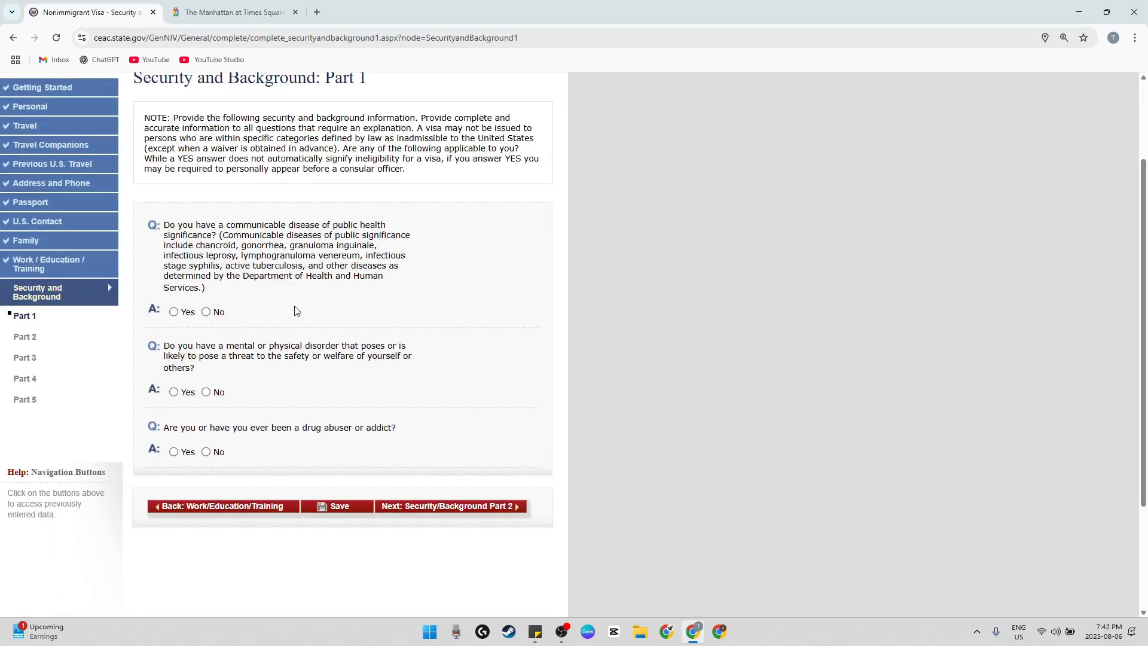
Answer No to the communicable disease, mental or physical disorder and drug abuse questions, and continue to Security and Background: Part 2
left_click_drag(178, 225, 294, 235)
left_click(281, 254)
left_click(206, 311)
left_click_drag(164, 346, 339, 361)
left_click(205, 392)
left_click_drag(229, 428, 357, 436)
left_click(206, 451)
left_click(396, 505)
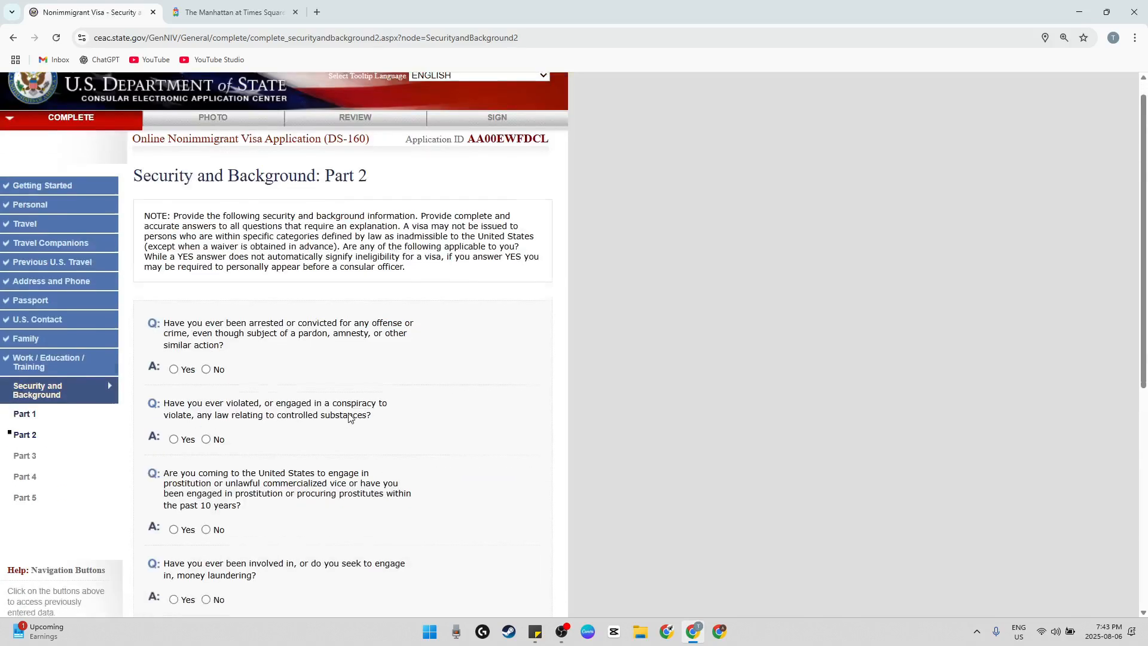
Answer No to the questions on arrests or convictions, controlled substance violations, and prostitution or commercialized vice
scroll(350, 417, "down", 3)
left_click_drag(220, 167, 274, 169)
left_click(221, 212)
left_click(221, 214)
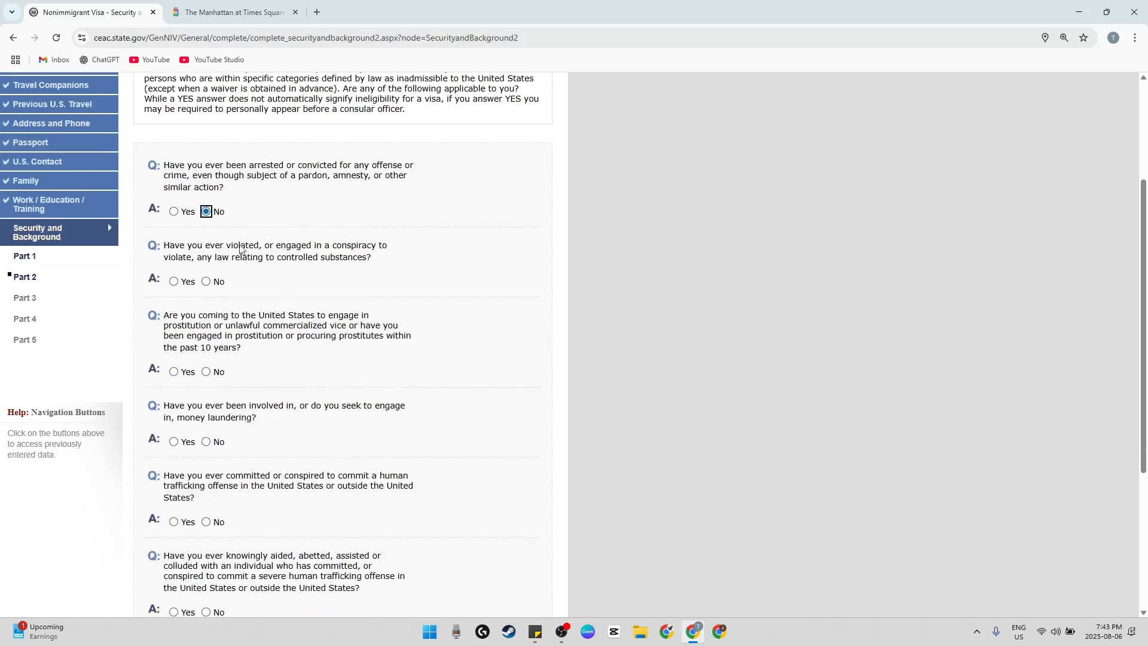
left_click(221, 284)
scroll(224, 287, "down", 1)
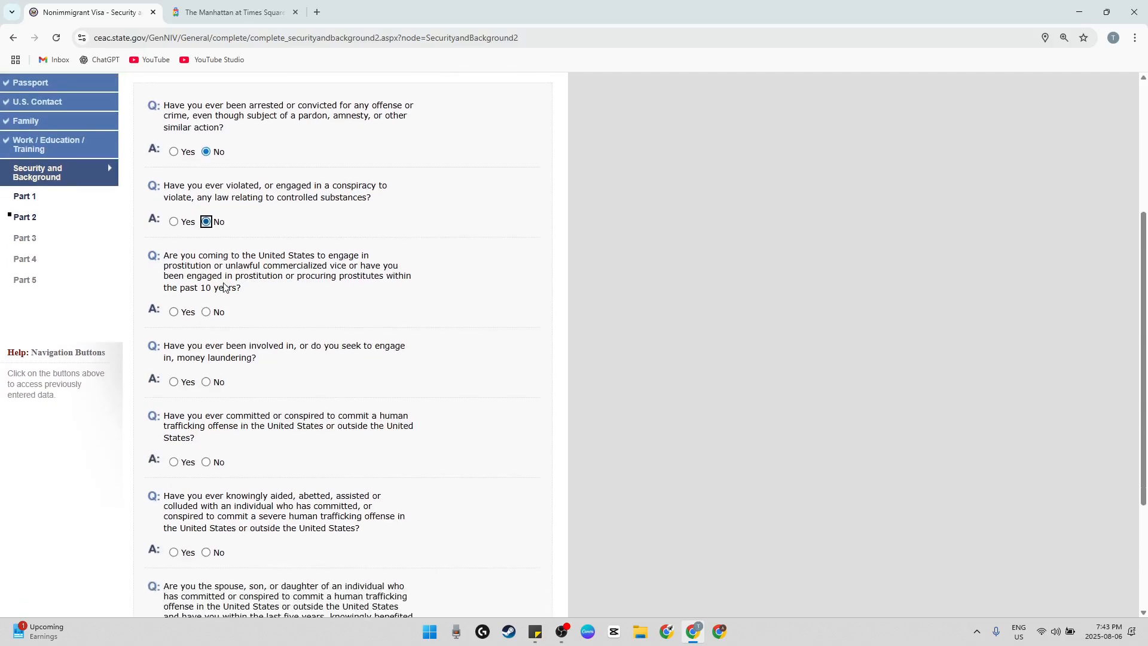
left_click_drag(272, 265, 351, 270)
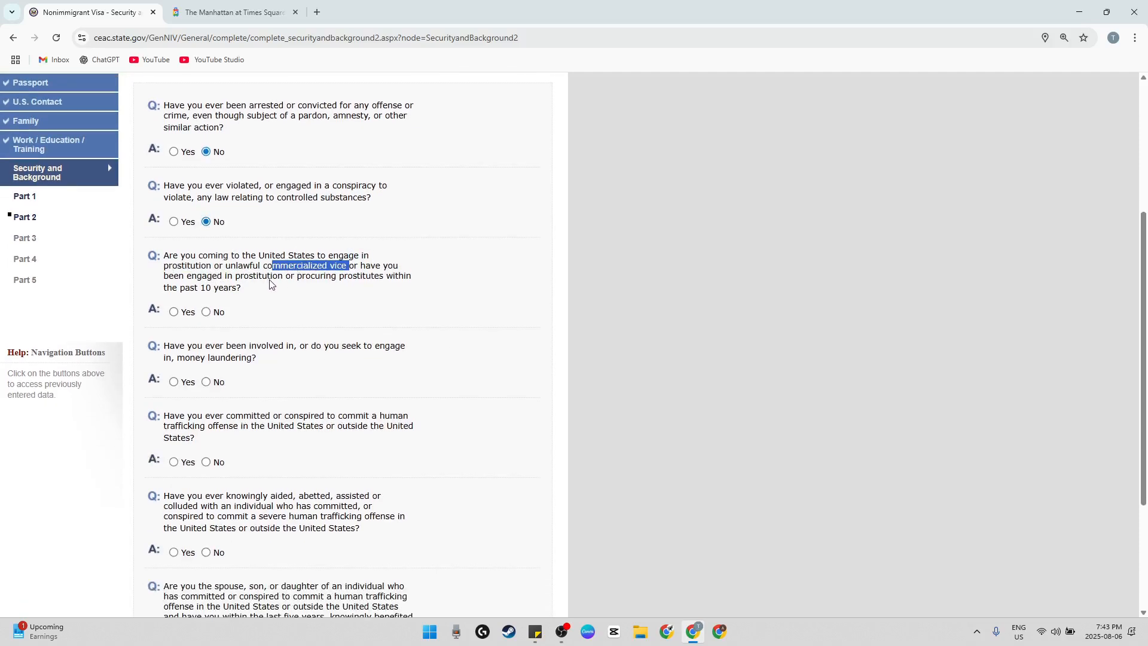
left_click(222, 312)
scroll(235, 356, "down", 1)
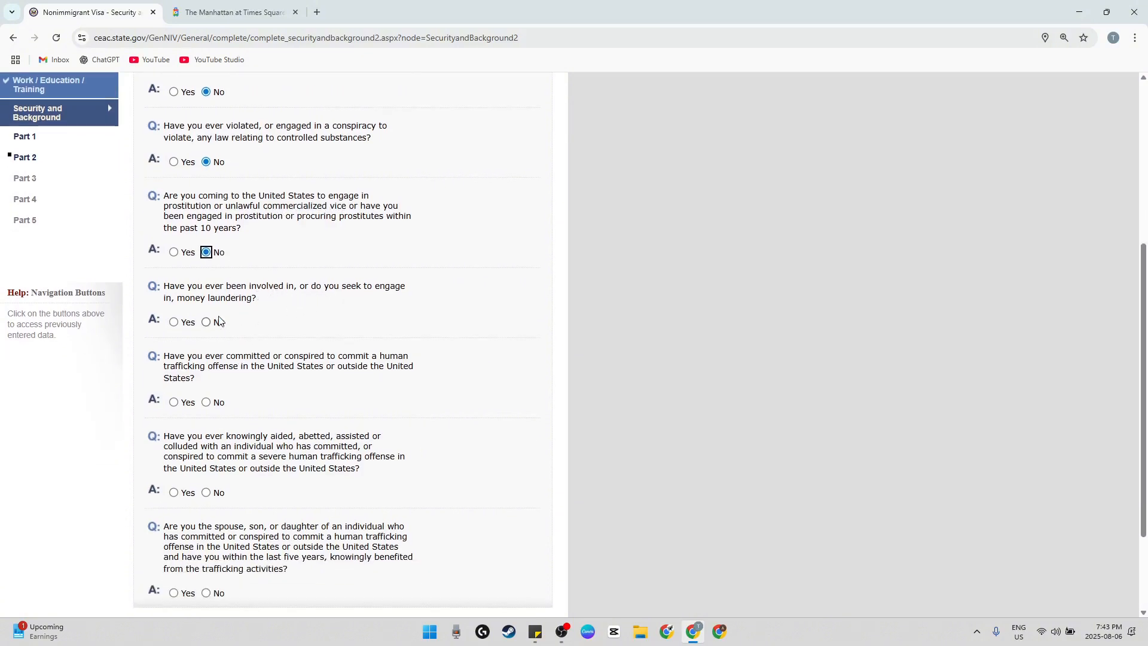
Answer No to the money laundering question and all three human trafficking questions, and continue to Security and Background: Part 3
left_click(218, 321)
scroll(233, 341, "down", 1)
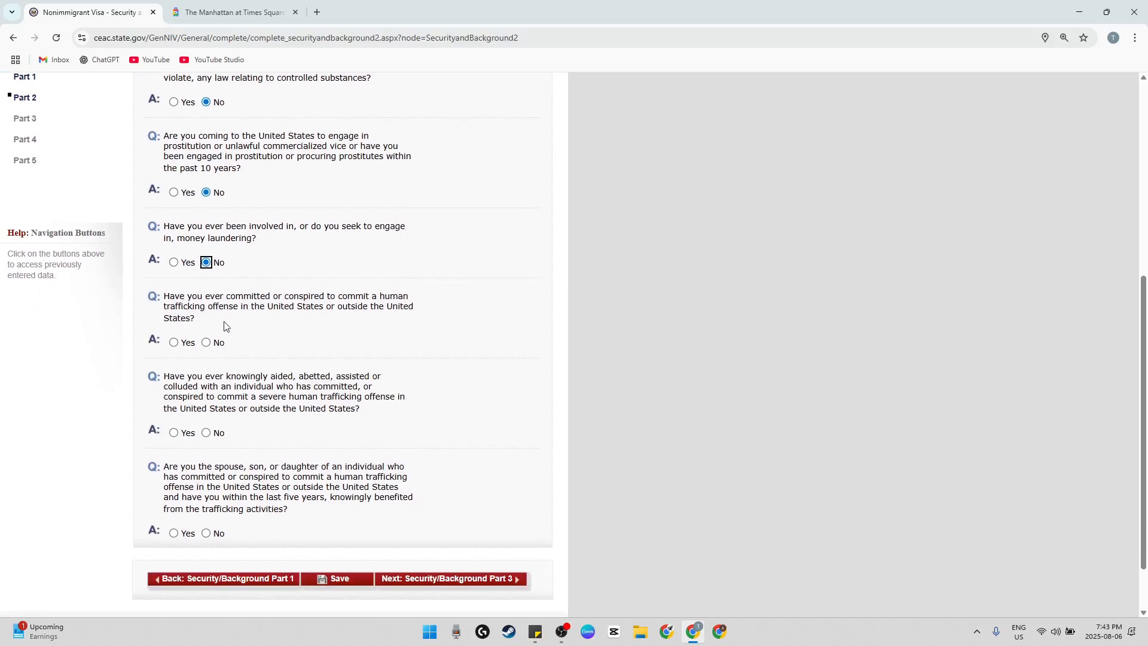
left_click_drag(229, 307, 308, 311)
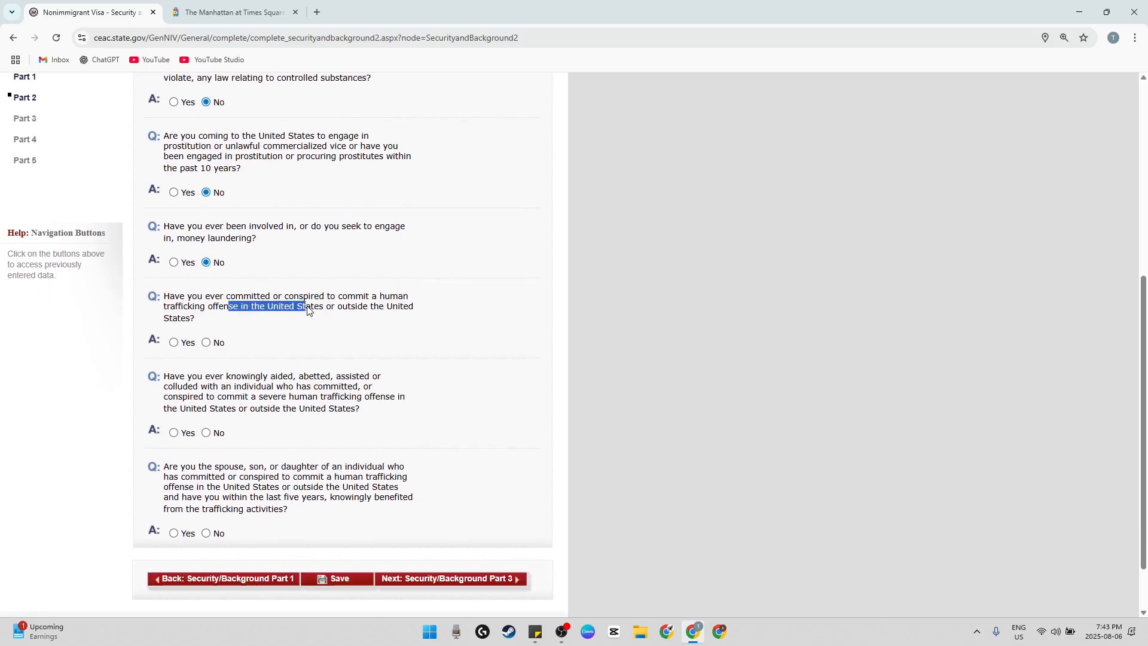
left_click(216, 342)
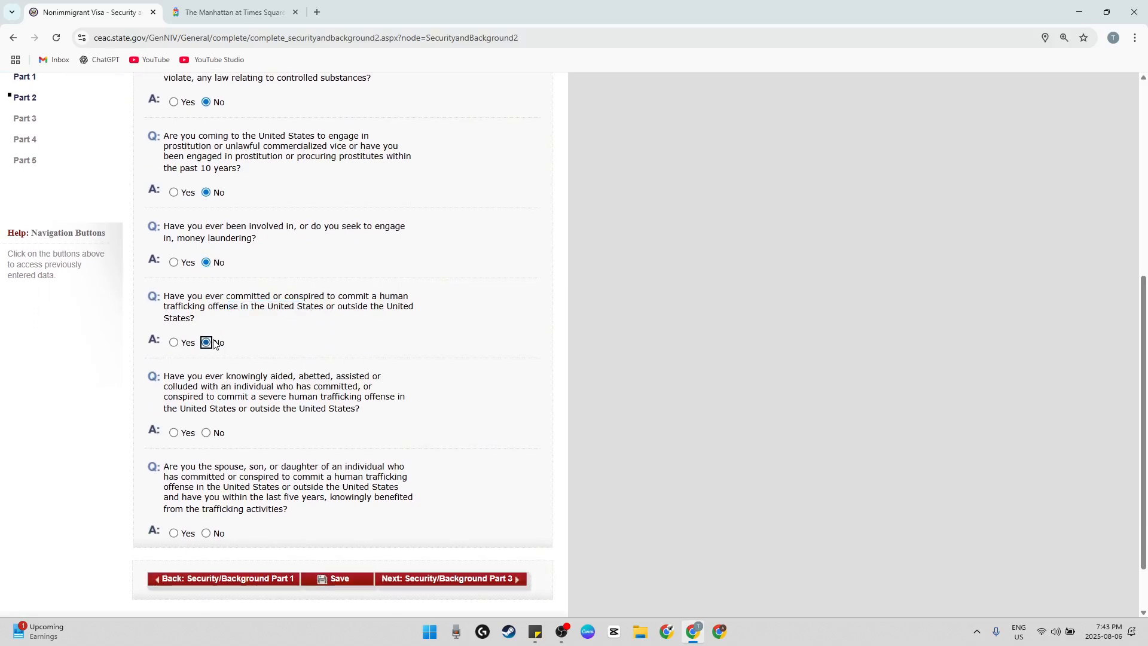
left_click(215, 433)
scroll(277, 428, "down", 1)
left_click_drag(202, 398, 310, 412)
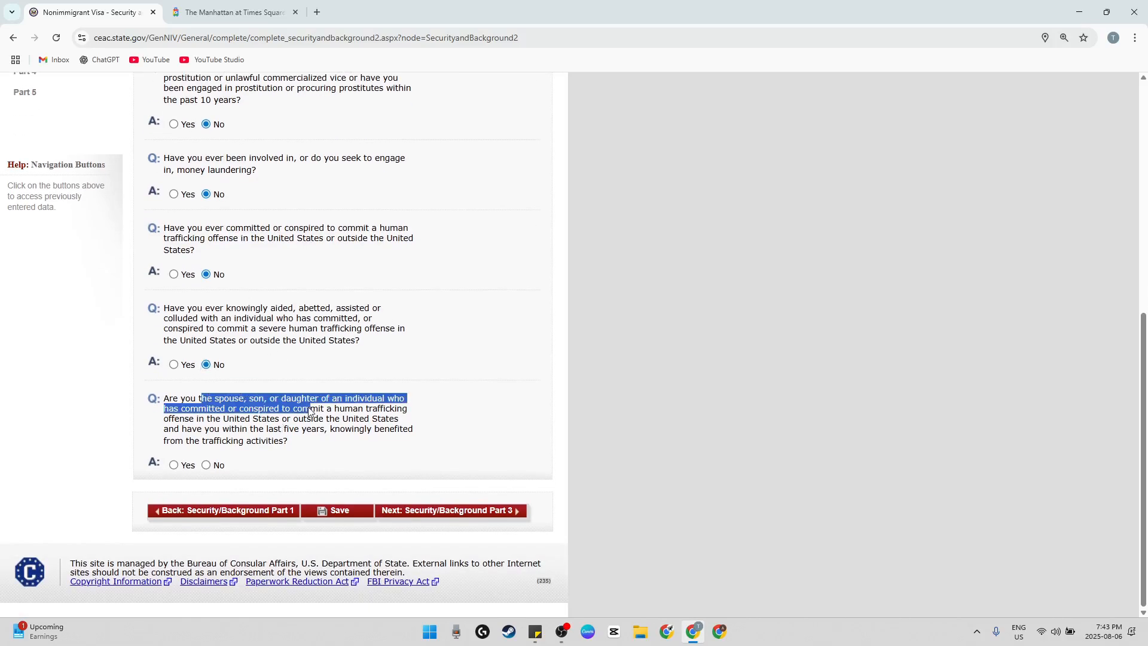
left_click(209, 464)
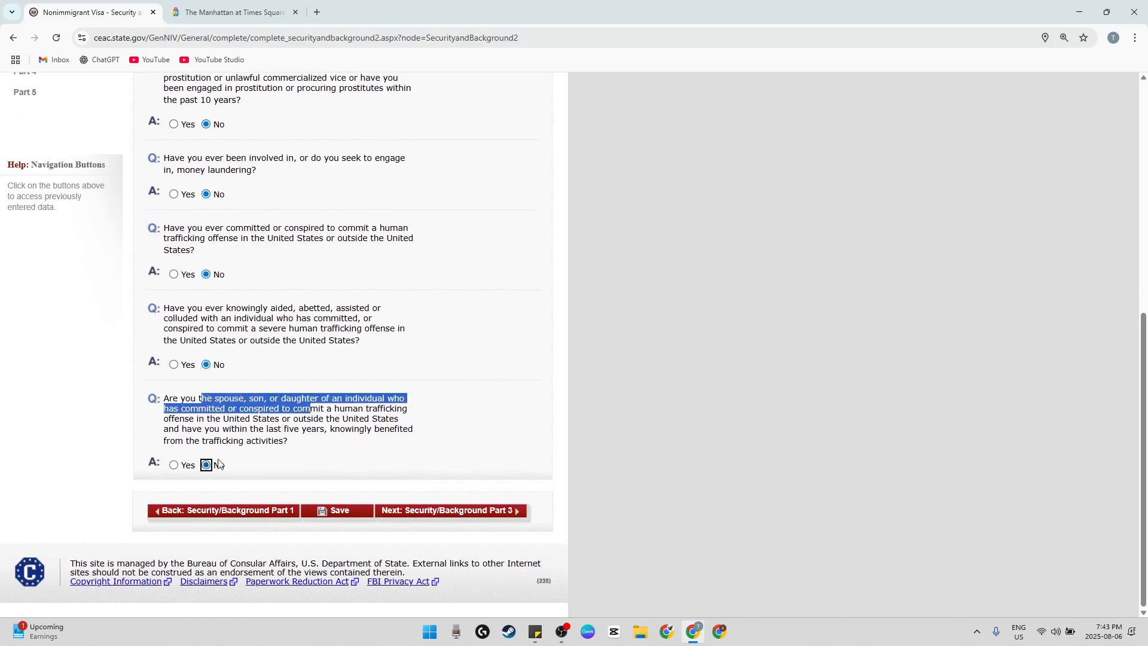
left_click(293, 413)
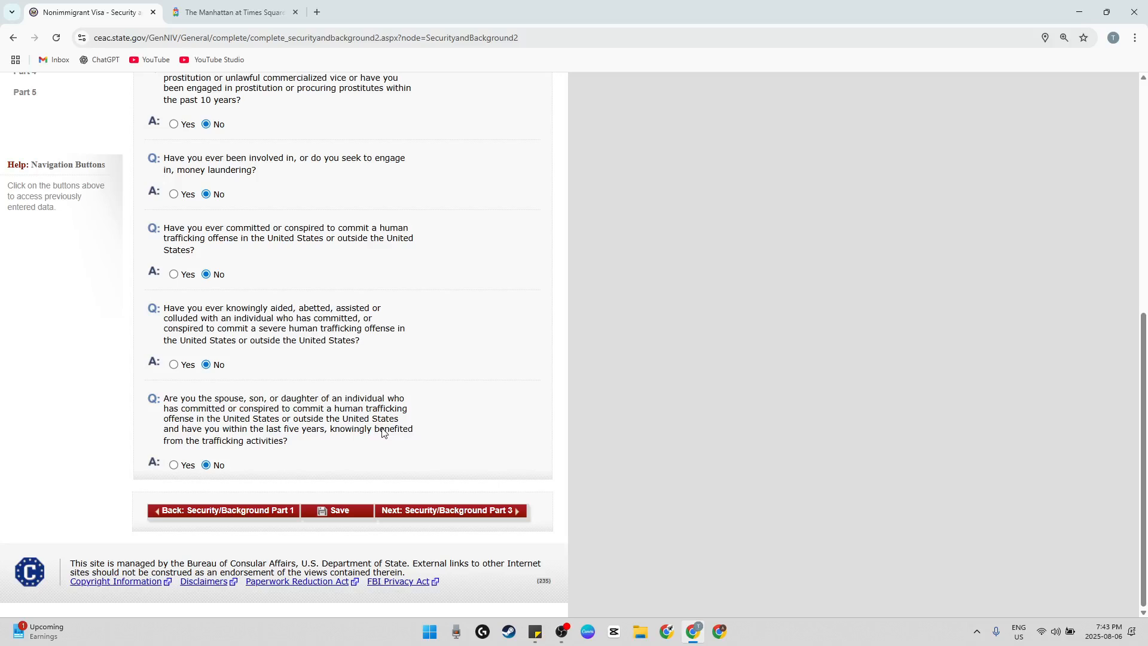
left_click(463, 511)
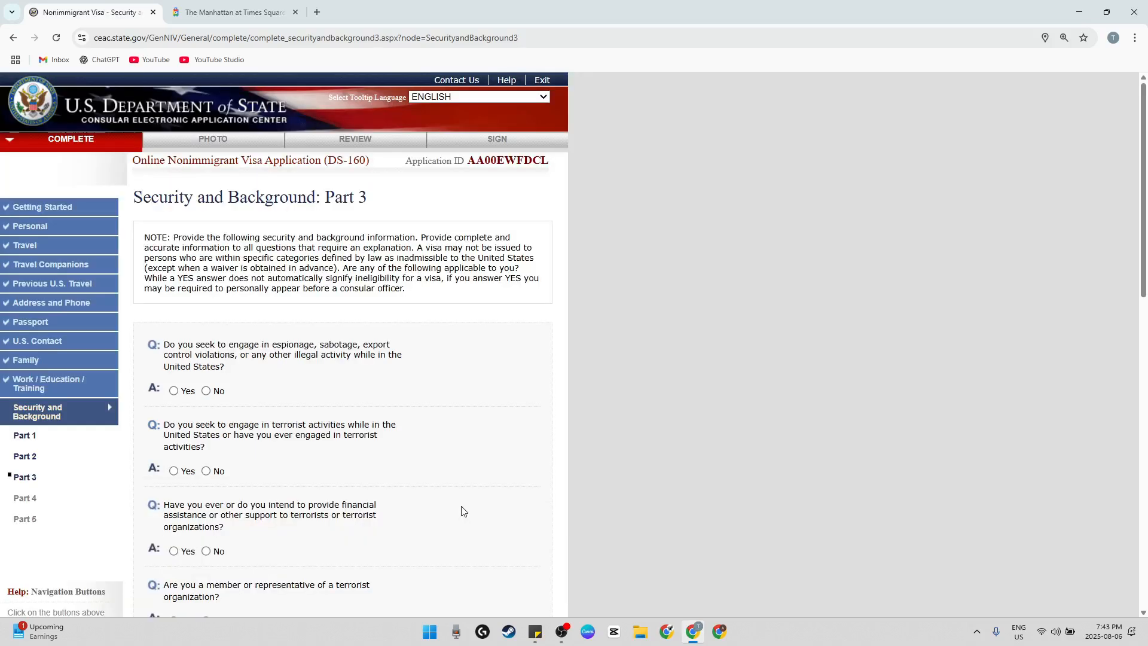
Answer No to the questions on espionage, terrorist activities, support to terrorists, and membership in a terrorist organization
scroll(386, 446, "down", 2)
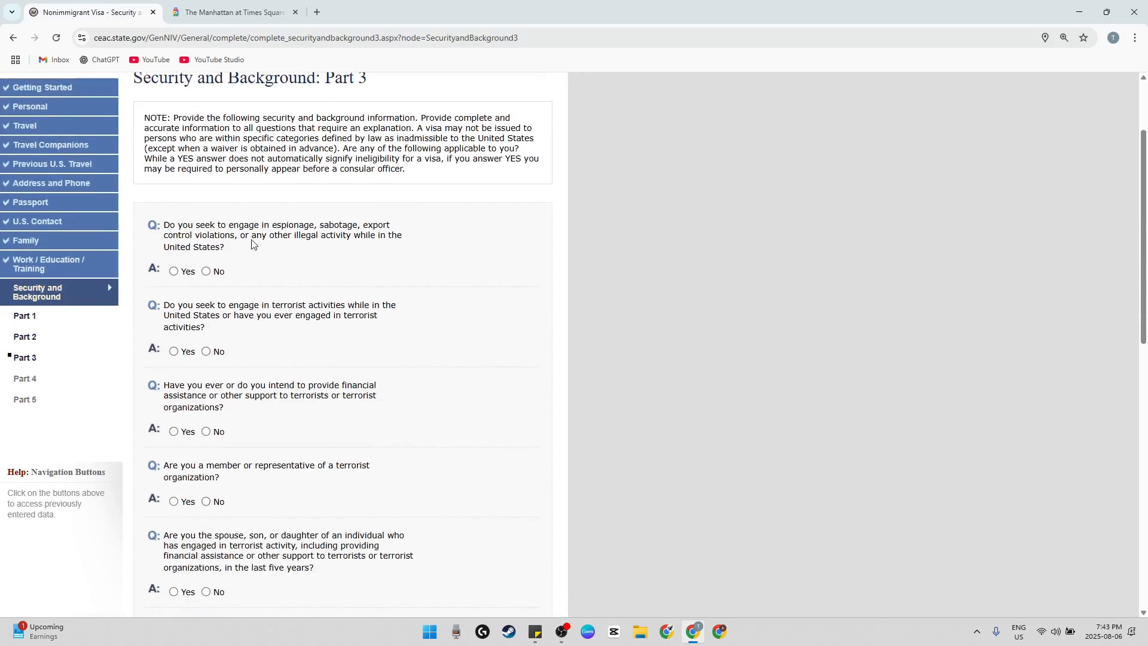
left_click(207, 271)
scroll(262, 323, "down", 1)
left_click(206, 290)
scroll(207, 257, "down", 2)
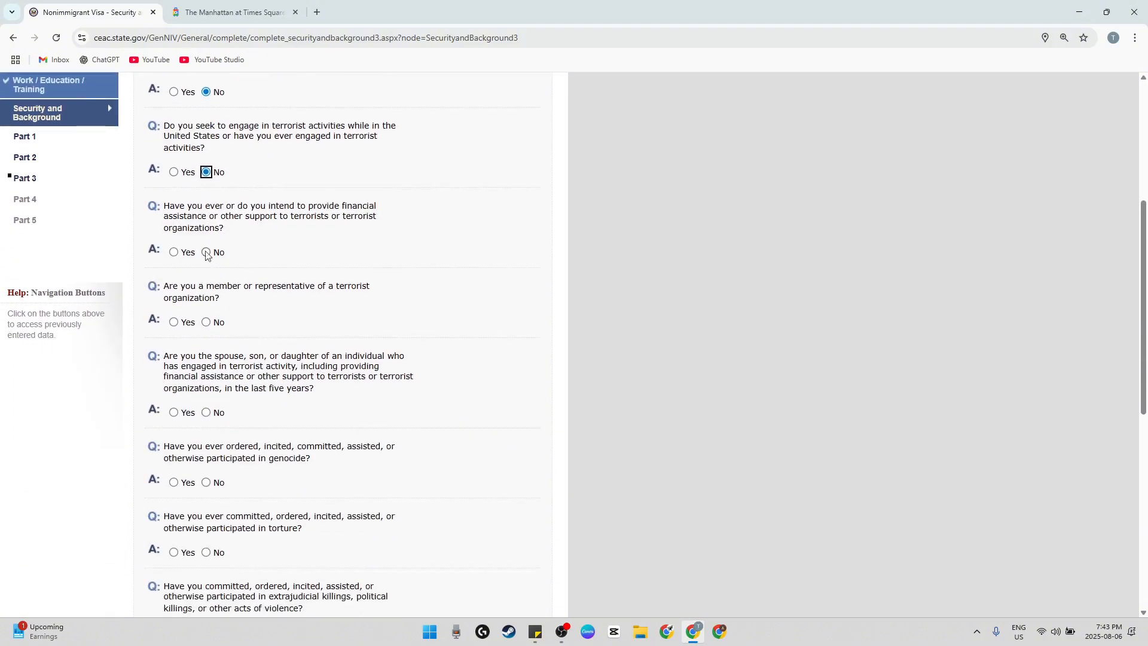
left_click(225, 257)
left_click(218, 325)
Answer No to the questions on being a relative of someone engaged in terrorist activity and on participating in genocide
scroll(252, 358, "down", 1)
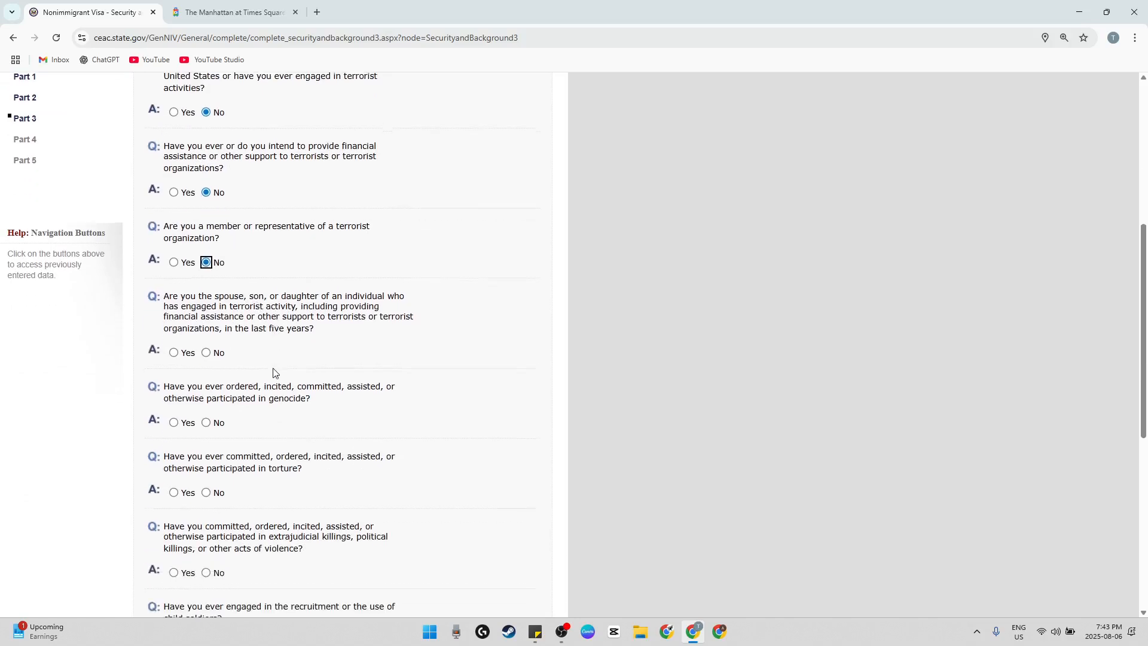
left_click(218, 352)
left_click_drag(266, 317, 366, 317)
scroll(357, 370, "down", 1)
scroll(357, 397, "down", 1)
left_click(223, 308)
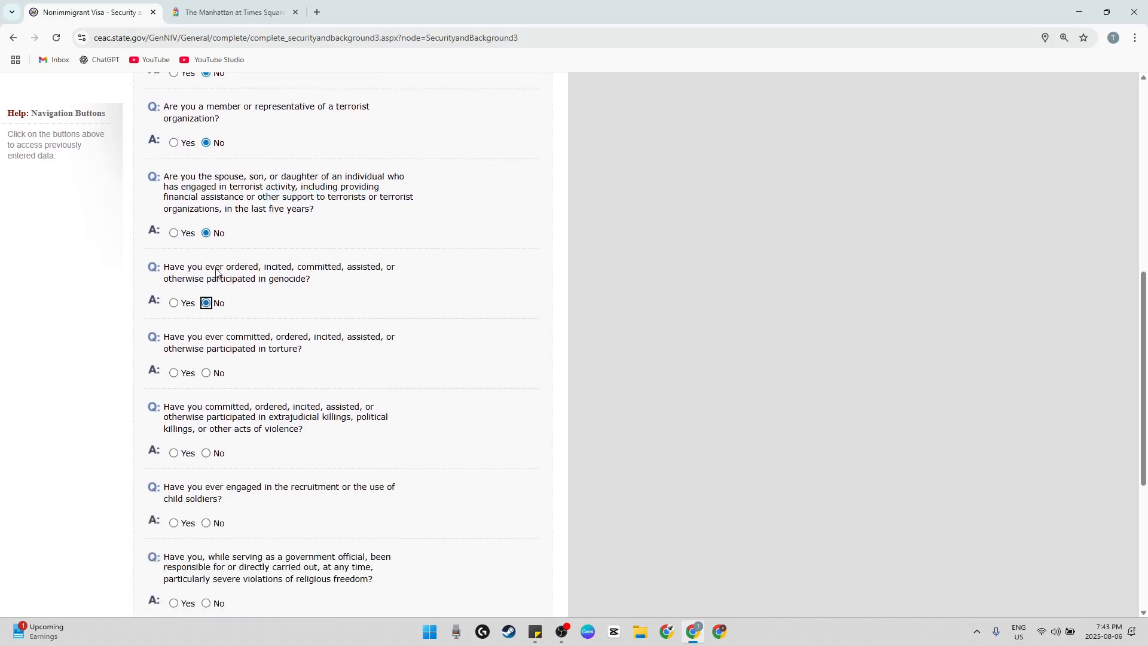
left_click_drag(216, 272, 301, 275)
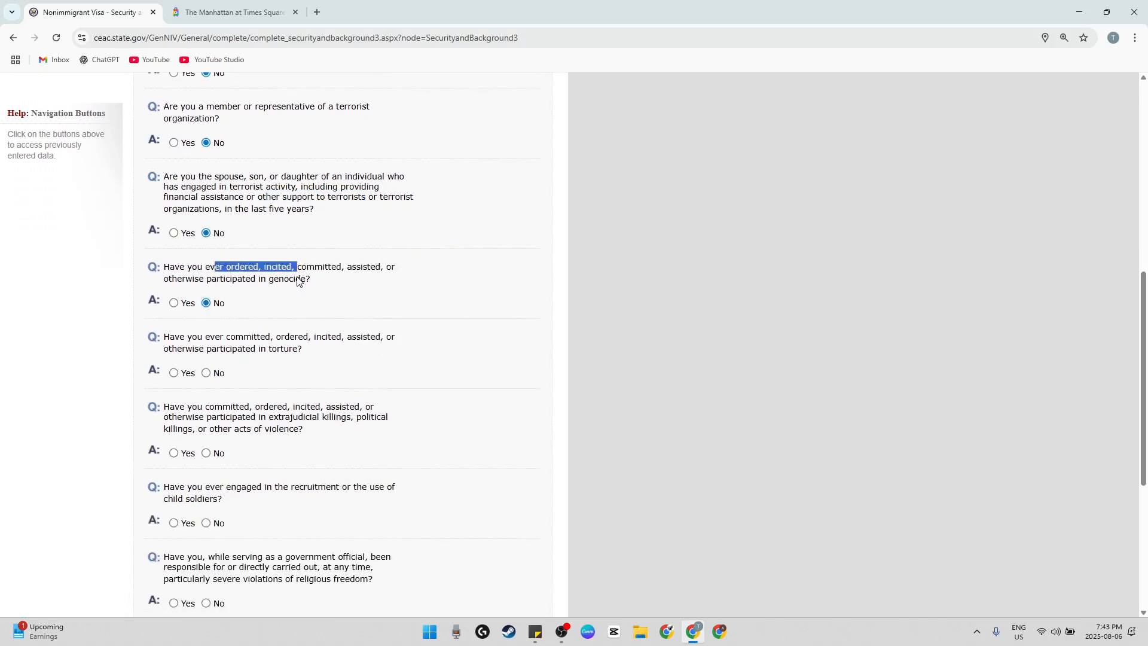
Answer No to the questions on torture, extrajudicial or political killings, and the recruitment or use of child soldiers
scroll(263, 308, "down", 1)
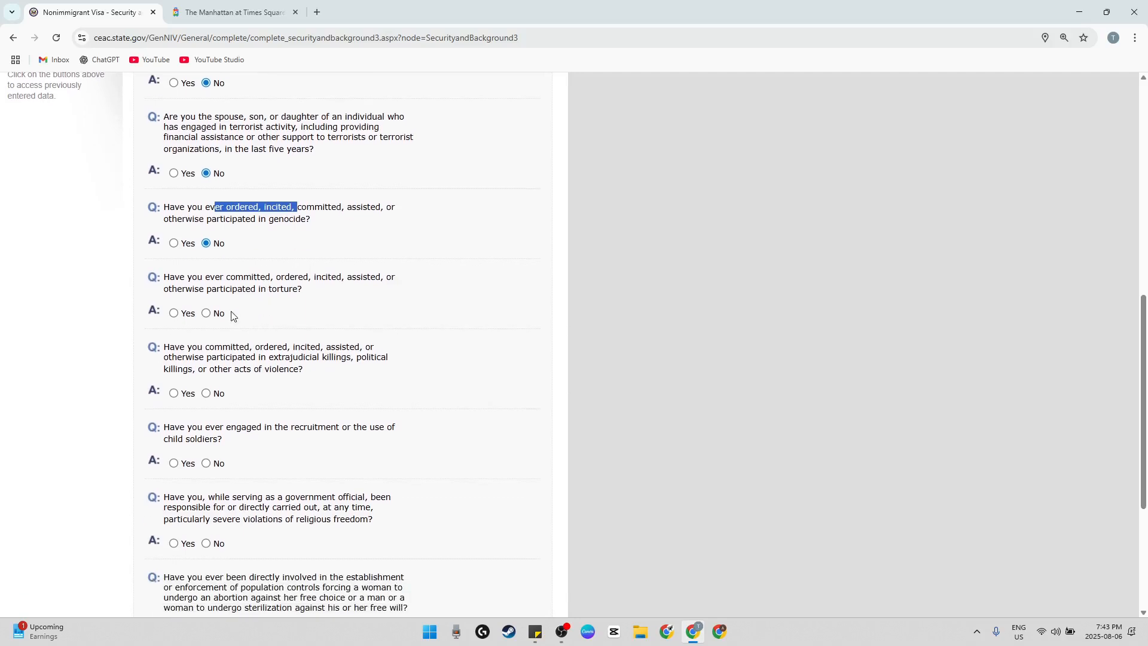
left_click(226, 313)
left_click_drag(262, 289, 328, 340)
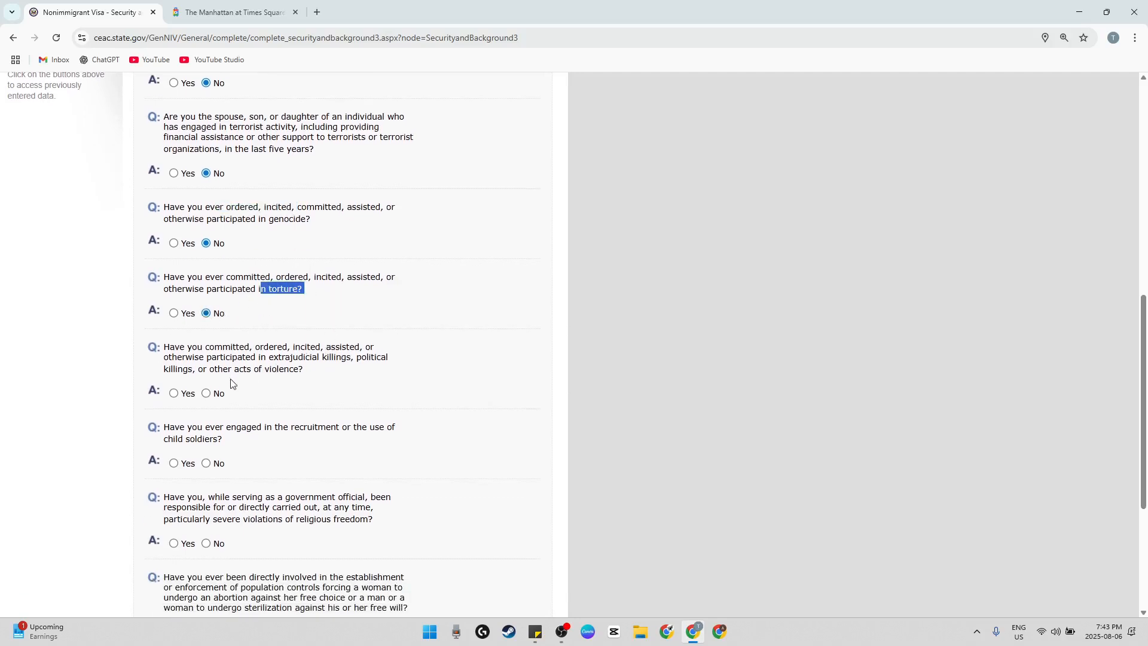
left_click(219, 396)
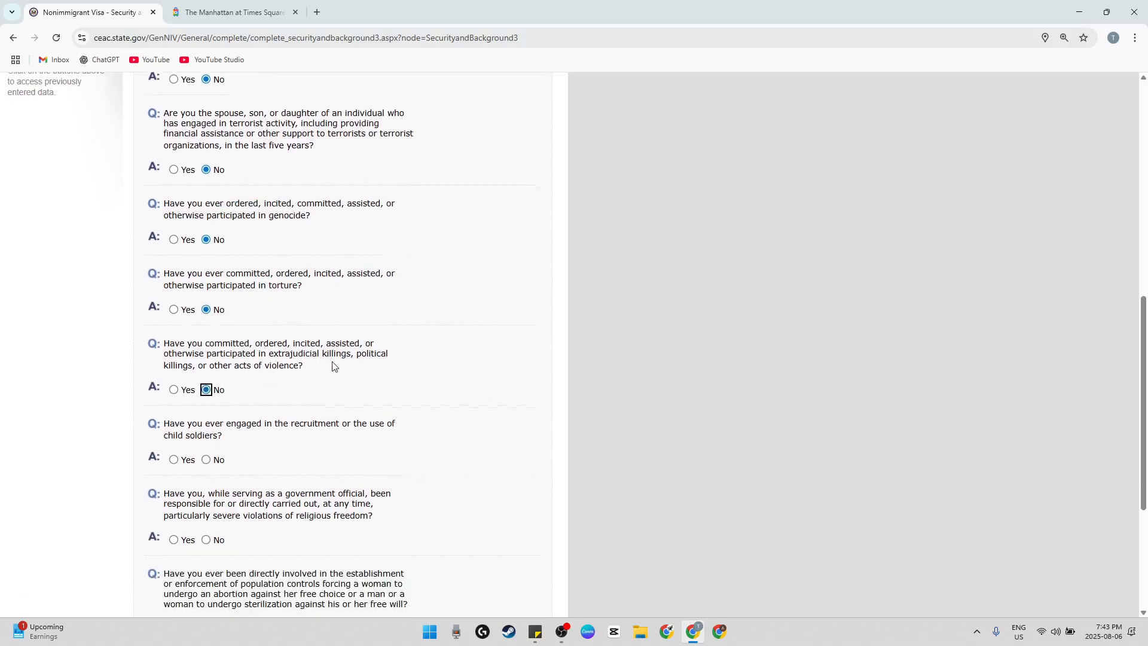
scroll(331, 374, "down", 2)
left_click(206, 345)
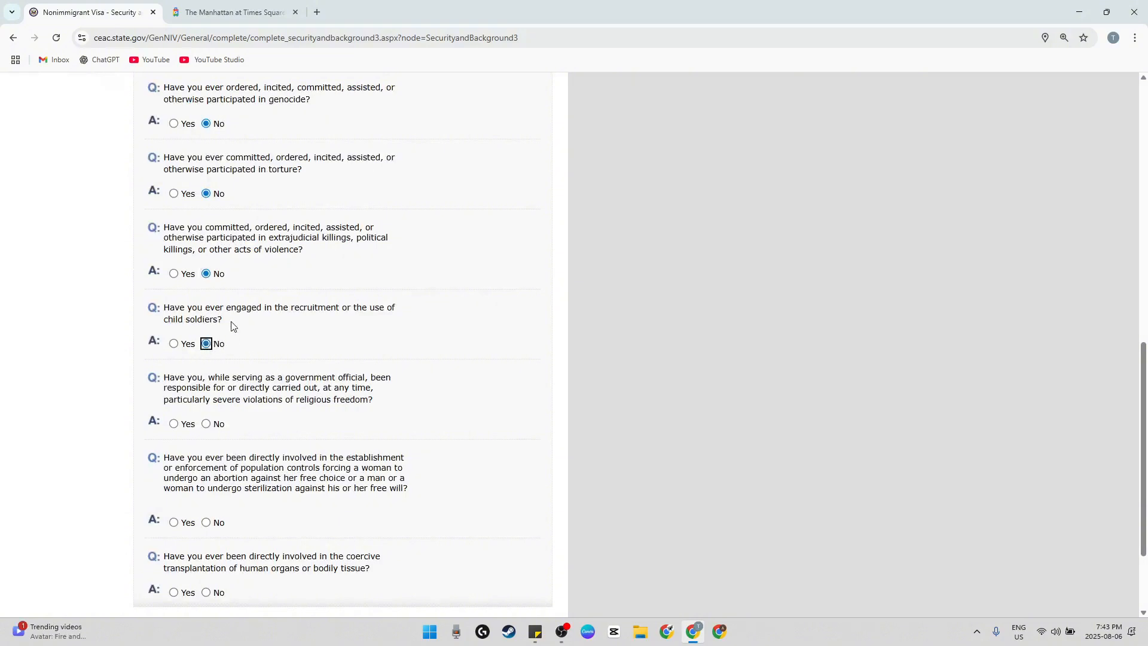
Answer No to the questions on religious freedom violations, forced population controls, and coercive transplantation of human organs
scroll(254, 353, "down", 1)
left_click(219, 365)
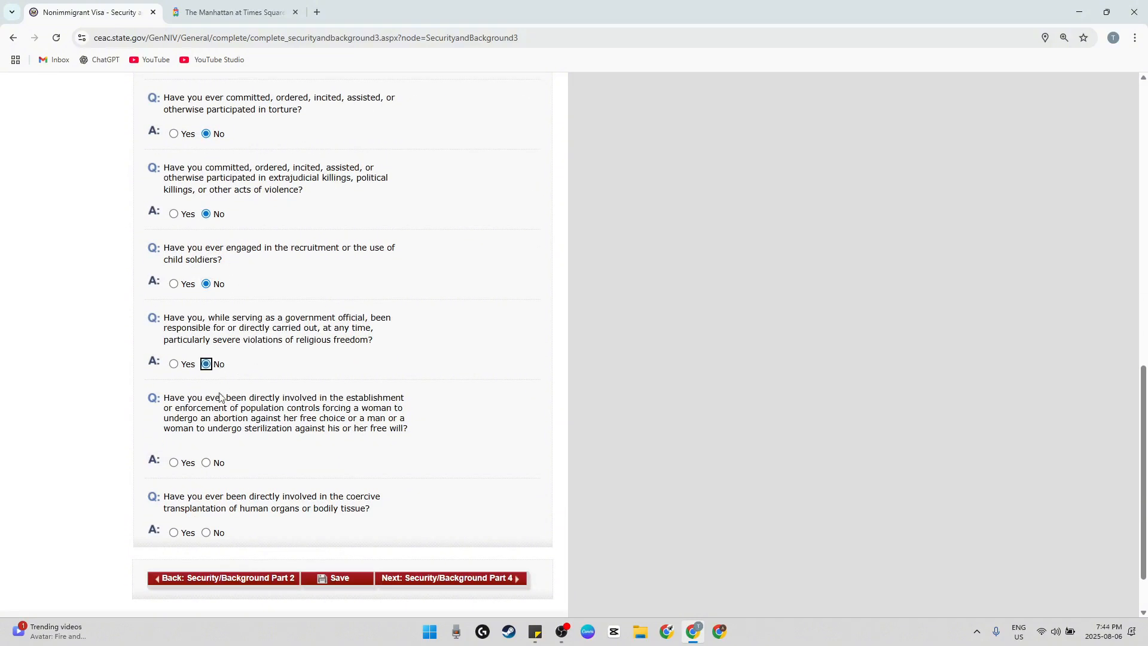
left_click(213, 465)
left_click(222, 533)
Check the answers on Security and Background: Part 3 and continue to Part 4
scroll(277, 482, "down", 2)
scroll(323, 434, "up", 4)
scroll(322, 435, "down", 4)
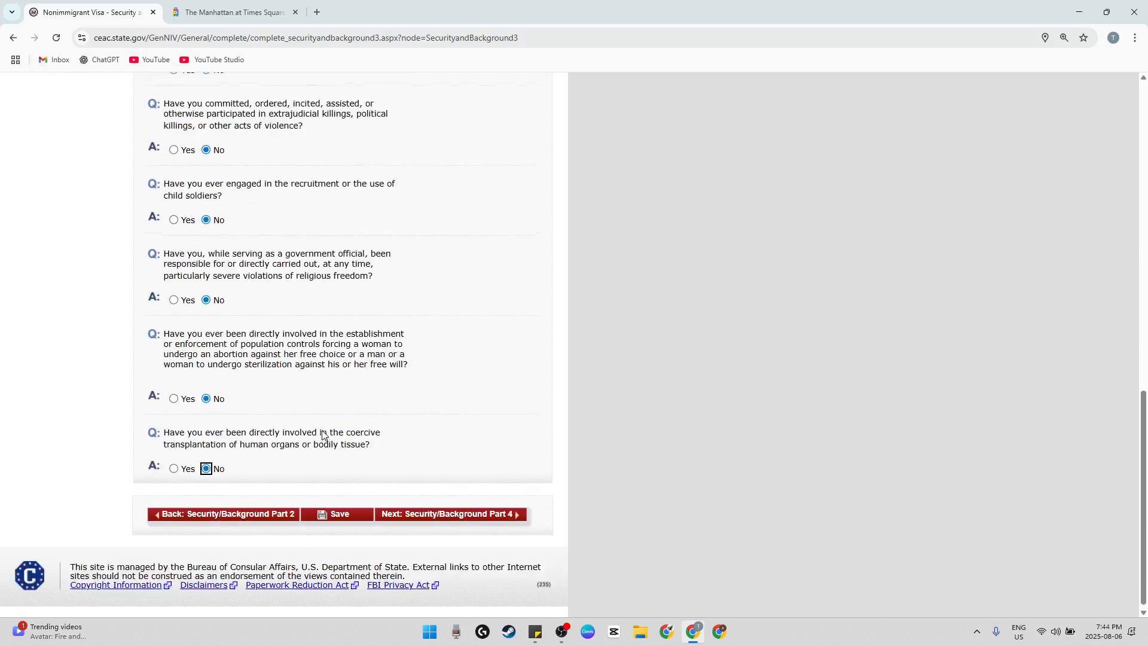
scroll(322, 435, "up", 14)
scroll(323, 435, "down", 14)
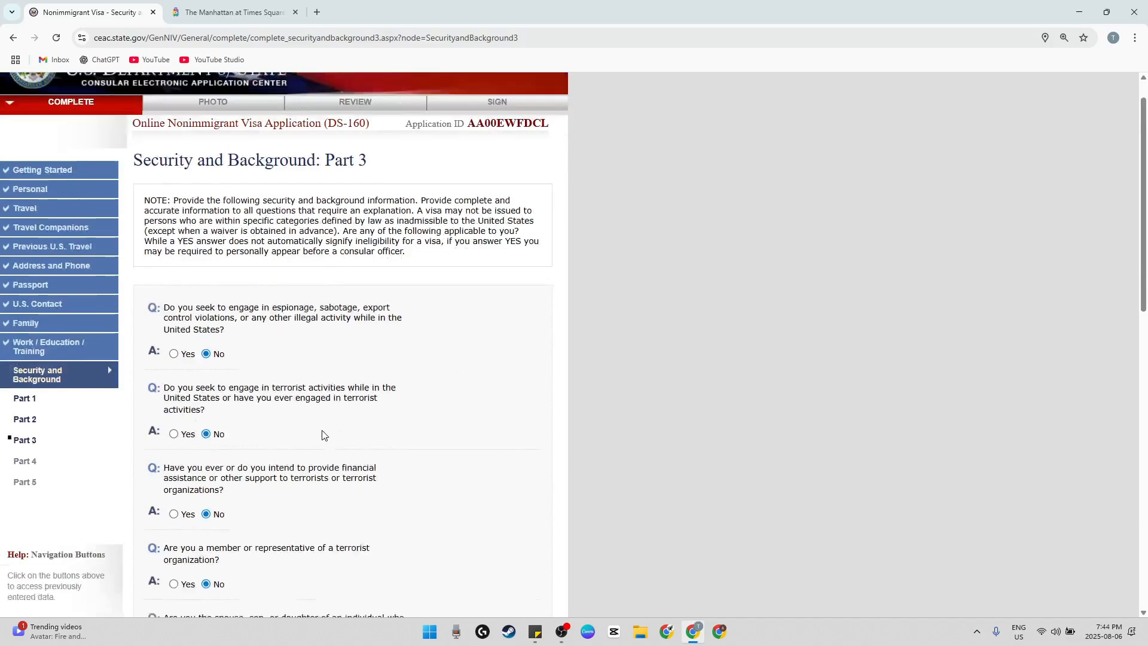
left_click(323, 435)
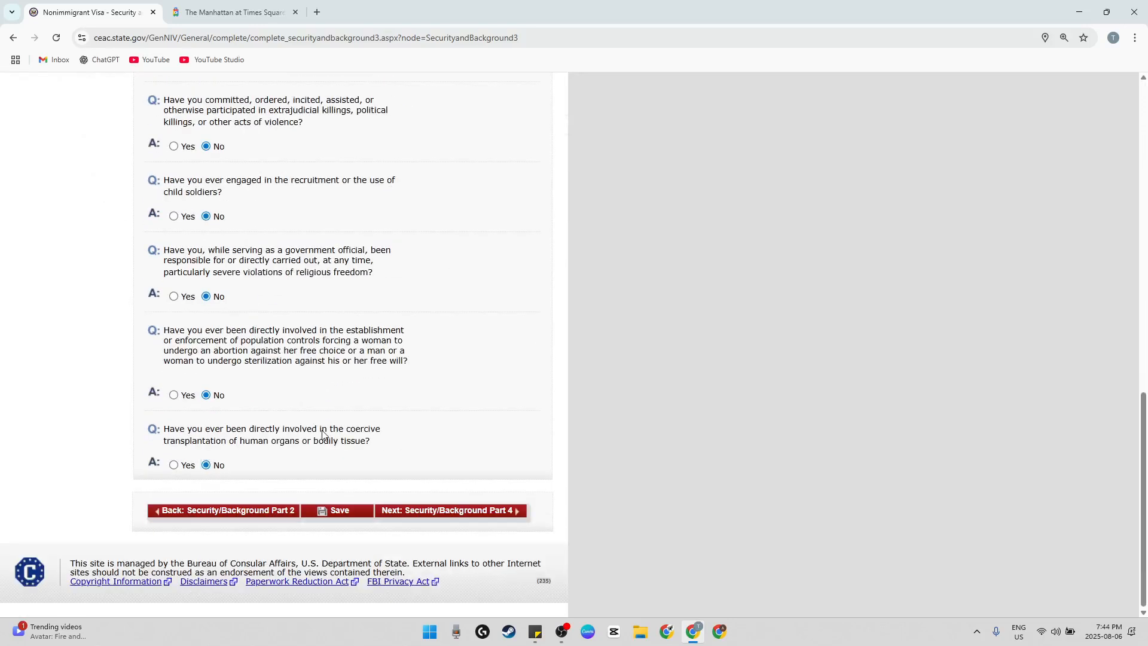
left_click(478, 512)
Answer No to the visa fraud or misrepresentation and removal or deportation questions, and continue to Security and Background: Part 5
scroll(357, 464, "down", 3)
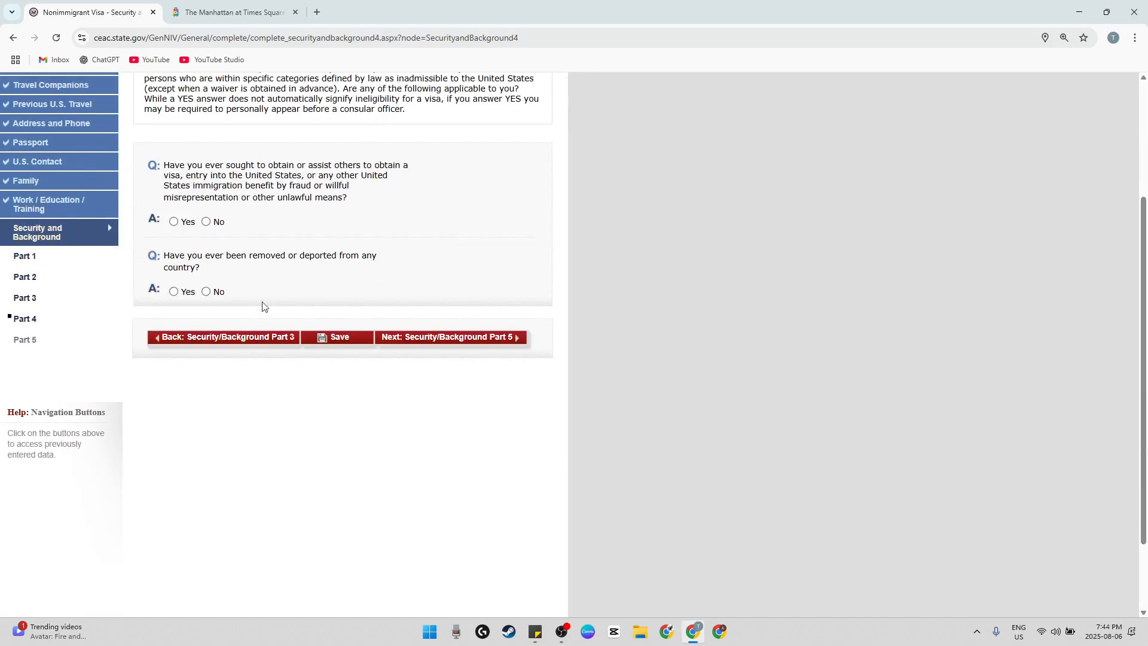
left_click(221, 221)
left_click(218, 293)
left_click(420, 337)
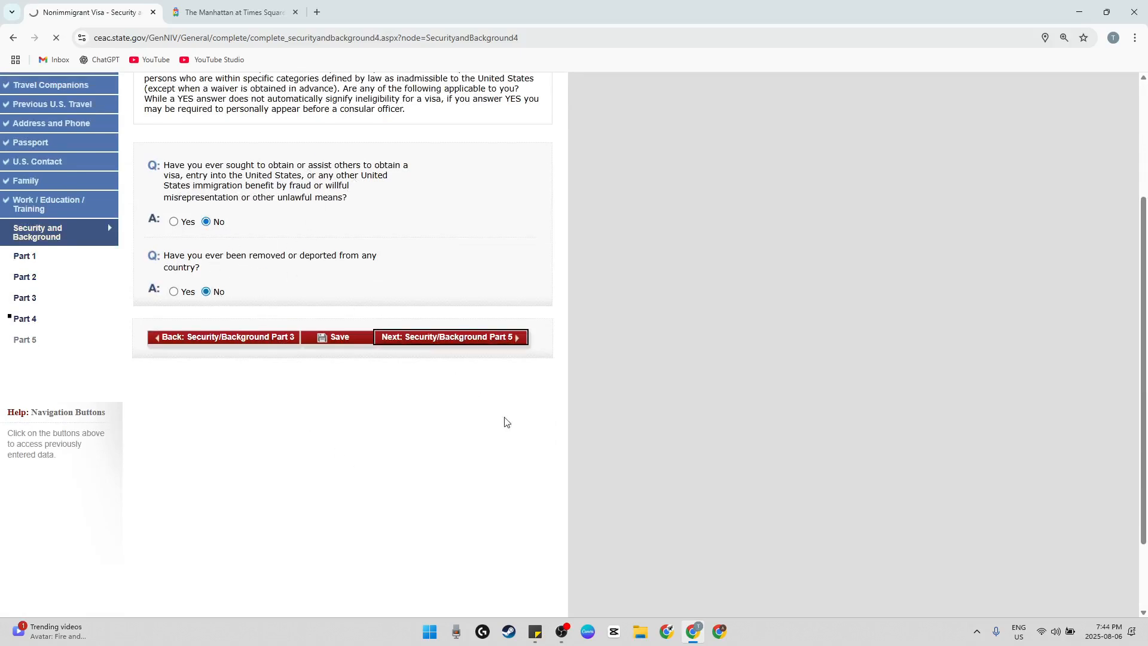
Answer No to the child custody, unlawful voting and renounced citizenship questions, and continue to the photo section
scroll(456, 457, "down", 1)
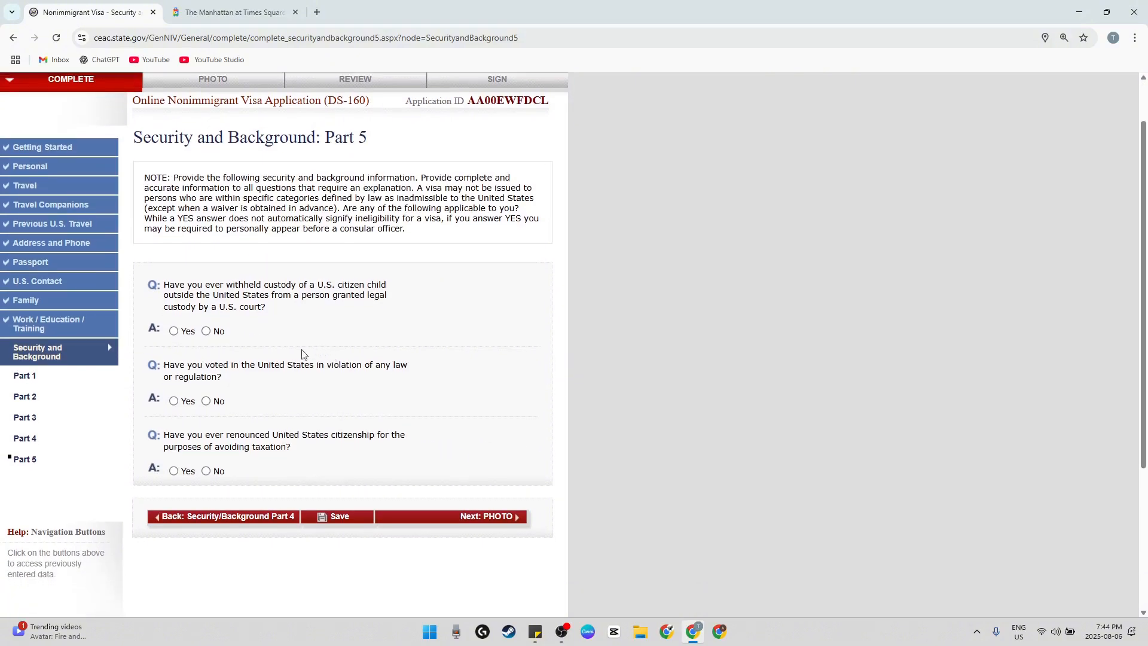
left_click(219, 335)
left_click(221, 404)
left_click(208, 472)
left_click(427, 518)
Read the eyeglasses notice and the instructions on the Upload Photo page, and open the photo submission system
scroll(410, 398, "down", 3)
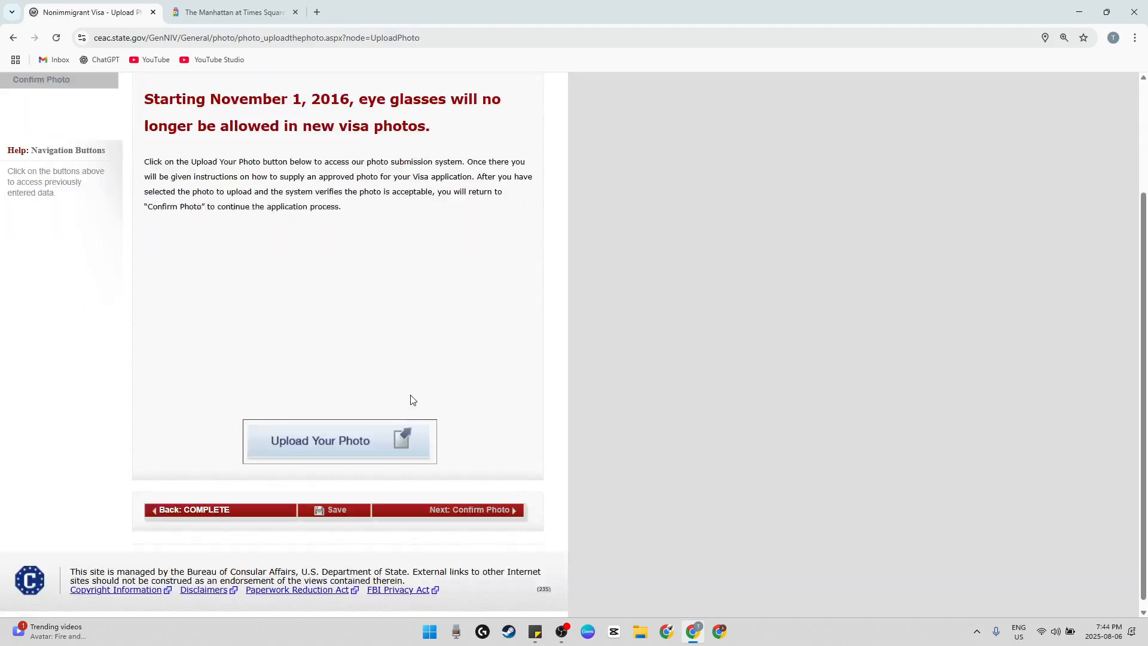
scroll(410, 397, "up", 2)
scroll(412, 399, "down", 1)
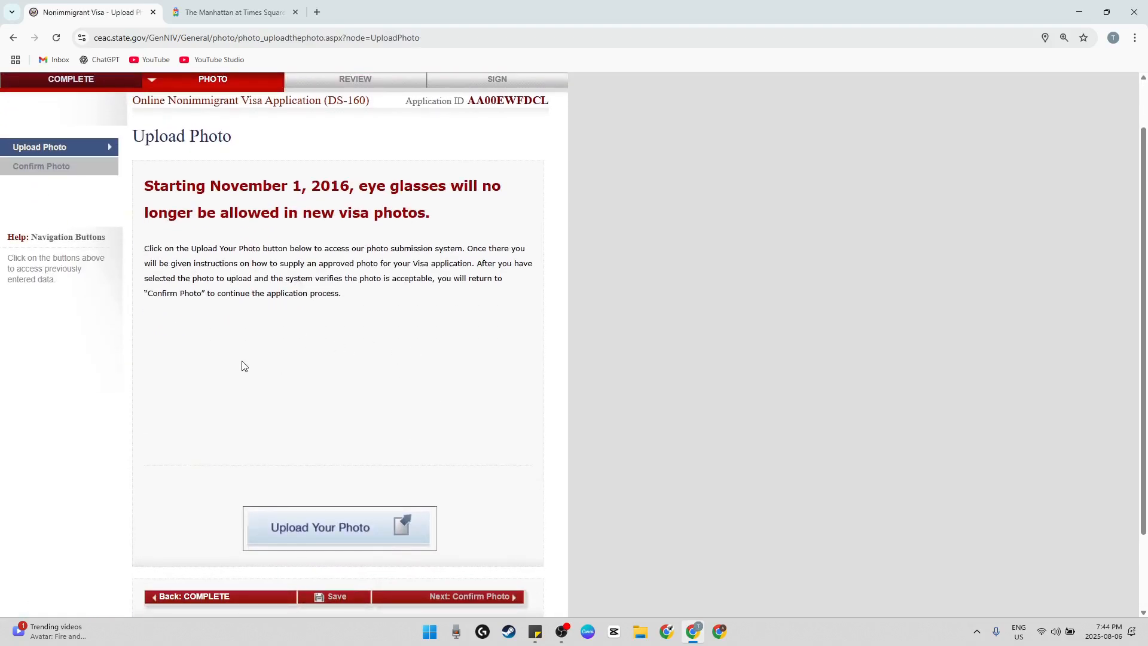
scroll(250, 392, "down", 2)
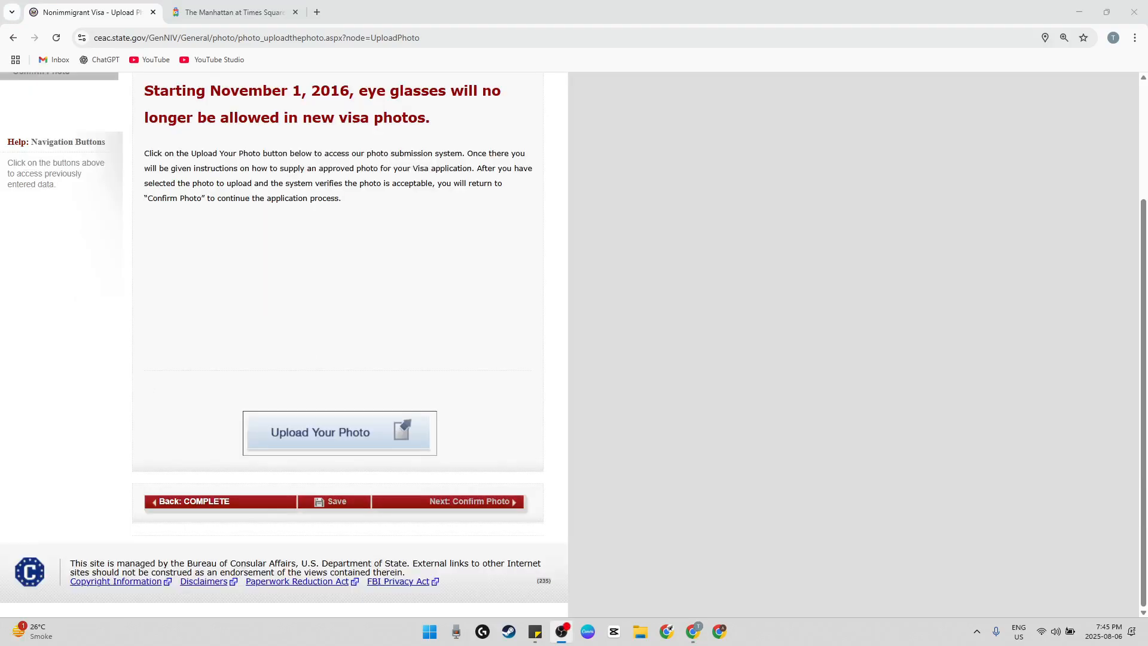
scroll(250, 392, "up", 3)
scroll(287, 370, "down", 1)
scroll(303, 370, "up", 1)
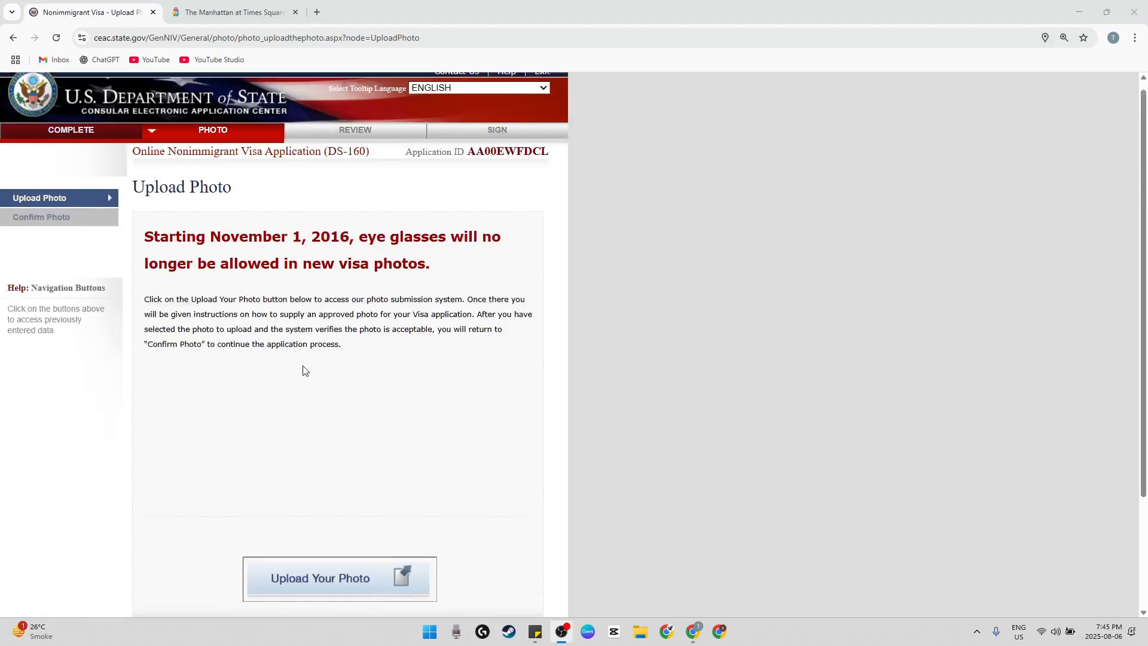
scroll(303, 370, "down", 1)
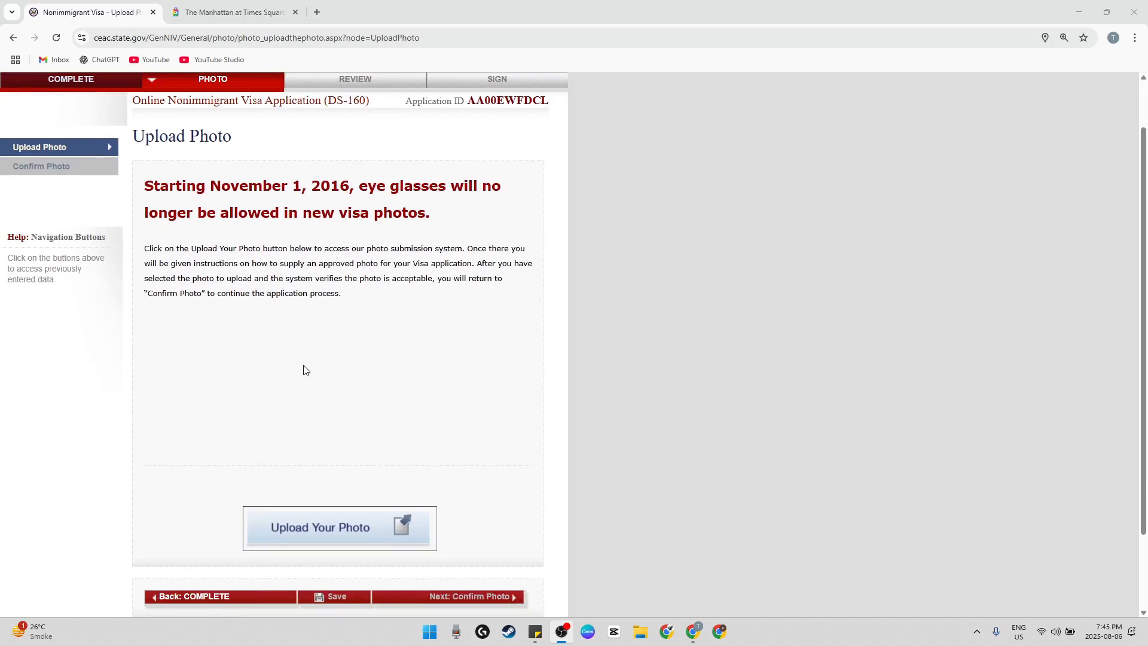
left_click(345, 527)
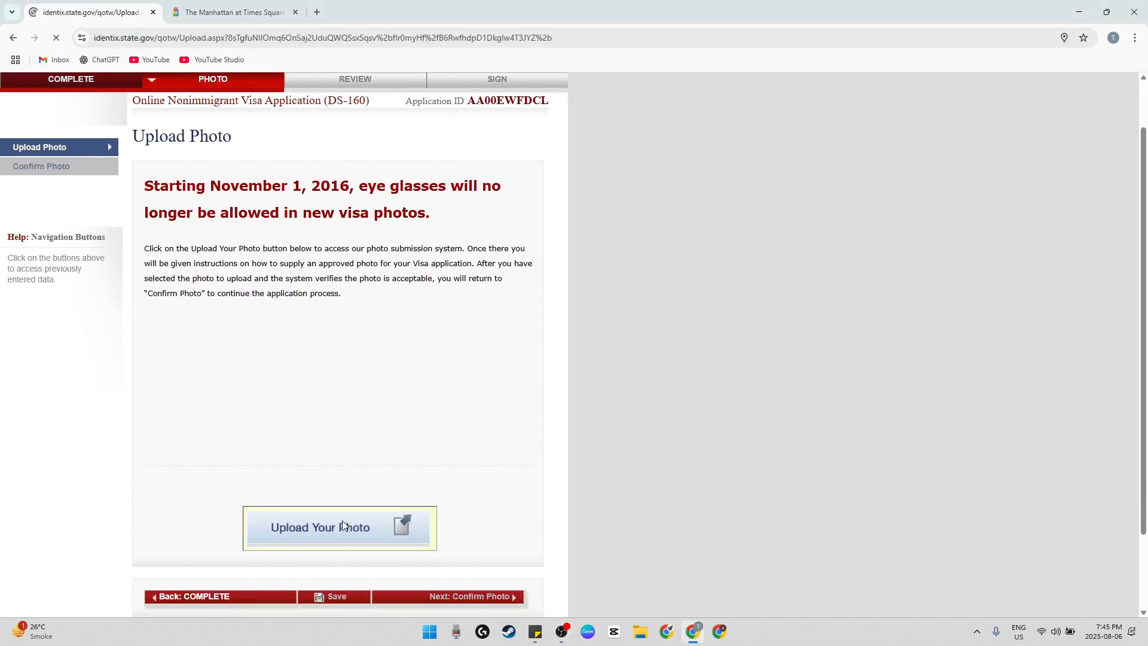
Open the image requirements in a new tab and examine the rules for visa photos and digital images
scroll(159, 251, "down", 1)
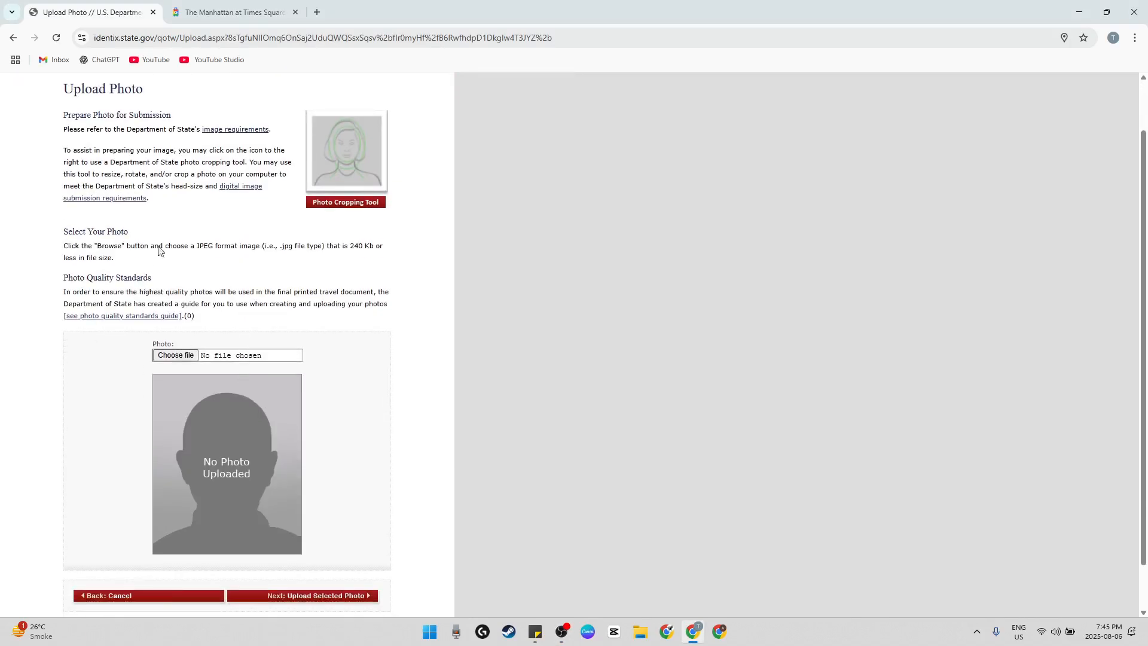
middle_click(250, 129)
left_click(227, 5)
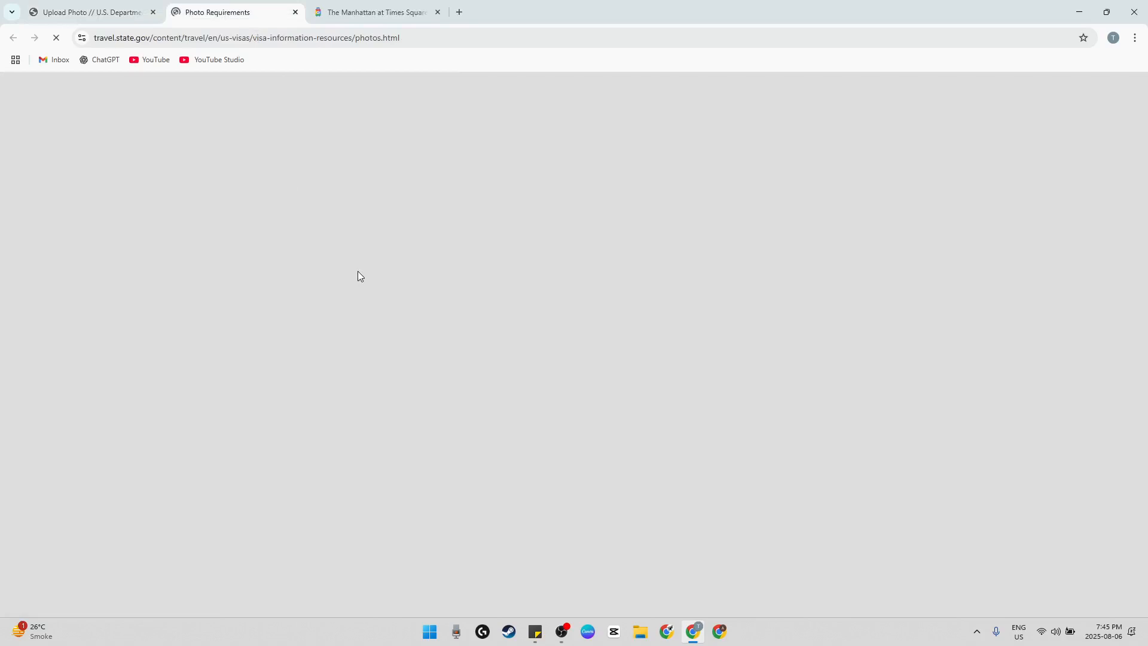
scroll(383, 348, "down", 2)
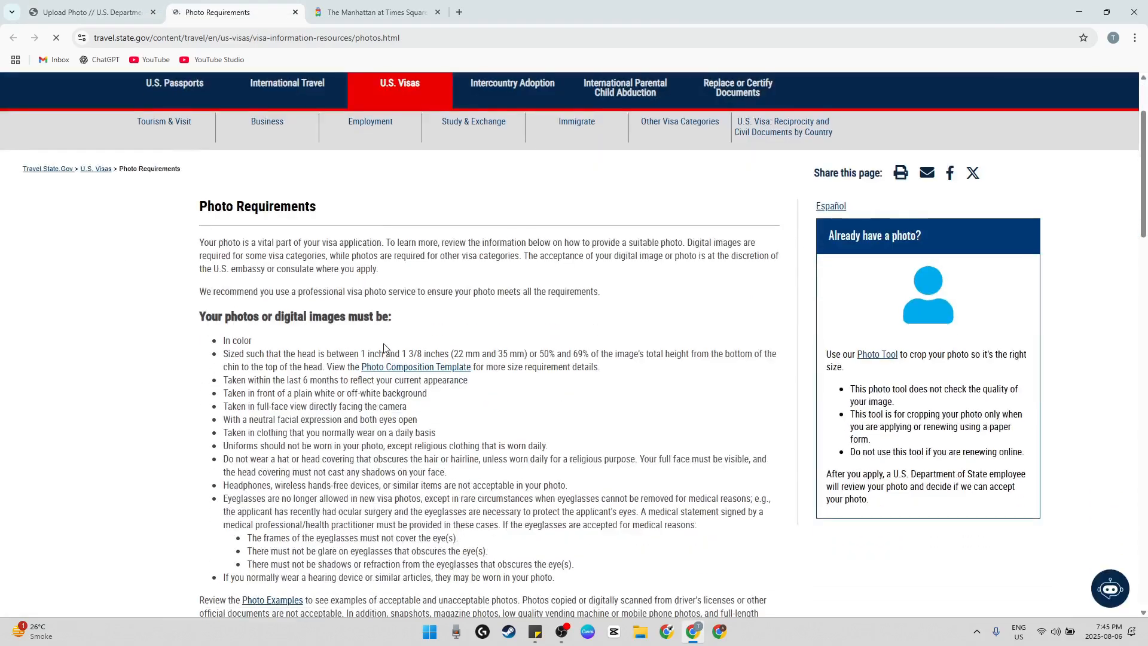
scroll(384, 348, "down", 2)
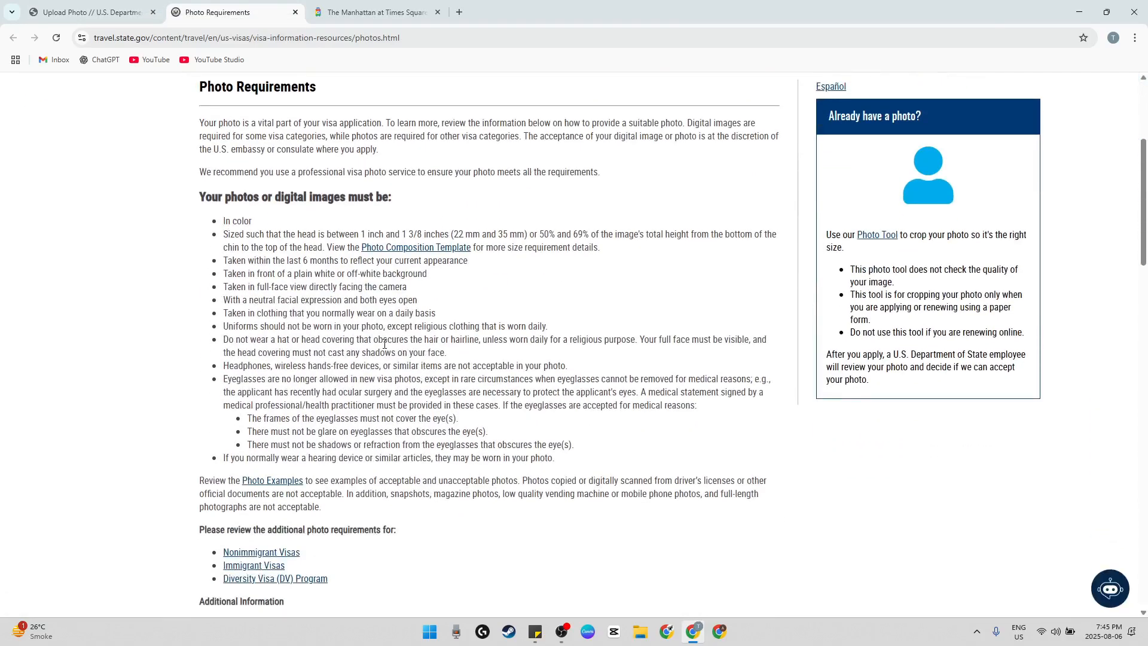
scroll(384, 344, "down", 2)
Return to the Upload Photo page, choose the applicant's JPEG visa photo and upload it for the quality check
left_click(80, 13)
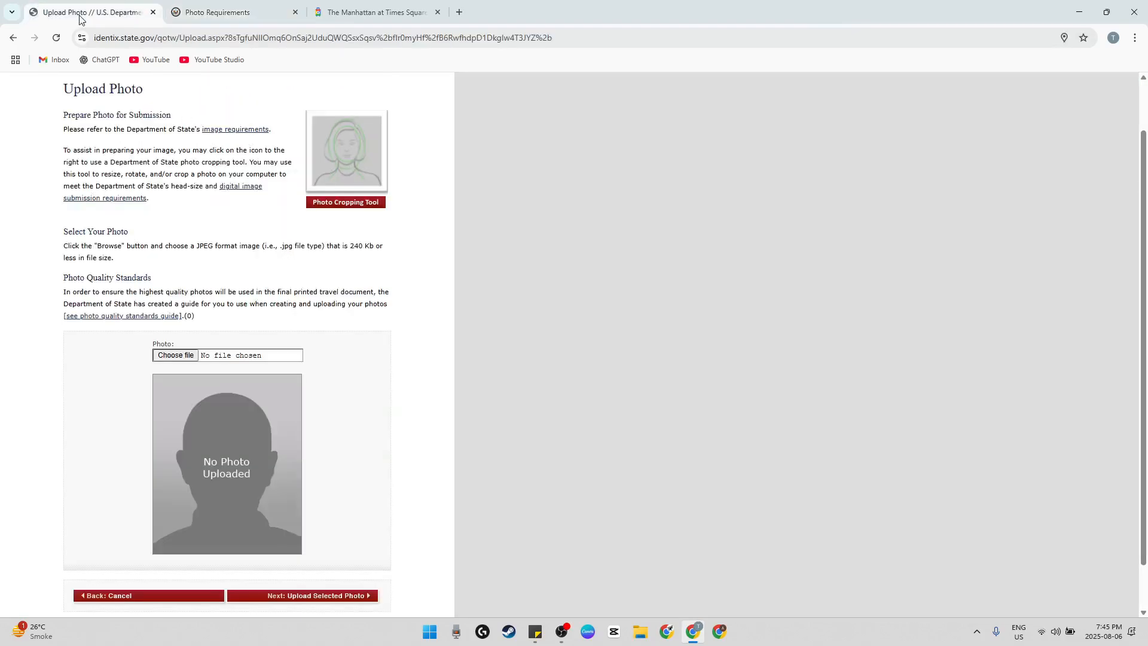
scroll(353, 278, "down", 1)
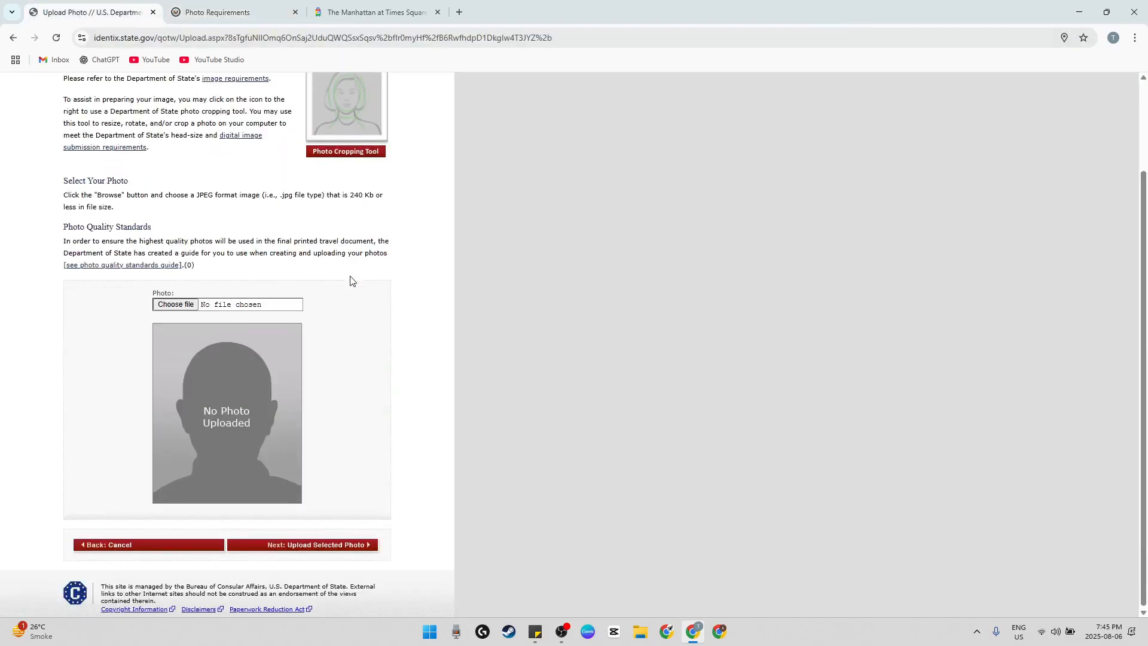
left_click(178, 305)
left_click_drag(540, 12, 0, 57)
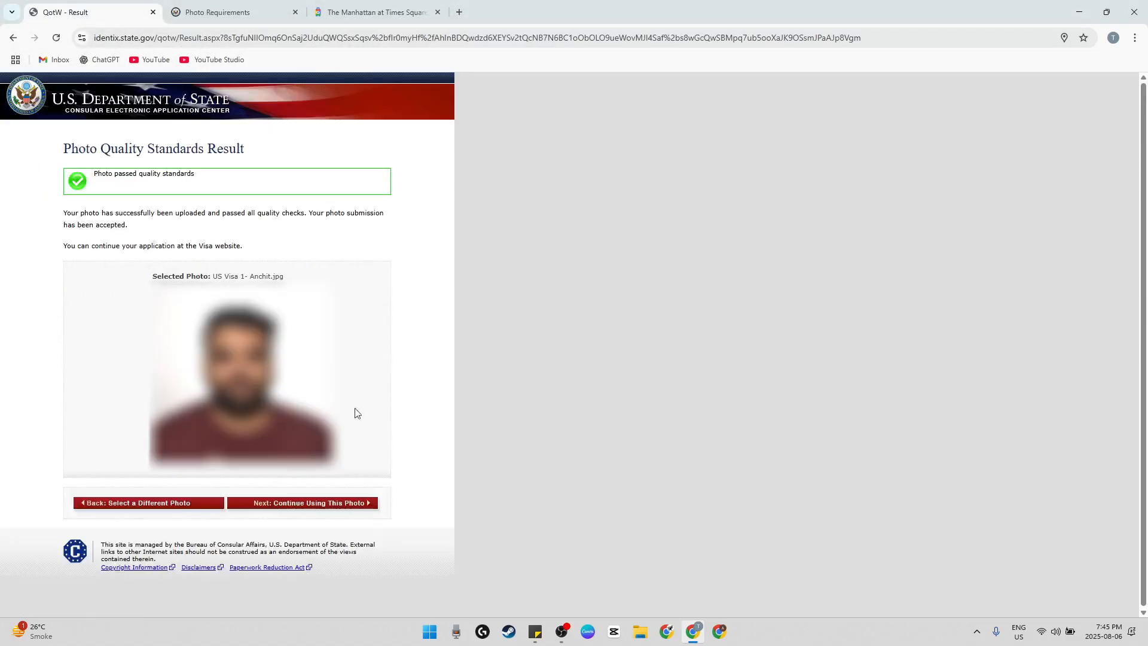
Read the photo quality standards result and continue the application with the uploaded photo
left_click_drag(65, 146, 263, 159)
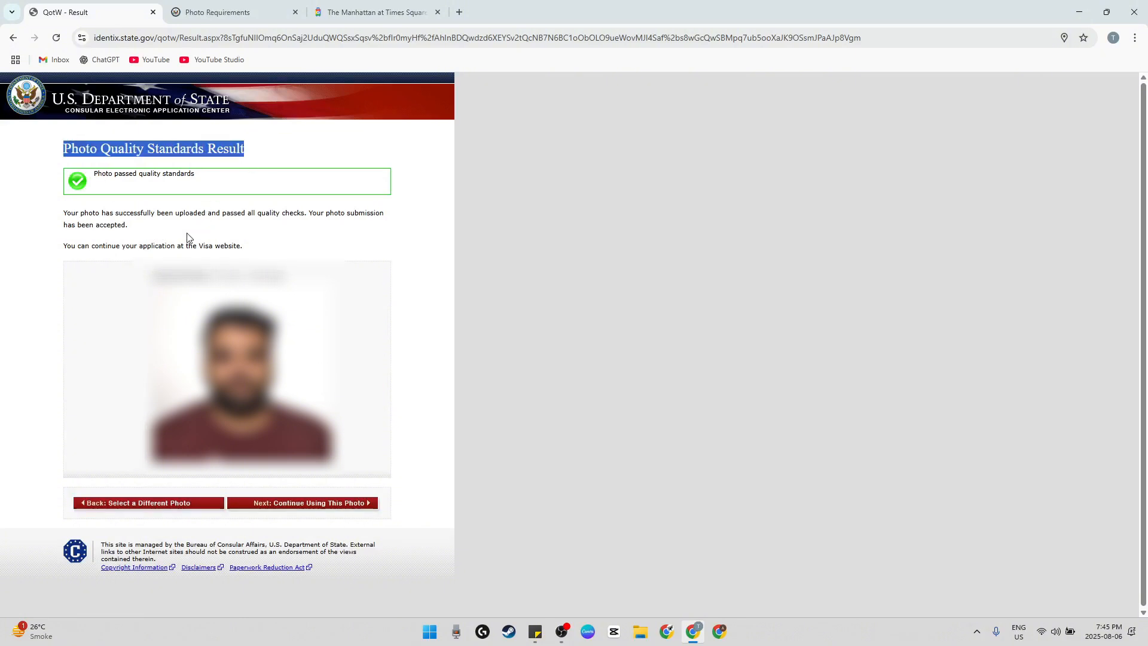
key("ctrl+plus")
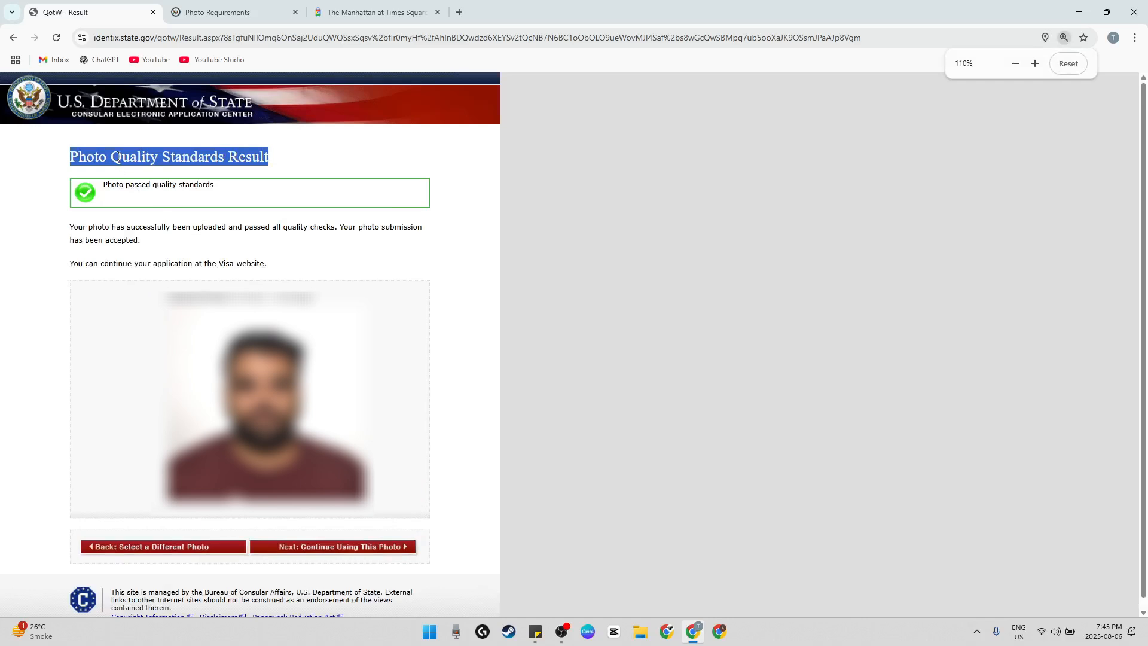
left_click(119, 157)
left_click_drag(116, 184, 236, 193)
left_click(357, 548)
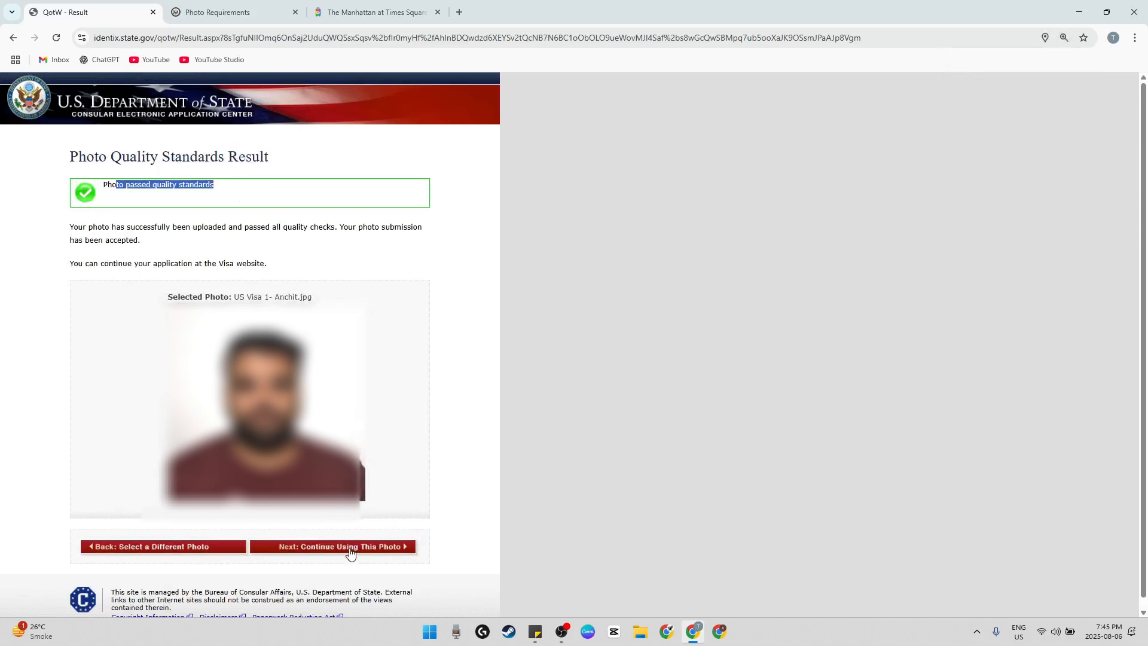
Accept the photo on the Confirm Photo page and proceed to the application review, agreeing to leave the page
scroll(350, 545, "down", 3)
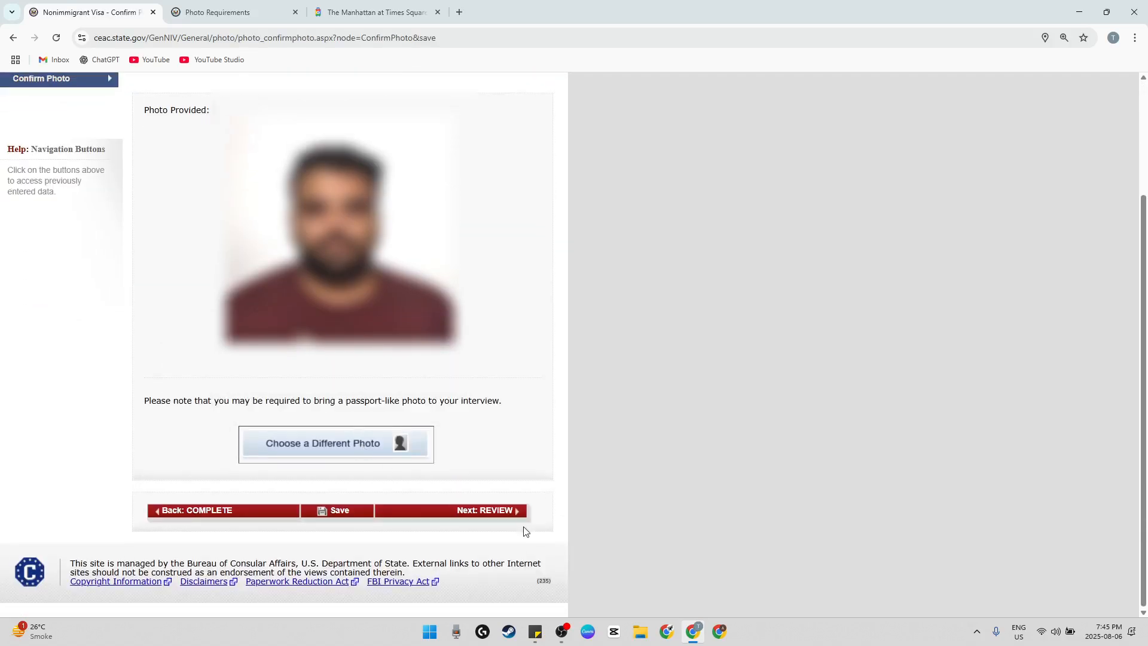
left_click(470, 508)
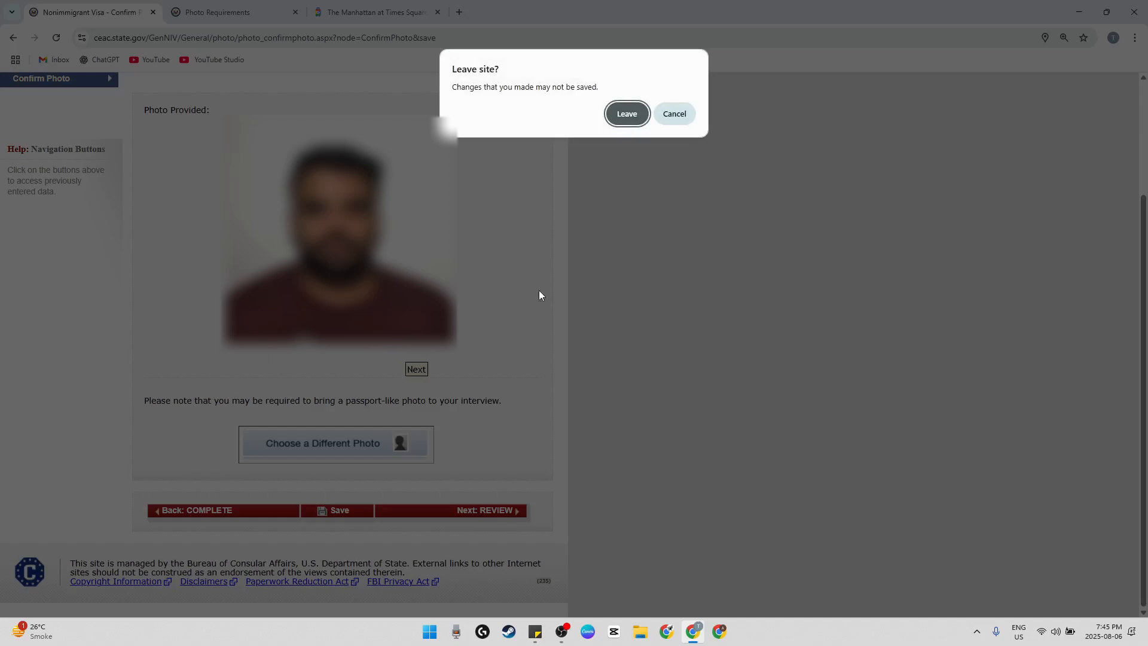
left_click(627, 113)
Review the personal, passport and travel information, and continue to the U.S. contact review
scroll(429, 378, "down", 15)
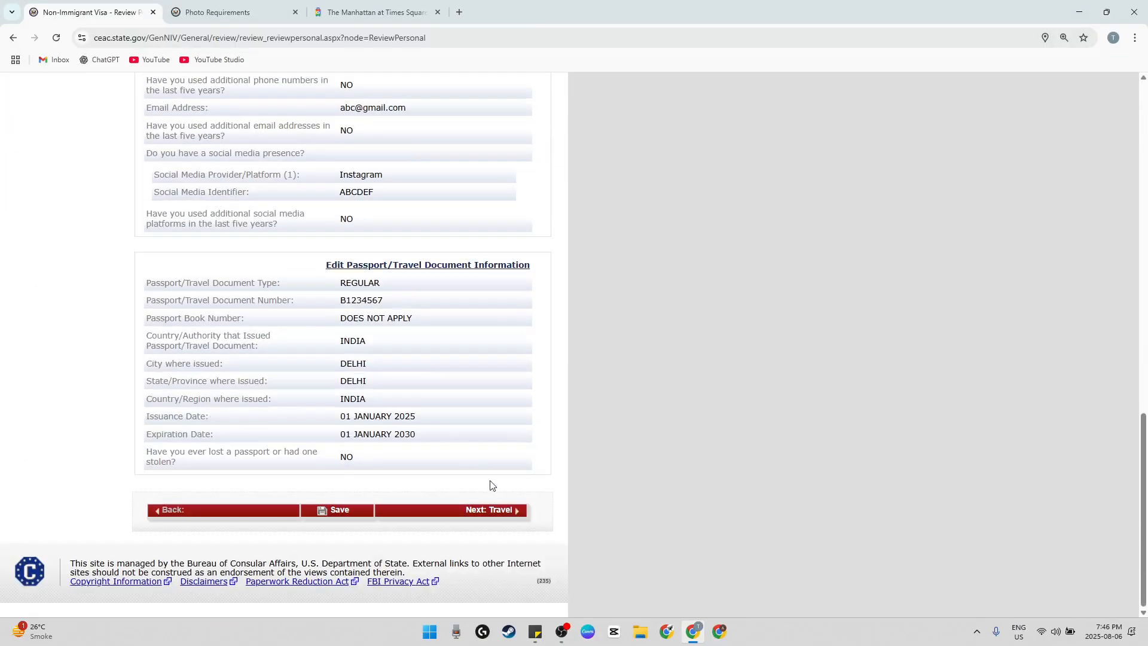
scroll(491, 485, "up", 5)
scroll(490, 476, "down", 5)
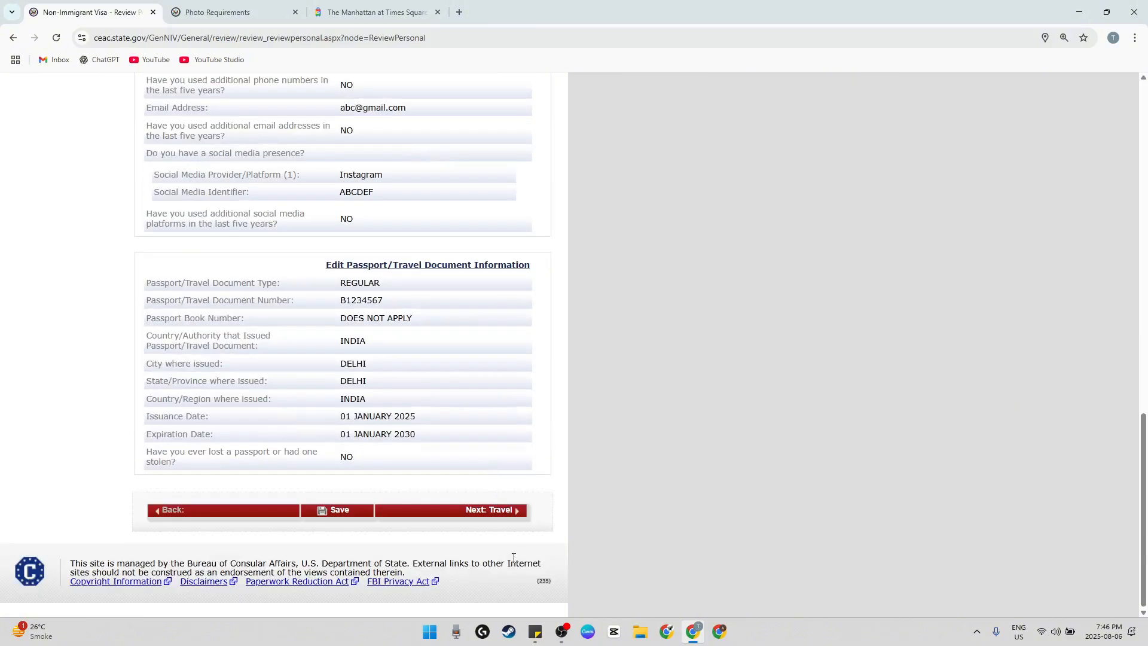
left_click(495, 515)
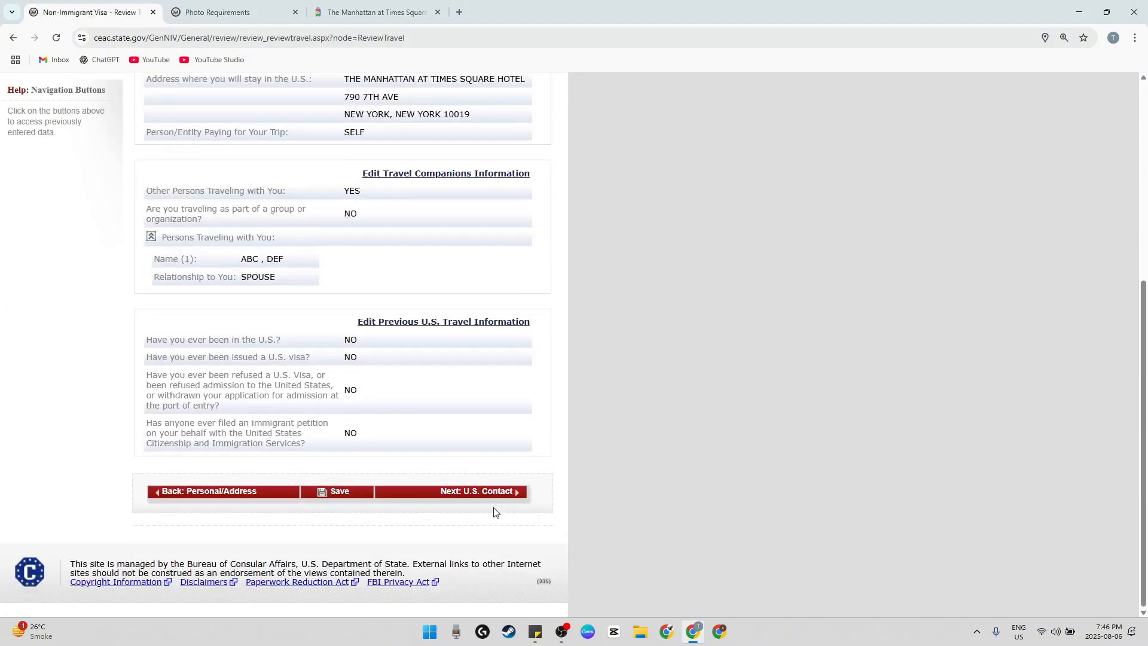
left_click(500, 502)
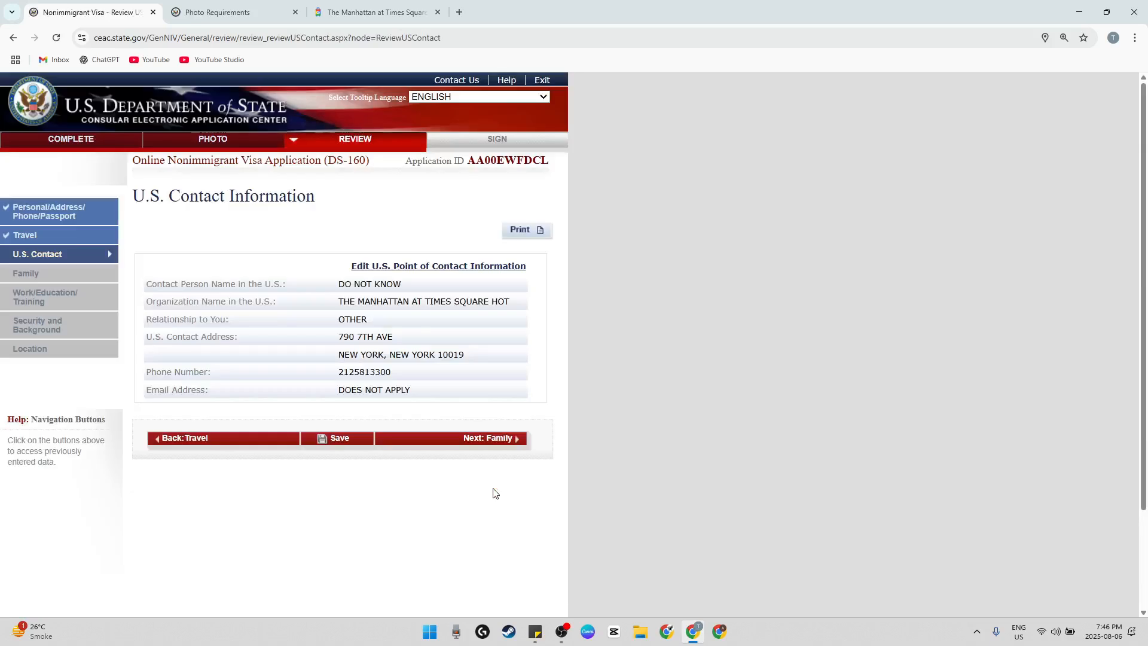
Go through the U.S. contact, family and work/education/training review pages, and continue to the security and background review
left_click(470, 443)
scroll(481, 464, "down", 3)
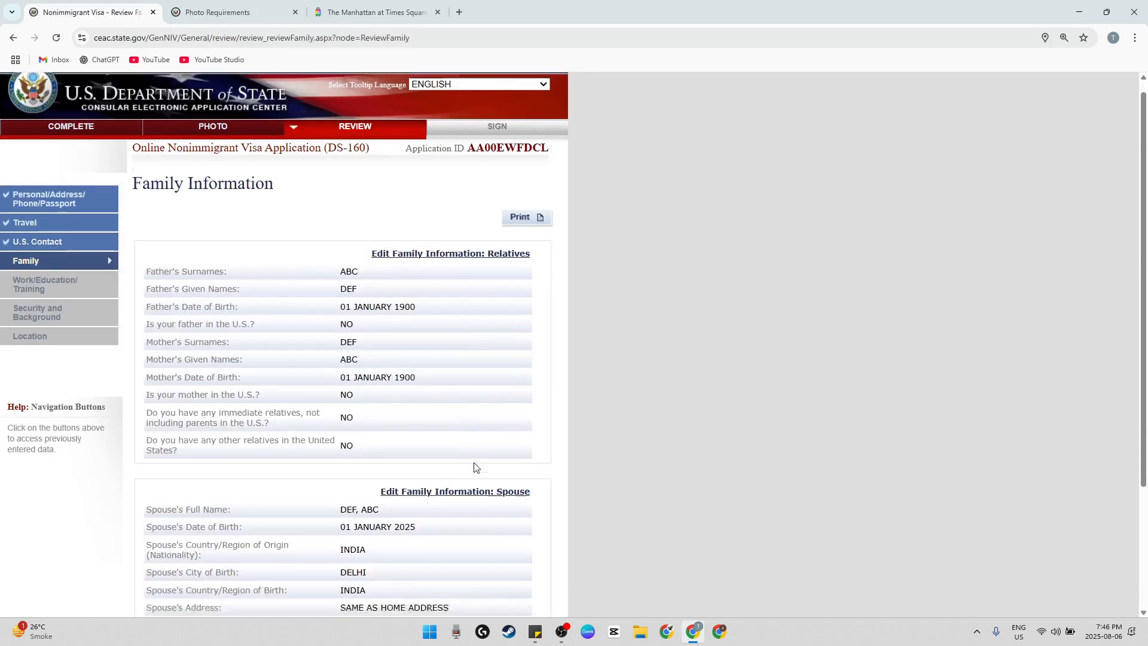
left_click(486, 491)
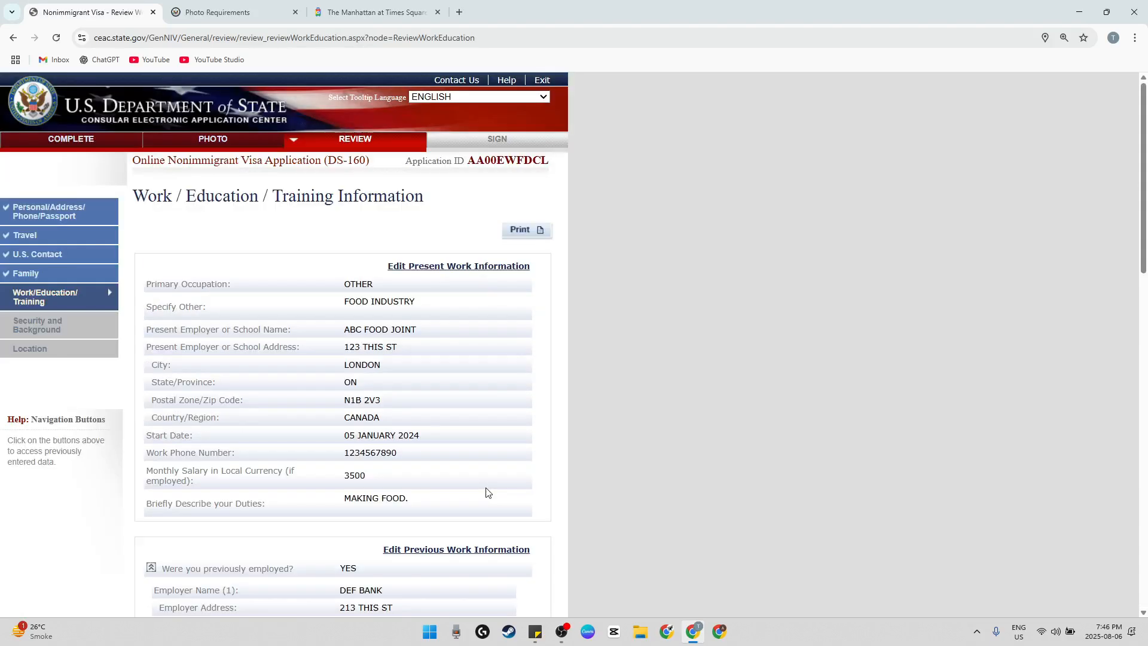
scroll(444, 448, "down", 15)
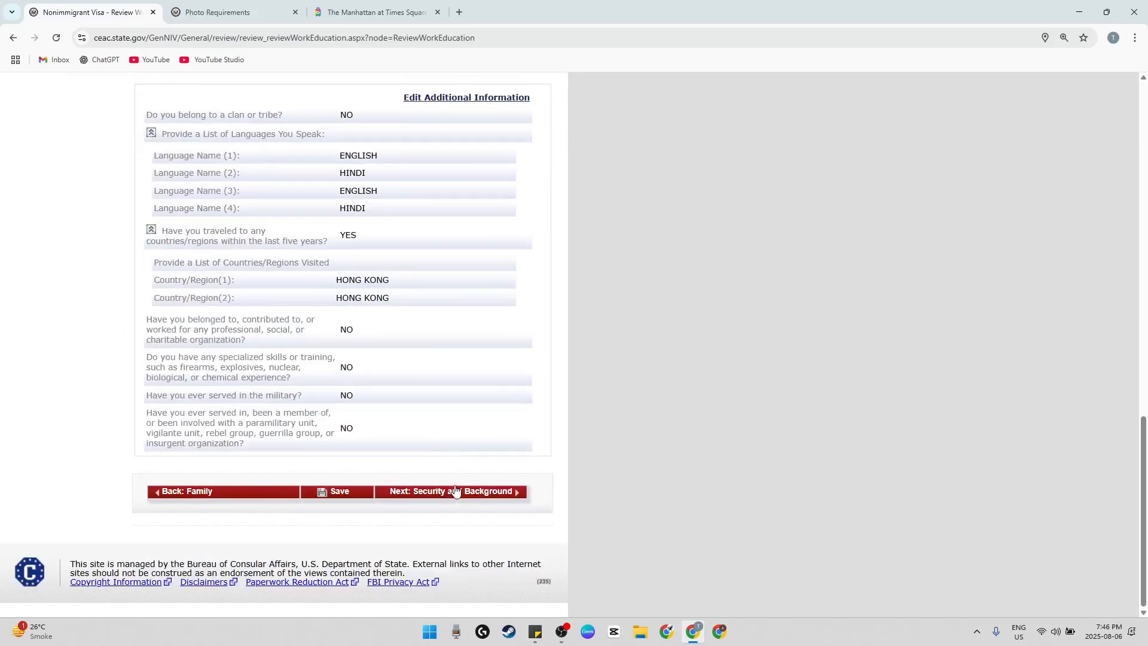
left_click(454, 491)
Review the security answers and the Toronto, Canada submission location, and continue to the Sign and Submit page
scroll(442, 476, "down", 15)
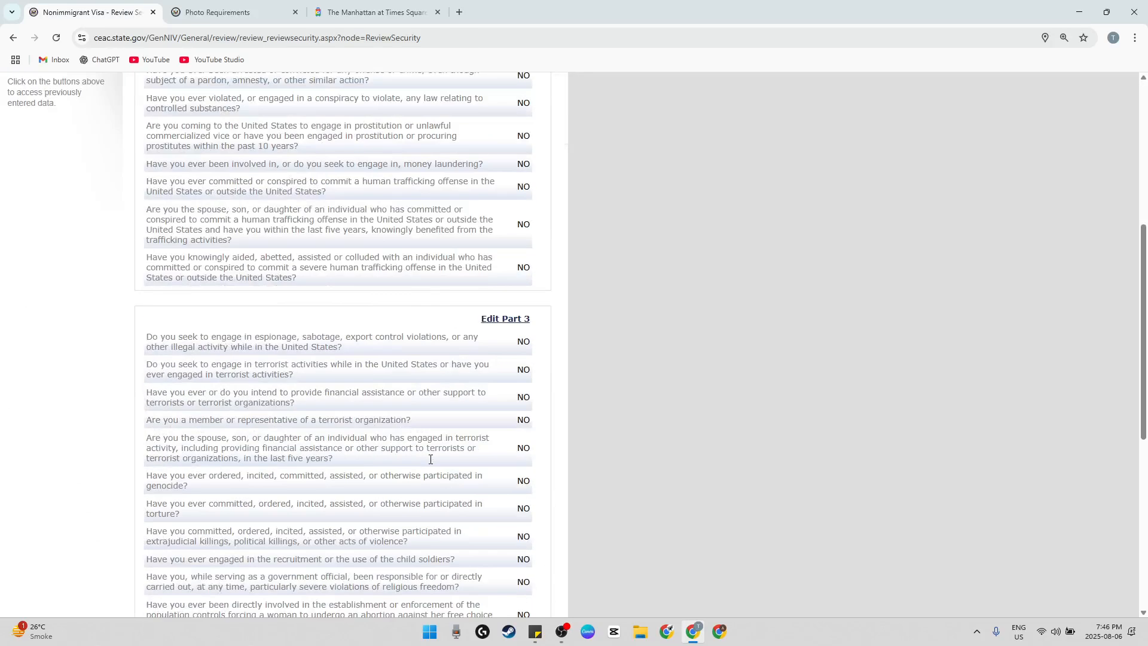
left_click(475, 492)
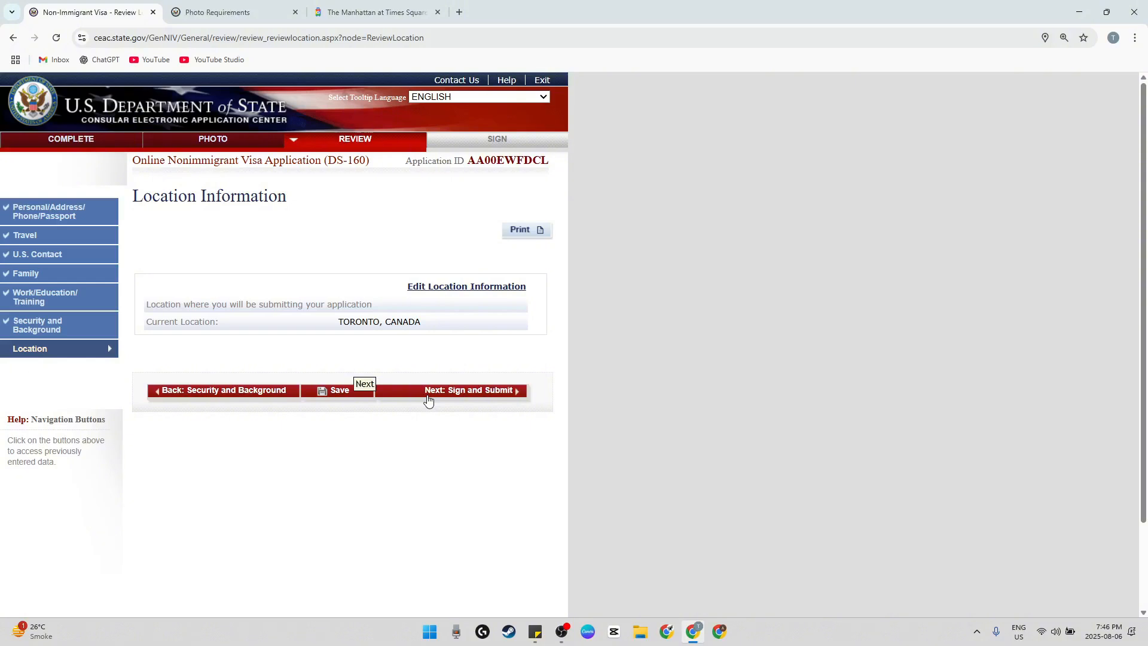
left_click_drag(406, 371, 504, 372)
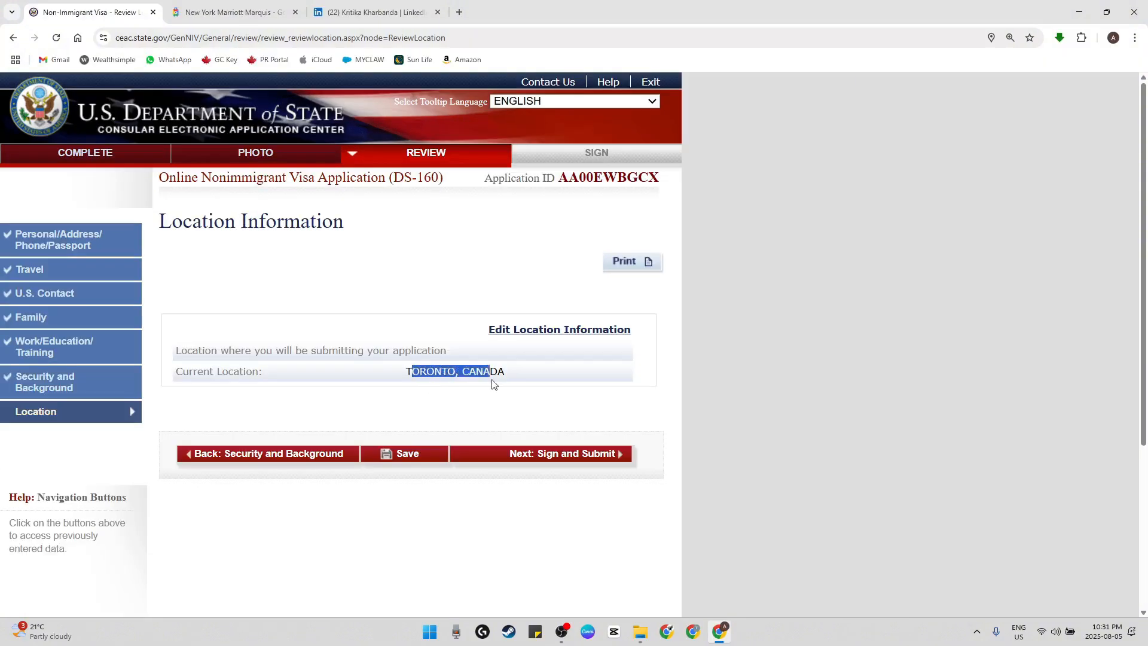
left_click(537, 435)
left_click(537, 456)
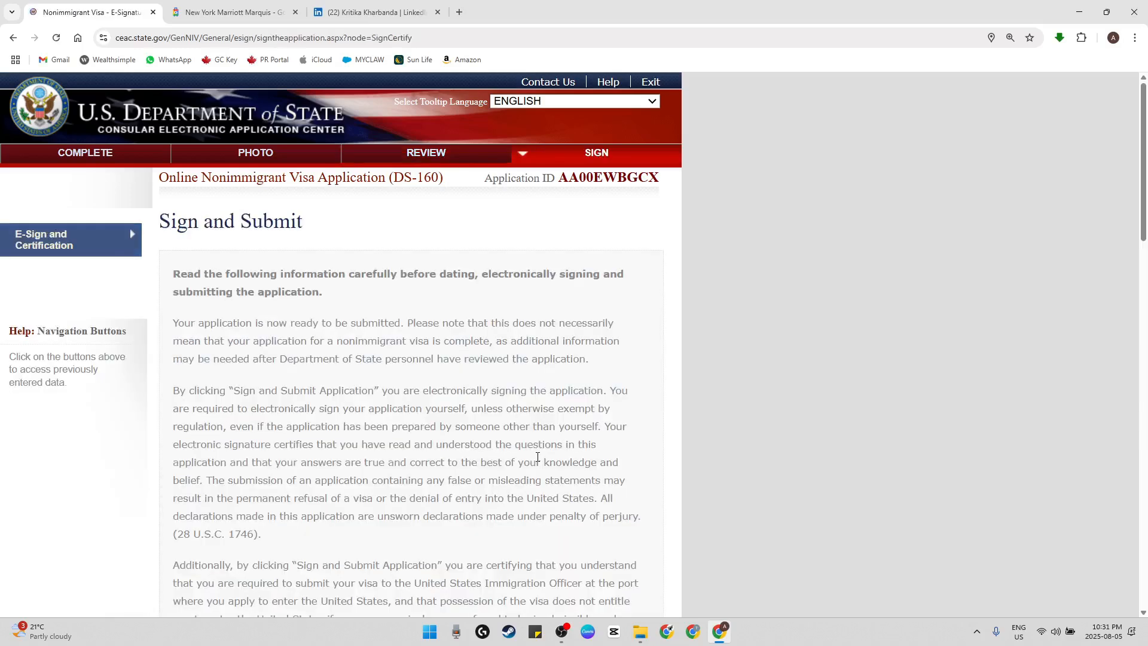
Answer No to the question whether anyone assisted in filling out the application
scroll(284, 348, "down", 15)
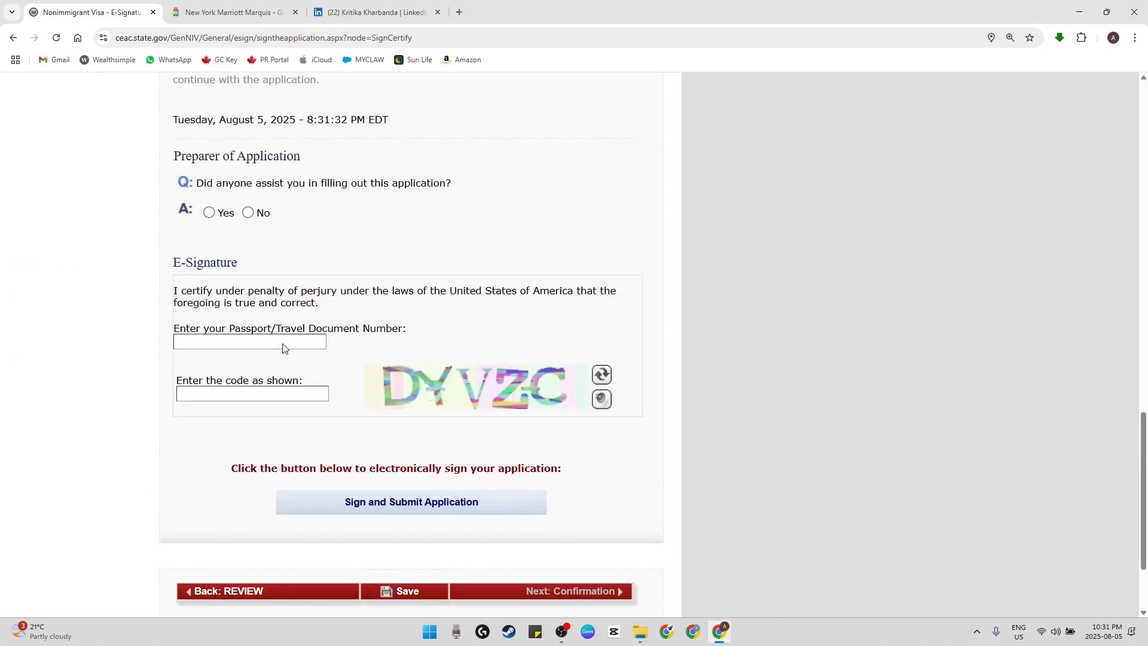
left_click_drag(240, 183, 428, 181)
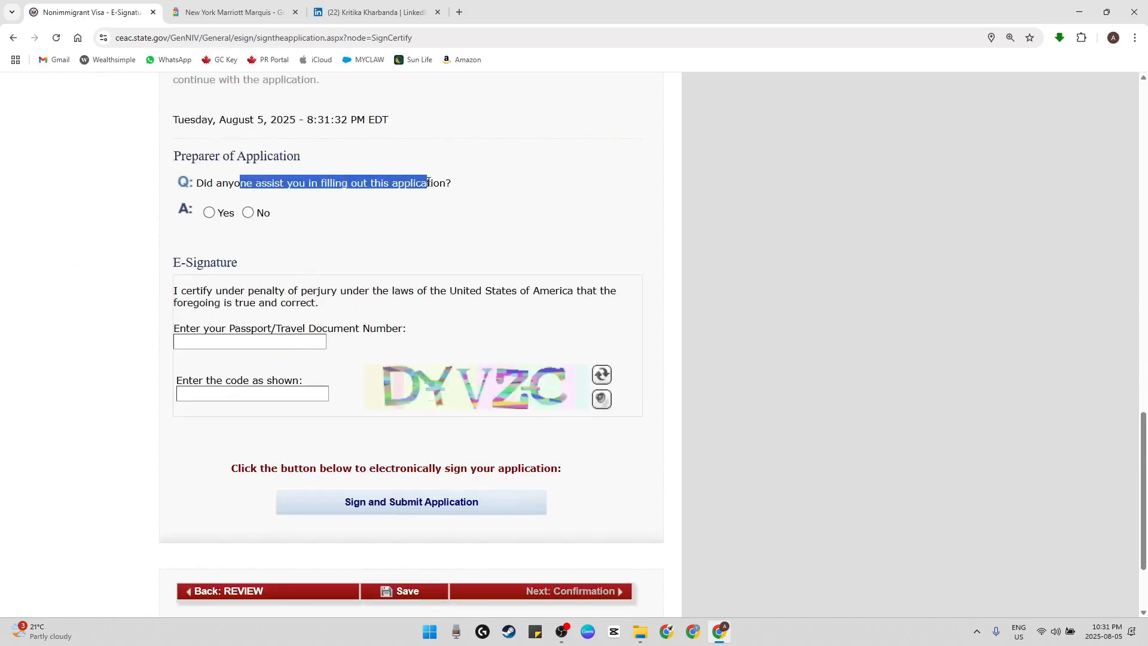
left_click(321, 230)
left_click(248, 212)
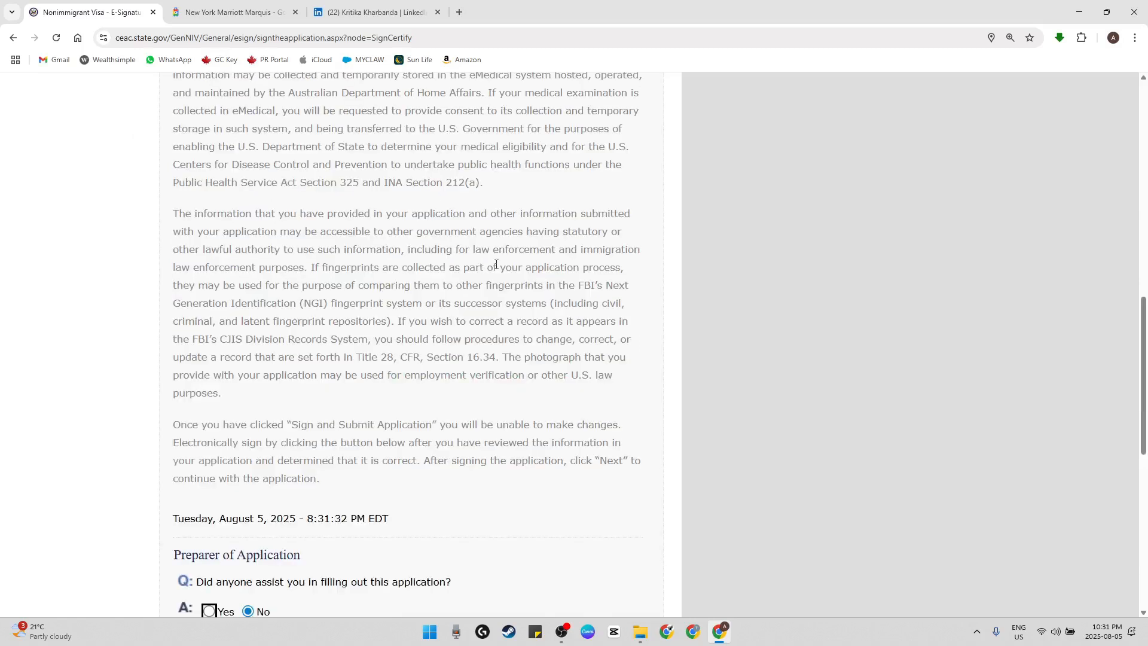
Fill in the E-Signature section with the passport number and the displayed verification code, and sign and submit the application
scroll(469, 316, "down", 8)
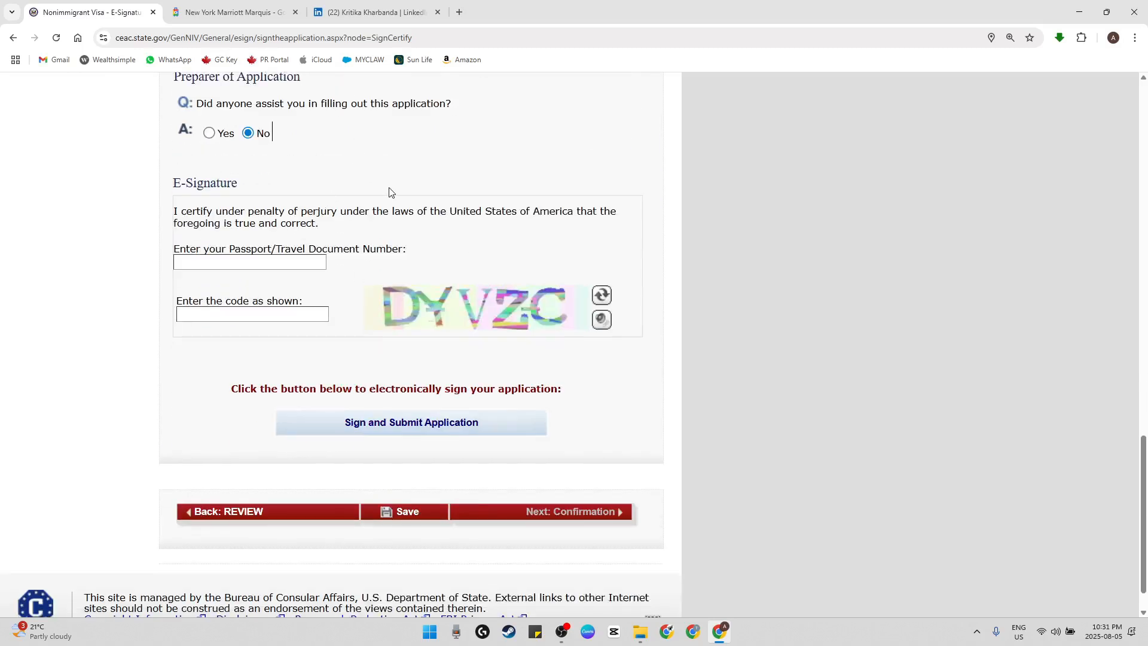
scroll(382, 197, "down", 1)
left_click(276, 252)
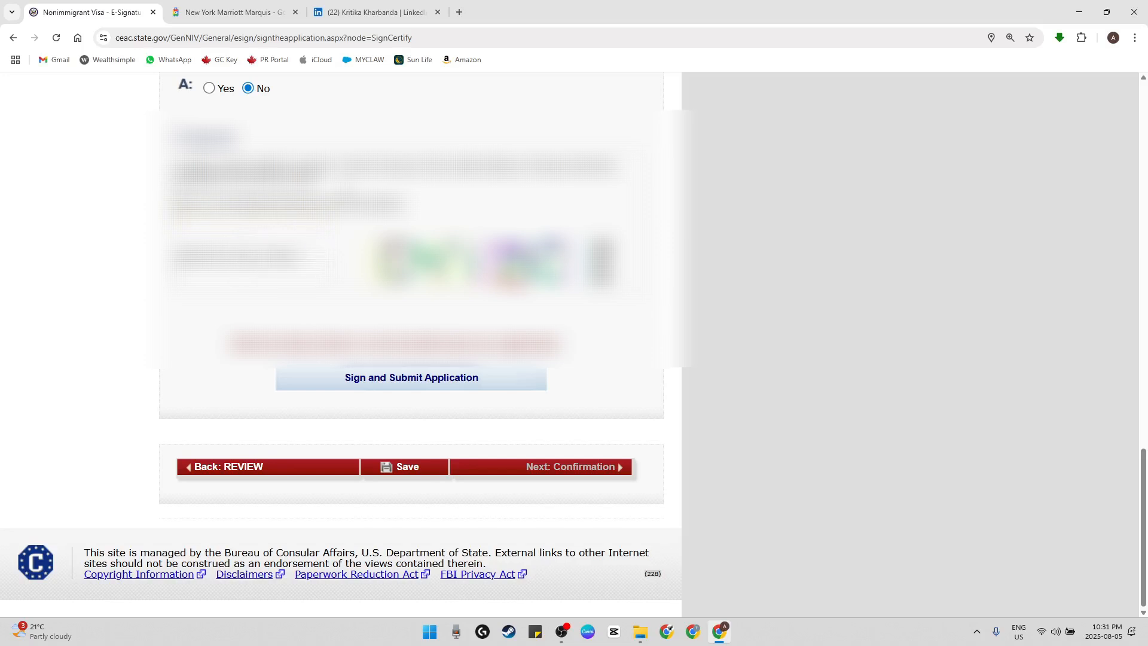
left_click(257, 216)
left_click(334, 248)
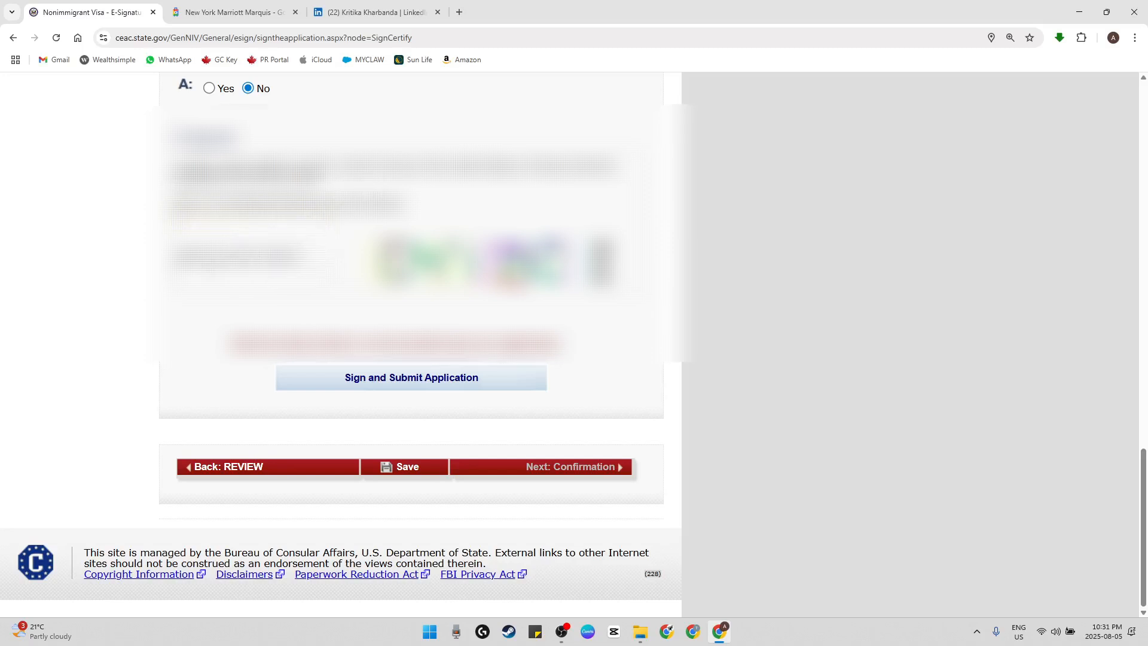
scroll(472, 405, "up", 4)
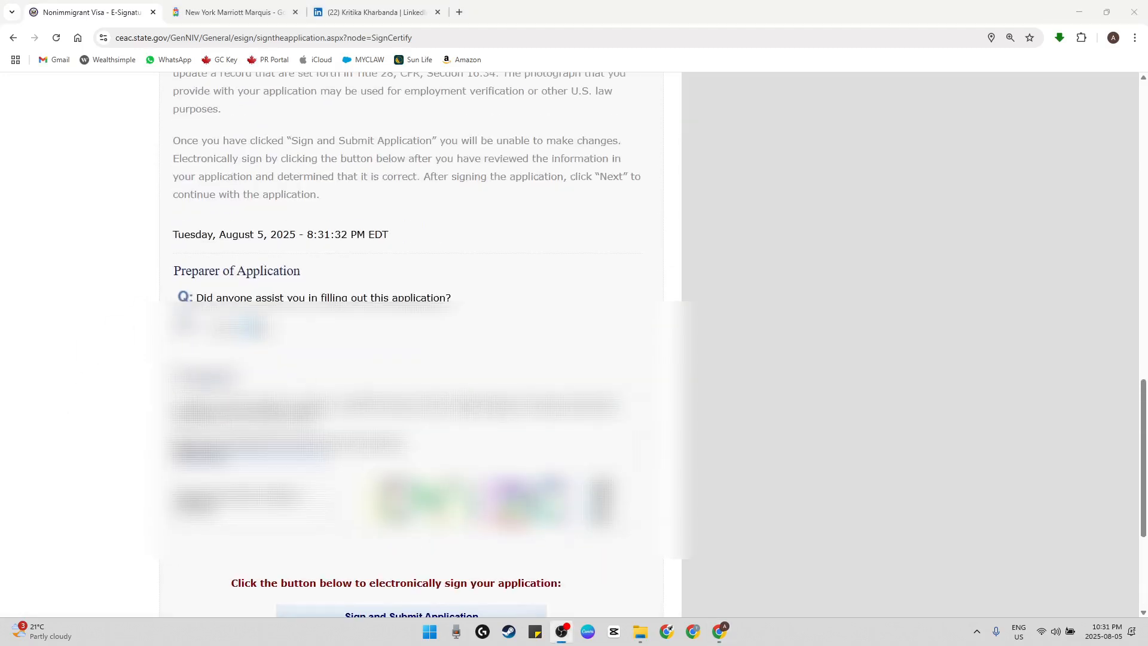
scroll(412, 344, "down", 2)
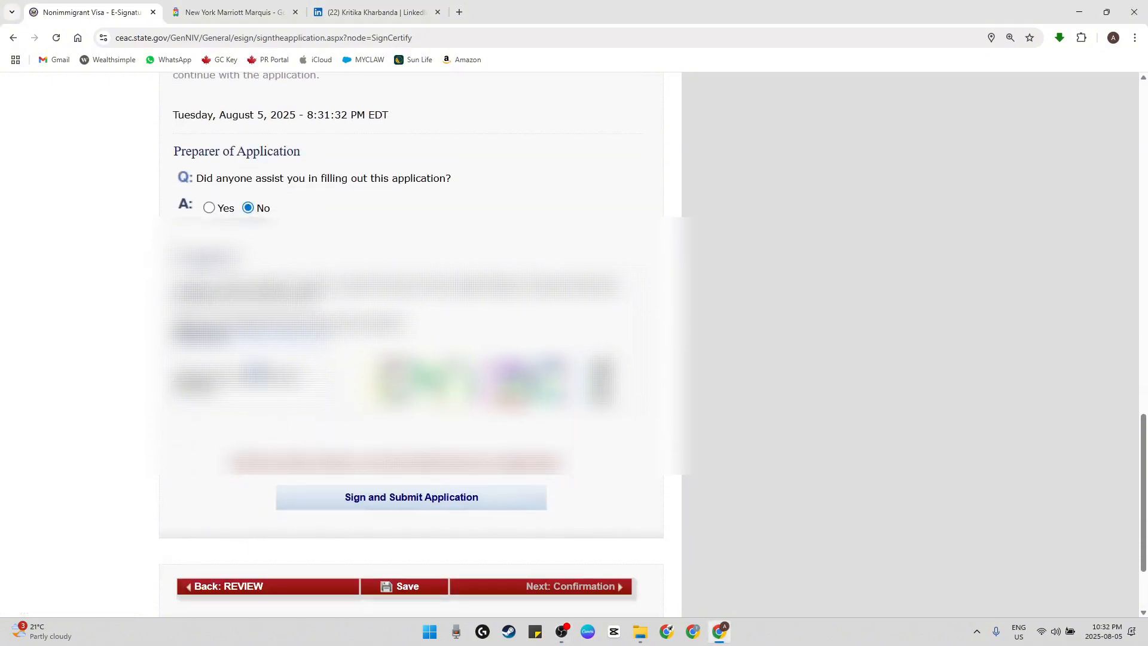
left_click(378, 502)
Read the submission message below the signing declaration and proceed to the confirmation page
scroll(378, 505, "up", 1)
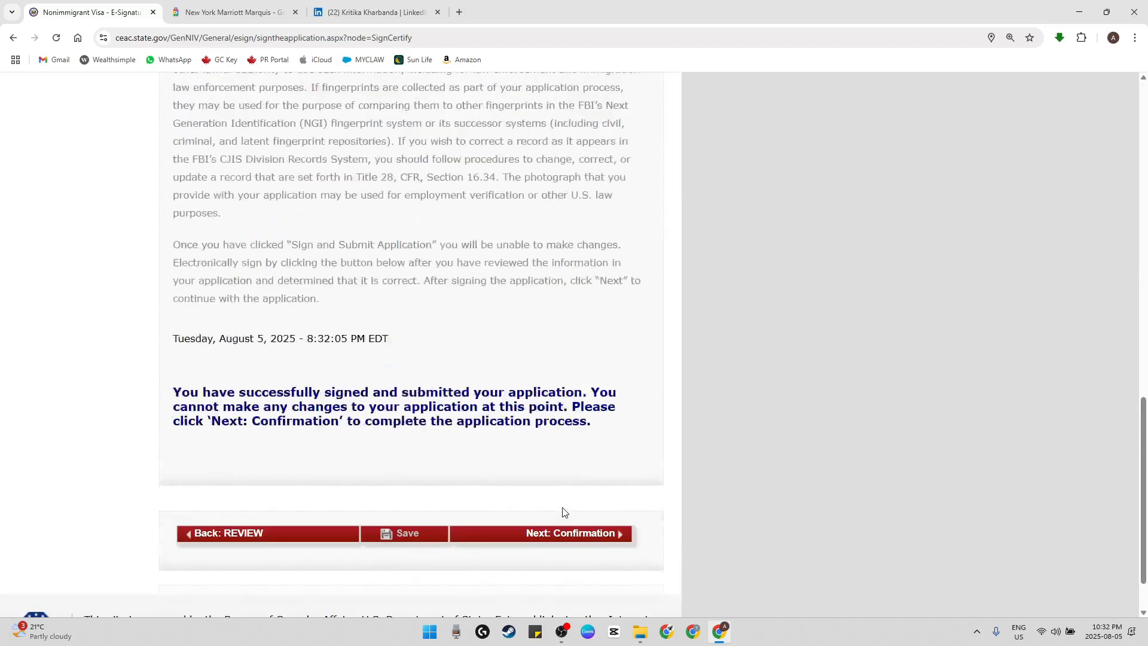
left_click_drag(223, 400, 584, 392)
left_click_drag(227, 411, 497, 408)
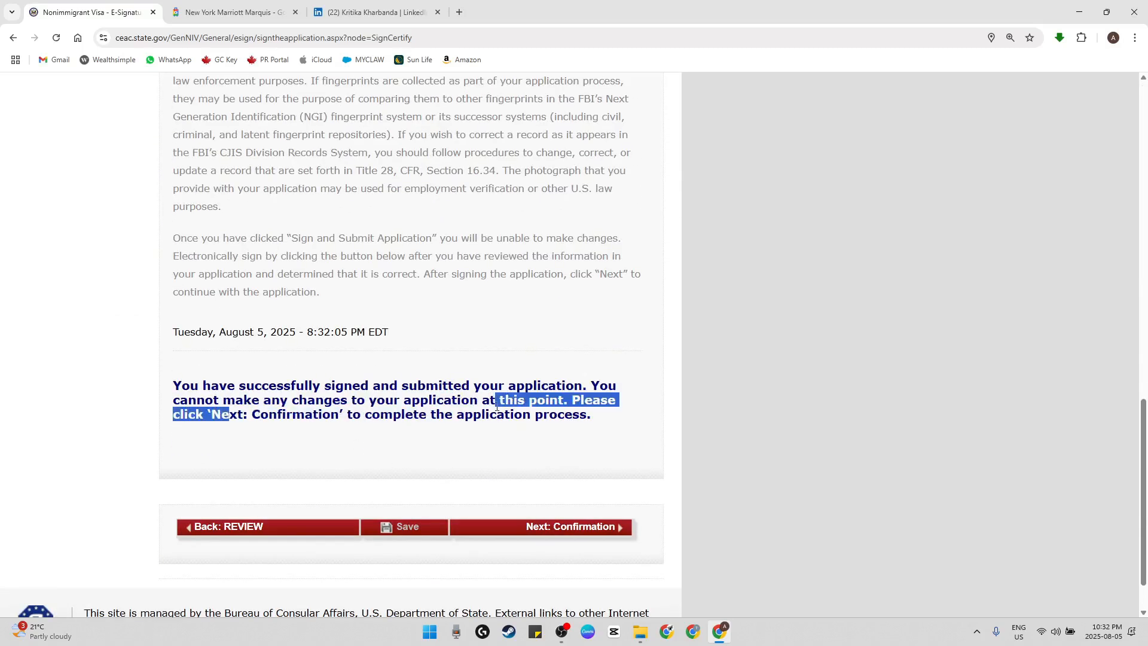
left_click(294, 425)
left_click_drag(333, 411, 477, 413)
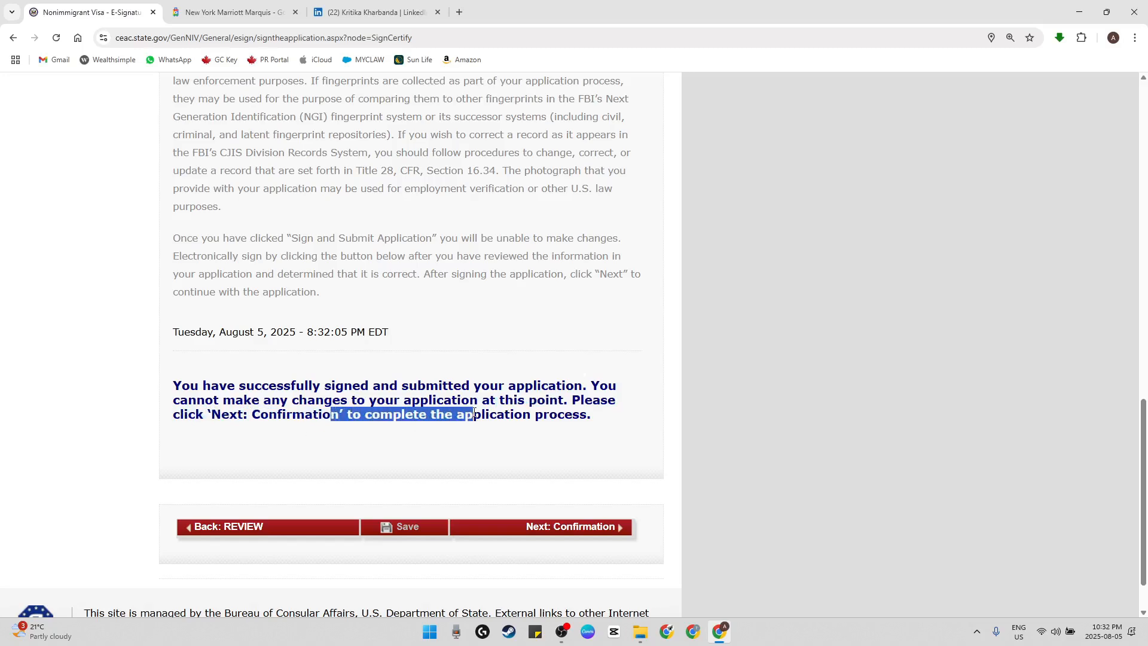
left_click(543, 467)
left_click(560, 527)
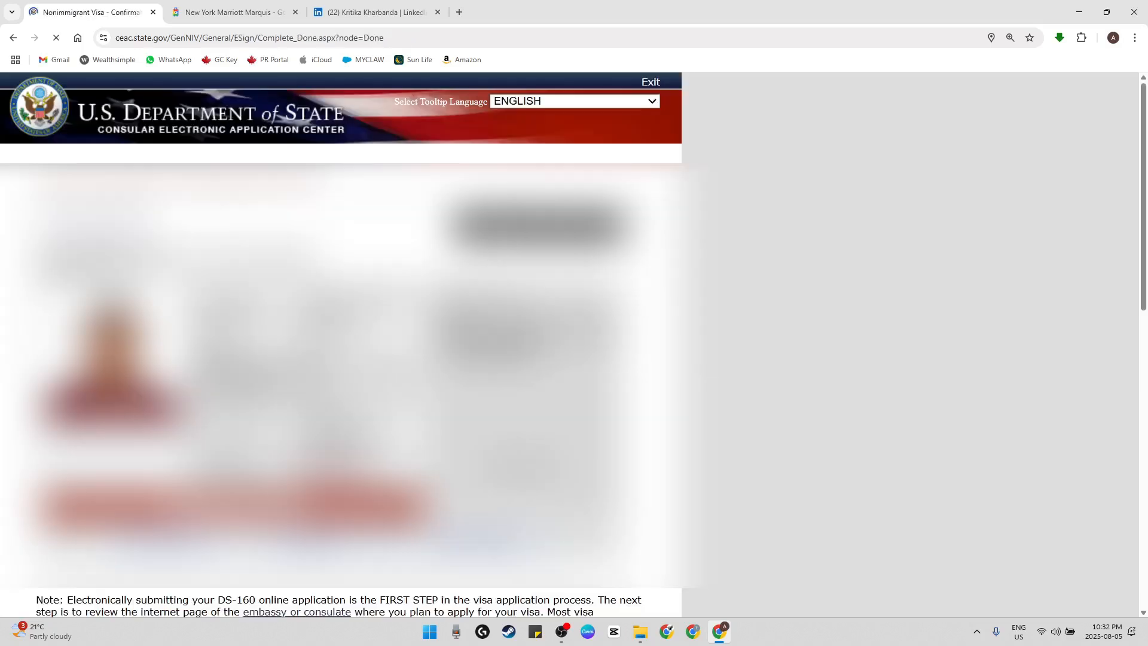
Look over the confirmation page, open the e-mail confirmation form and try to send the confirmation
scroll(338, 412, "down", 10)
scroll(338, 412, "up", 10)
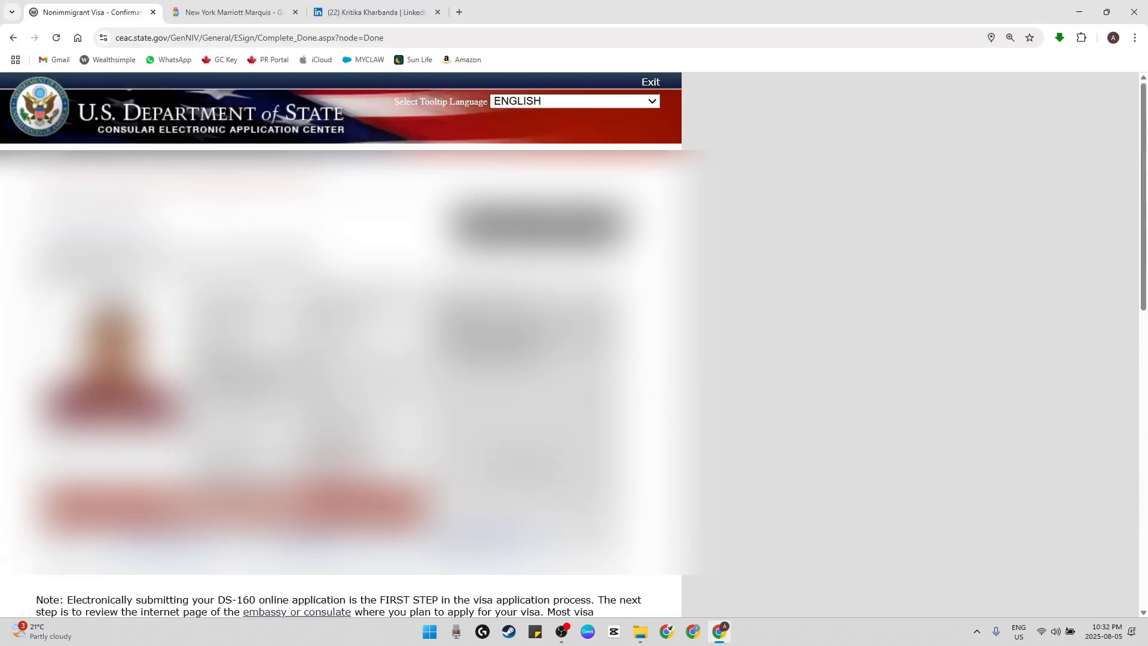
left_click(486, 541)
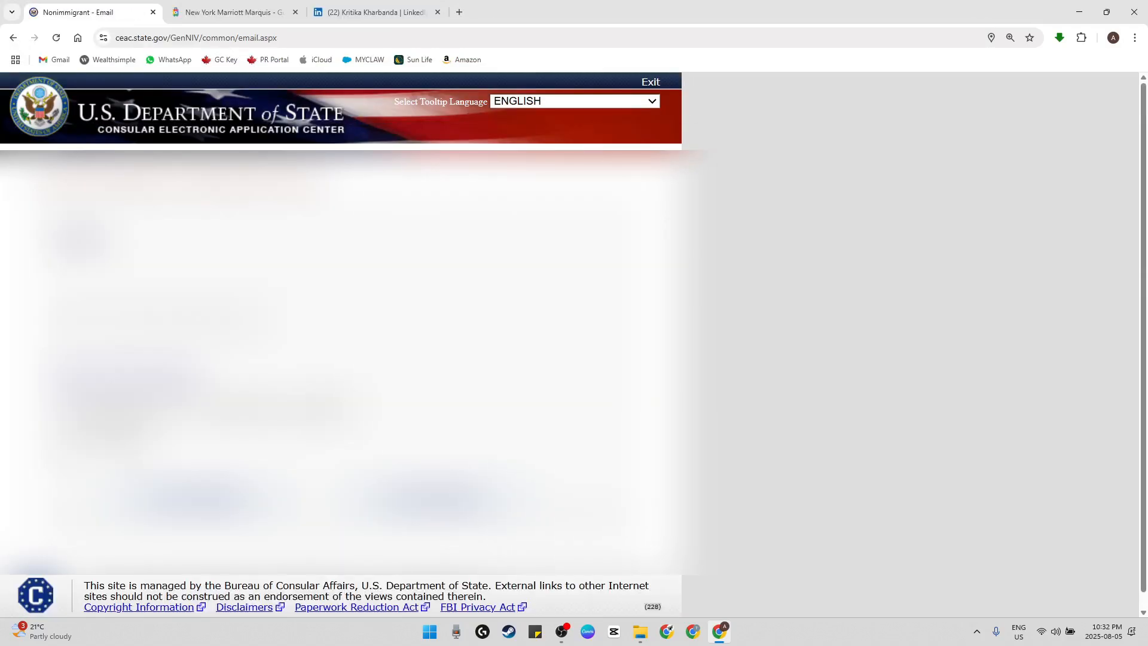
left_click(437, 498)
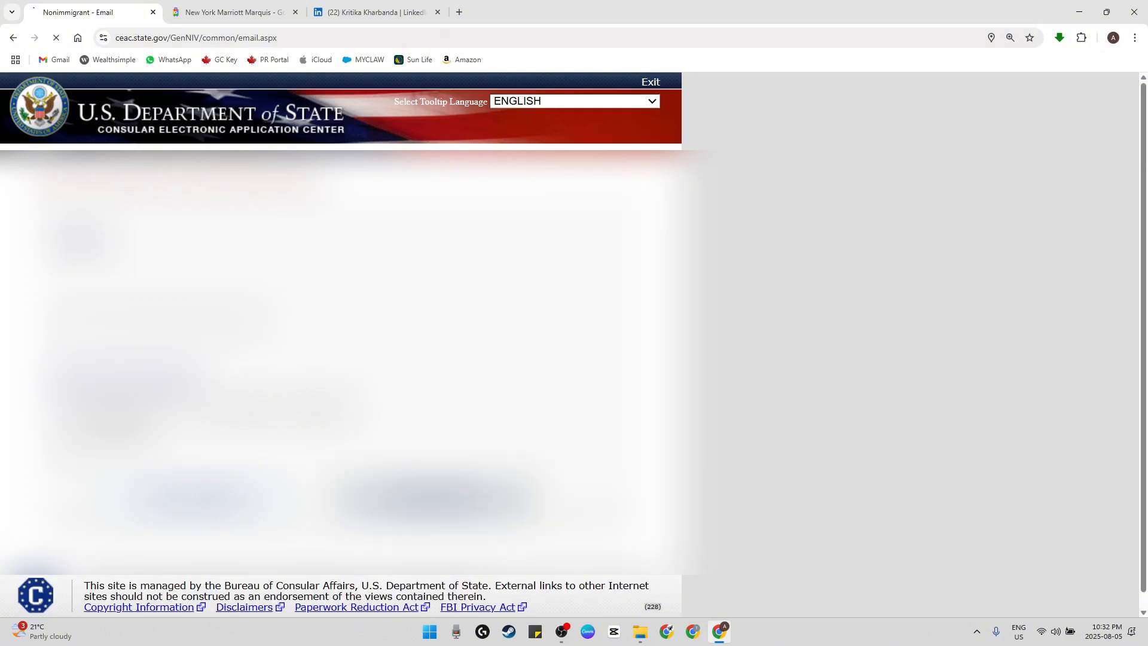
Answer the e-mail form's open question and fill in the recipient's e-mail address in both the address and confirmation fields
scroll(340, 359, "down", 1)
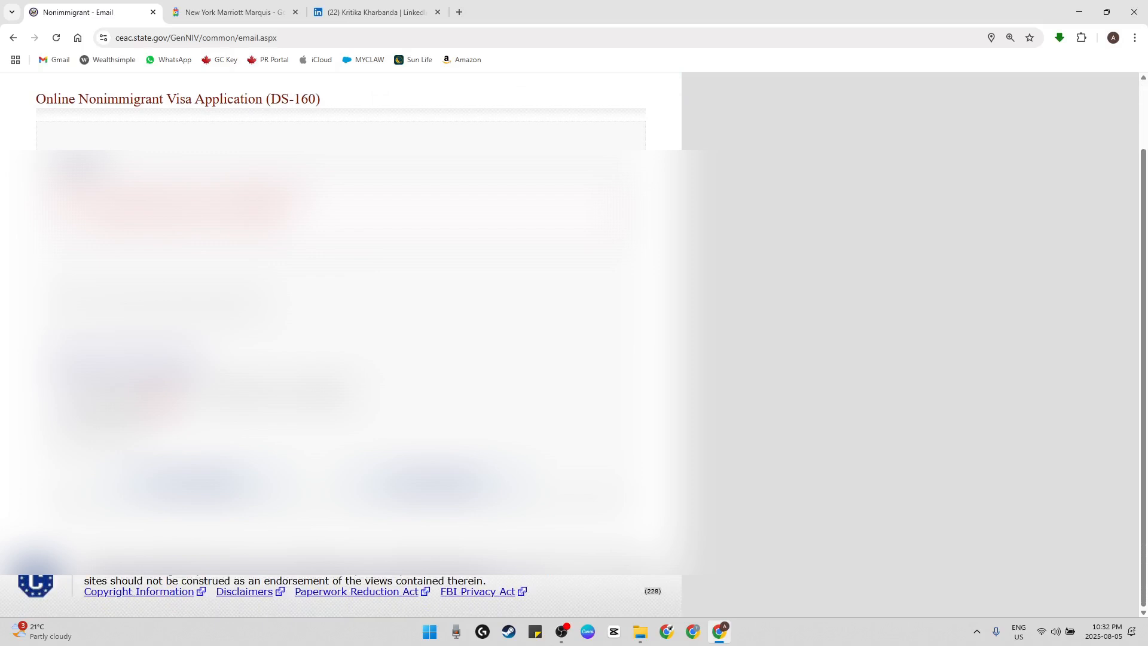
left_click(90, 435)
scroll(341, 358, "down", 3)
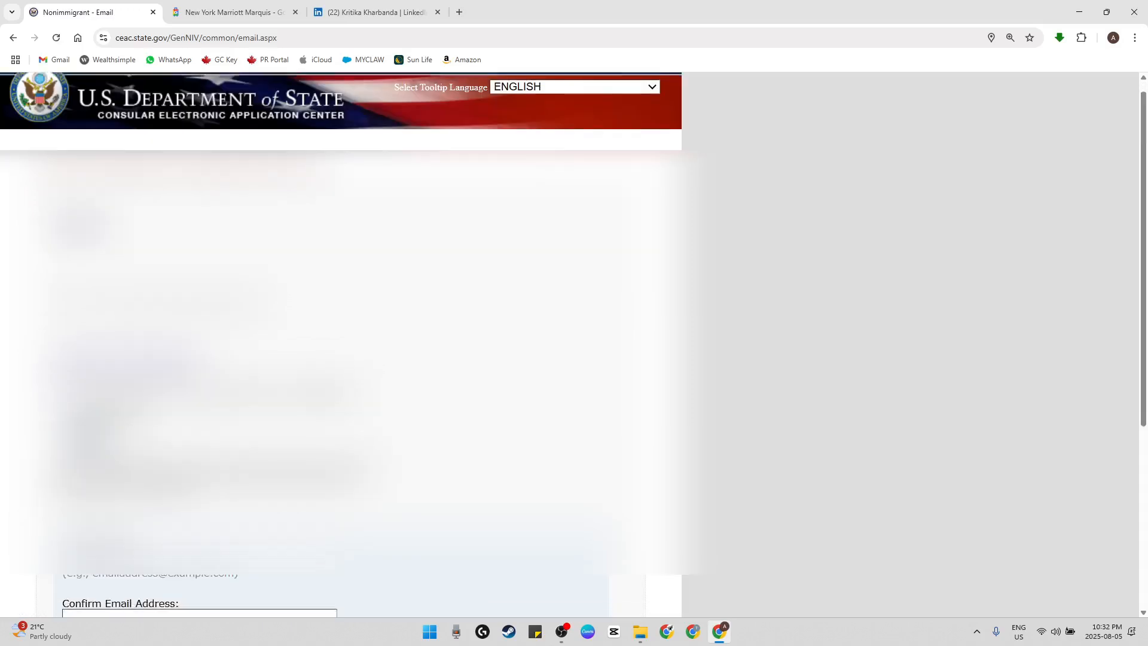
left_click(150, 406)
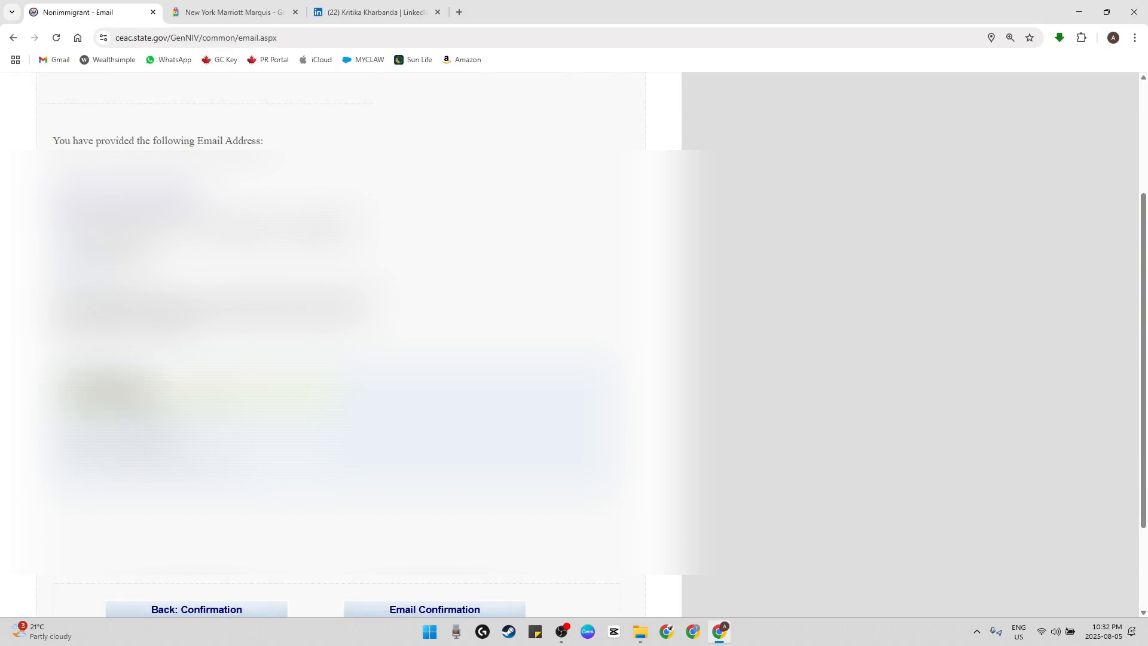
triple_click(129, 393)
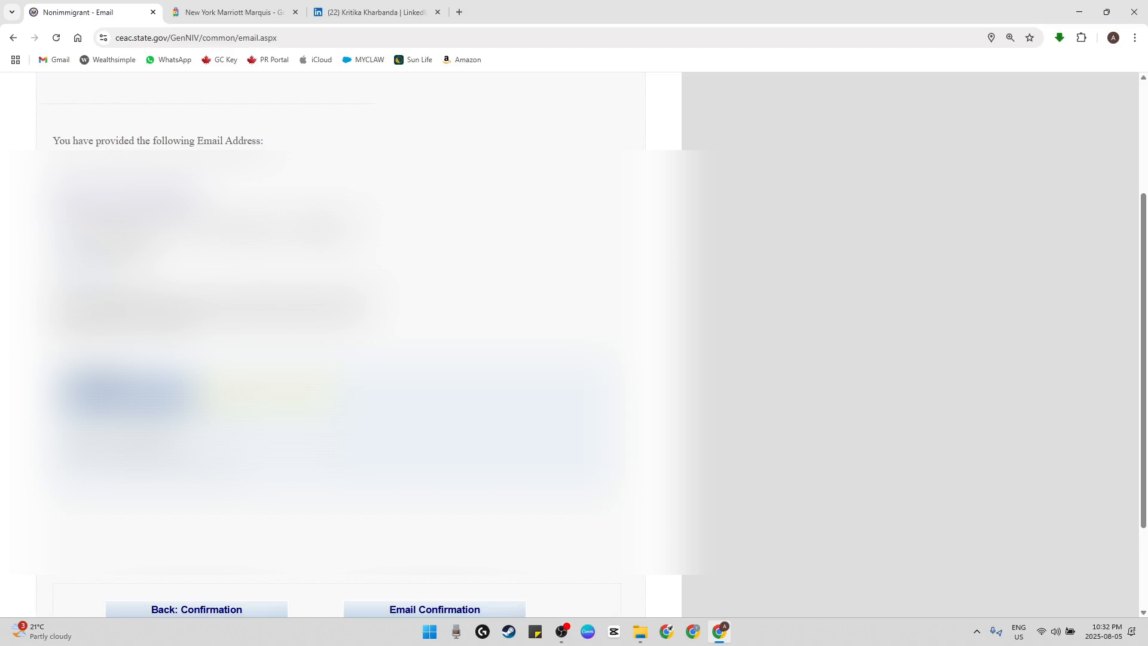
key("Tab")
key("ctrl+v")
scroll(437, 365, "down", 3)
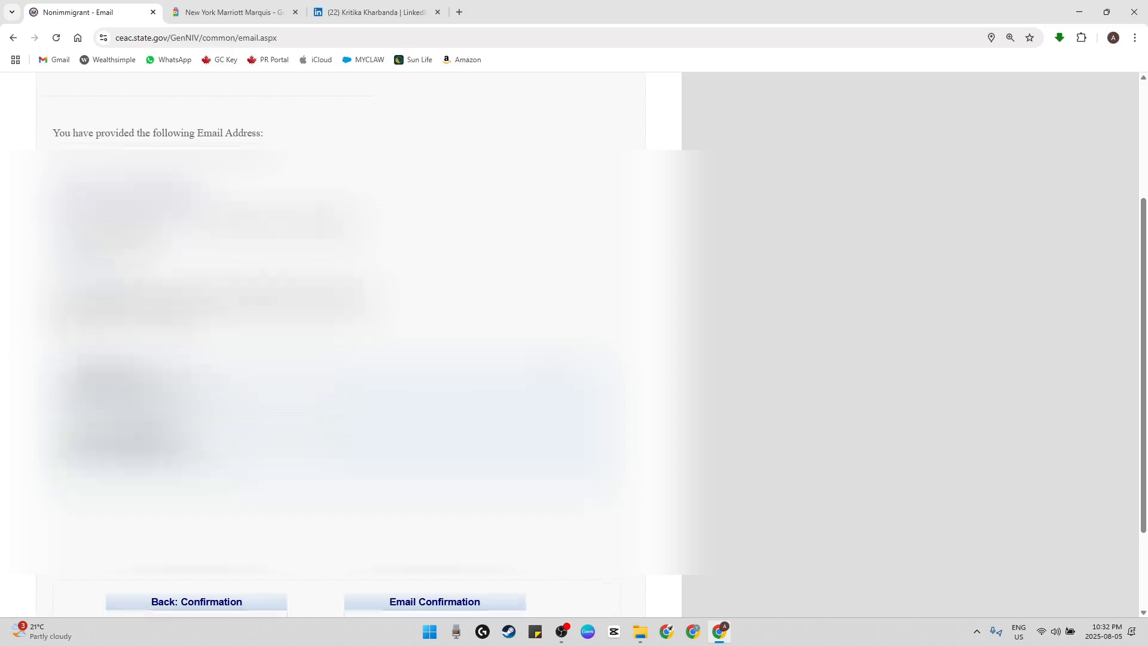
Send the application confirmation to the entered e-mail address
left_click(441, 483)
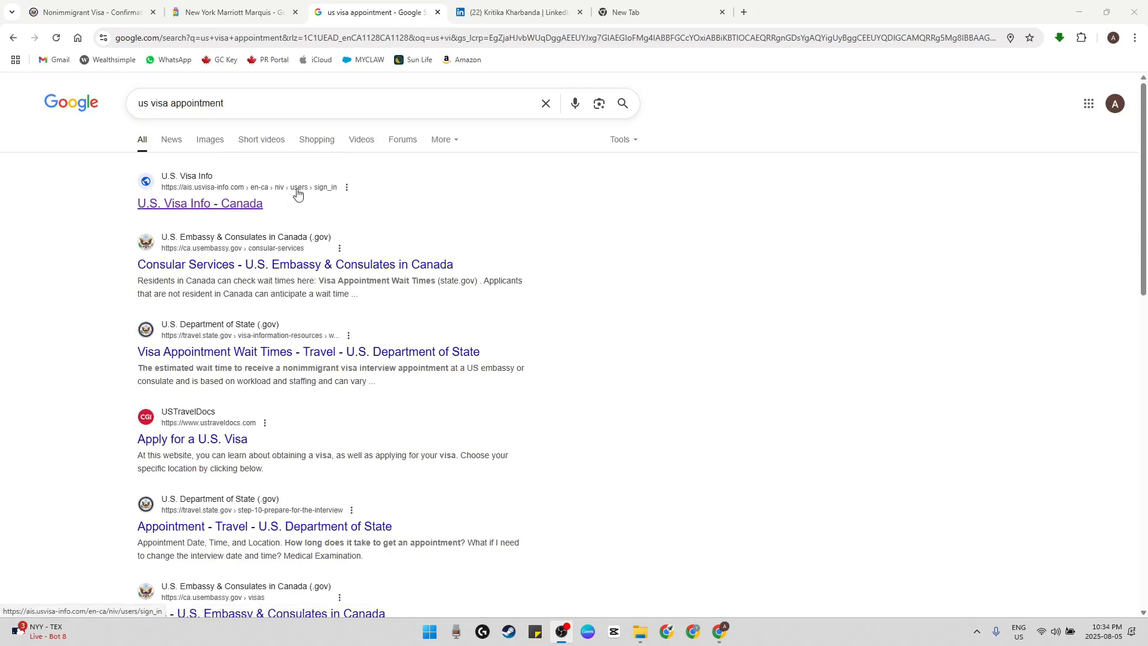
Open the U.S. Visa Info - Canada result and look over the notices and account options on its sign-in page
left_click(227, 205)
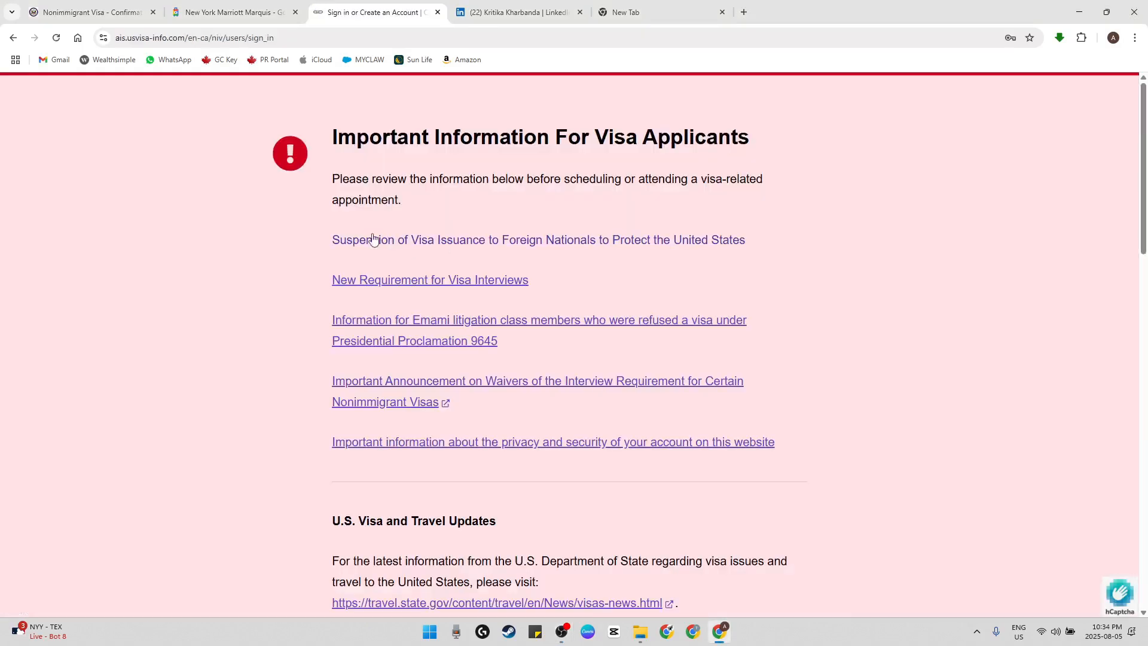
scroll(479, 328, "down", 10)
scroll(735, 482, "up", 7)
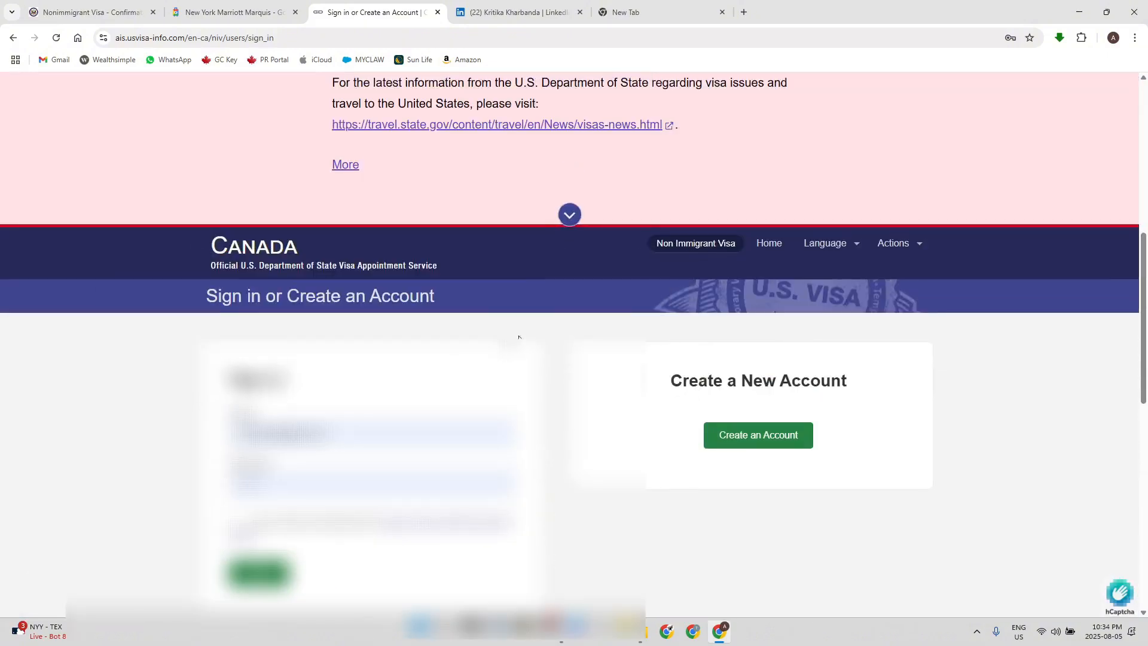
scroll(736, 482, "down", 2)
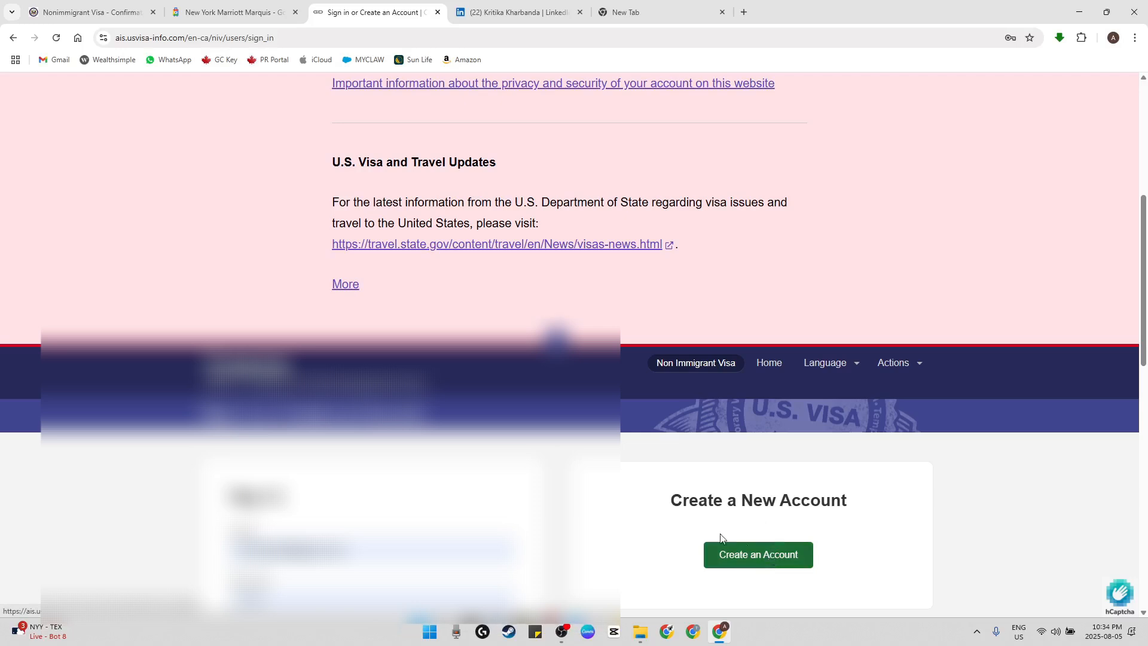
Accept the agreement in the sign-in form and sign in to the existing visa appointment account
scroll(638, 500, "down", 8)
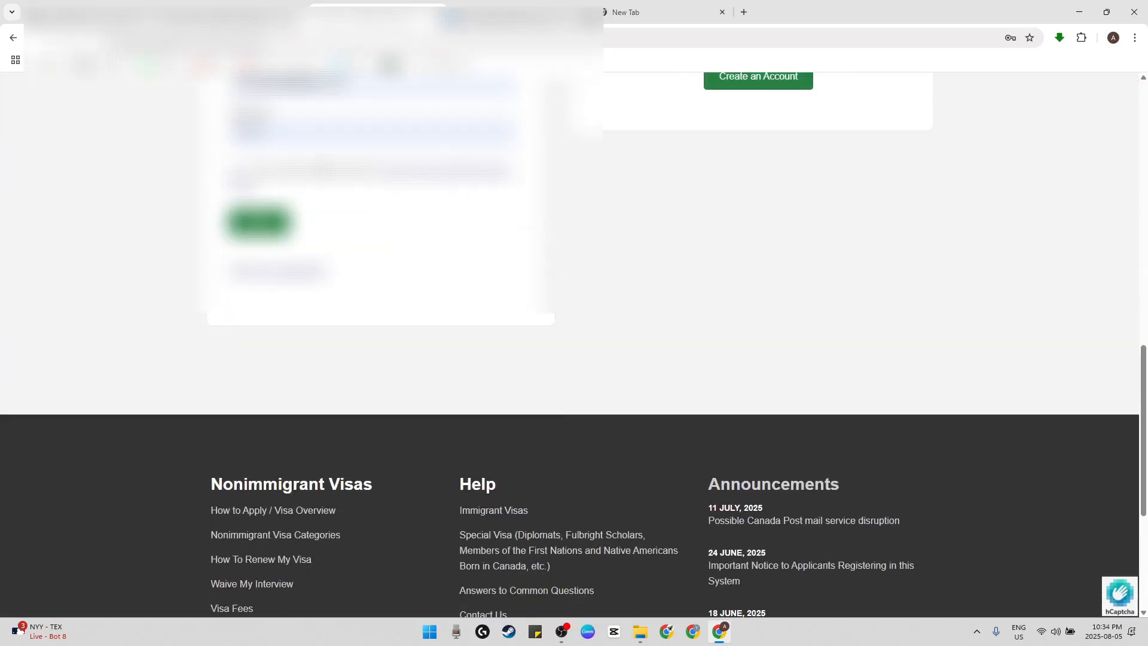
left_click(302, 190)
left_click(271, 222)
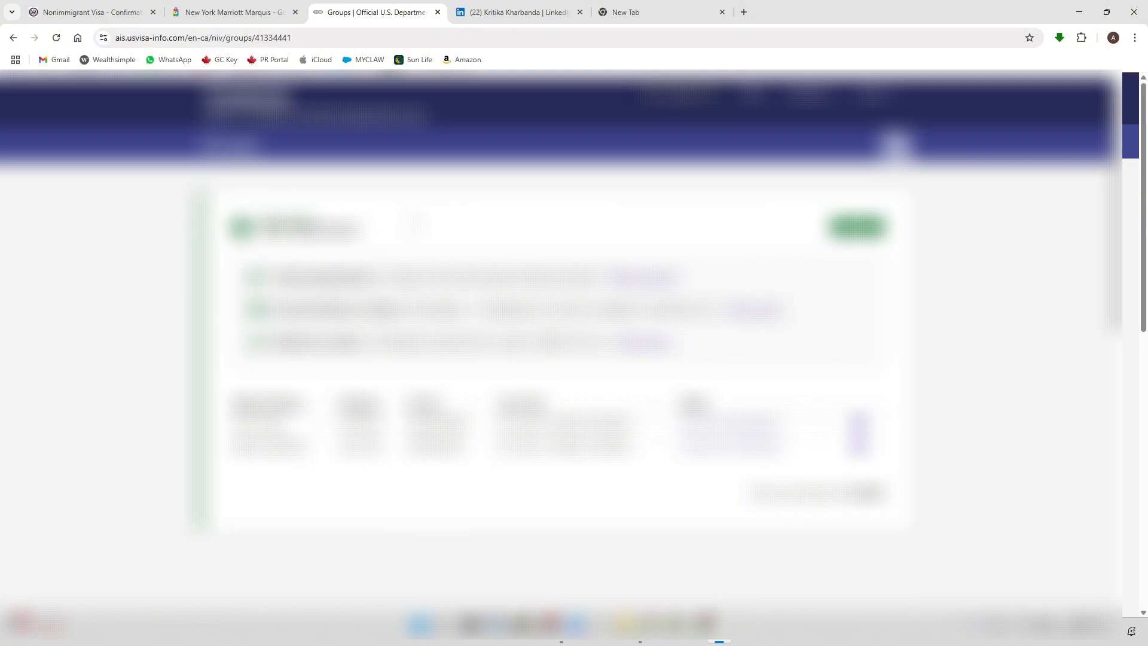
Read the current status and the appointment and delivery details in the applicant group's summary
left_click_drag(260, 220, 384, 263)
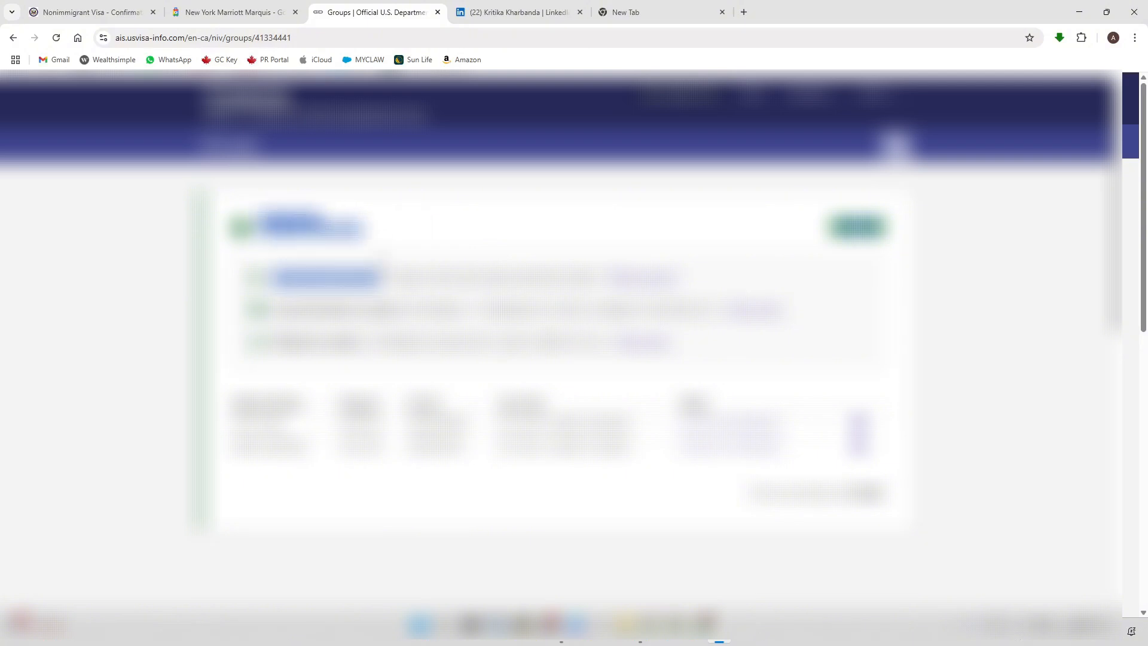
left_click(383, 265)
left_click_drag(294, 279, 577, 279)
left_click(577, 280)
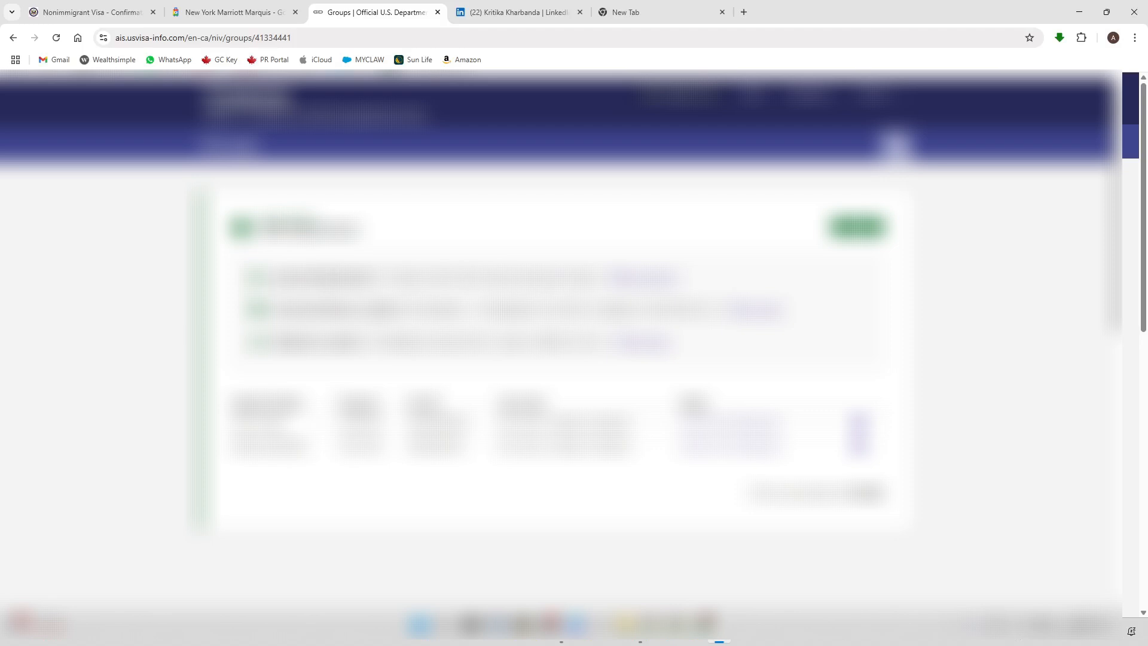
left_click_drag(267, 277, 606, 276)
left_click_drag(278, 309, 598, 309)
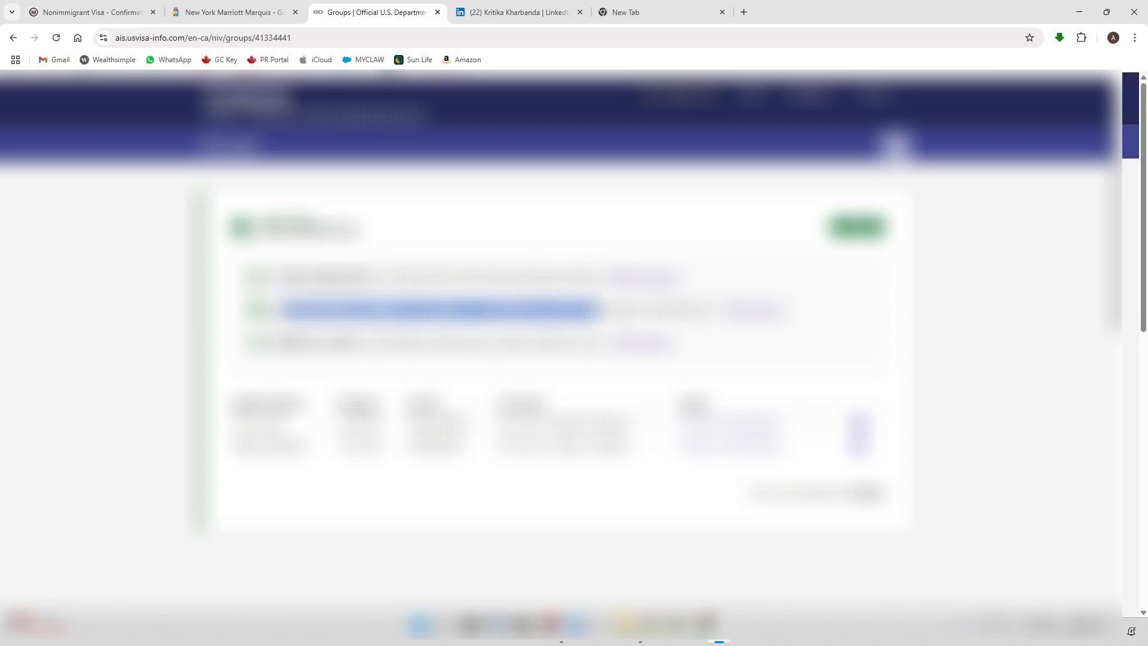
left_click_drag(274, 343, 517, 342)
left_click(499, 359)
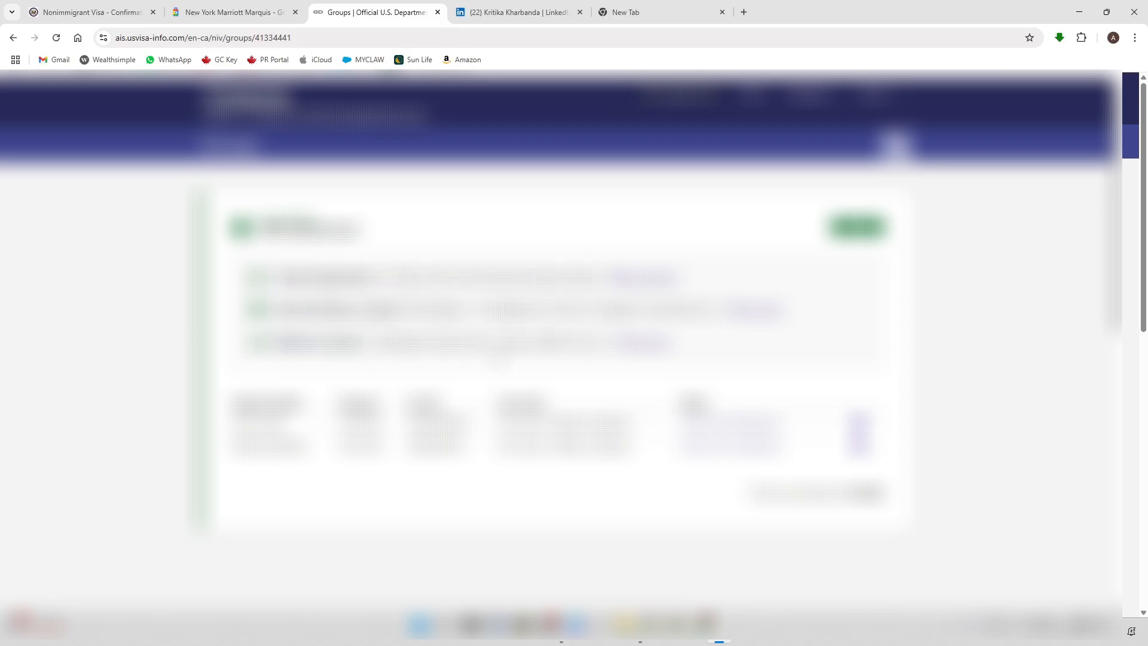
Examine the applicants' entries in the table below the group summary
left_click_drag(783, 455, 335, 397)
left_click(335, 397)
left_click_drag(775, 463, 354, 403)
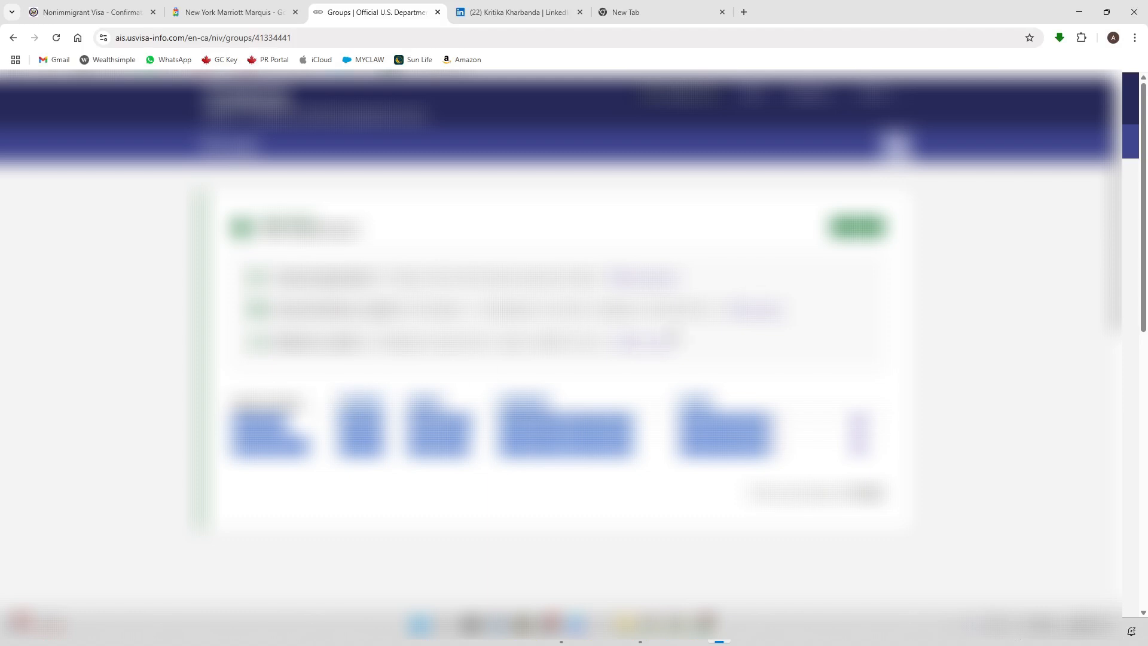
Continue to the group's available actions and look through options such as Print Instructions, Cancel Appointment, Update Delivery Location and View Payment Receipt
left_click(849, 227)
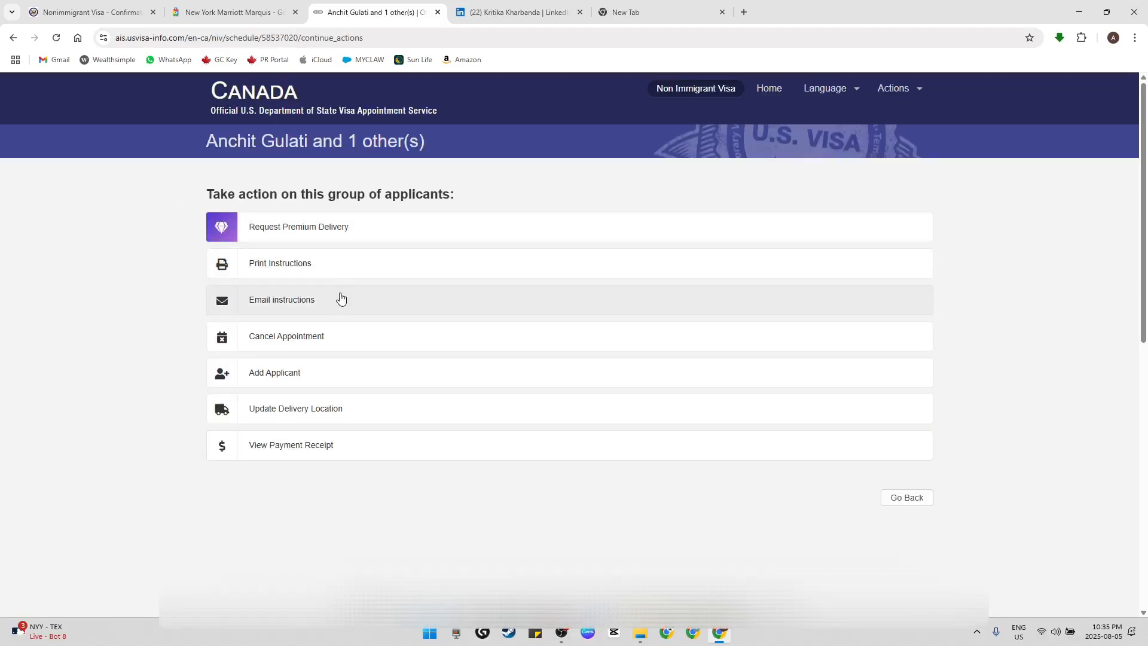
left_click(341, 297)
left_click(346, 260)
scroll(323, 287, "down", 2)
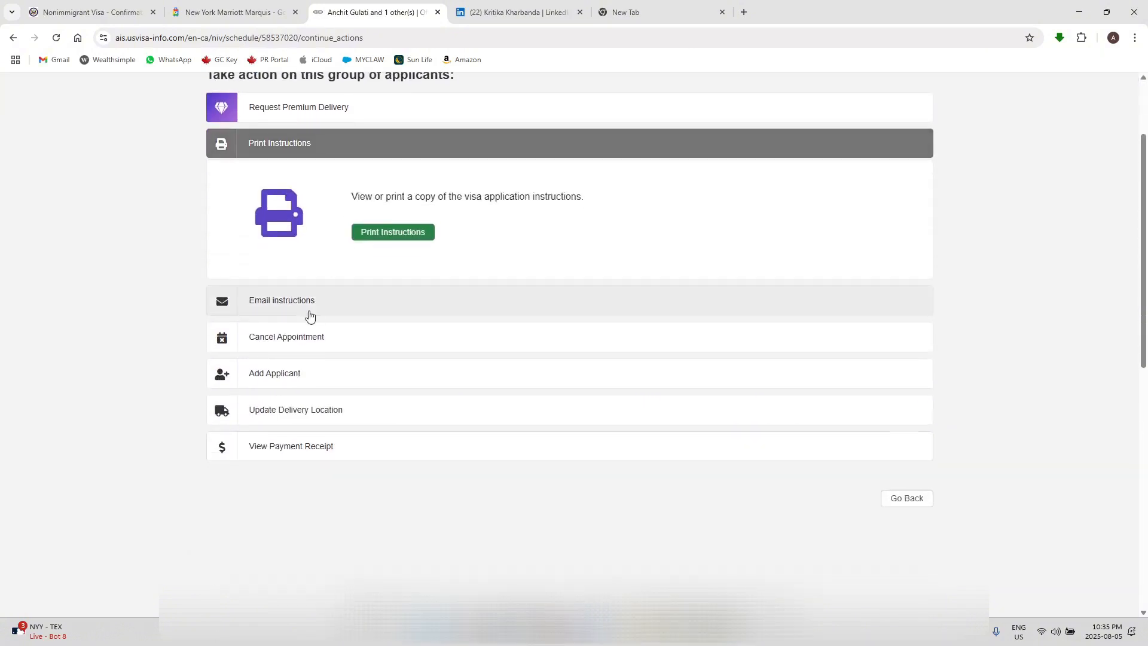
left_click(309, 336)
scroll(310, 359, "up", 1)
scroll(315, 346, "down", 2)
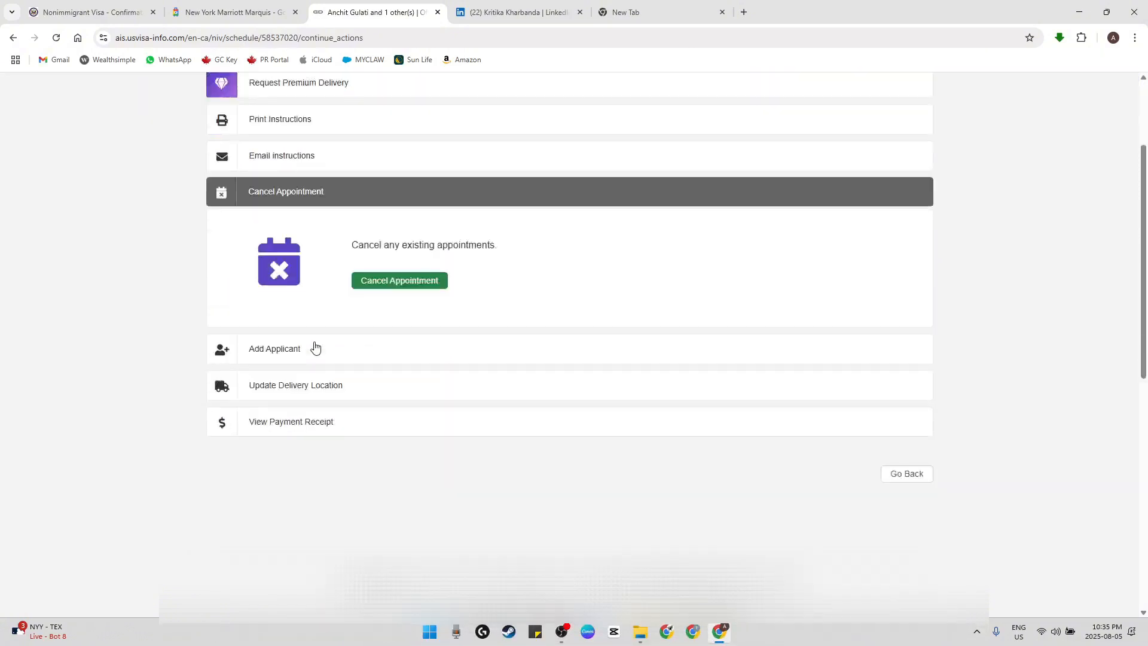
left_click(325, 353)
left_click(311, 388)
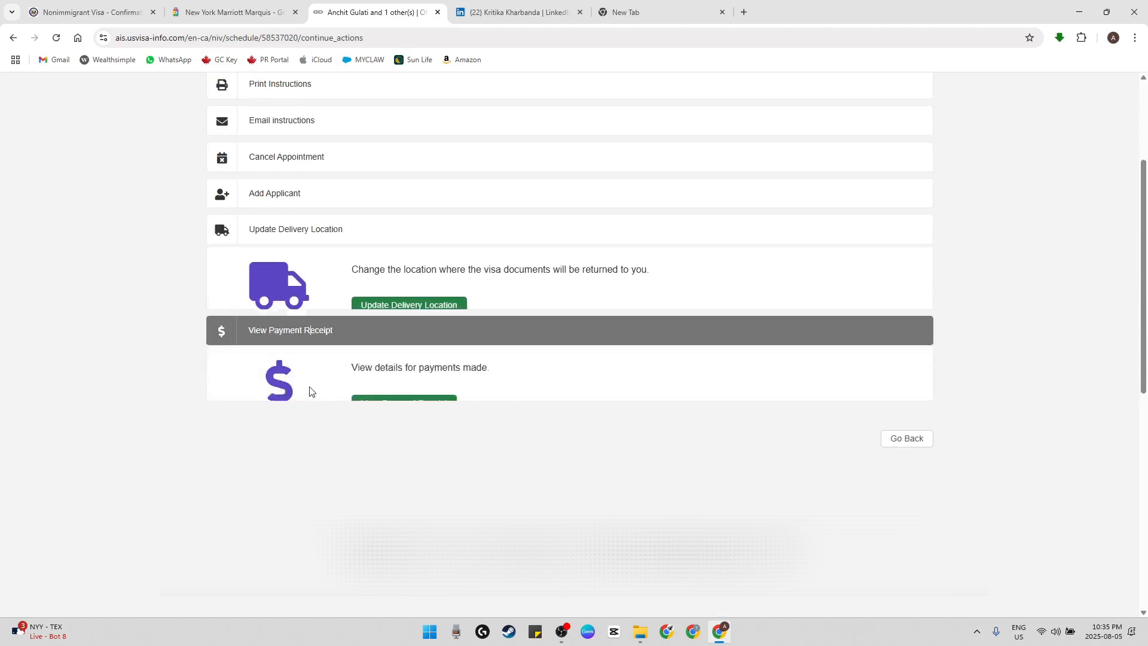
Sign out of the visa appointment account
scroll(153, 307, "up", 3)
left_click(893, 88)
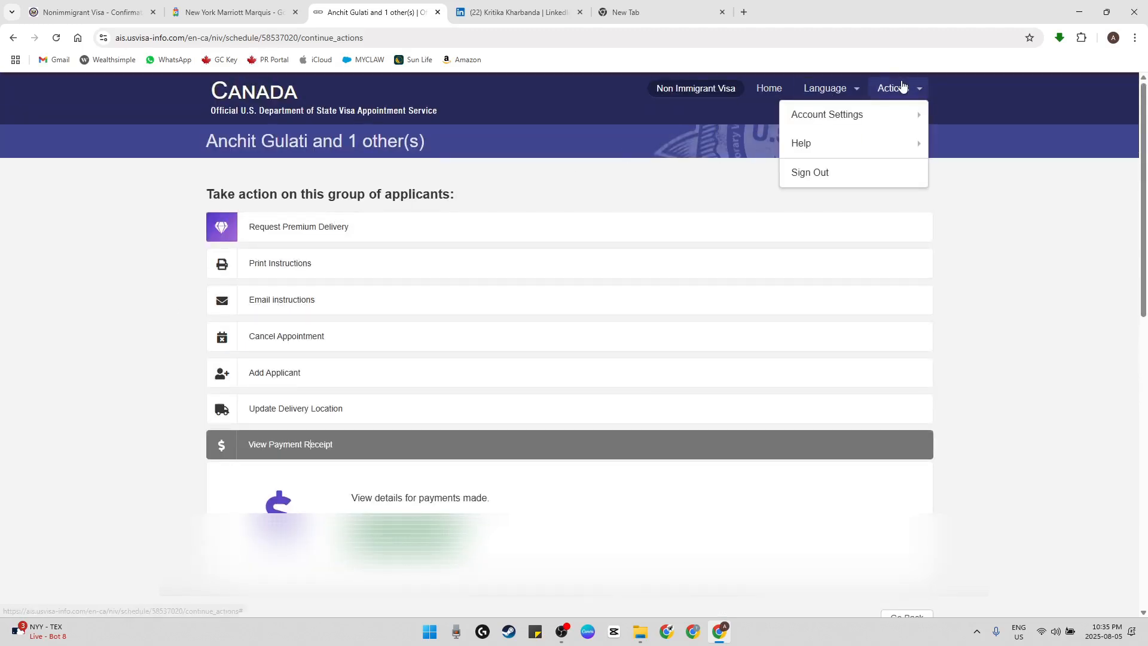
left_click(864, 172)
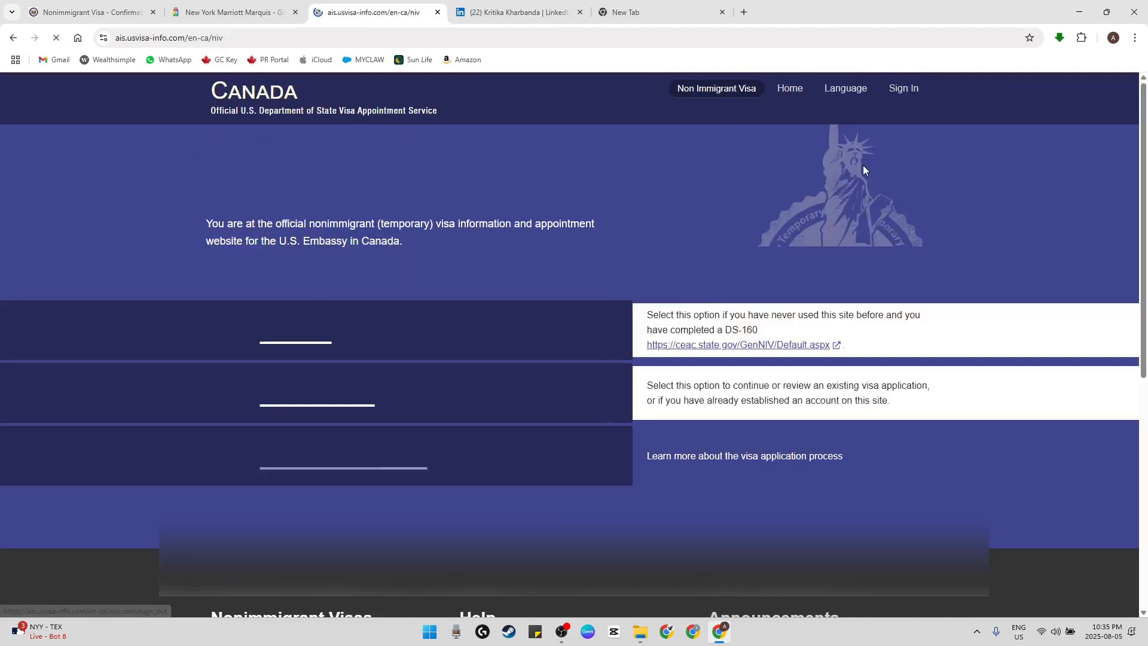